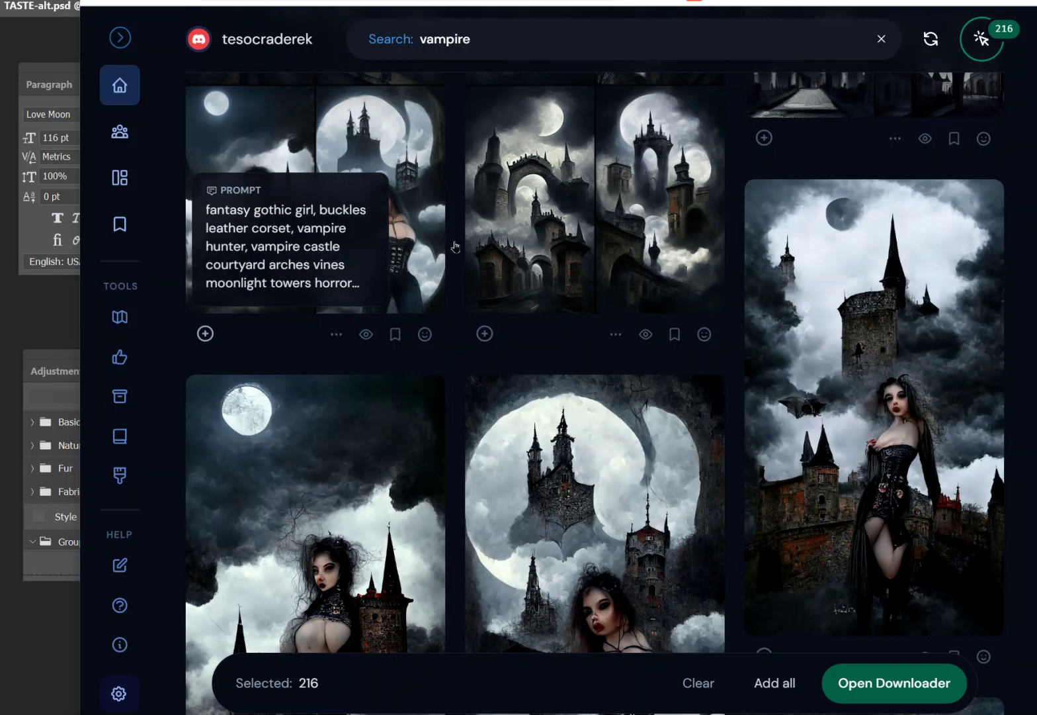
scroll(694, 382, down, 3)
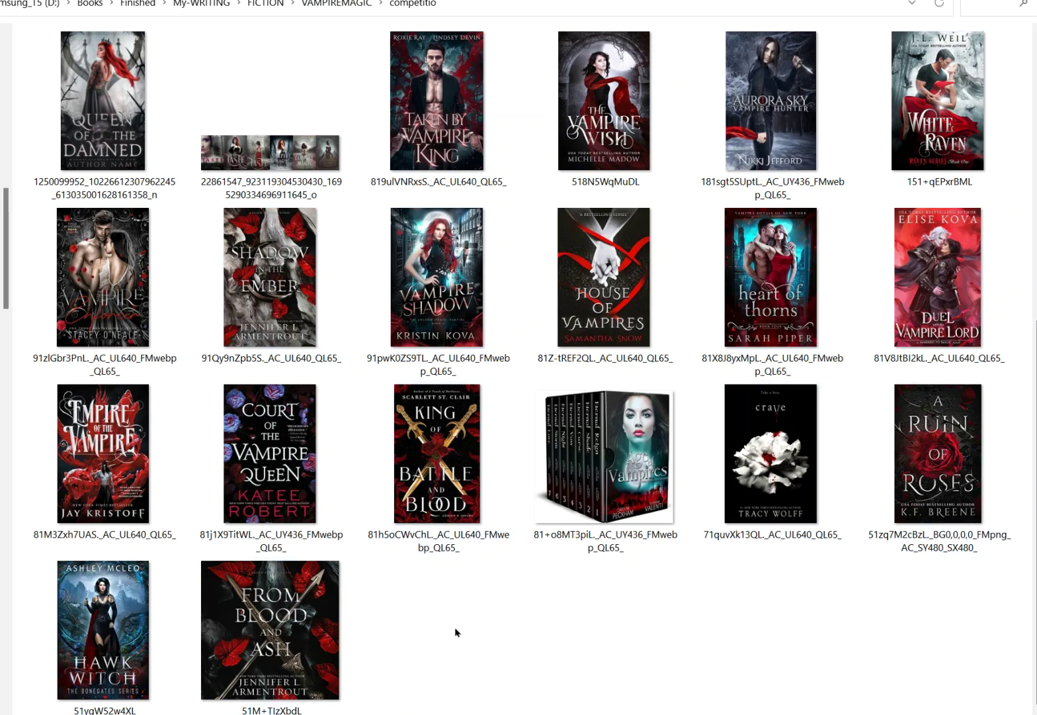
View the Hawk Witch and White Raven competitor book covers at full size, closing each one after inspection
double_click(122, 603)
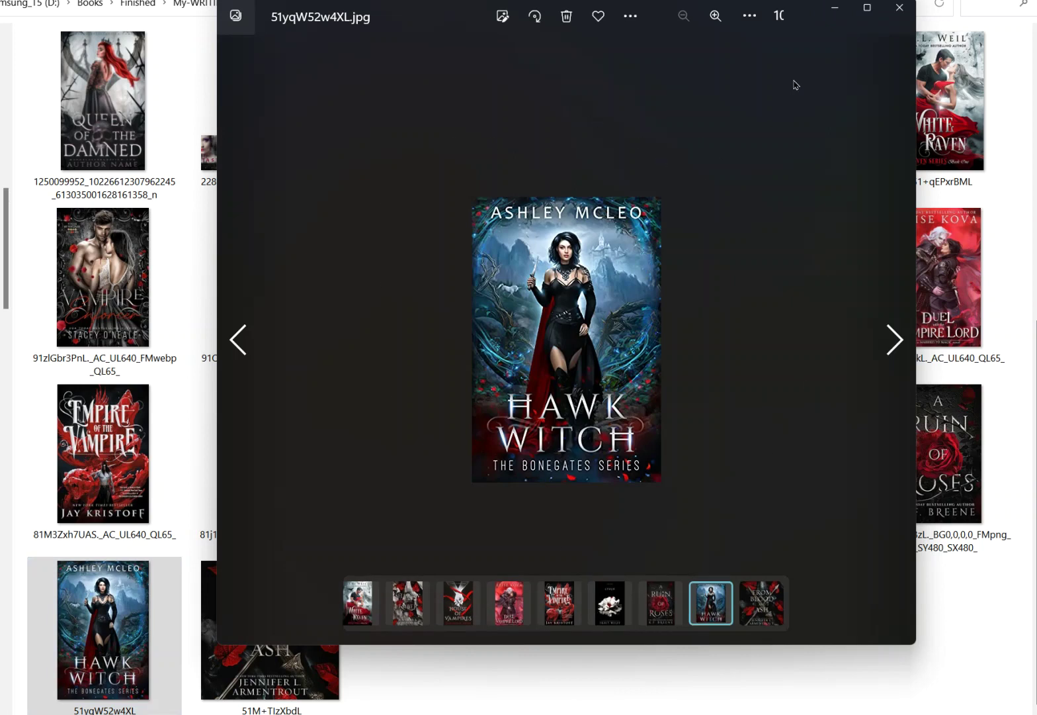
click(901, 8)
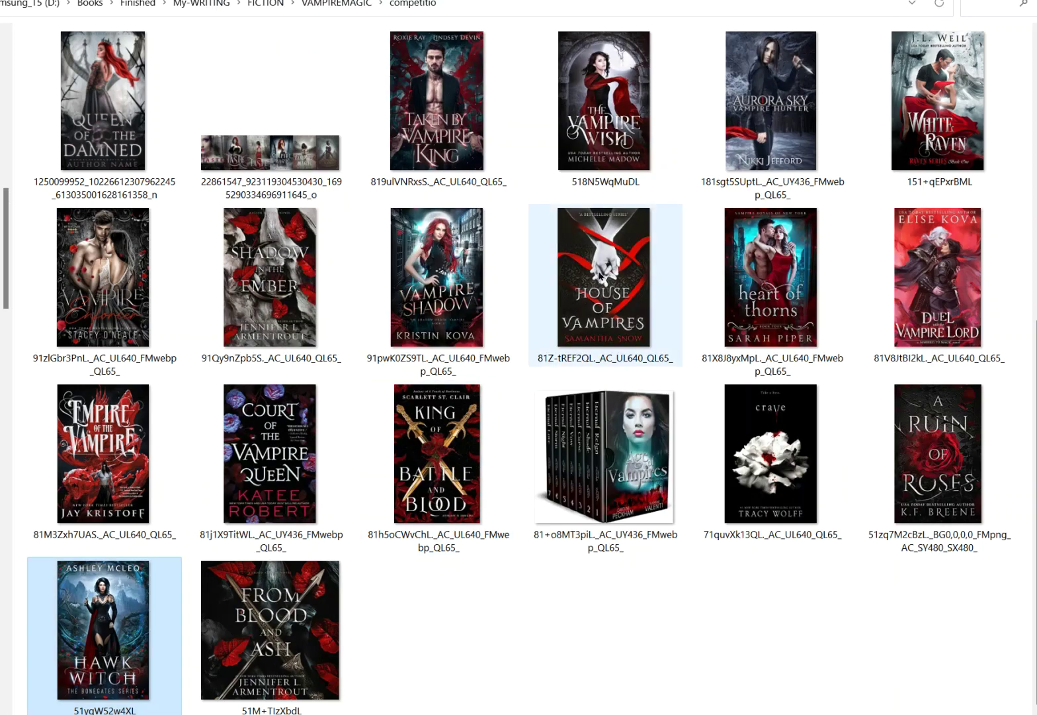
click(908, 141)
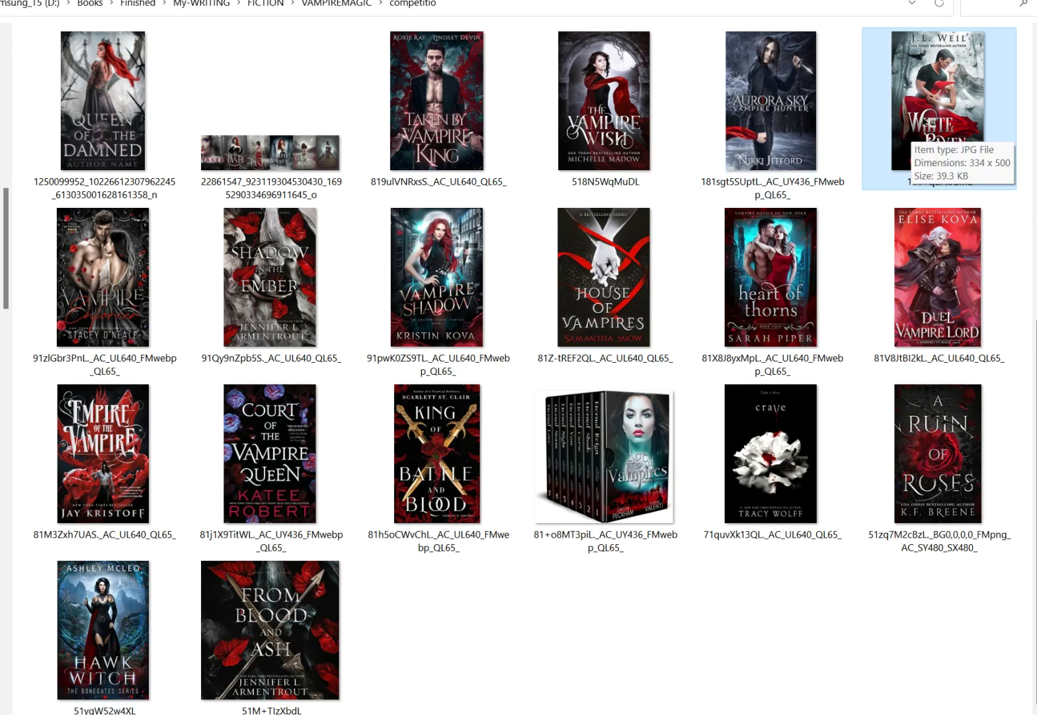
double_click(936, 112)
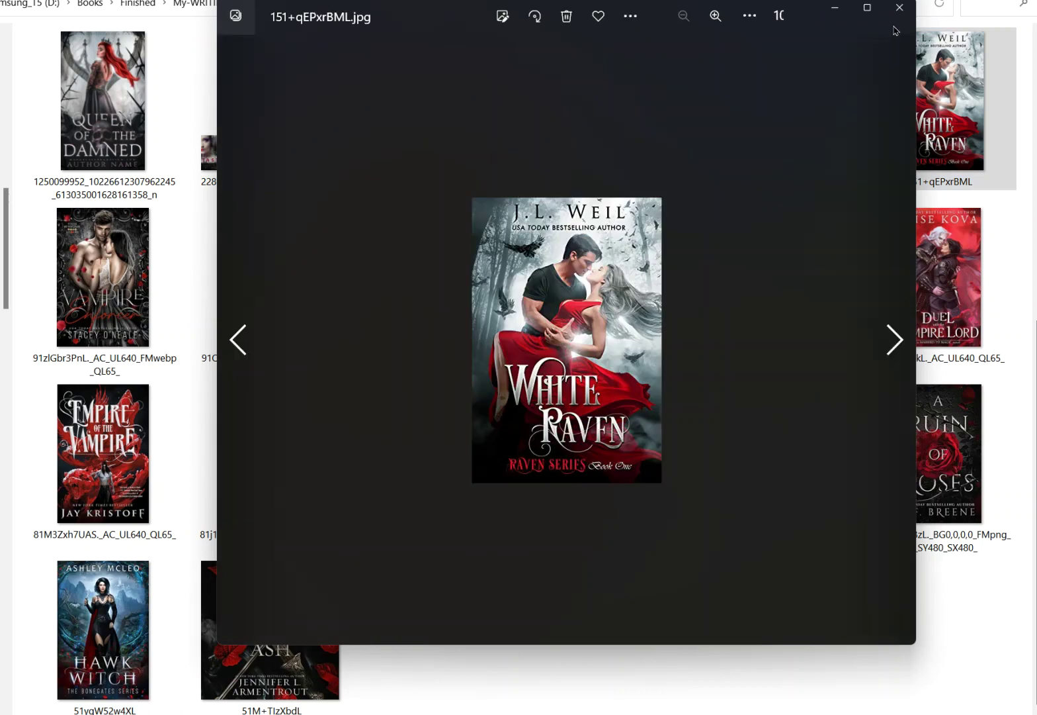
click(899, 7)
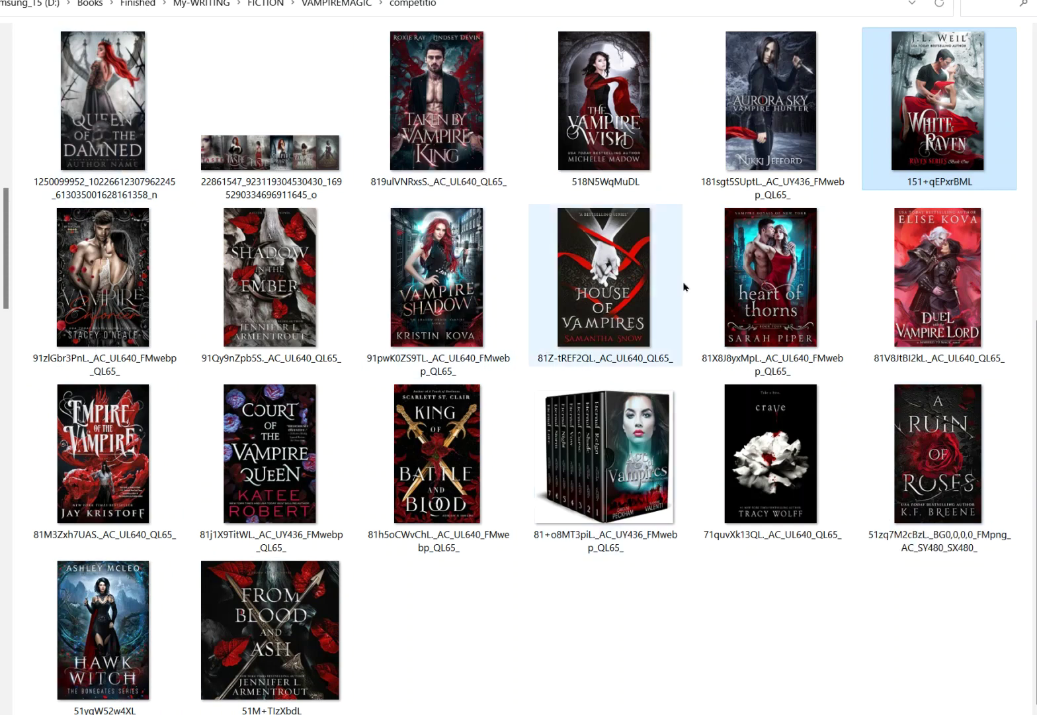
View the Aurora Sky Vampire Hunter cover and the strip of Taste and Vampire Magic cover variants at full size
double_click(749, 135)
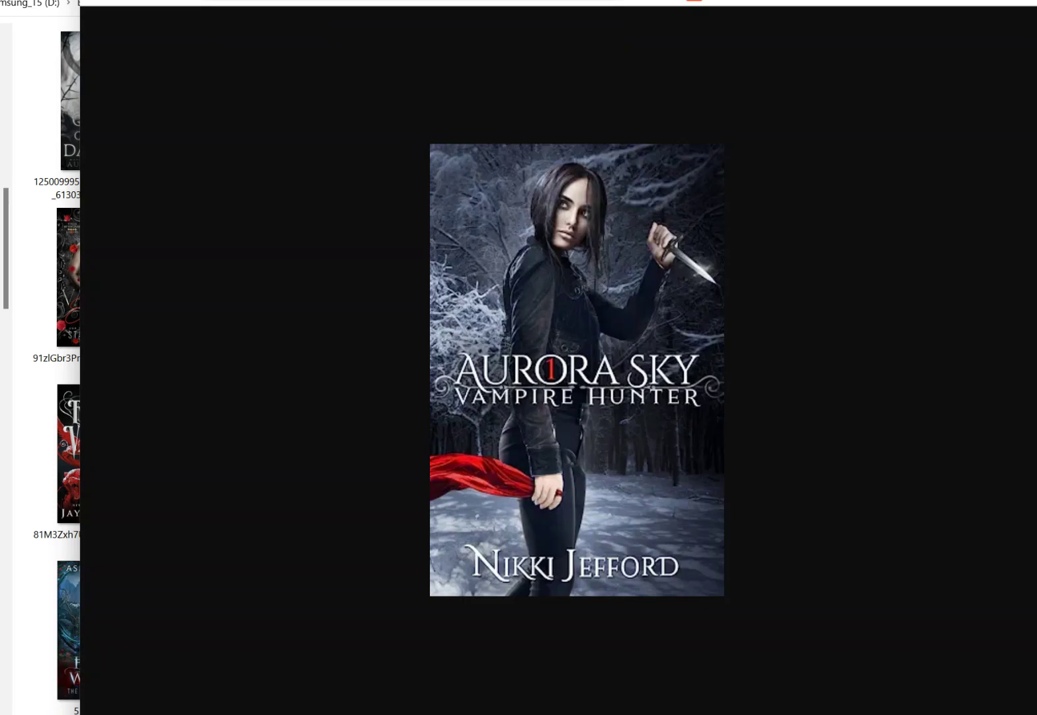
key(Escape)
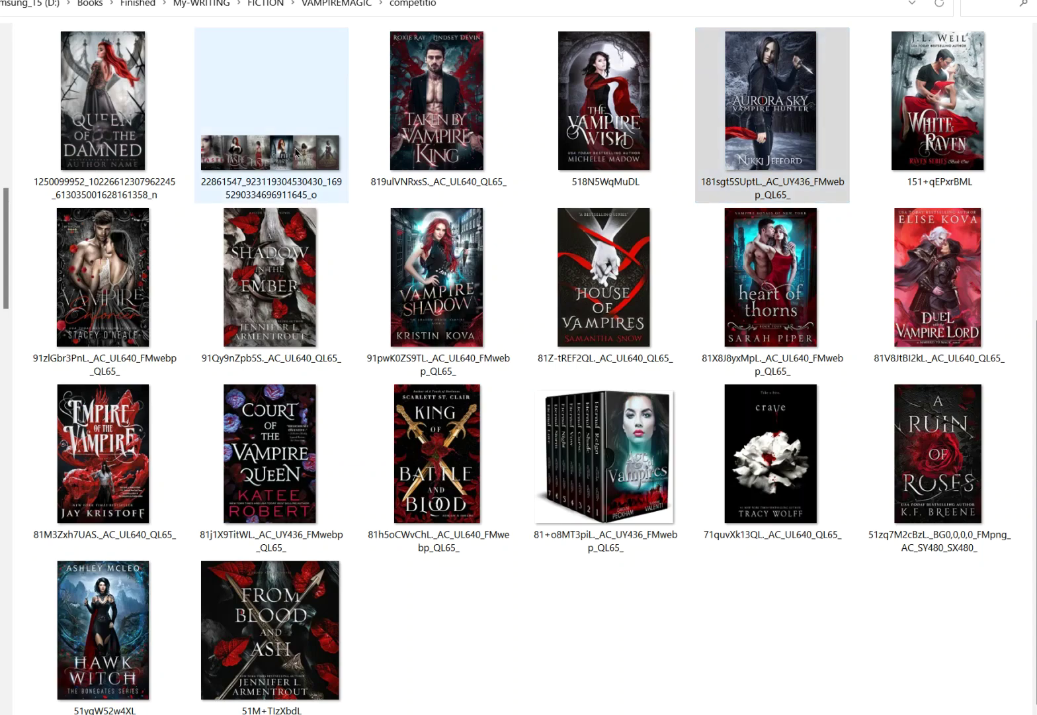
click(296, 151)
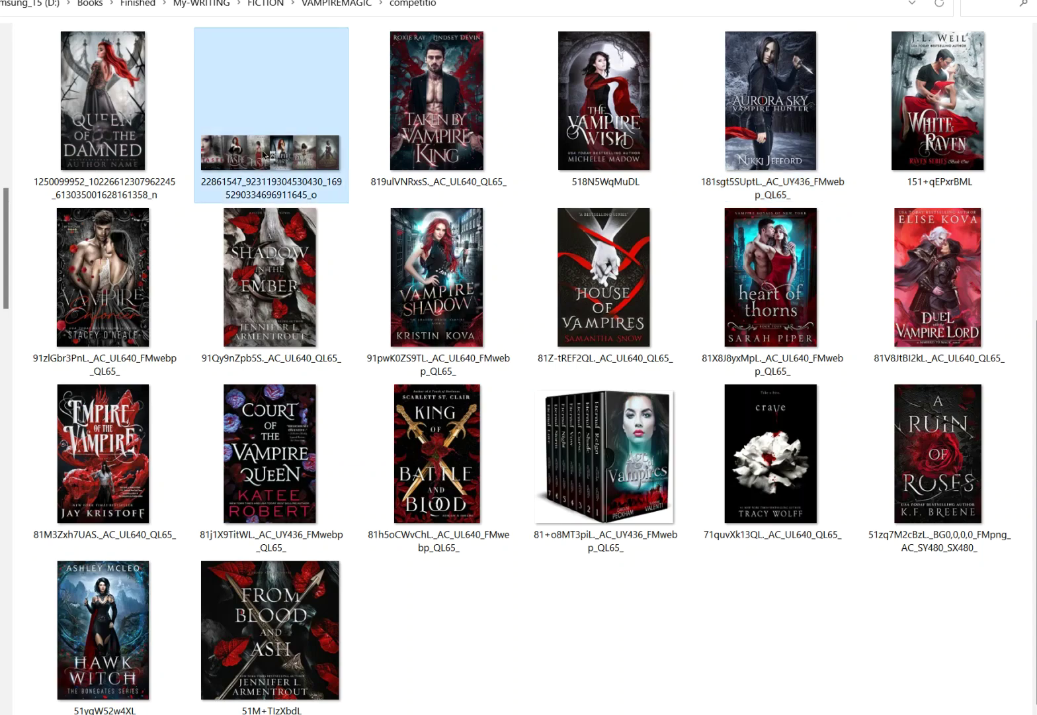
double_click(265, 154)
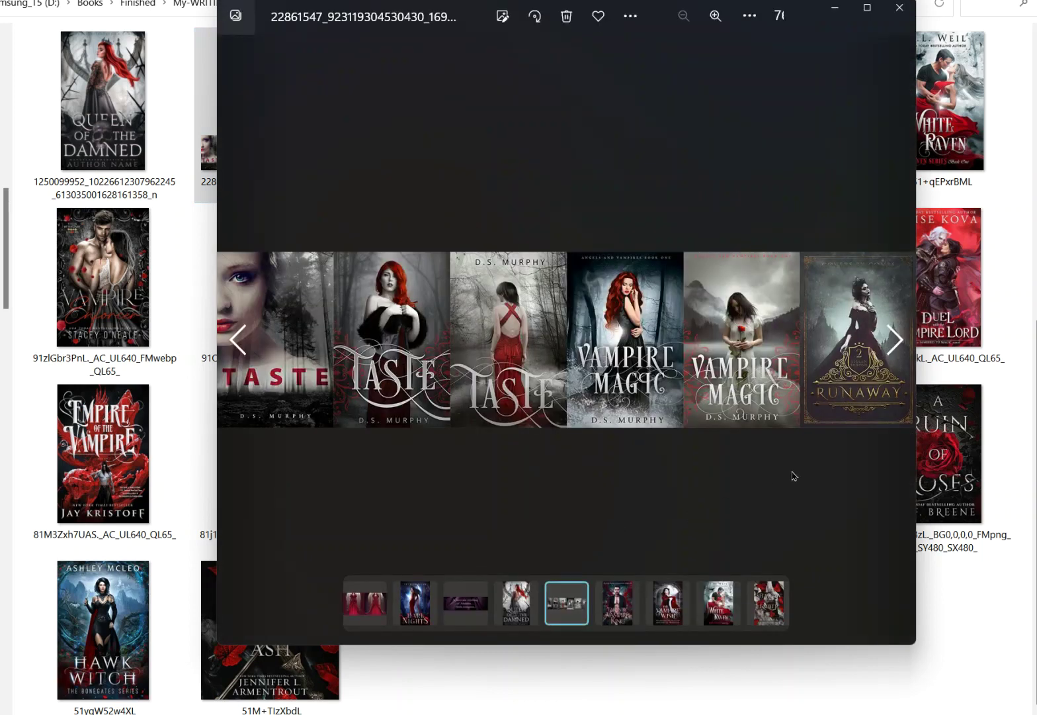
click(901, 10)
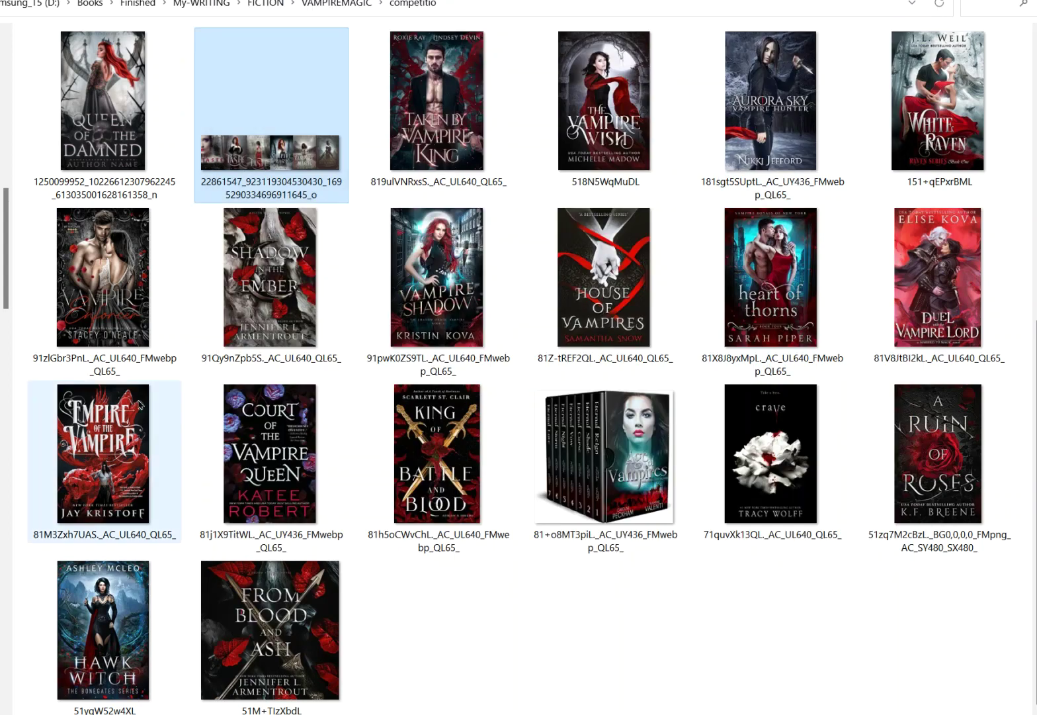
View the Dark Nights cover (covers) and the Throne of Vampire cover (throne1) at full size
scroll(353, 410, up, 3)
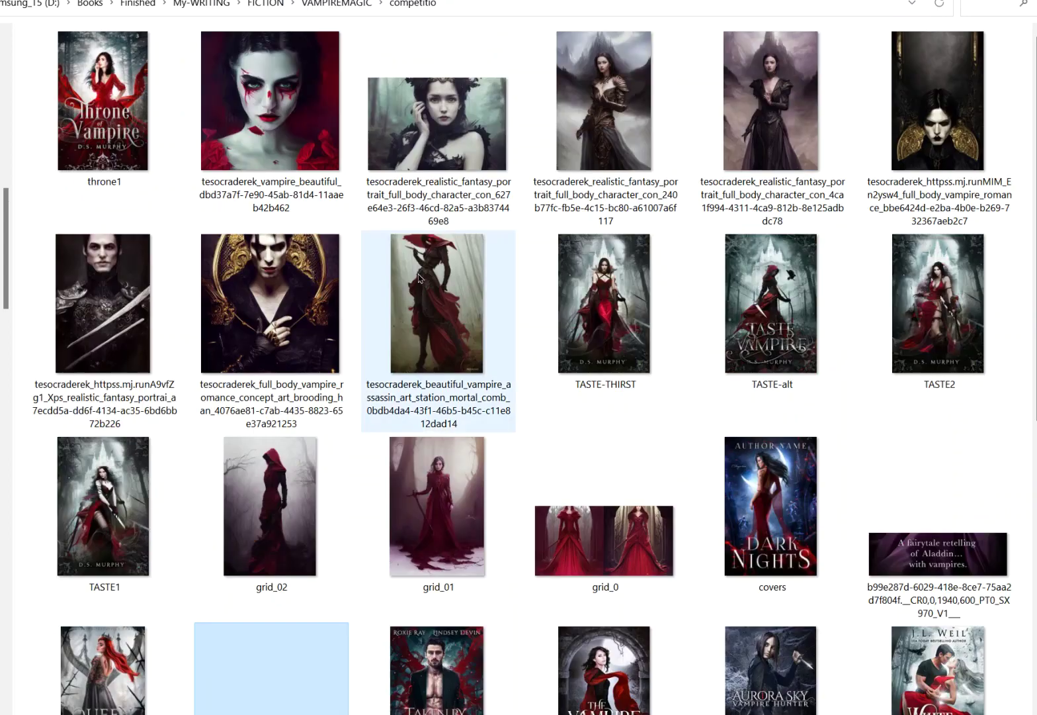
click(740, 506)
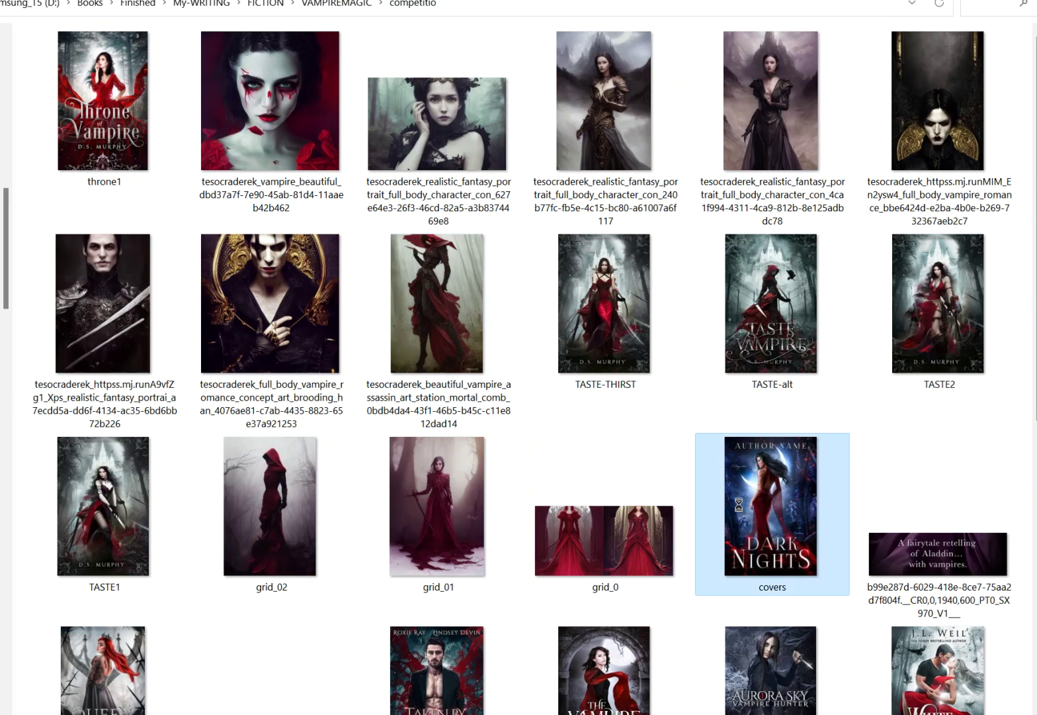
double_click(741, 506)
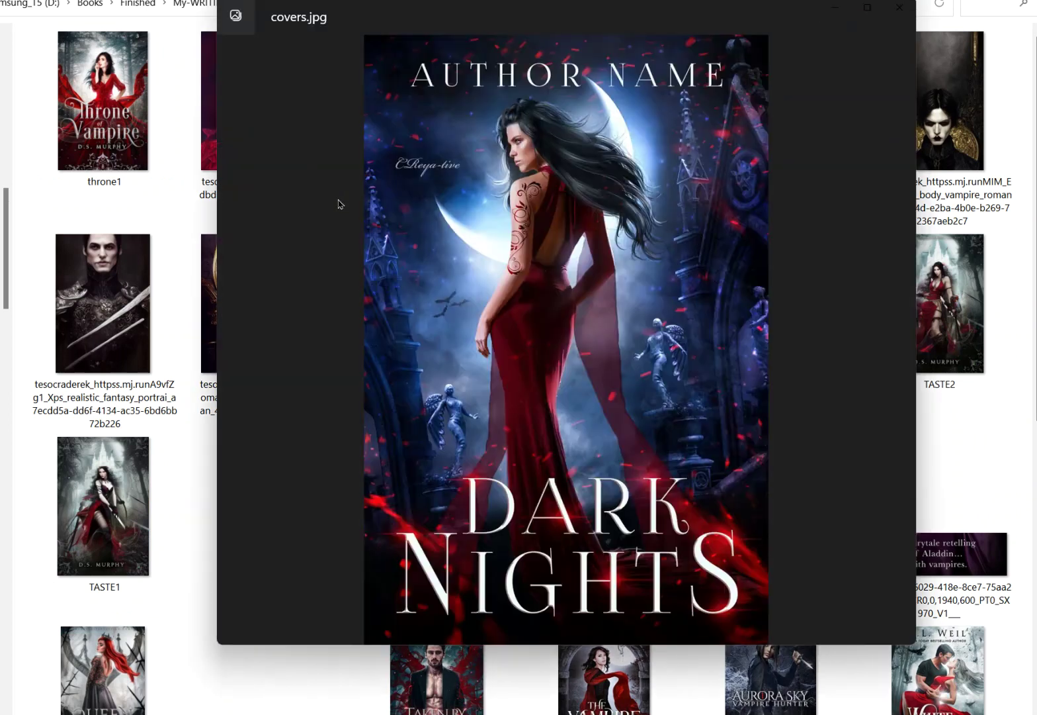
click(894, 22)
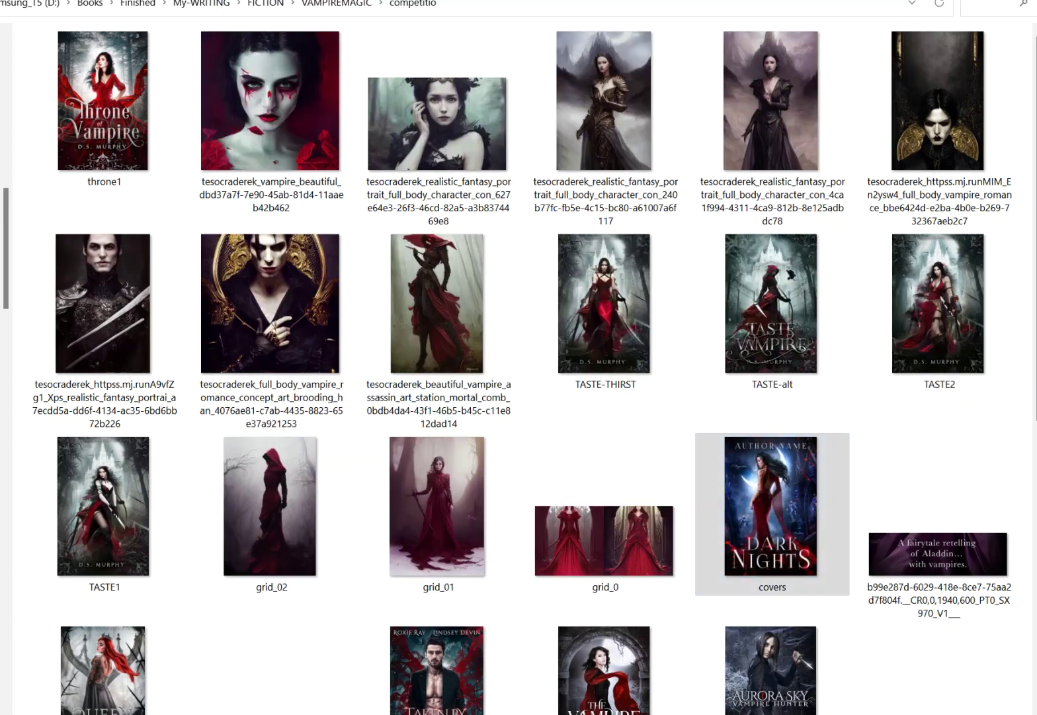
click(126, 134)
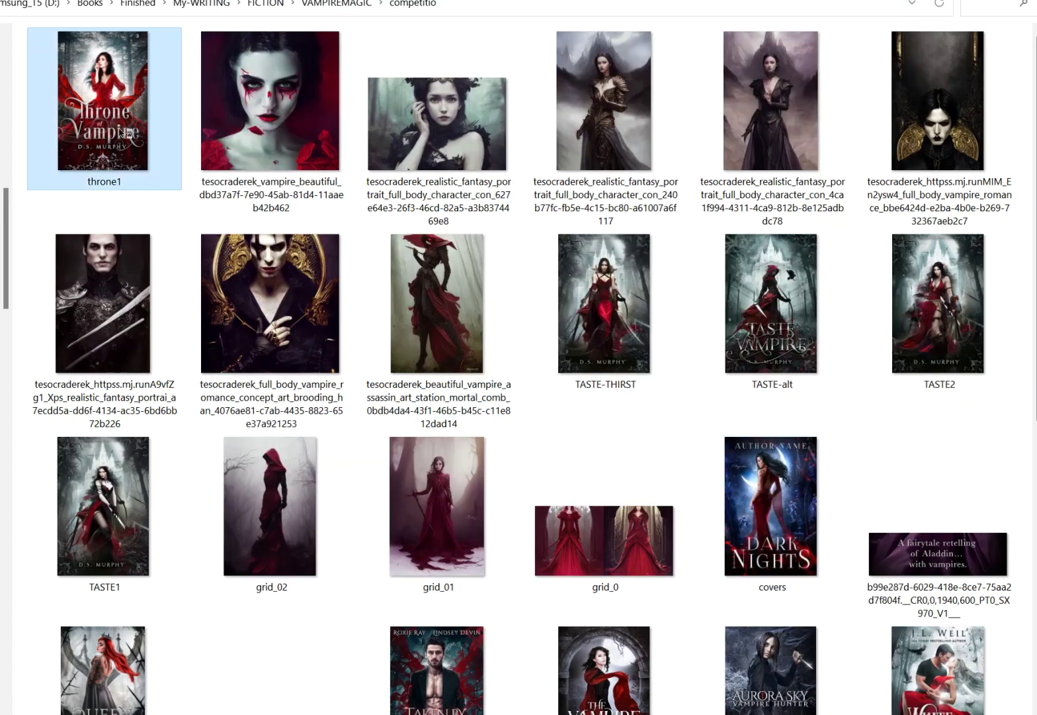
double_click(129, 133)
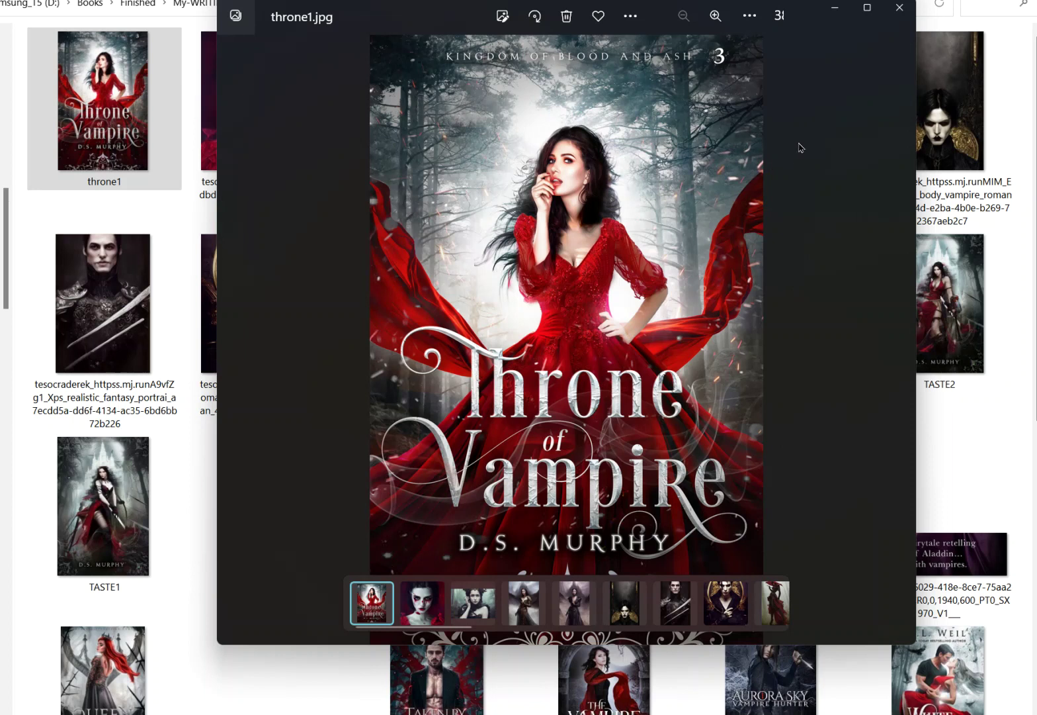
click(892, 18)
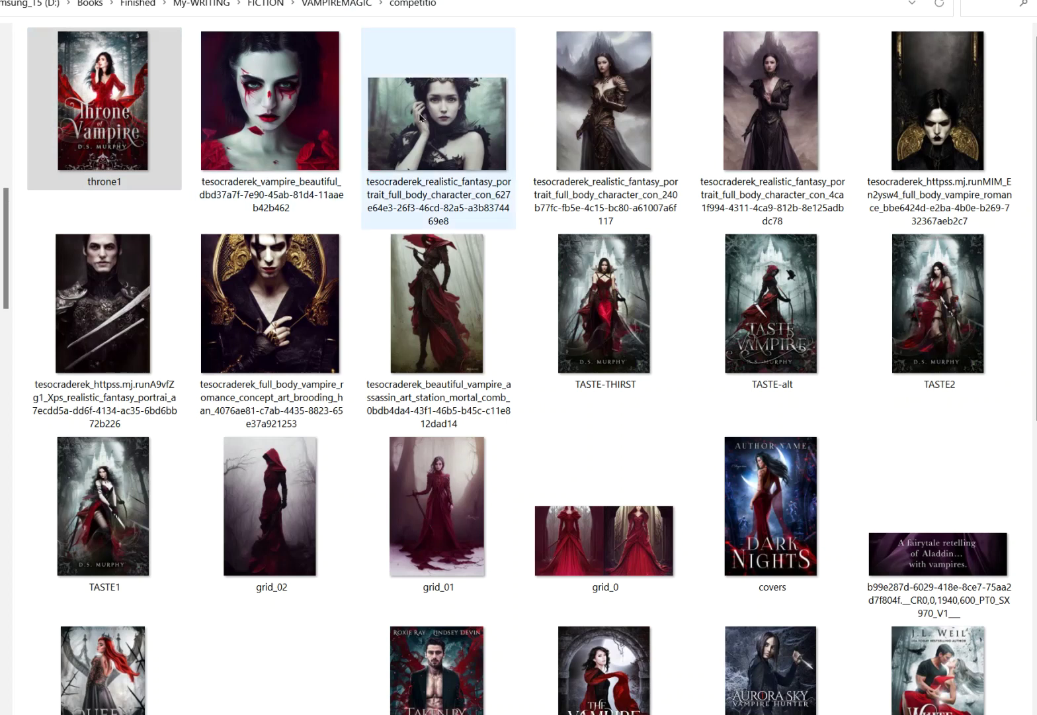
View the two gold-throne vampire portraits, the red-cloaked vampire assassin image and grid_01 at full size
double_click(301, 281)
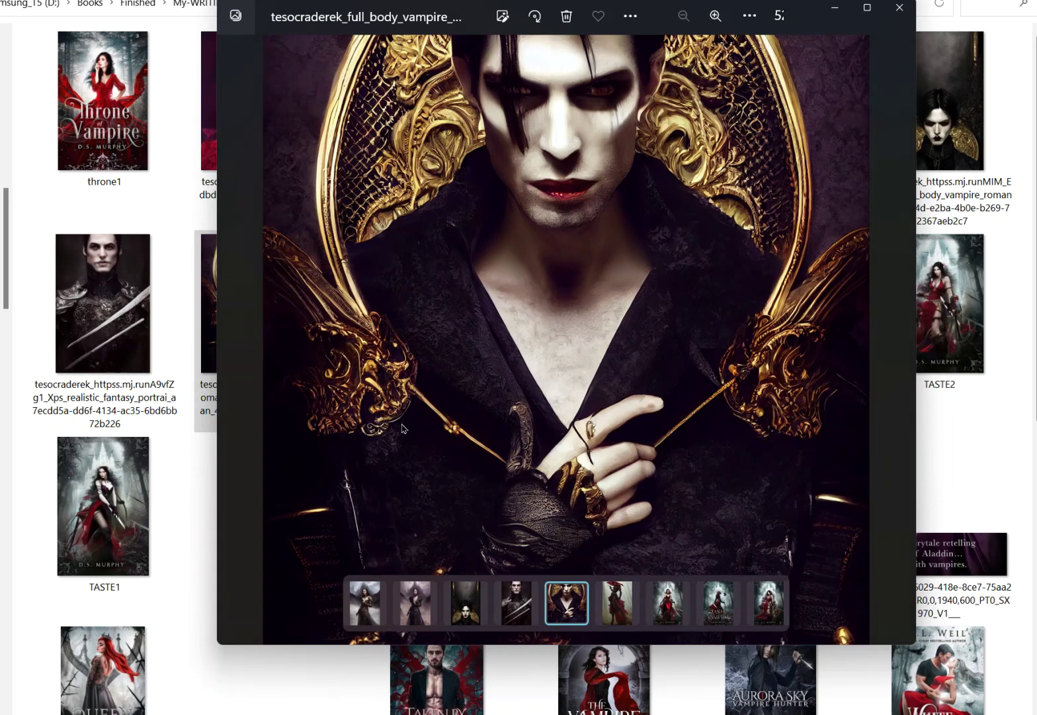
click(888, 16)
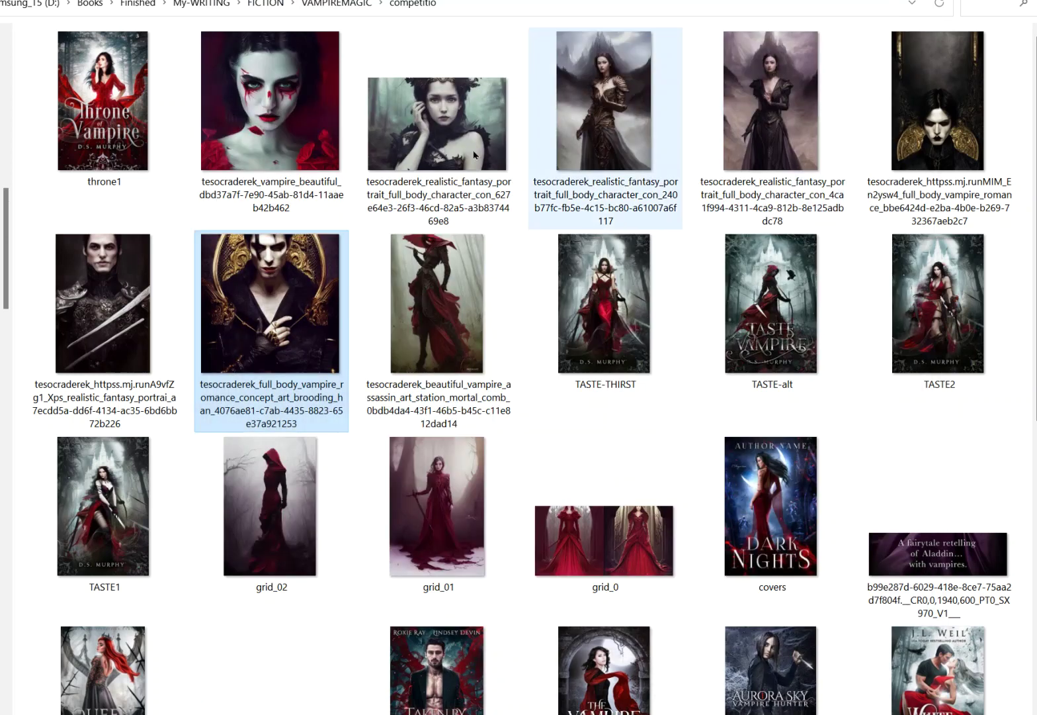
double_click(929, 120)
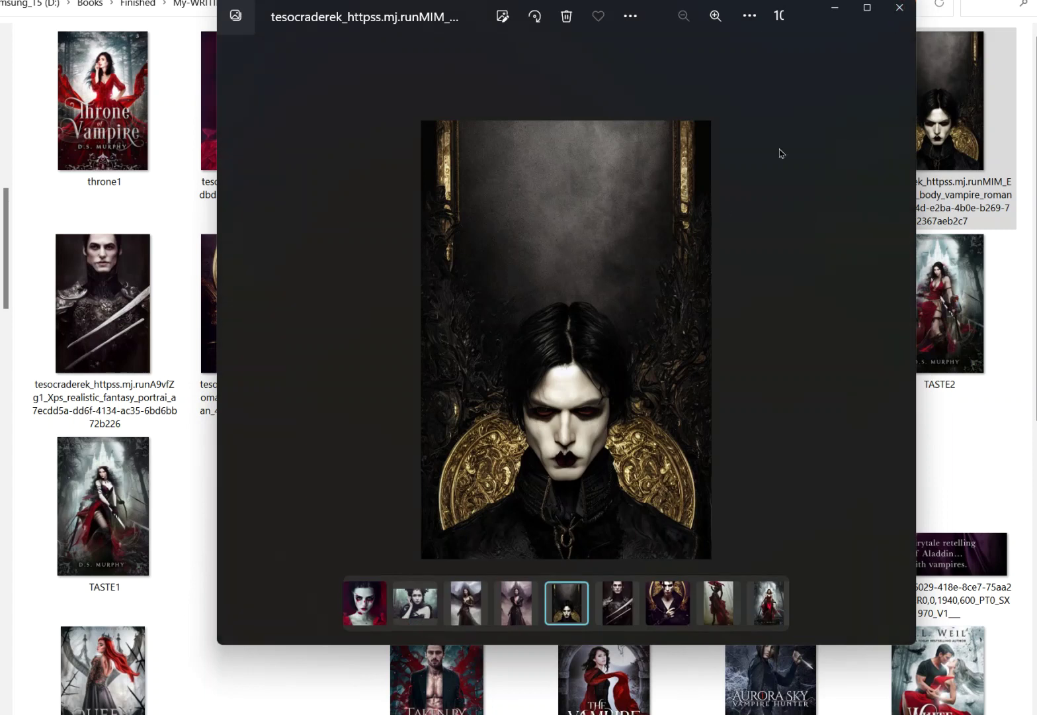
click(899, 14)
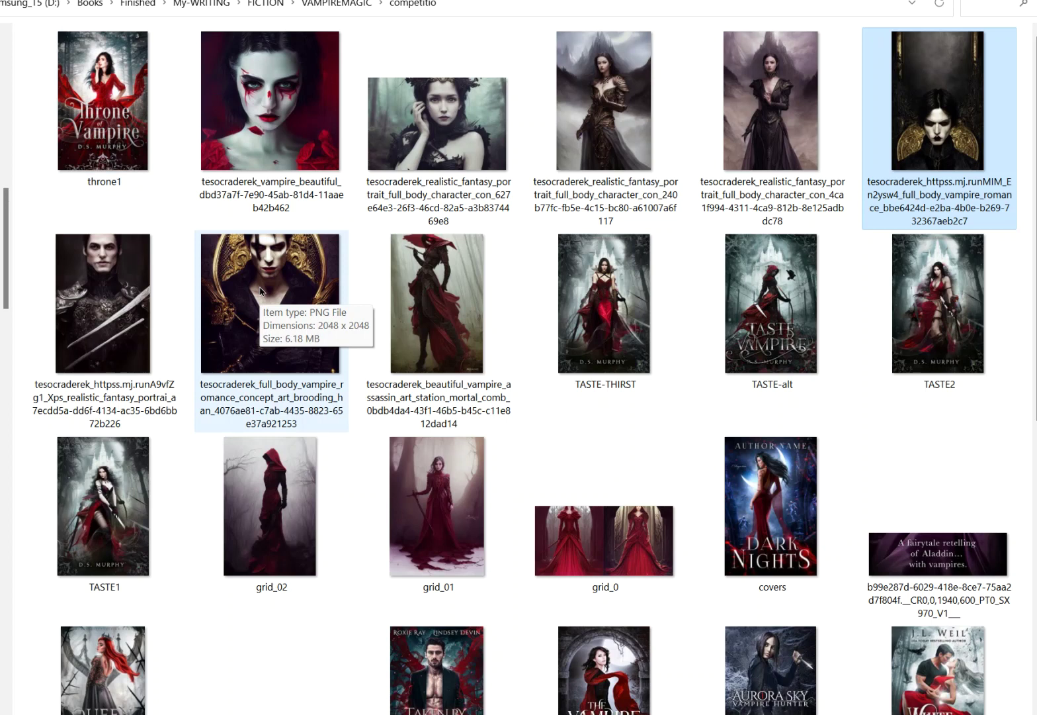
click(306, 2)
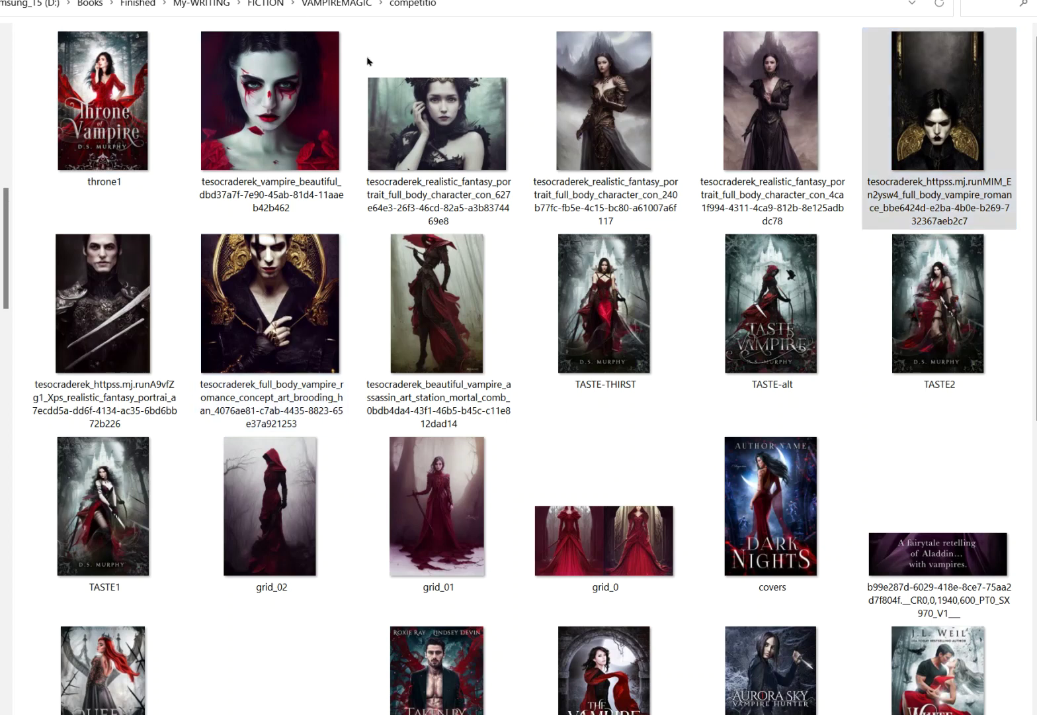
click(434, 304)
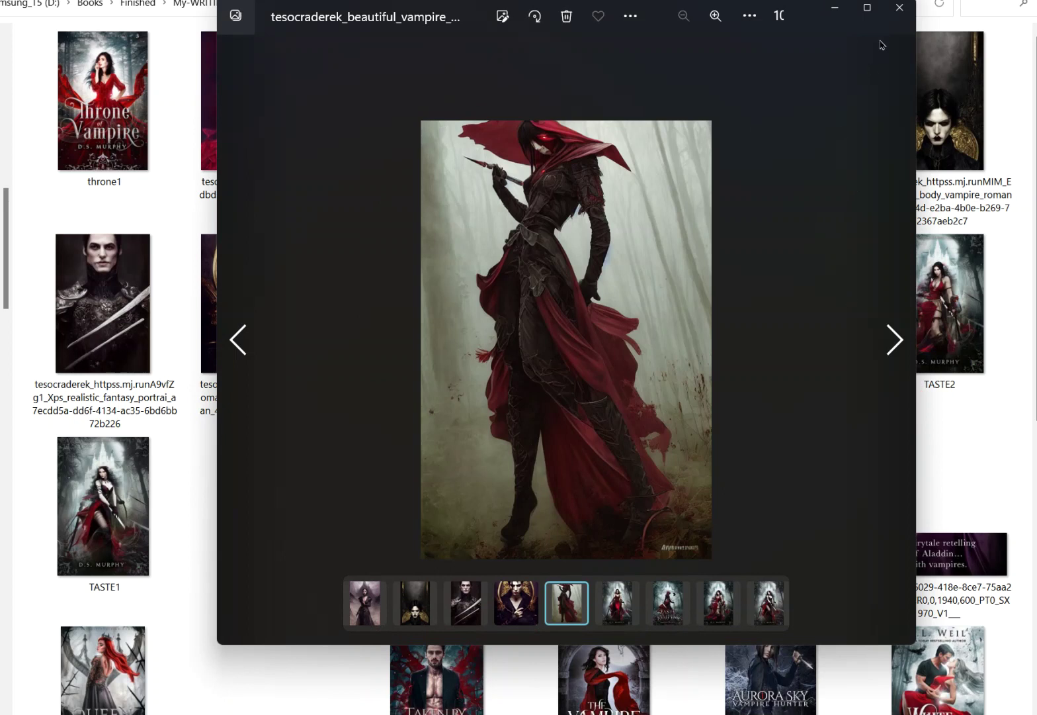
click(894, 18)
double_click(456, 483)
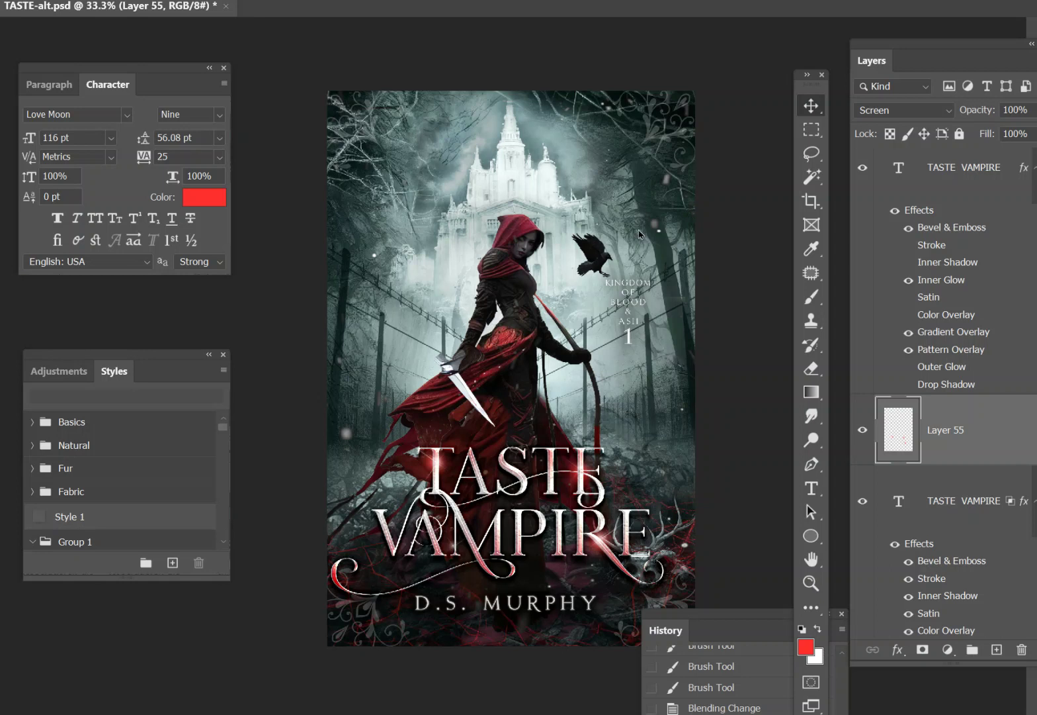
In Photoshop, hide Layer 55 and the TASTE VAMPIRE text layer directly beneath it in TASTE-alt.psd
scroll(943, 397, down, 3)
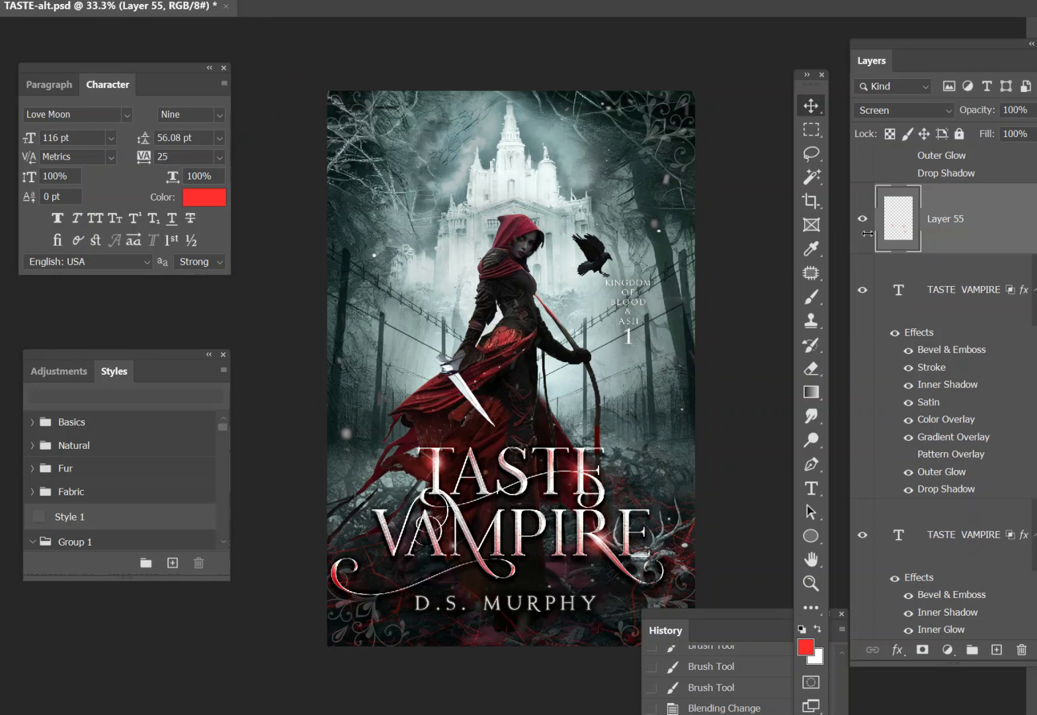
click(863, 223)
click(863, 223)
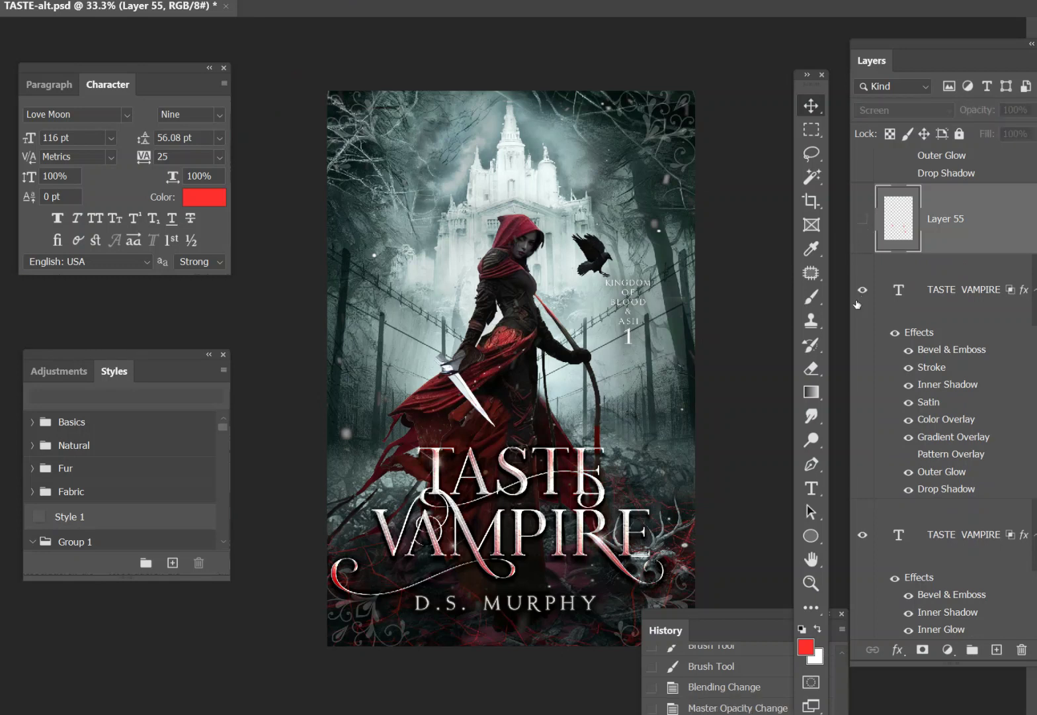
click(862, 291)
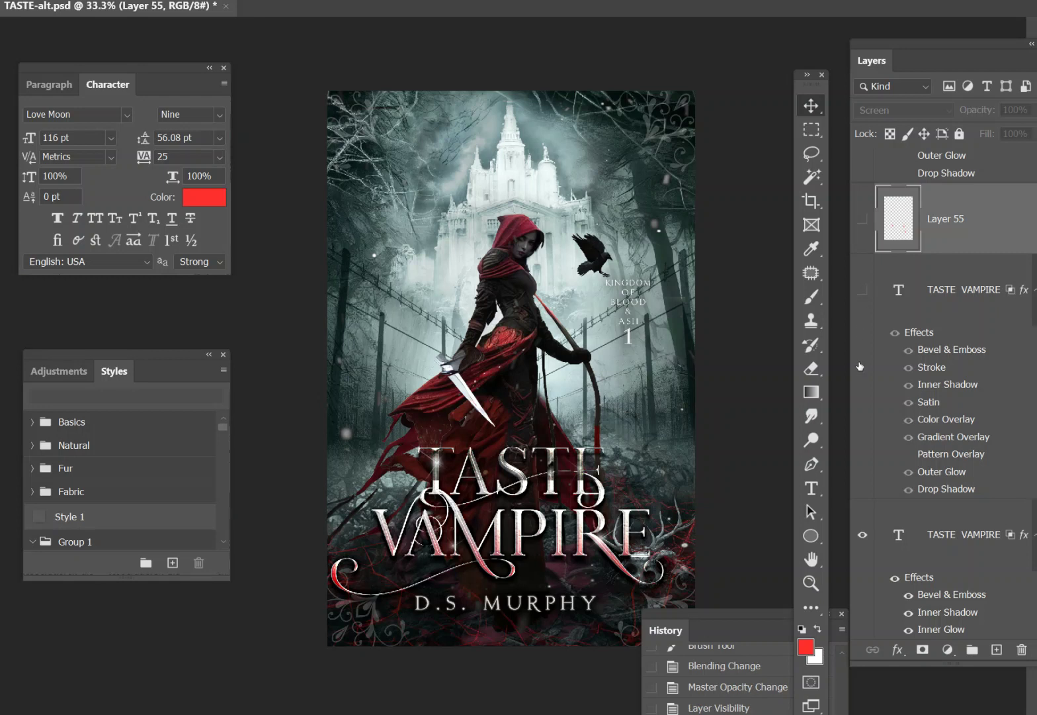
Toggle the next lower TASTE VAMPIRE text layer off and on to compare its effects, and show Layer 55 again
scroll(864, 331, down, 3)
click(863, 324)
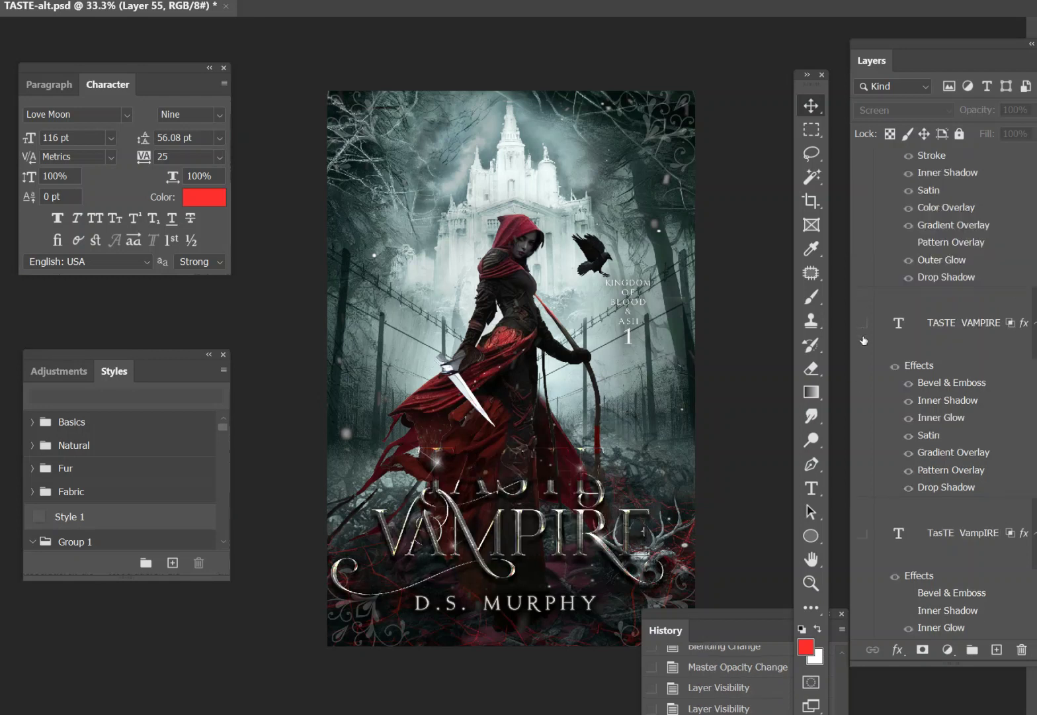
click(863, 324)
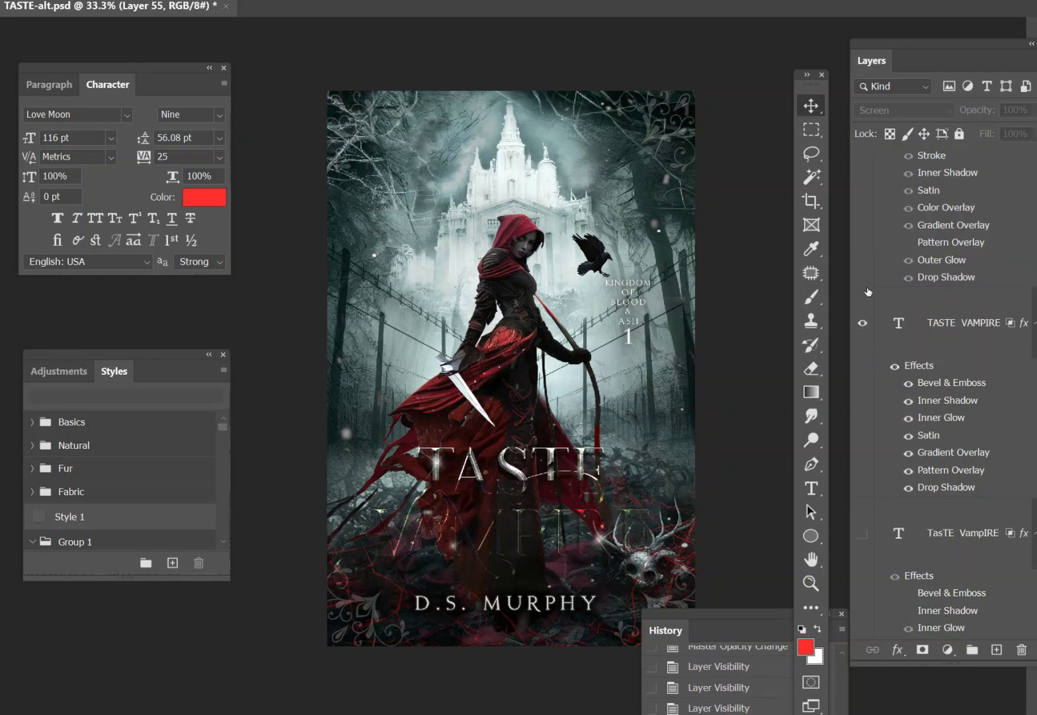
scroll(862, 325, up, 5)
click(862, 324)
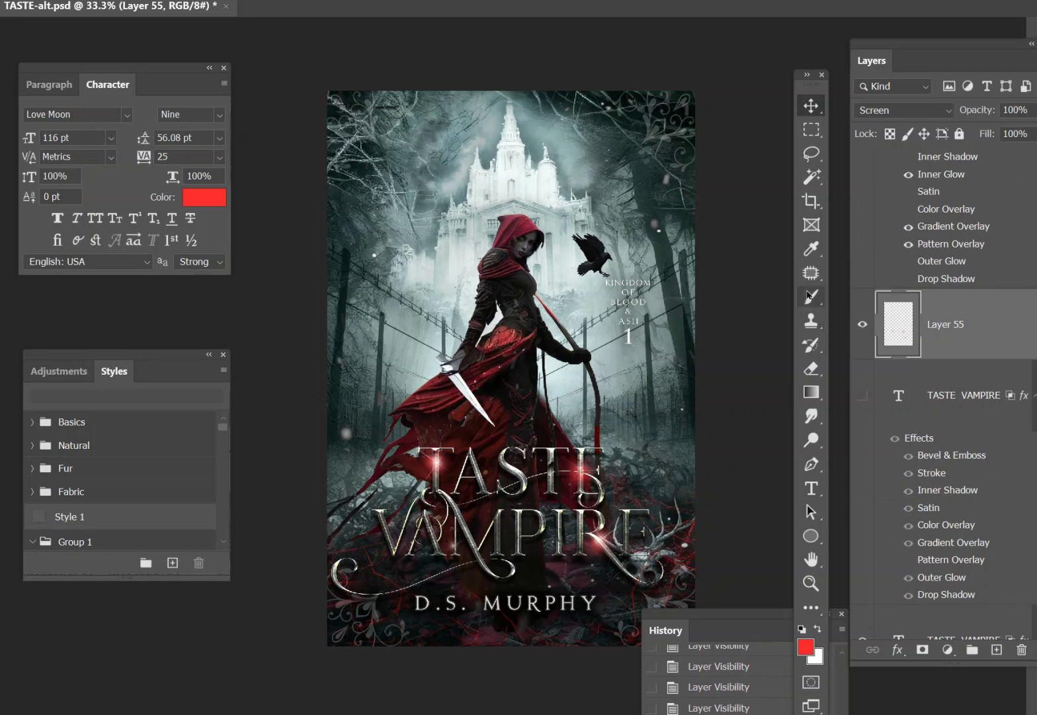
Toggle Layer 55's visibility to compare the title with and without its red brushed highlights
click(811, 296)
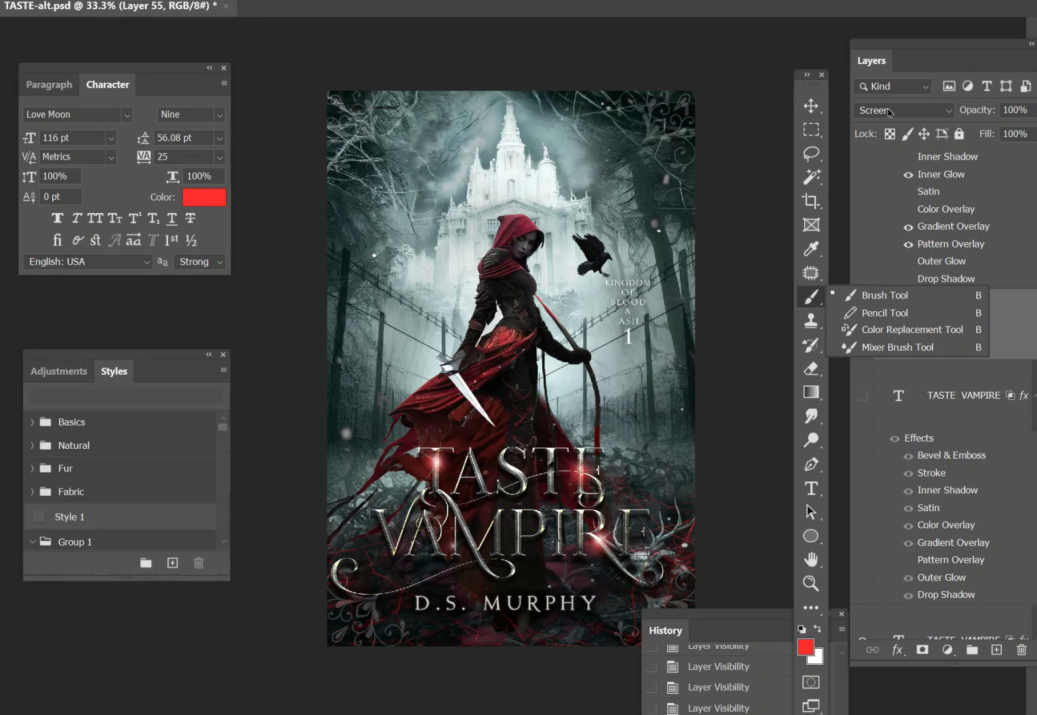
click(813, 106)
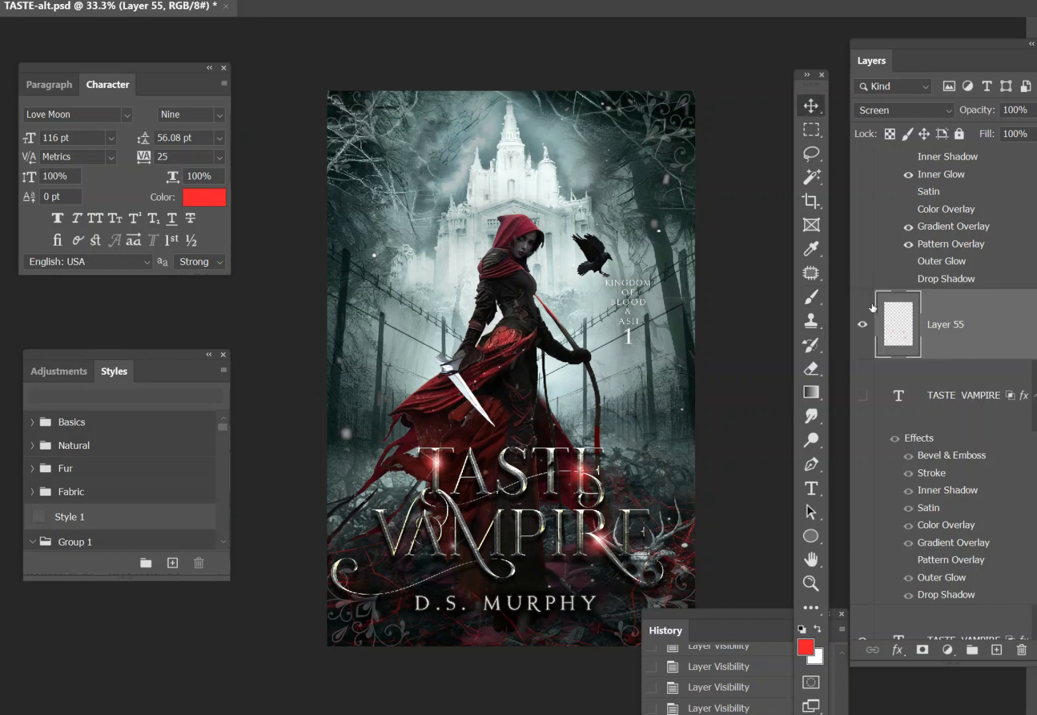
click(864, 324)
click(864, 325)
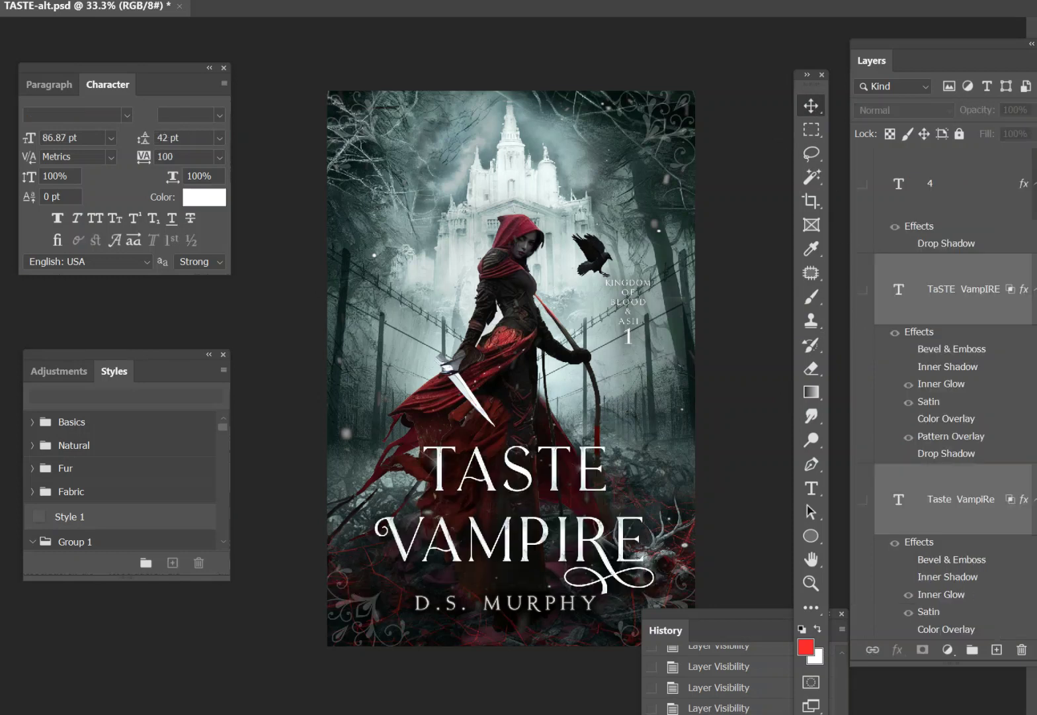
Hide the remaining visible TASTE VAMPIRE text layers to show the cover without its title
scroll(864, 393, down, 5)
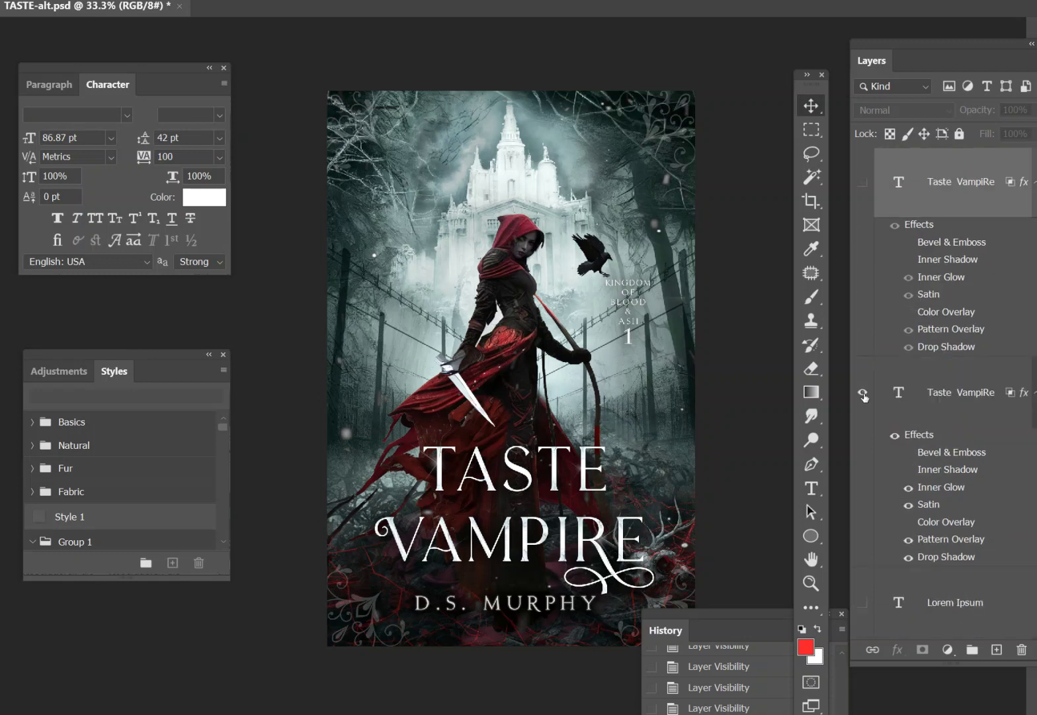
click(864, 396)
click(863, 182)
scroll(900, 231, up, 2)
scroll(900, 235, up, 2)
click(863, 393)
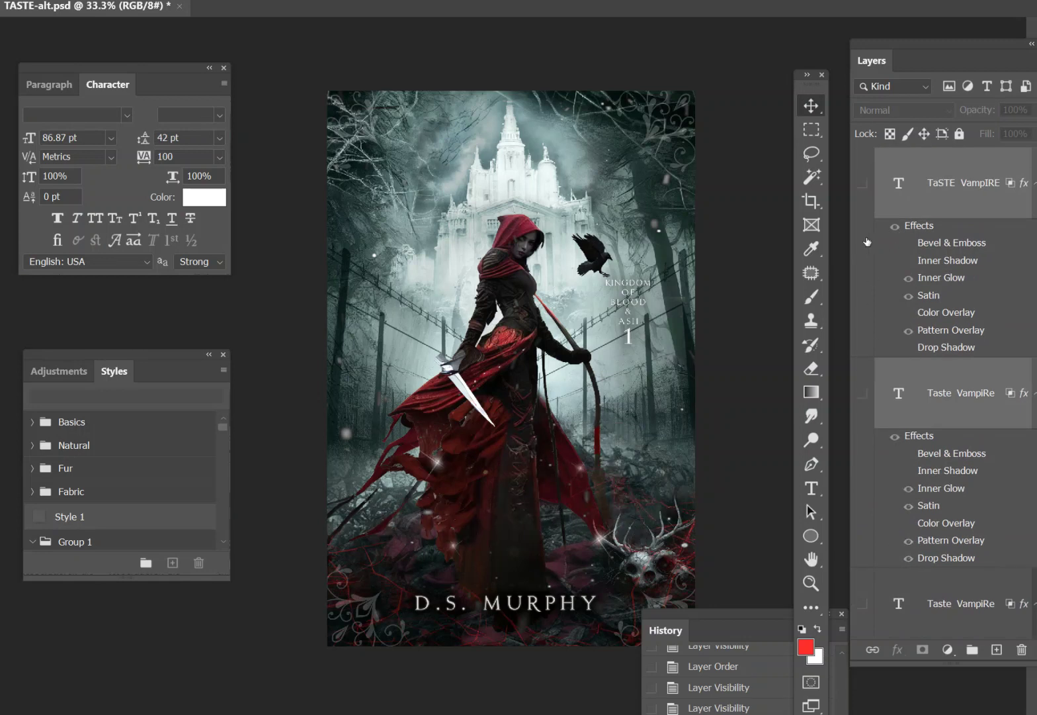
click(862, 184)
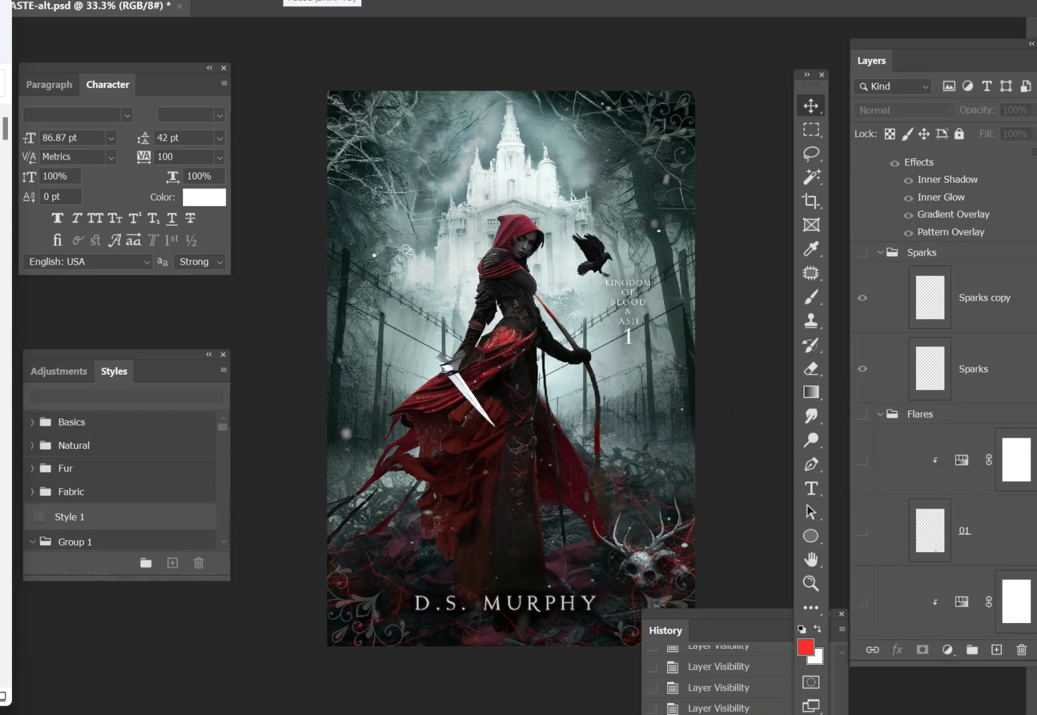
Bring the MIDJOURNEY exras folder window into view and look over its vampire, witch and assassin images
drag(0, 30, 251, 0)
drag(425, 95, 1032, 68)
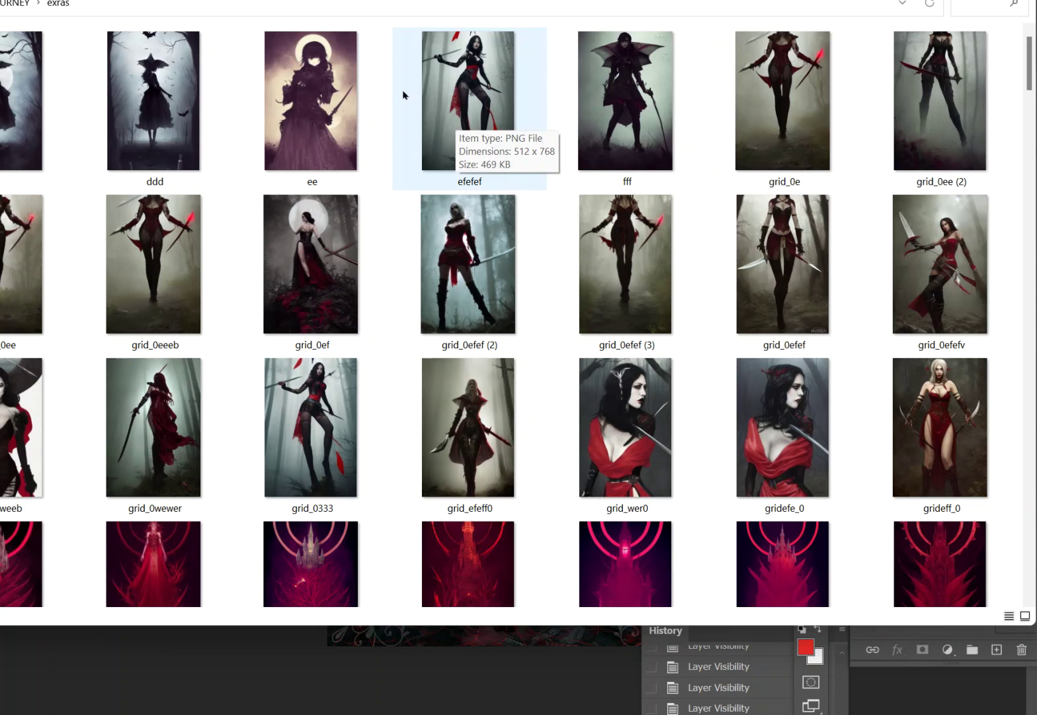
drag(470, 0, 516, 0)
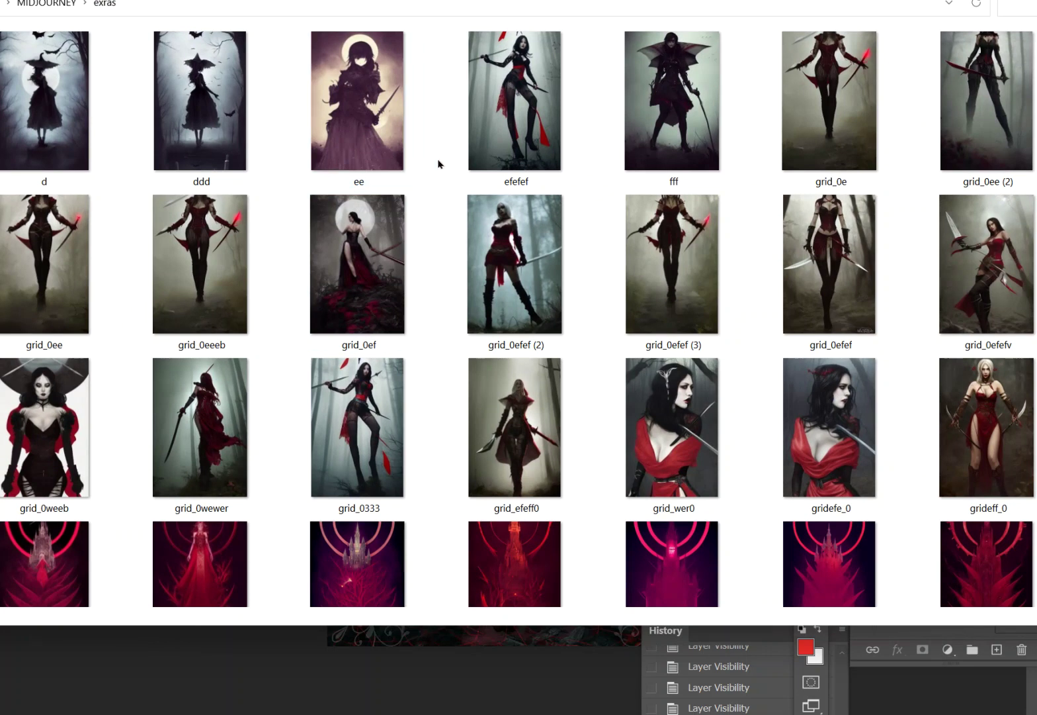
scroll(427, 175, down, 5)
scroll(418, 188, up, 5)
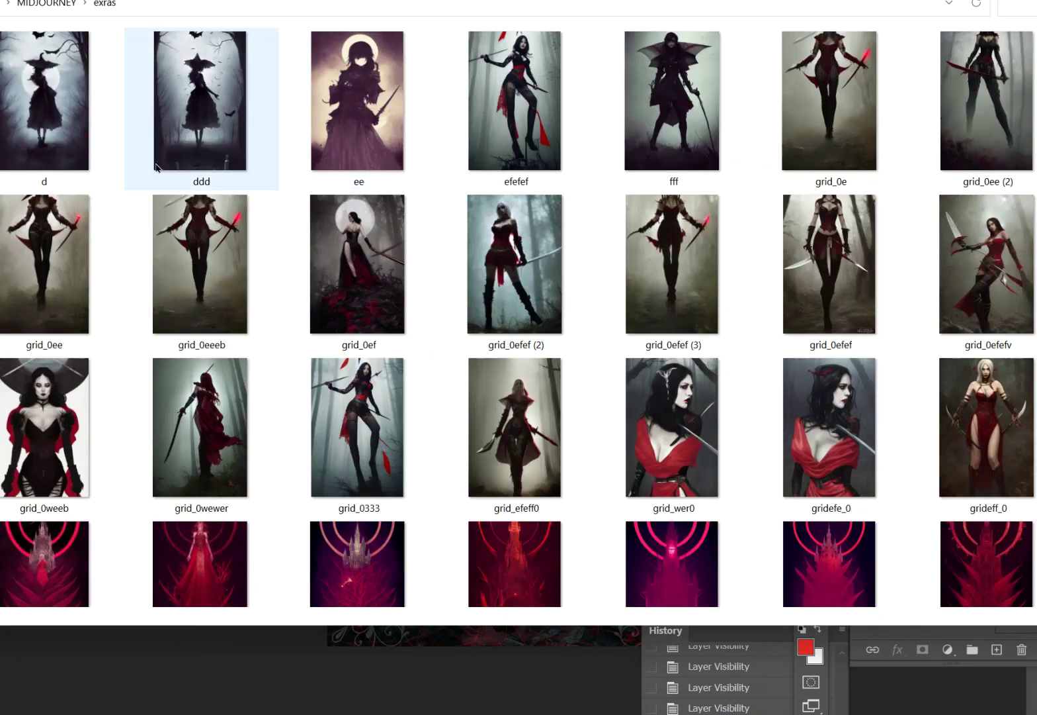
scroll(504, 341, down, 3)
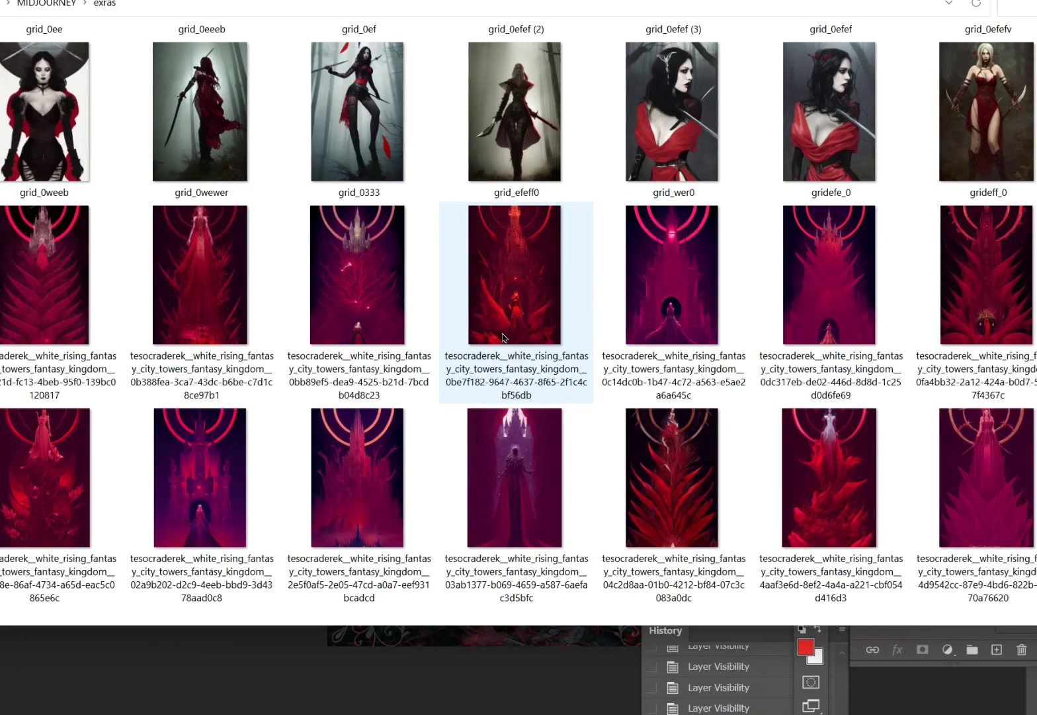
scroll(495, 323, down, 5)
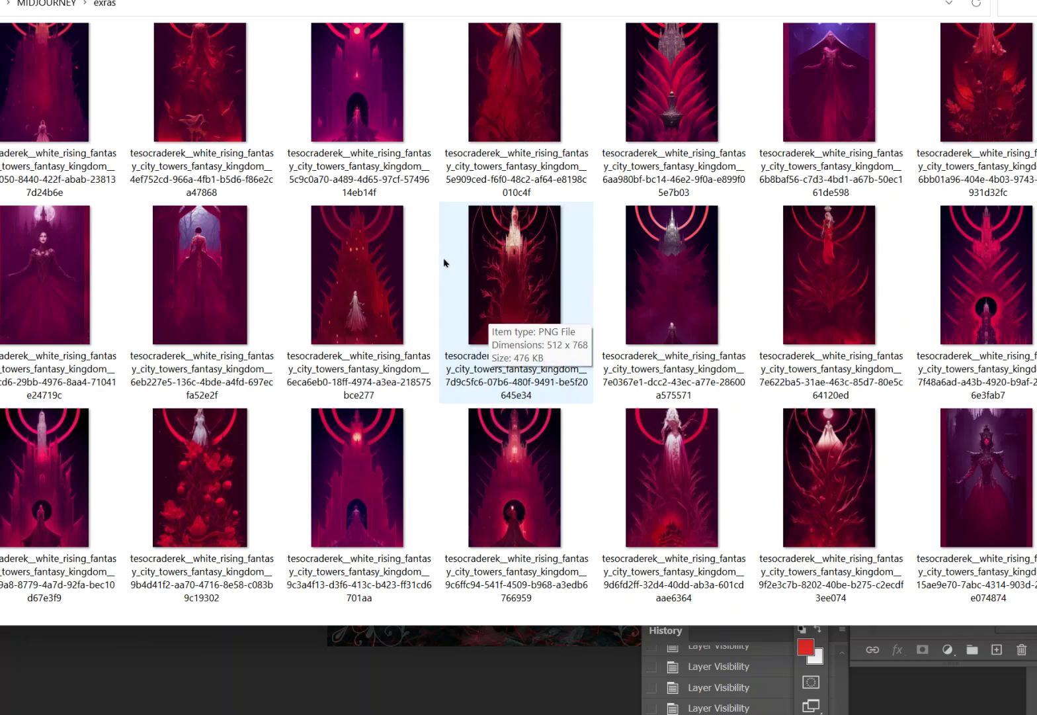
scroll(440, 192, up, 5)
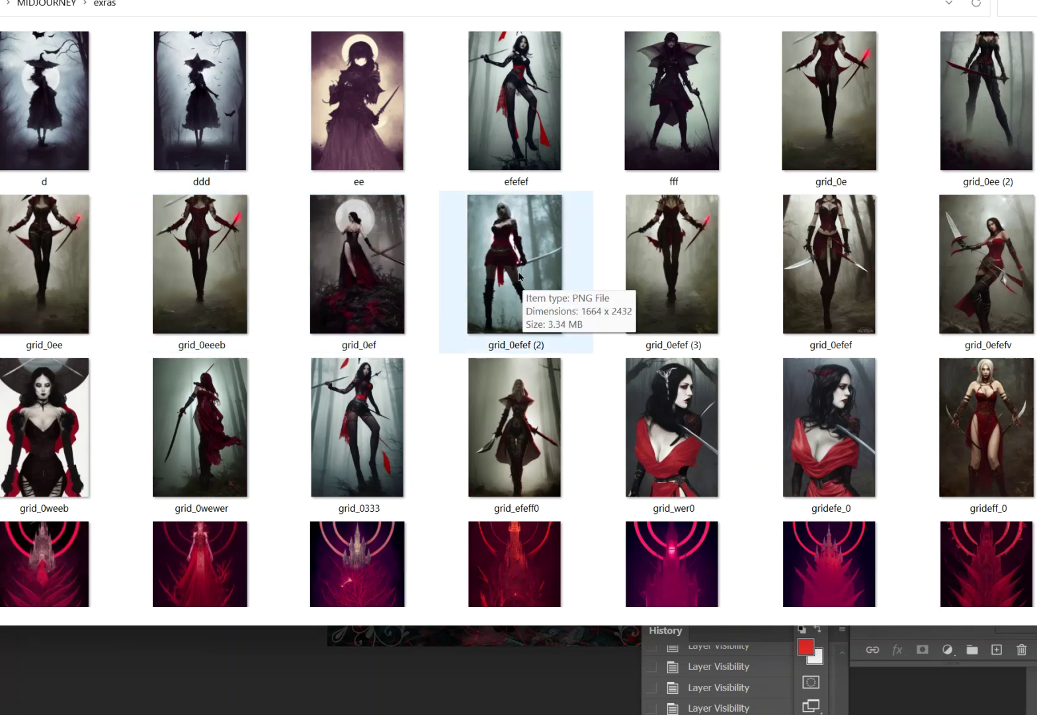
Browse the red and purple fantasy kingdom castle images in the exras folder
scroll(431, 266, down, 10)
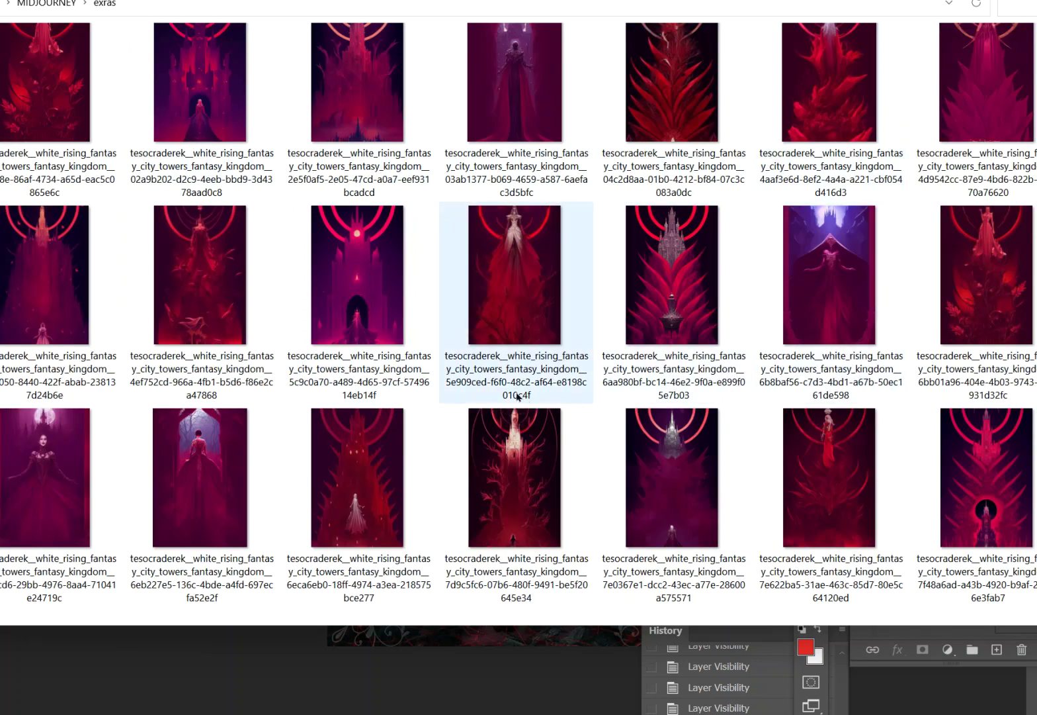
scroll(443, 331, down, 5)
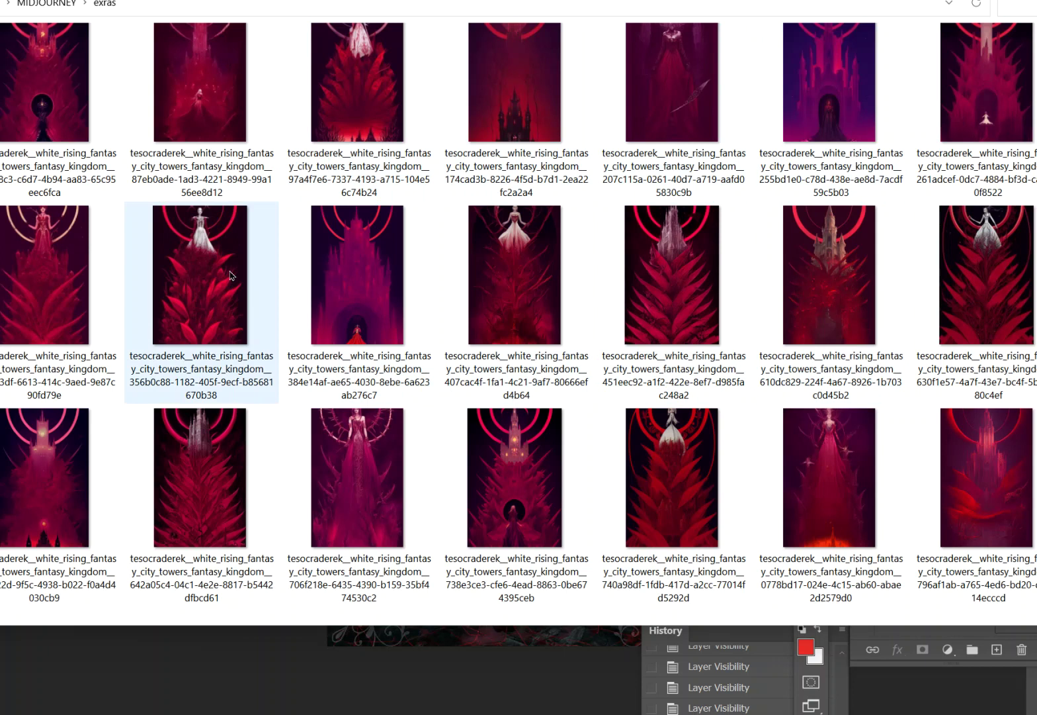
scroll(231, 275, down, 5)
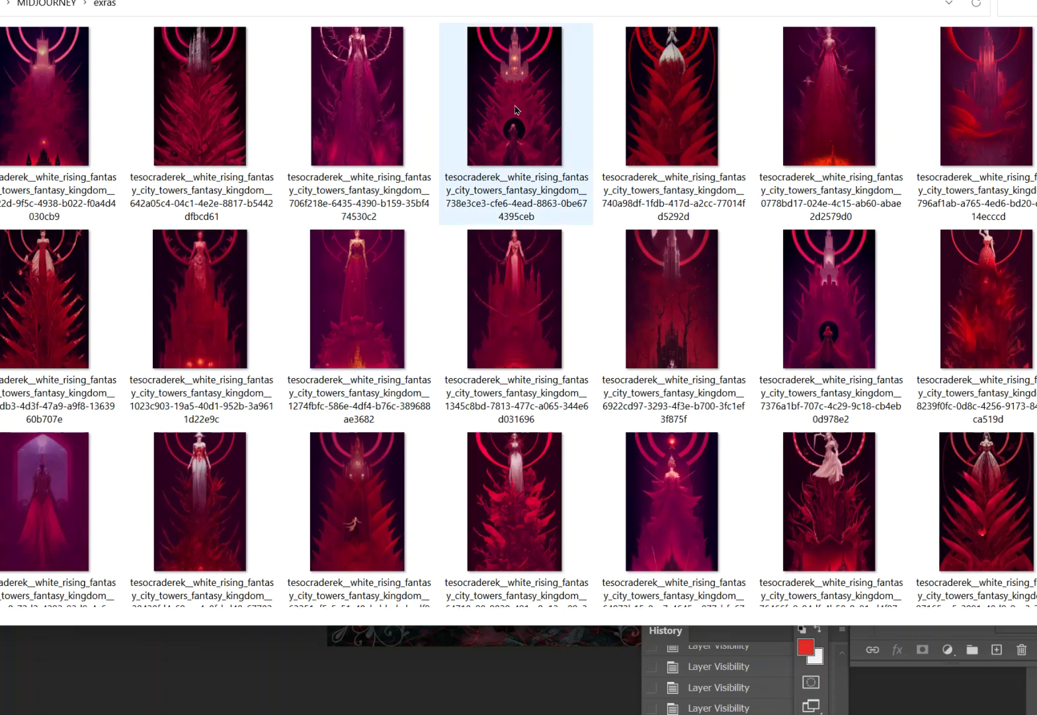
scroll(665, 284, down, 3)
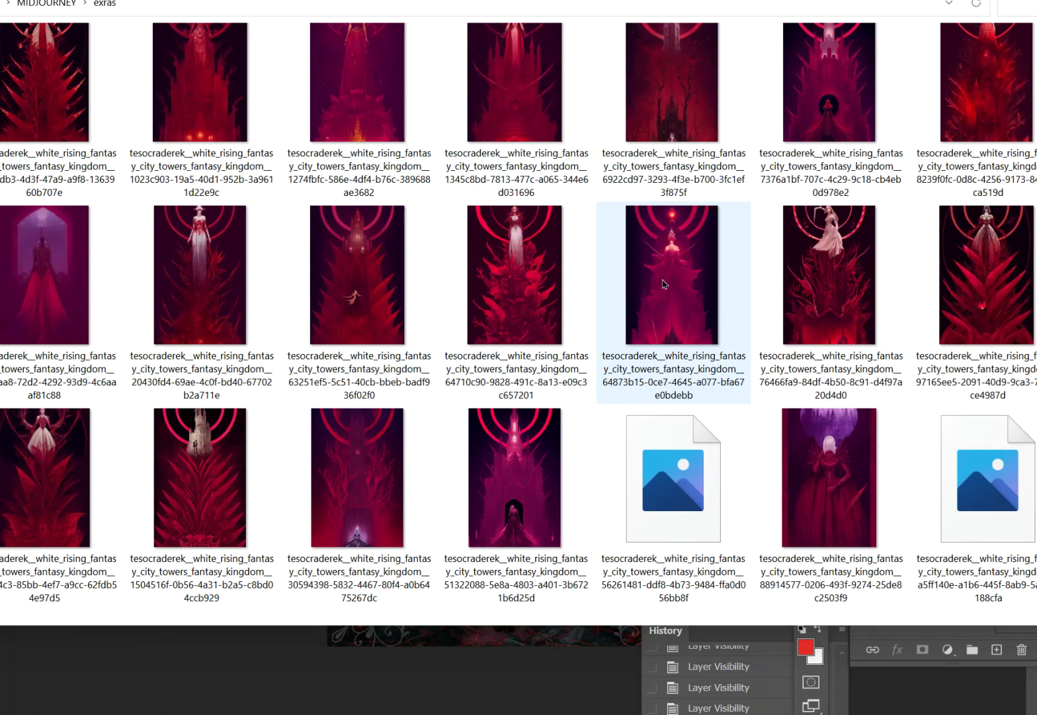
scroll(664, 283, down, 10)
scroll(590, 293, down, 10)
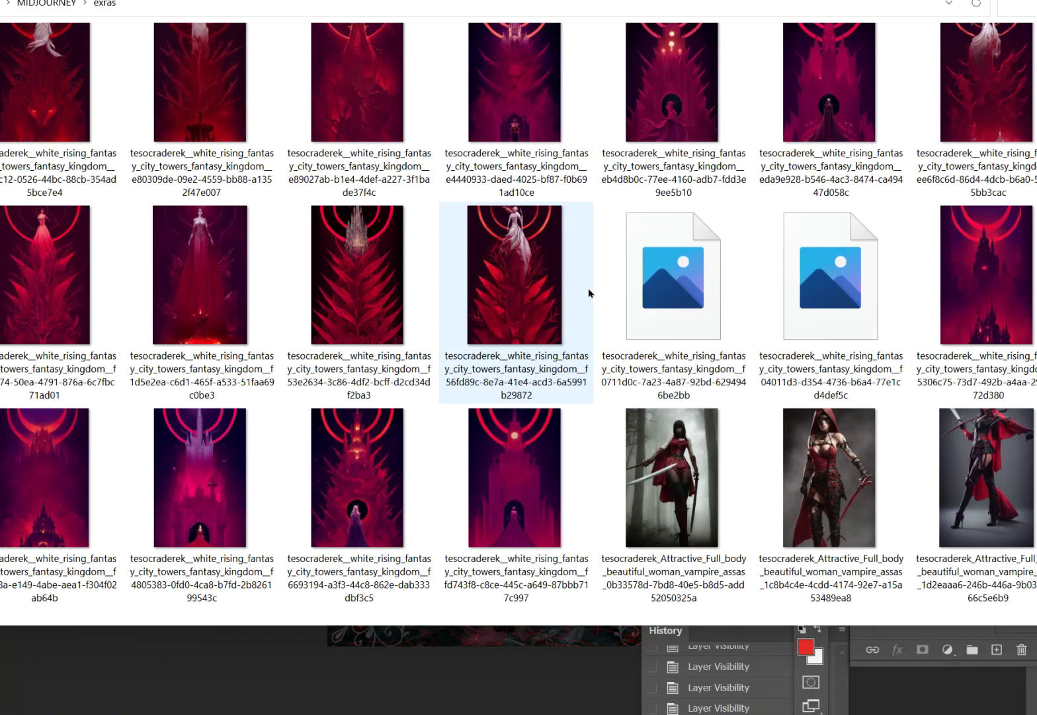
Look through the vampire assassin and black-tank-top girl images in the exras folder, then move the folder window aside
scroll(591, 293, down, 5)
scroll(591, 293, up, 1)
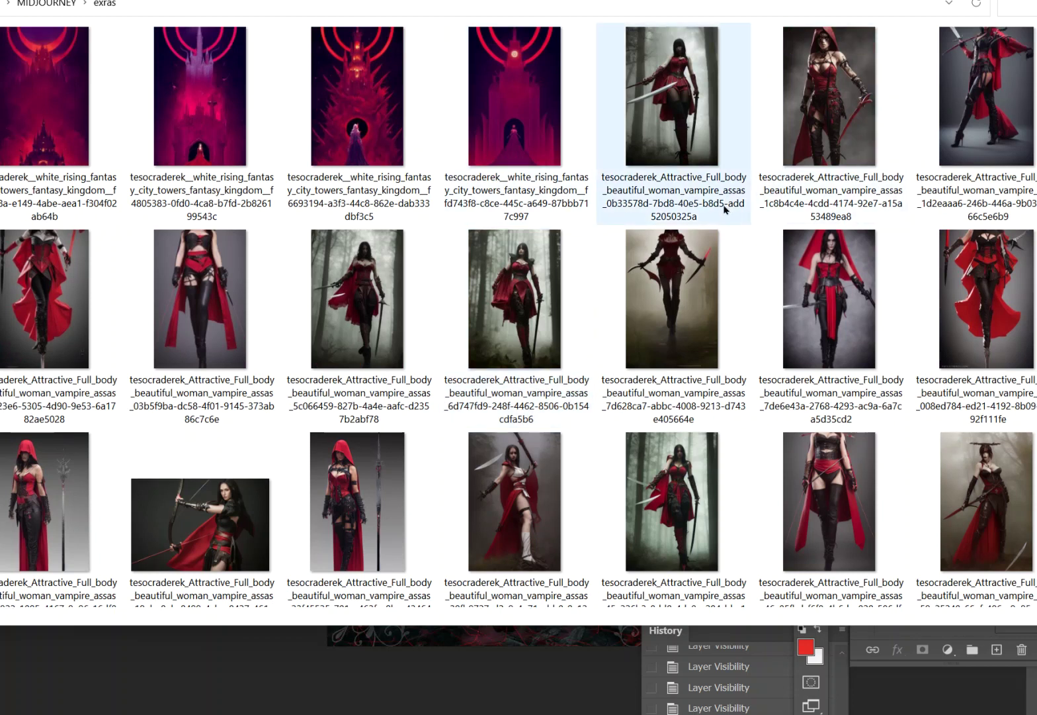
scroll(739, 202, down, 1)
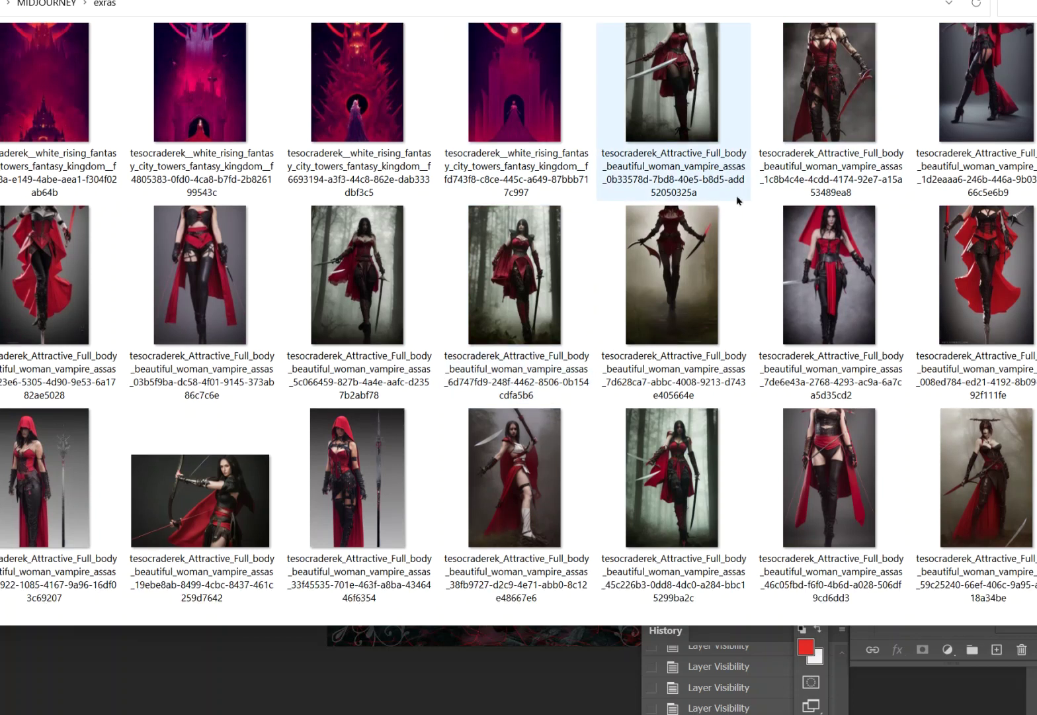
scroll(739, 201, down, 5)
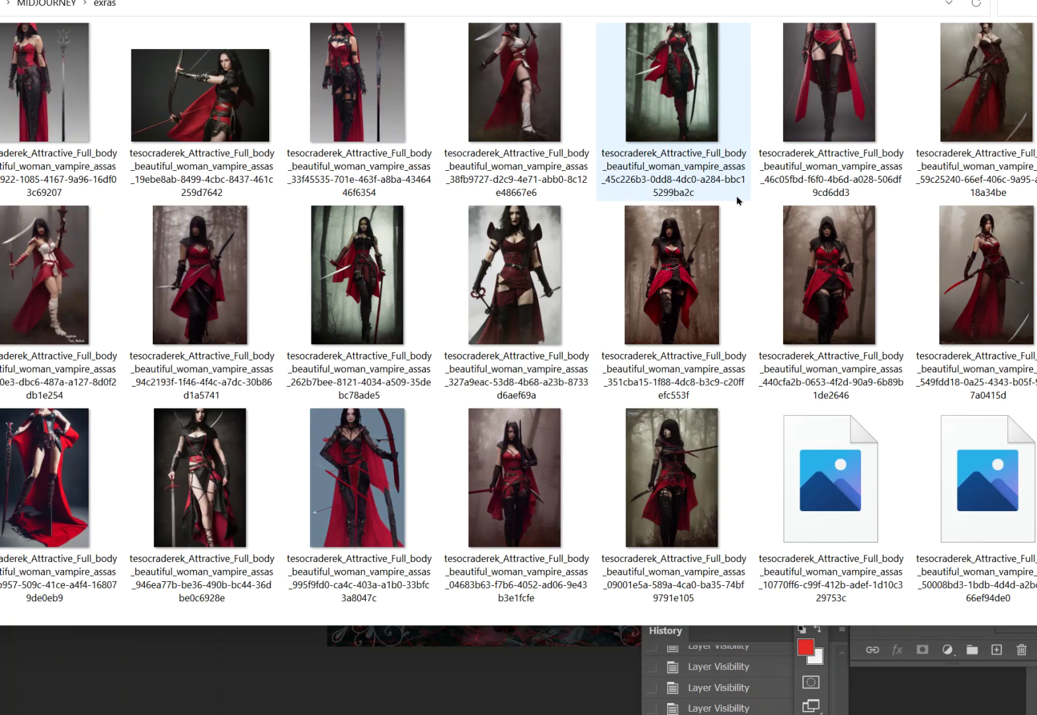
scroll(739, 200, down, 3)
scroll(739, 201, down, 9)
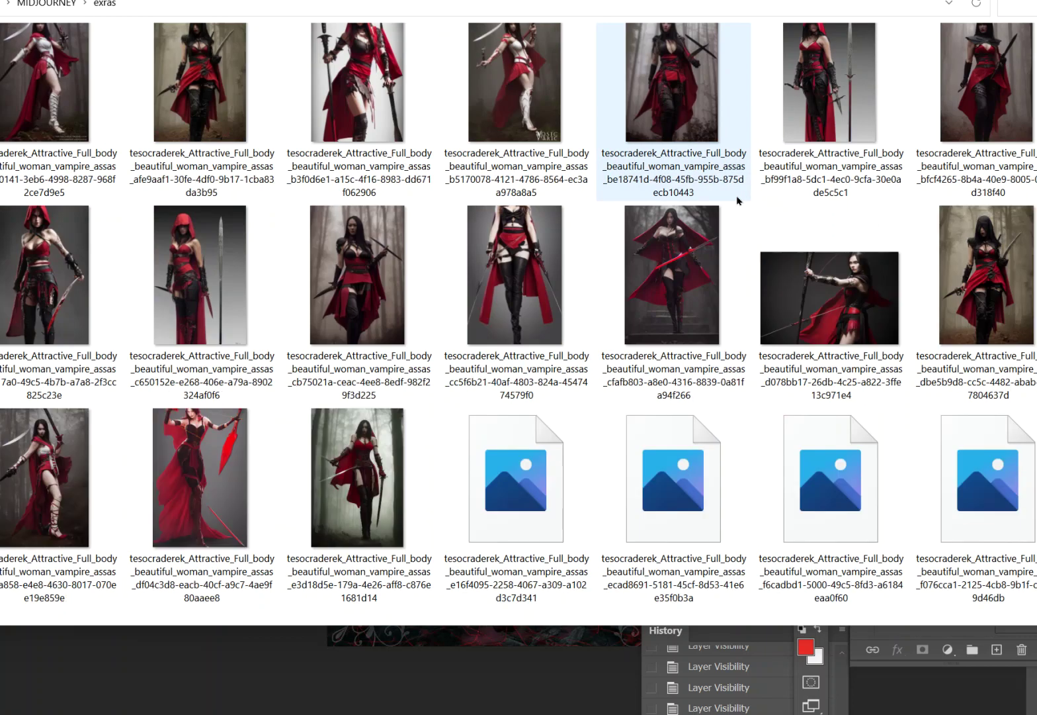
scroll(738, 201, down, 3)
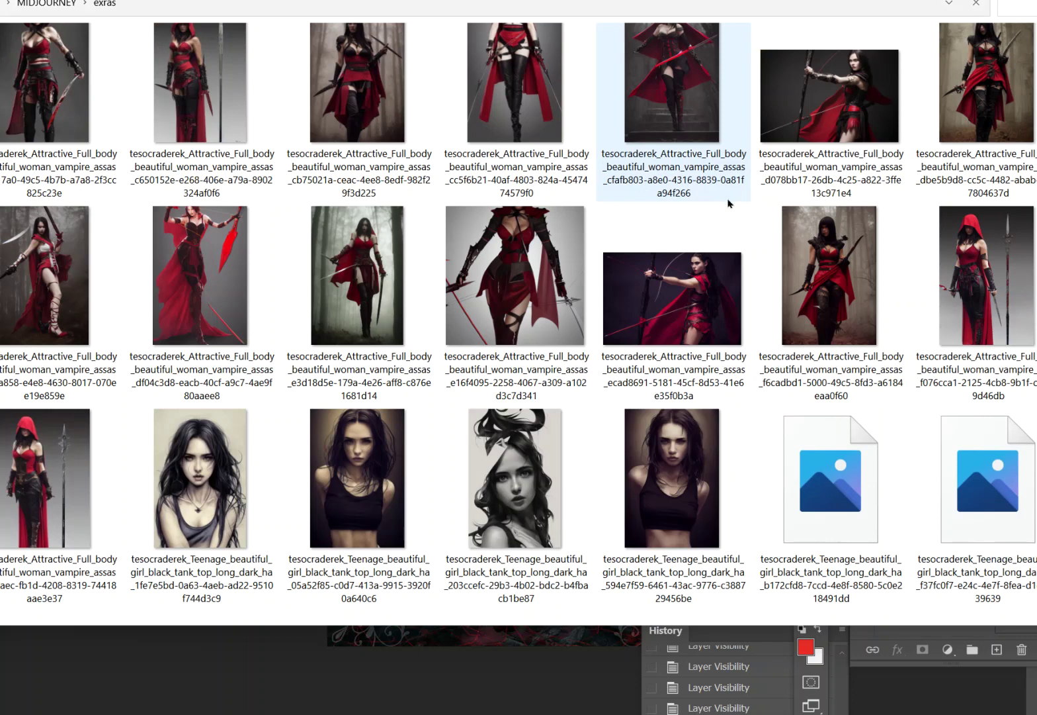
drag(122, 0, 0, 81)
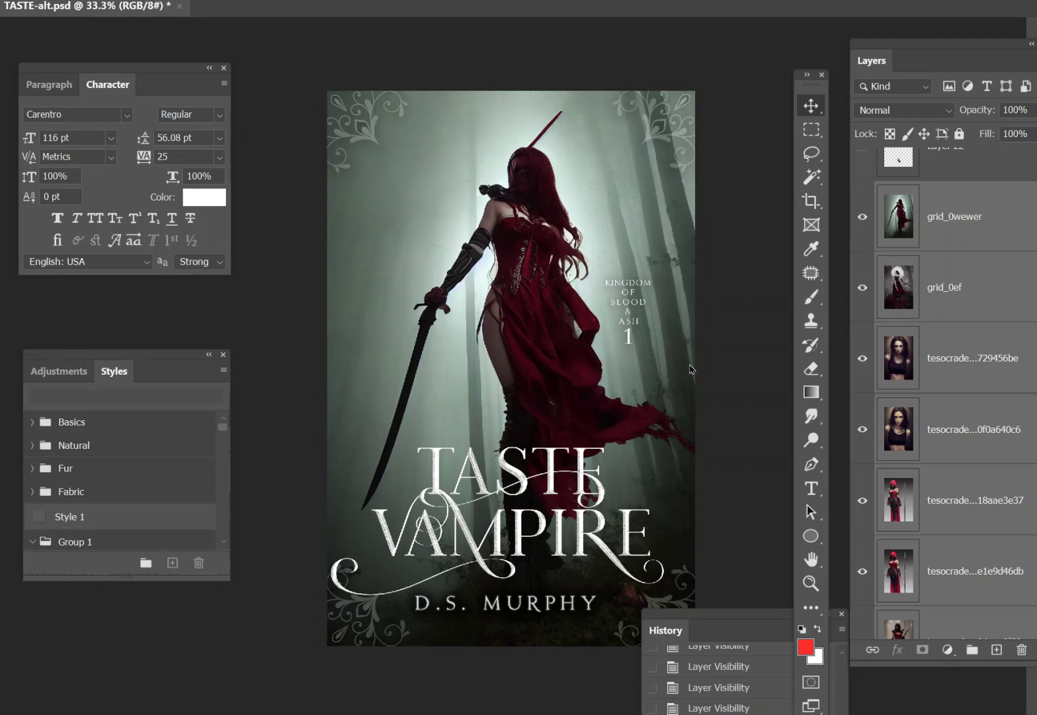
Select the red-haired swordswoman on the grid_0wewer layer with Object Selection, refining around her hand and sword tip, with the History panel moved clear of the cover
drag(712, 623, 79, 627)
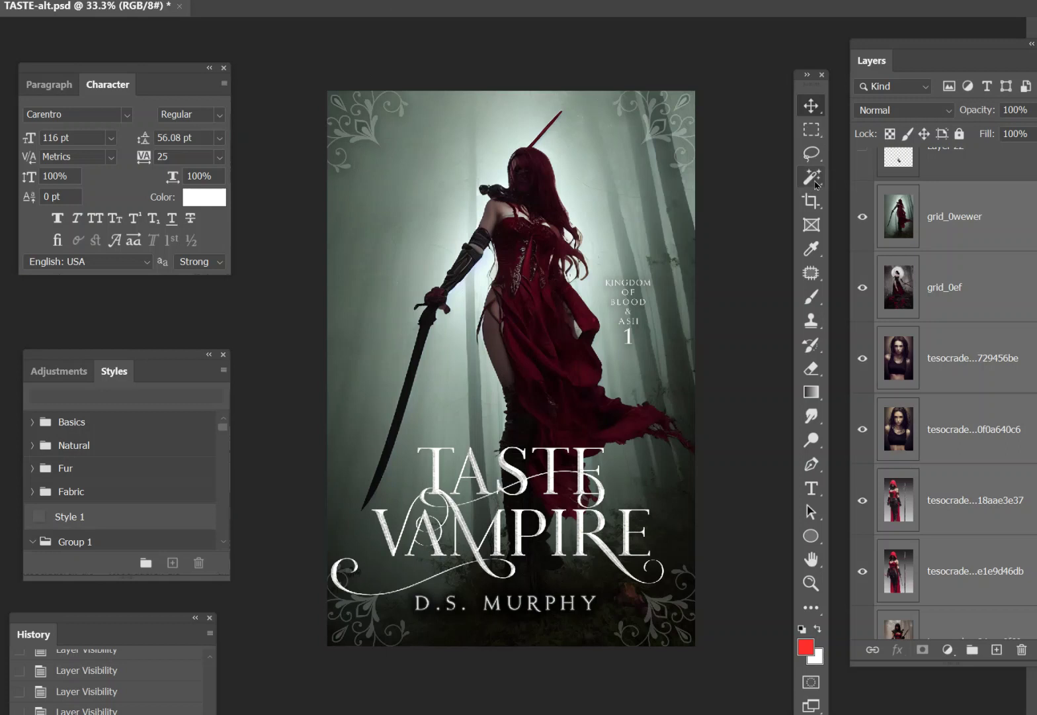
drag(818, 182, 860, 176)
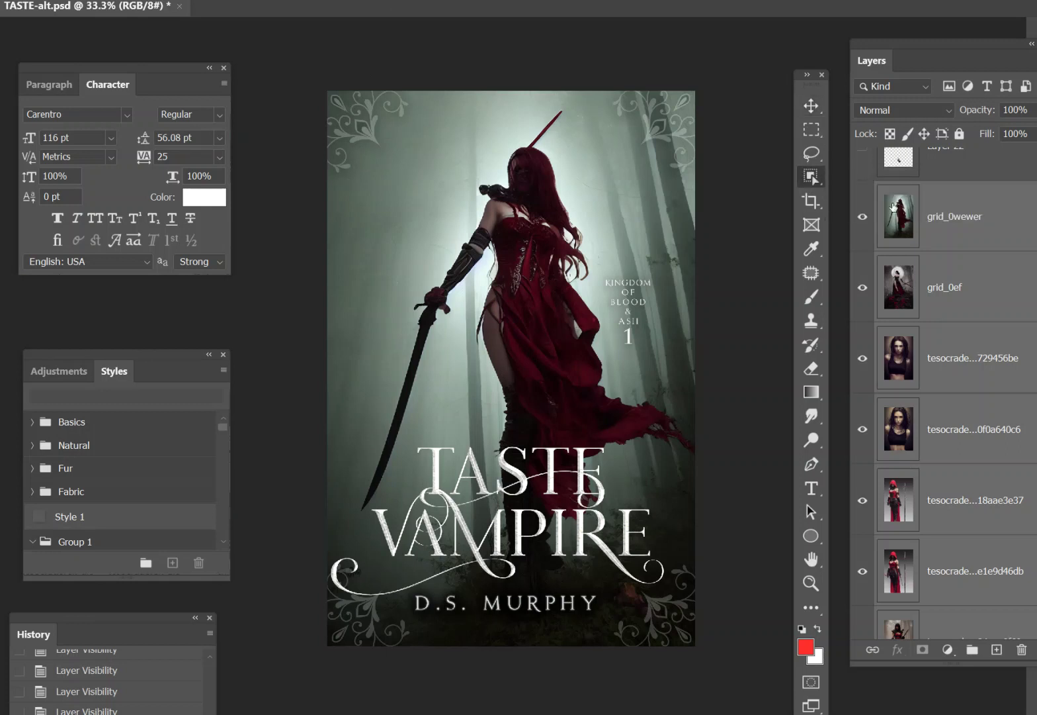
click(928, 206)
drag(334, 95, 692, 598)
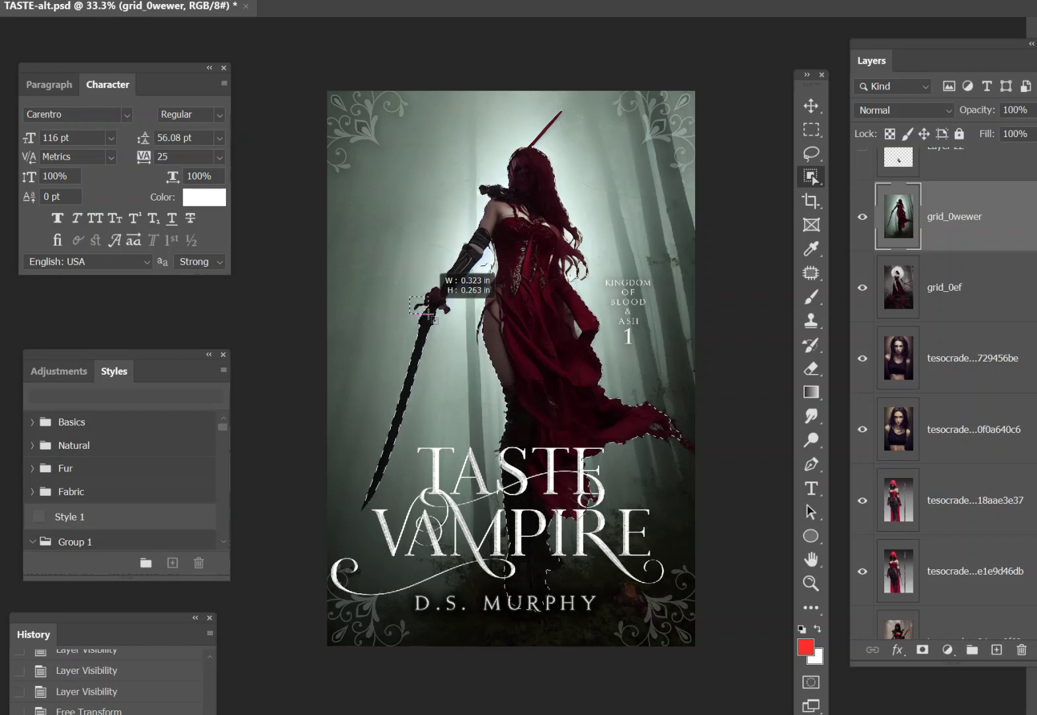
drag(432, 316, 434, 318)
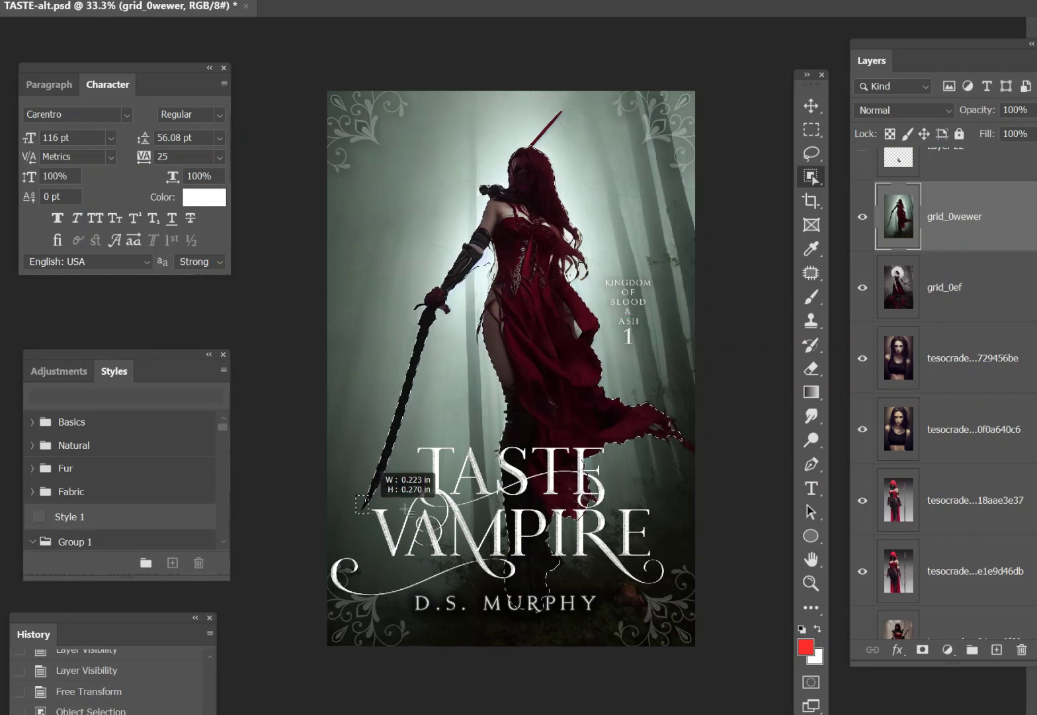
drag(369, 496, 369, 496)
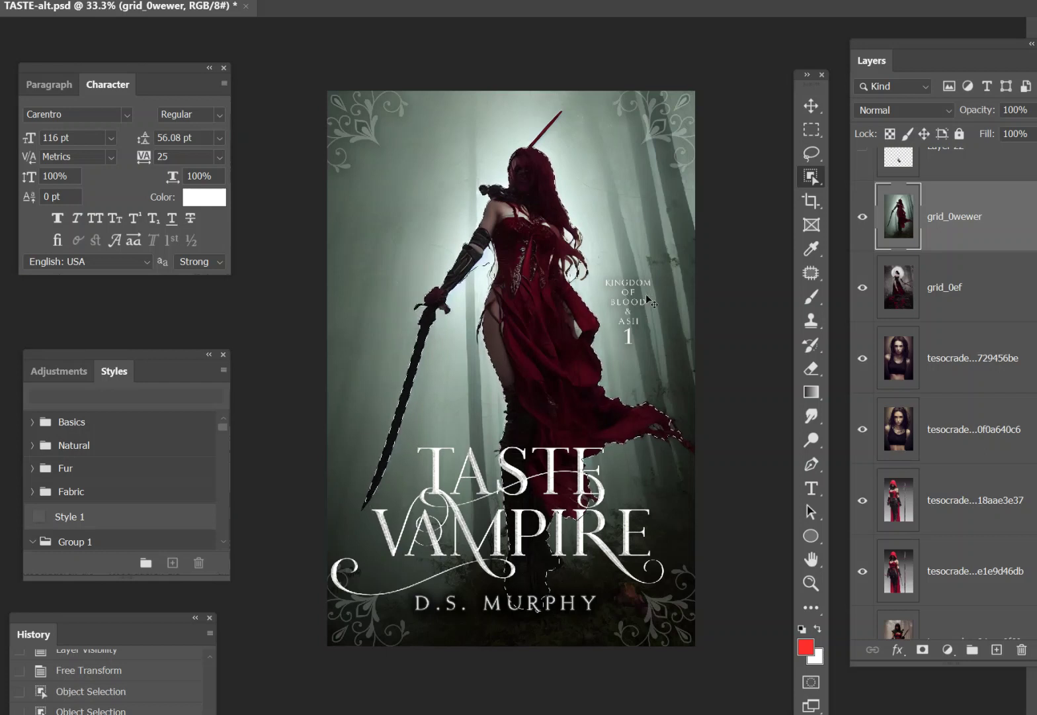
Copy the selected swordswoman to a new layer and hide grid_0wewer, leaving grid_0ef visible and active as her background
key(ctrl+j)
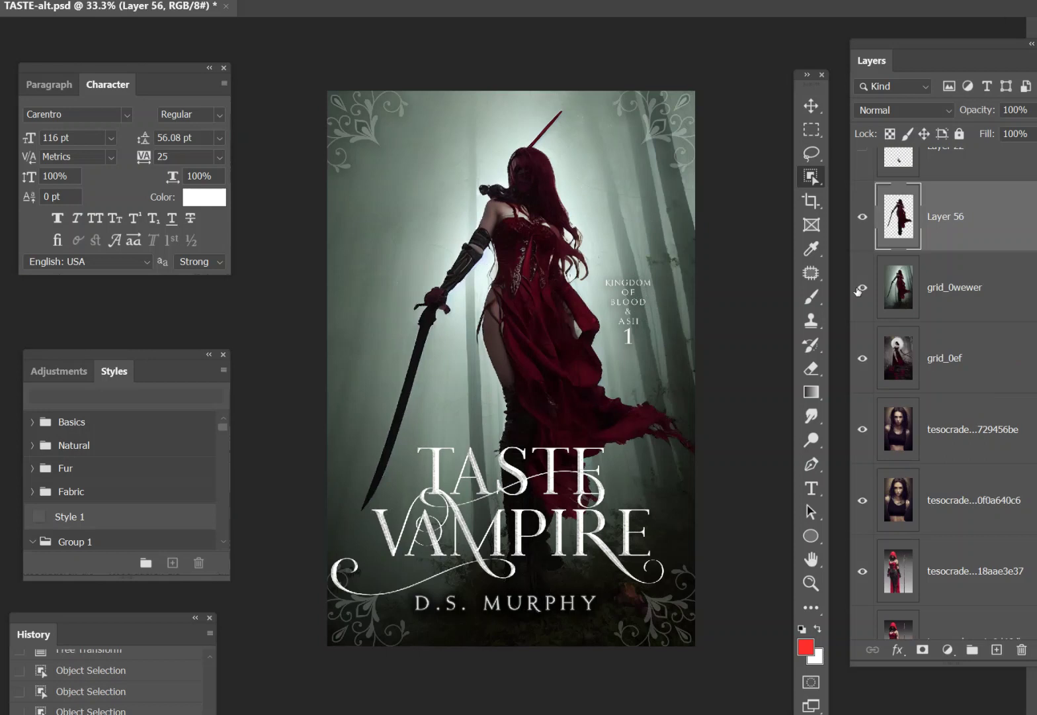
click(862, 292)
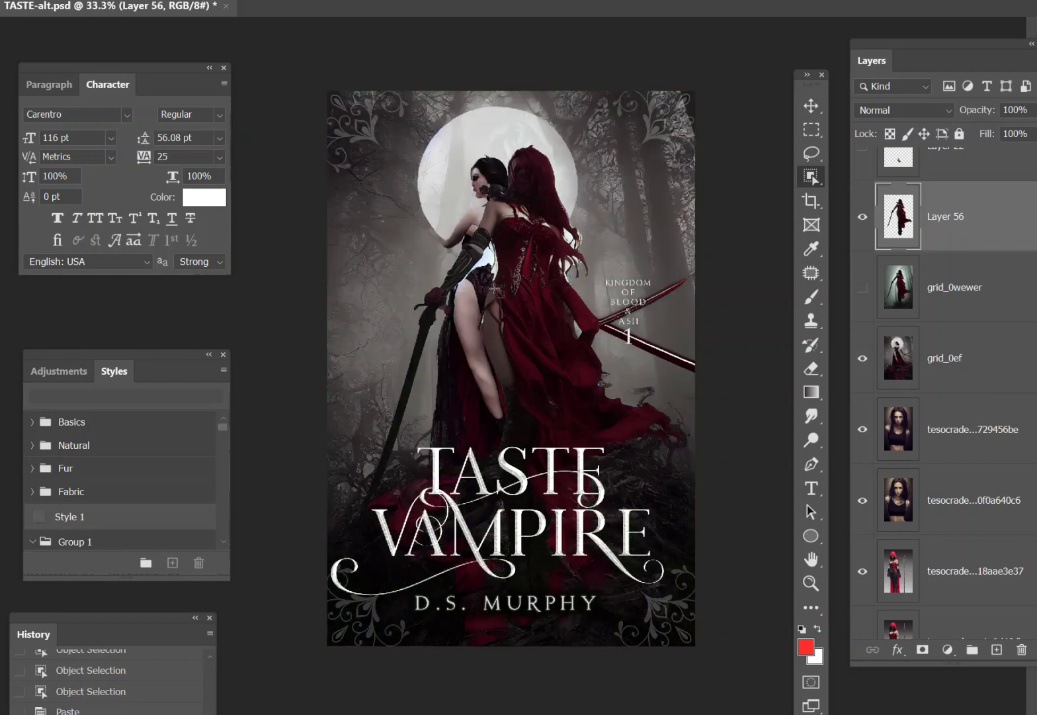
click(862, 360)
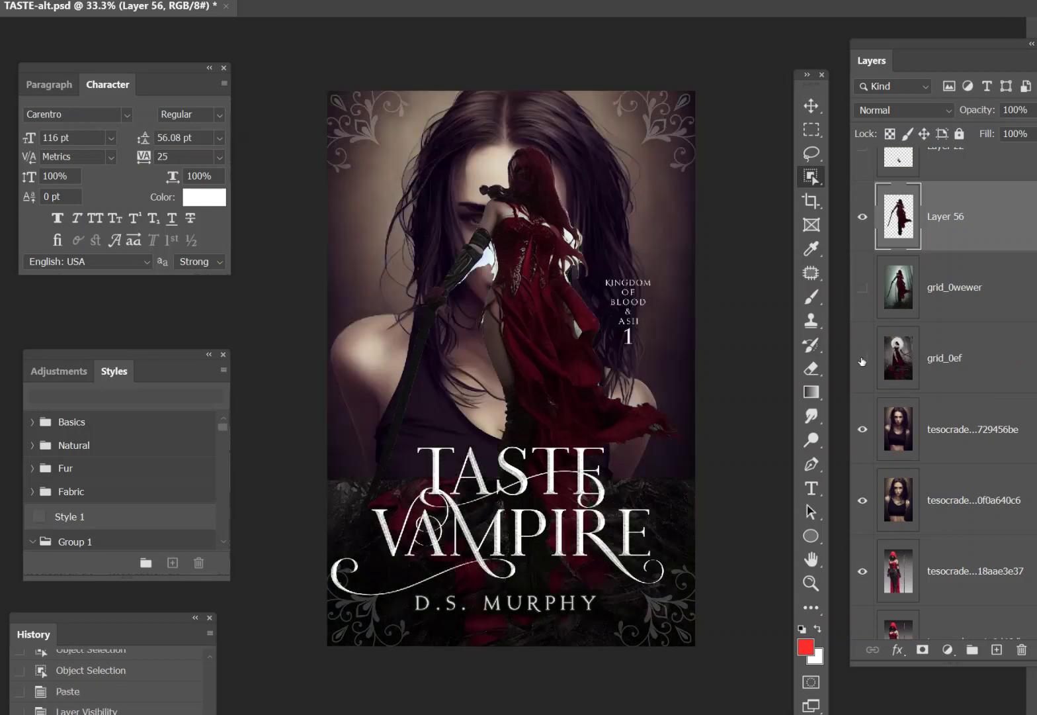
click(862, 360)
click(935, 364)
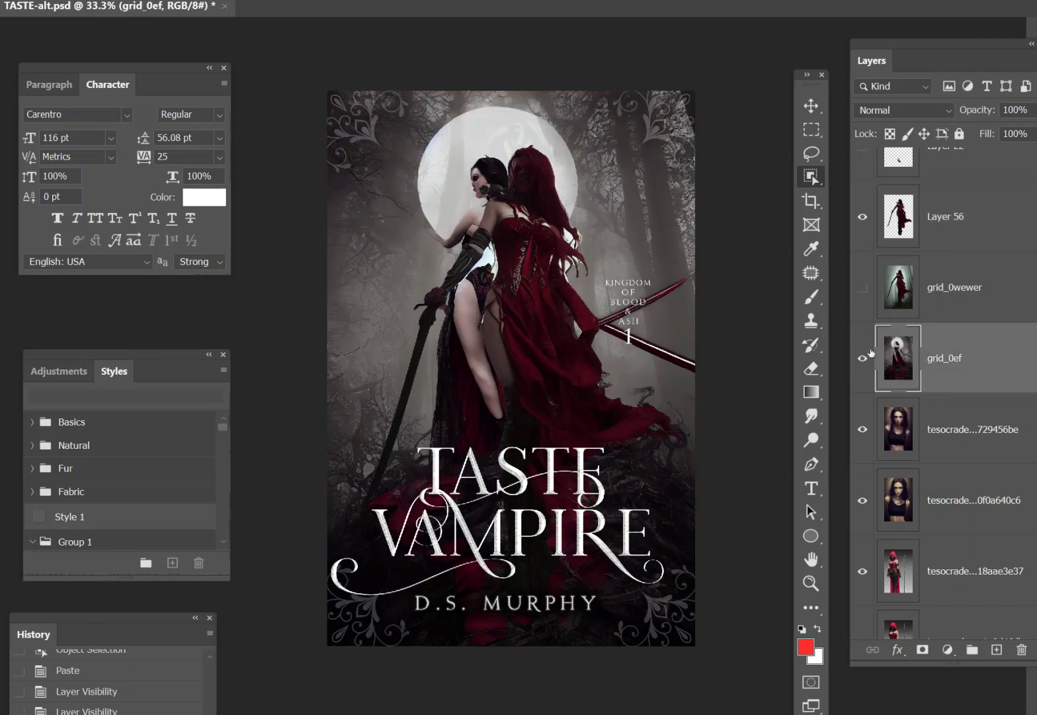
Remove the black-haired woman from the grid_0ef background with the Patch tool and clear the selection
click(811, 105)
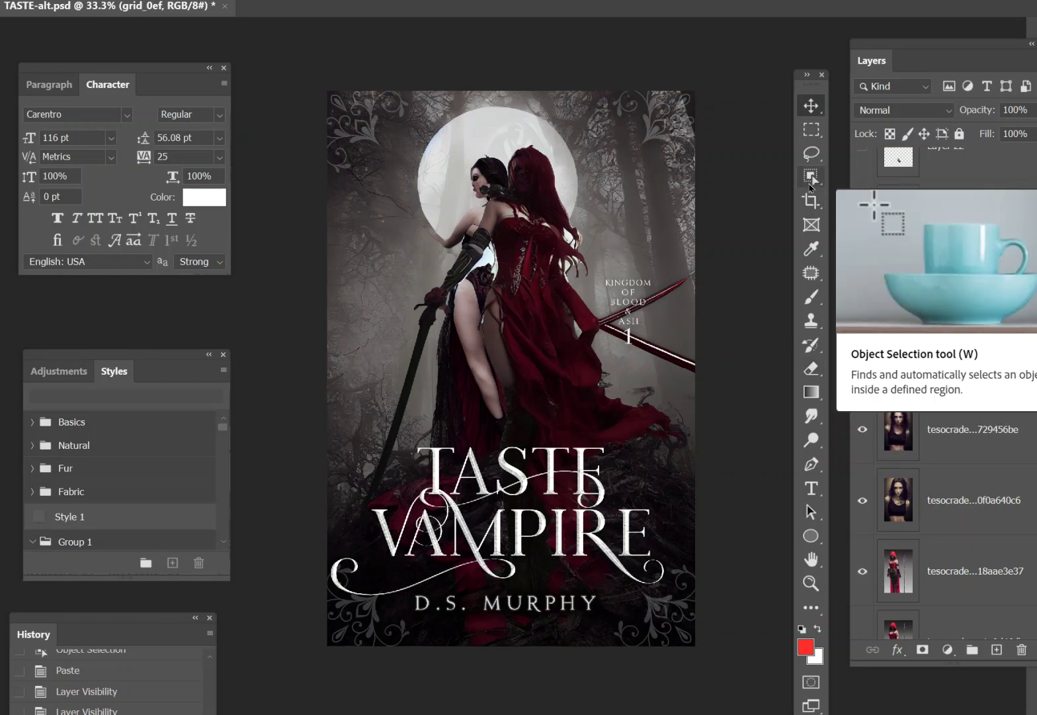
click(813, 179)
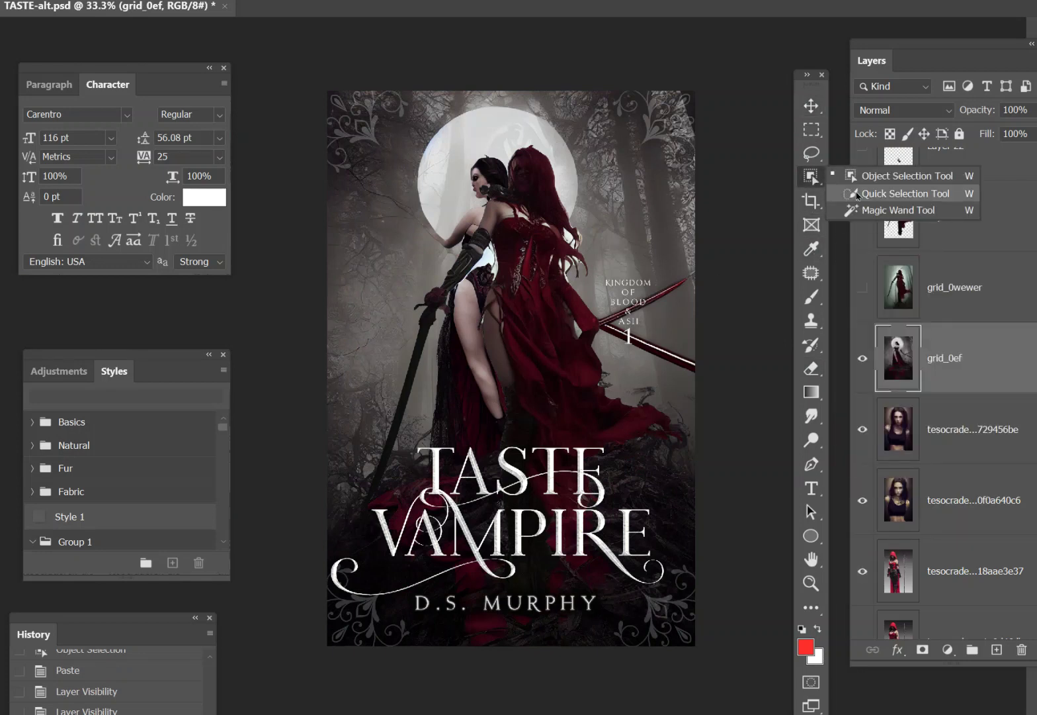
click(813, 276)
click(814, 278)
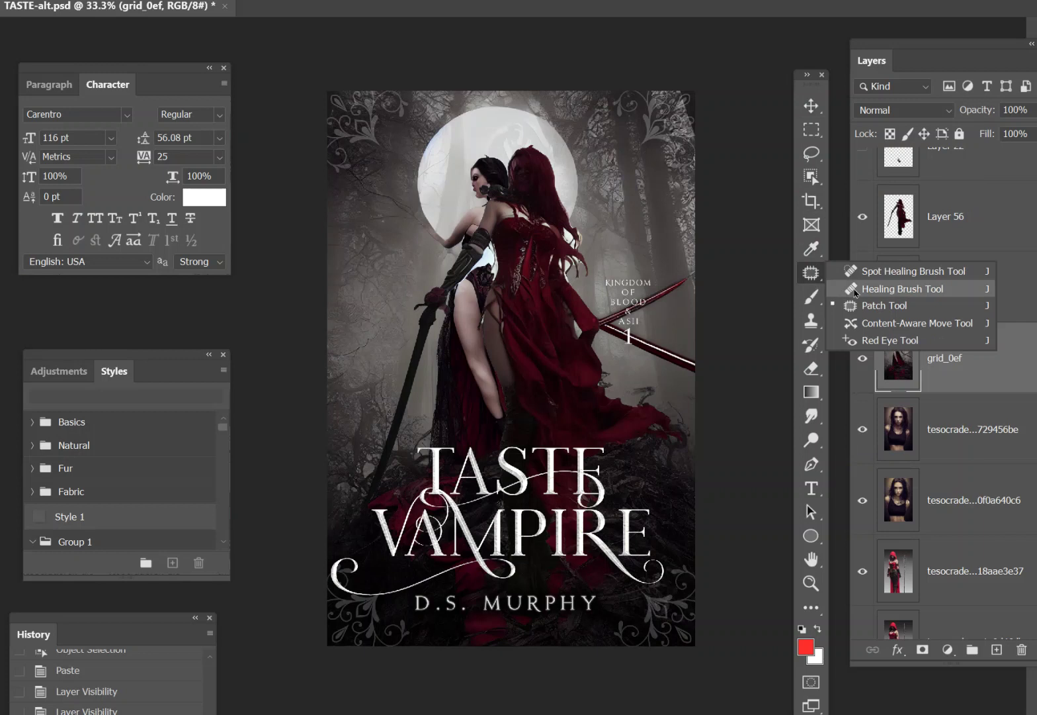
click(879, 306)
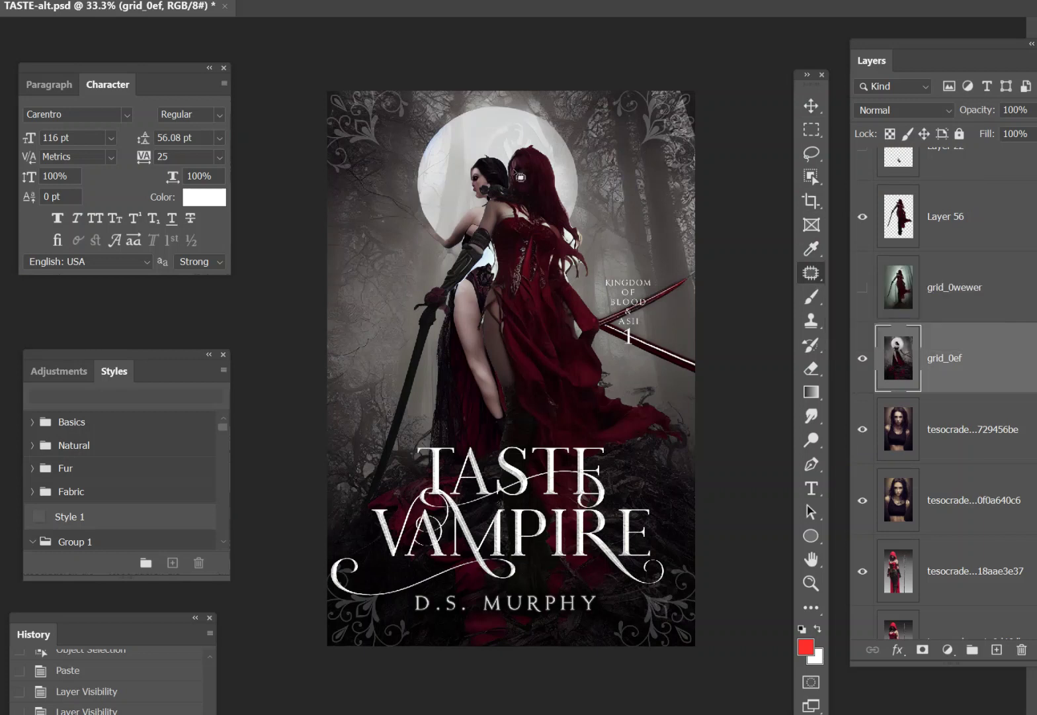
mouse_move(394, 197)
mouse_down()
mouse_move(469, 148)
mouse_move(524, 154)
mouse_move(589, 288)
mouse_move(551, 488)
mouse_move(491, 554)
mouse_move(330, 488)
mouse_move(404, 244)
mouse_move(395, 198)
mouse_up()
drag(442, 289, 430, 261)
click(812, 130)
click(702, 180)
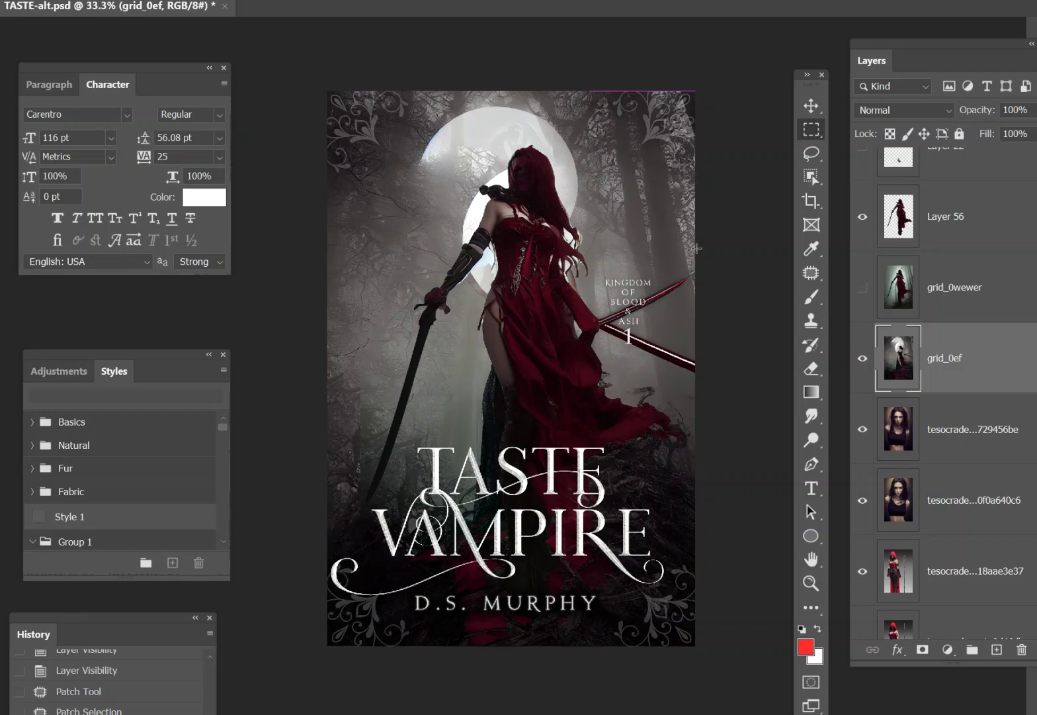
click(800, 109)
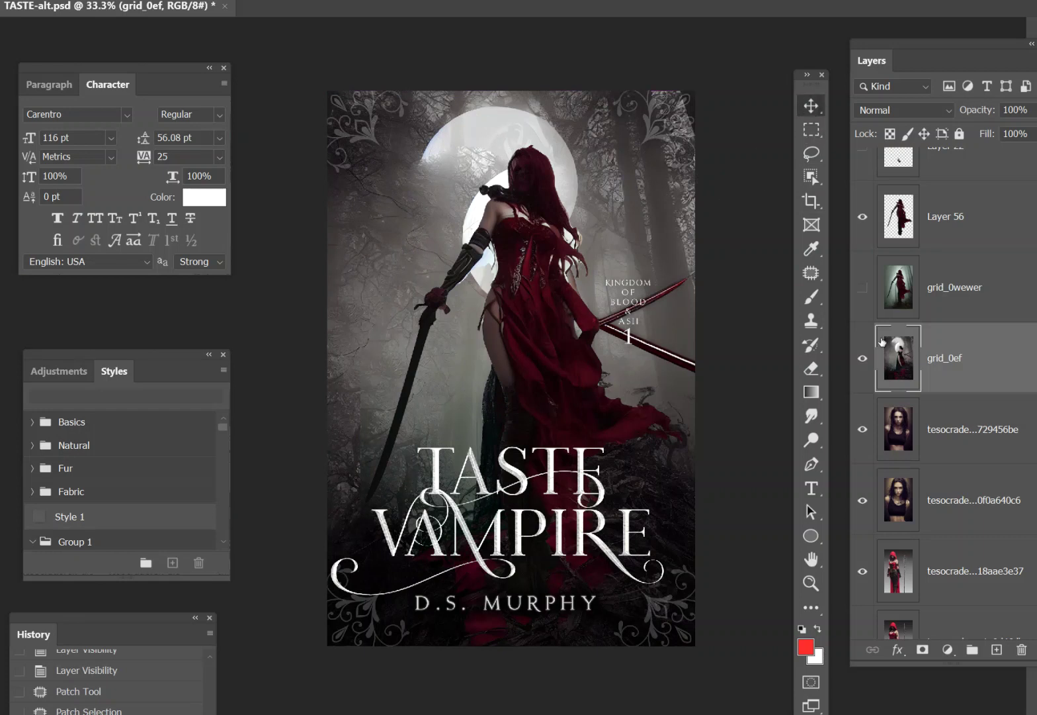
Shift the red-haired swordswoman on Layer 56 up and to the left, and scale her down slightly from her upper-left corner
click(930, 218)
drag(554, 313, 530, 309)
drag(445, 196, 445, 196)
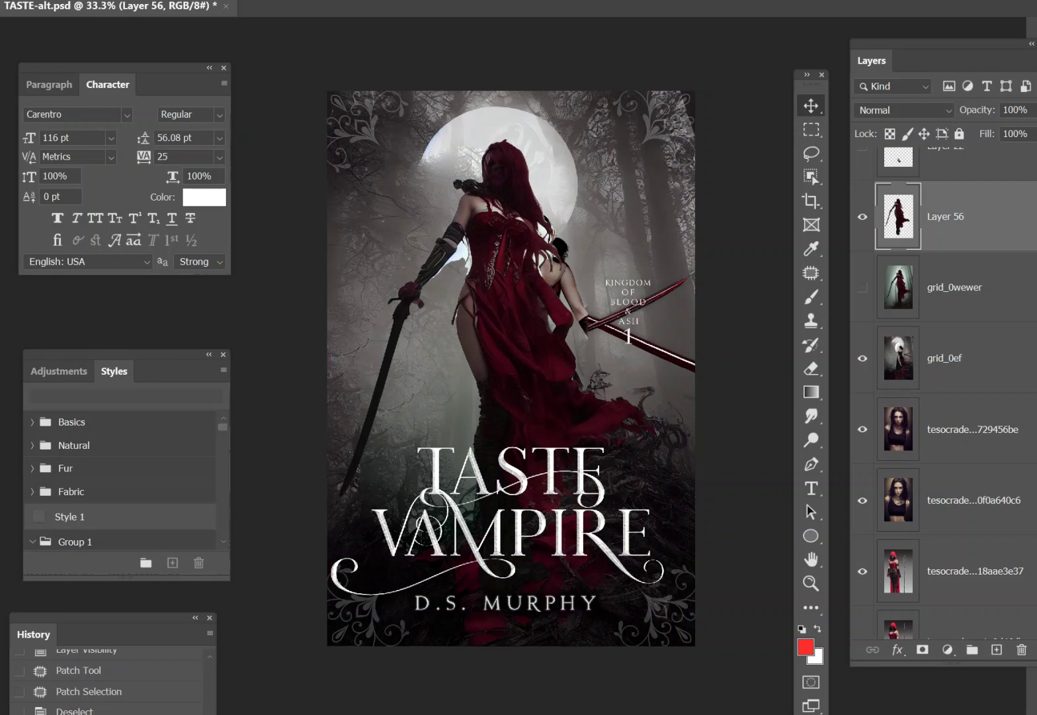
click(57, 0)
click(99, 278)
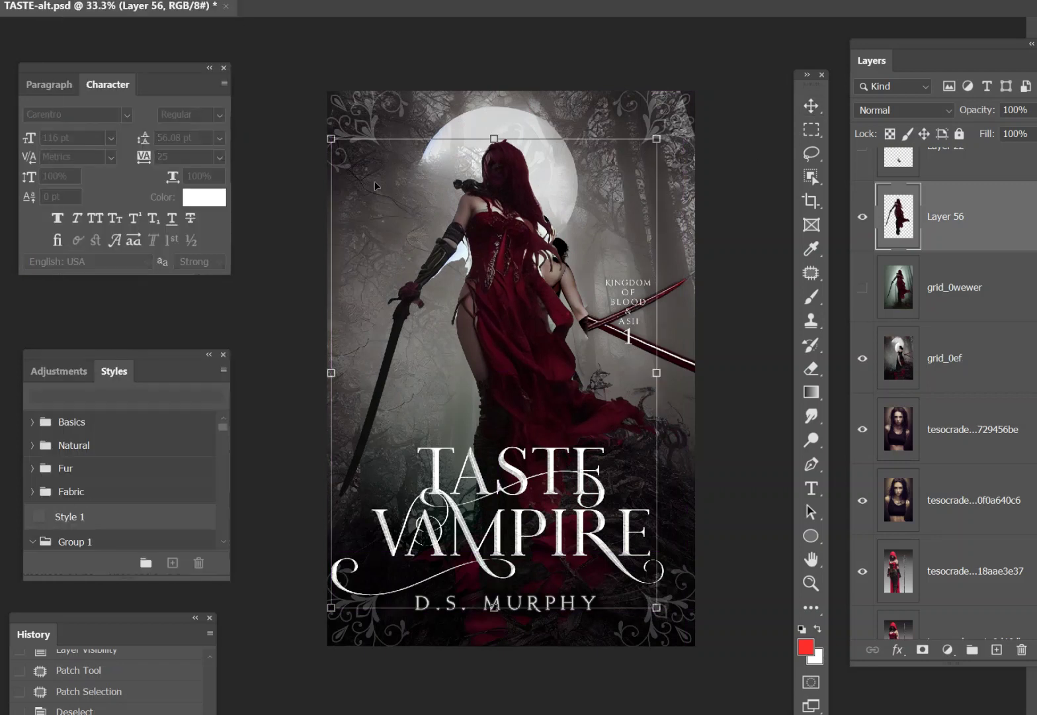
drag(328, 138, 361, 182)
key(Return)
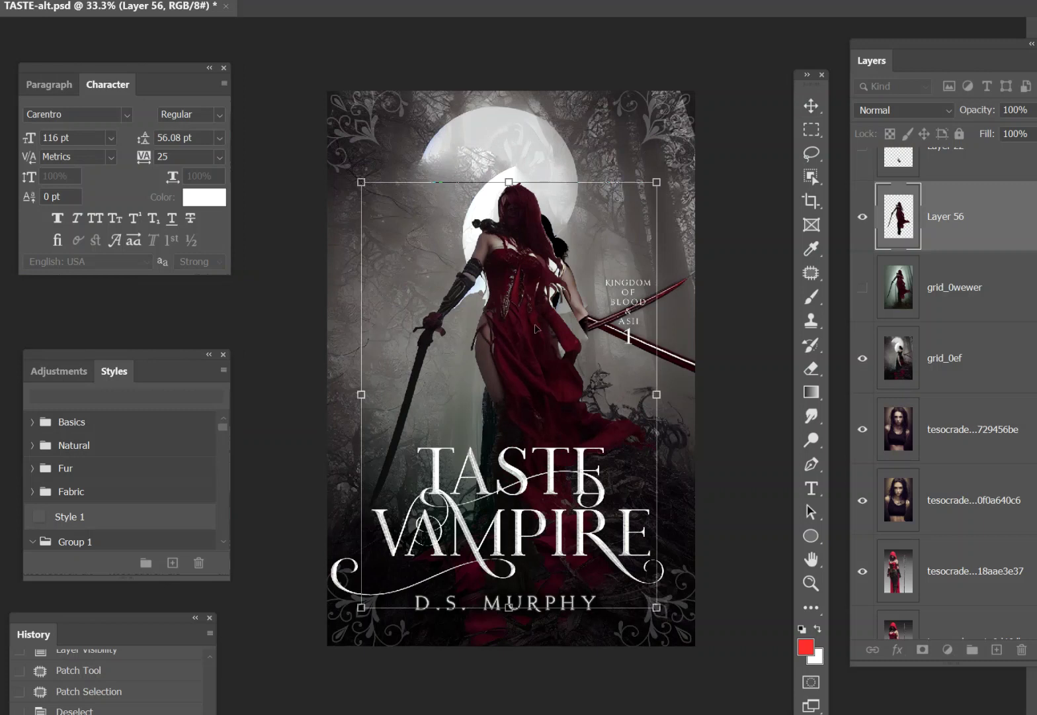
Reposition the swordswoman on Layer 56 in front of the moon and enlarge her slightly with Free Transform
click(808, 116)
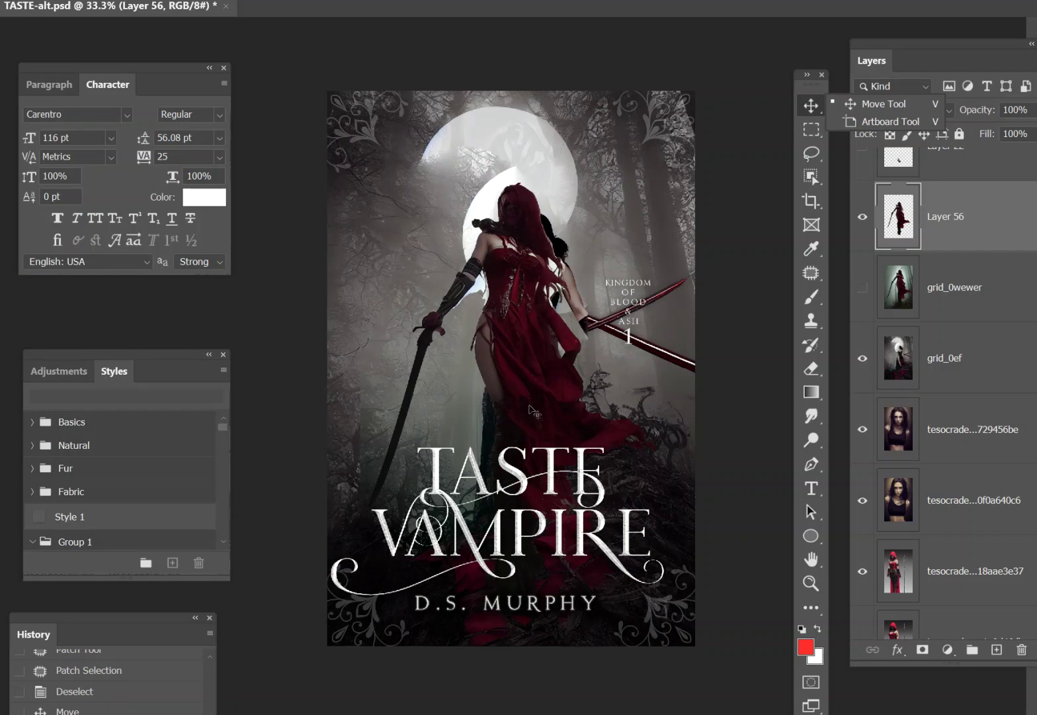
drag(527, 391, 517, 378)
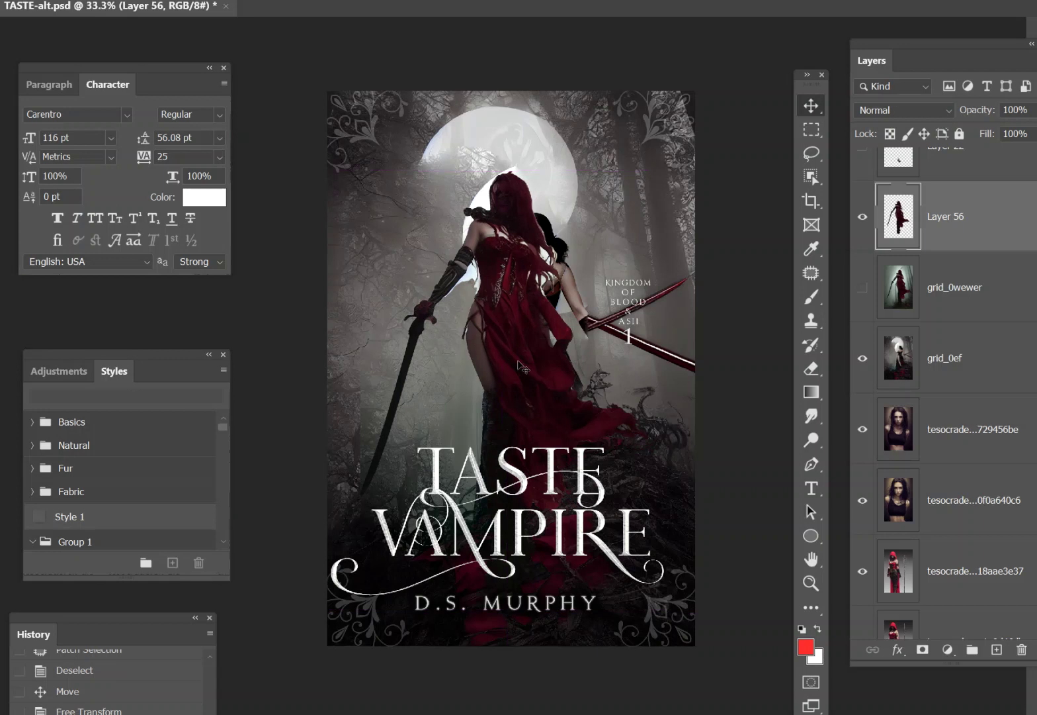
drag(518, 357, 524, 373)
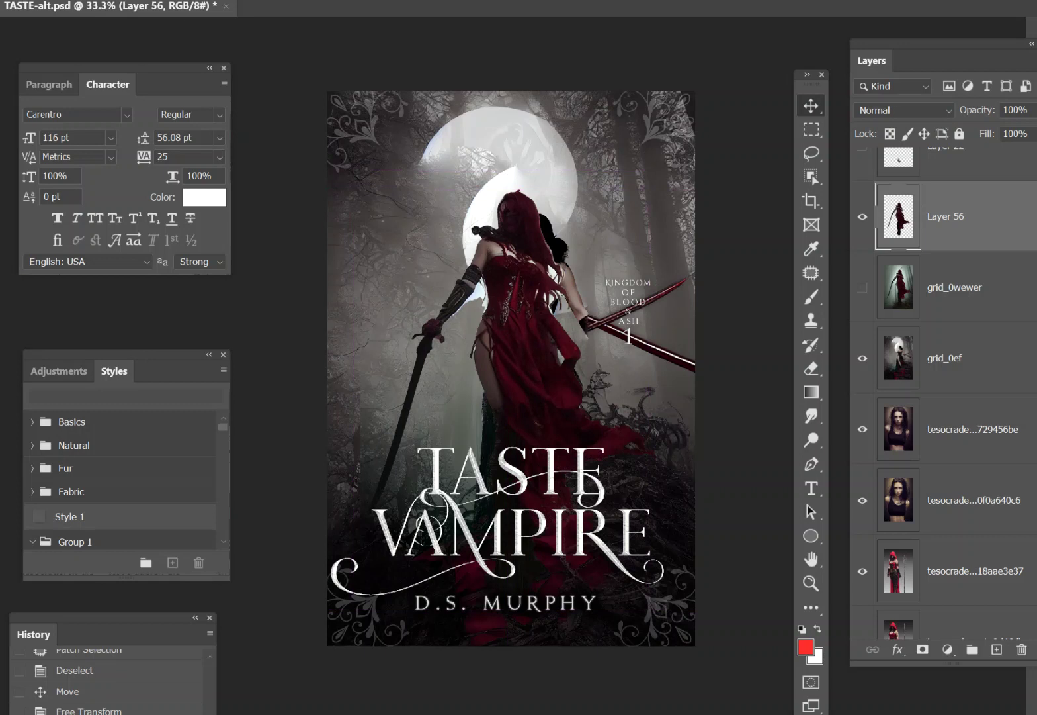
click(53, 0)
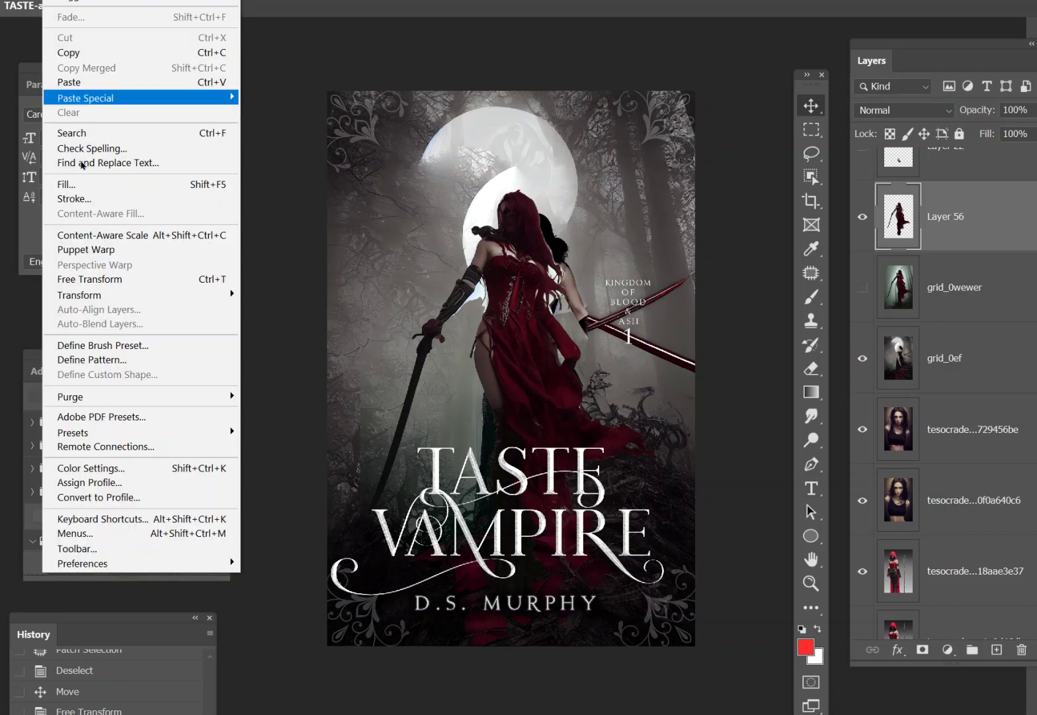
click(114, 282)
drag(357, 191, 340, 183)
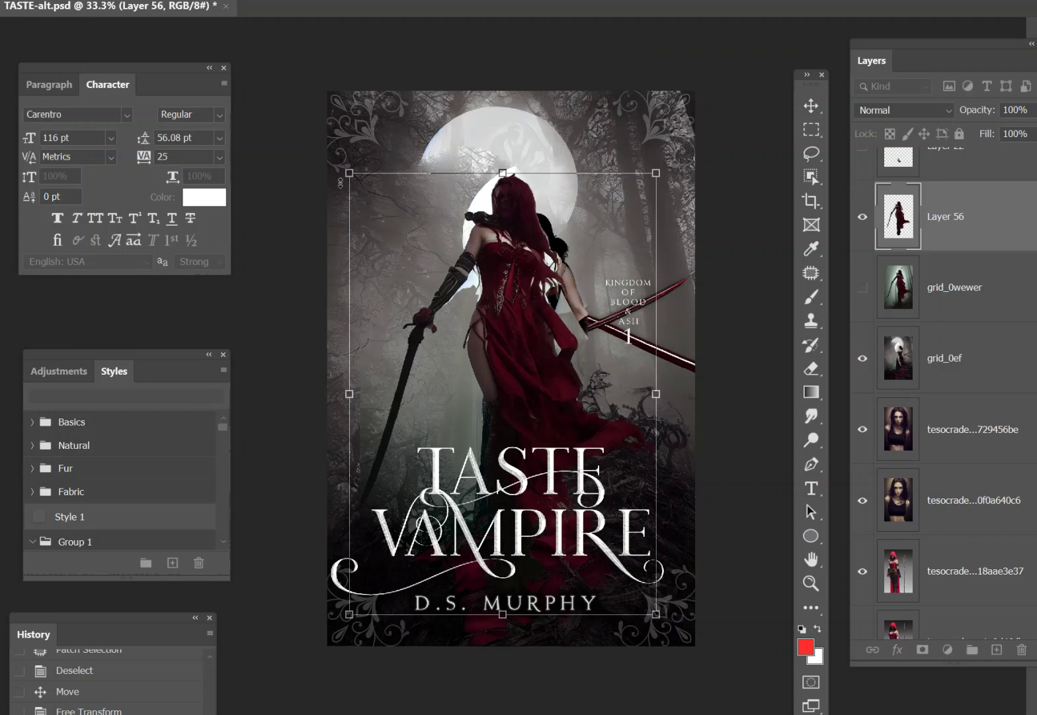
key(Return)
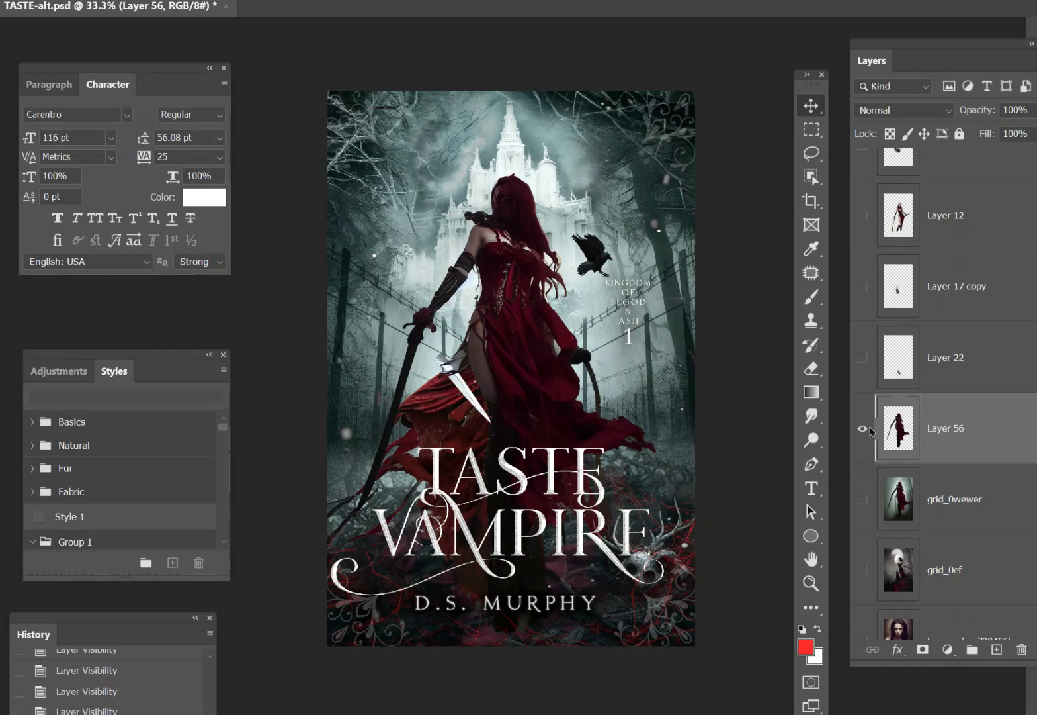
Toggle Layer 56's visibility to compare the castle cover with and without the red-haired swordswoman
click(863, 429)
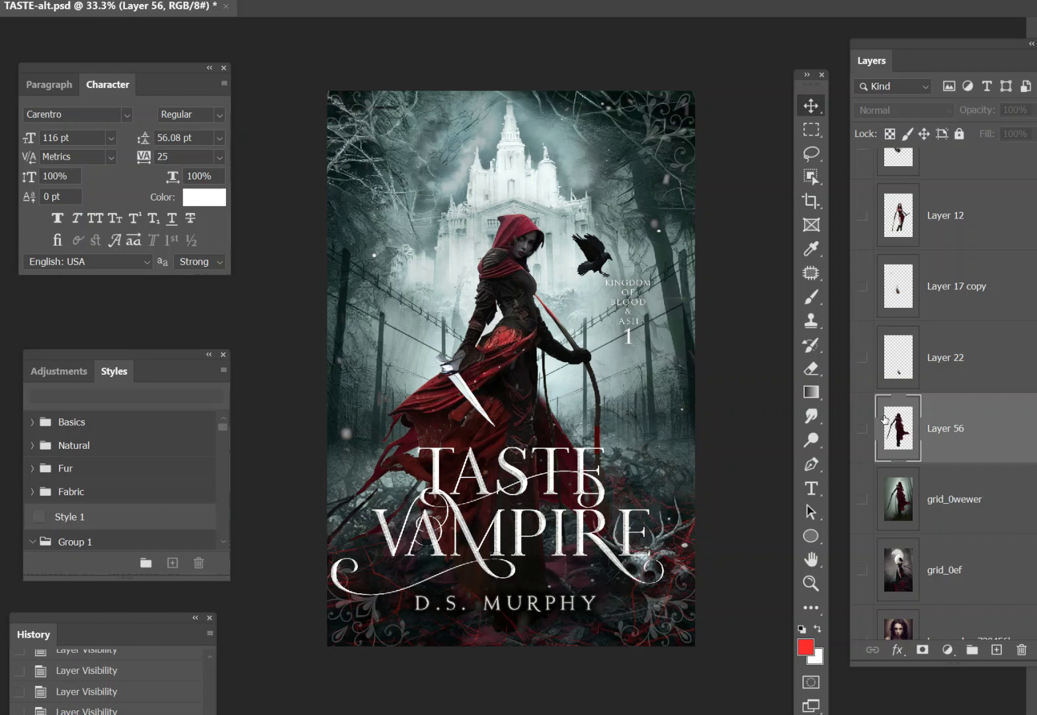
click(862, 428)
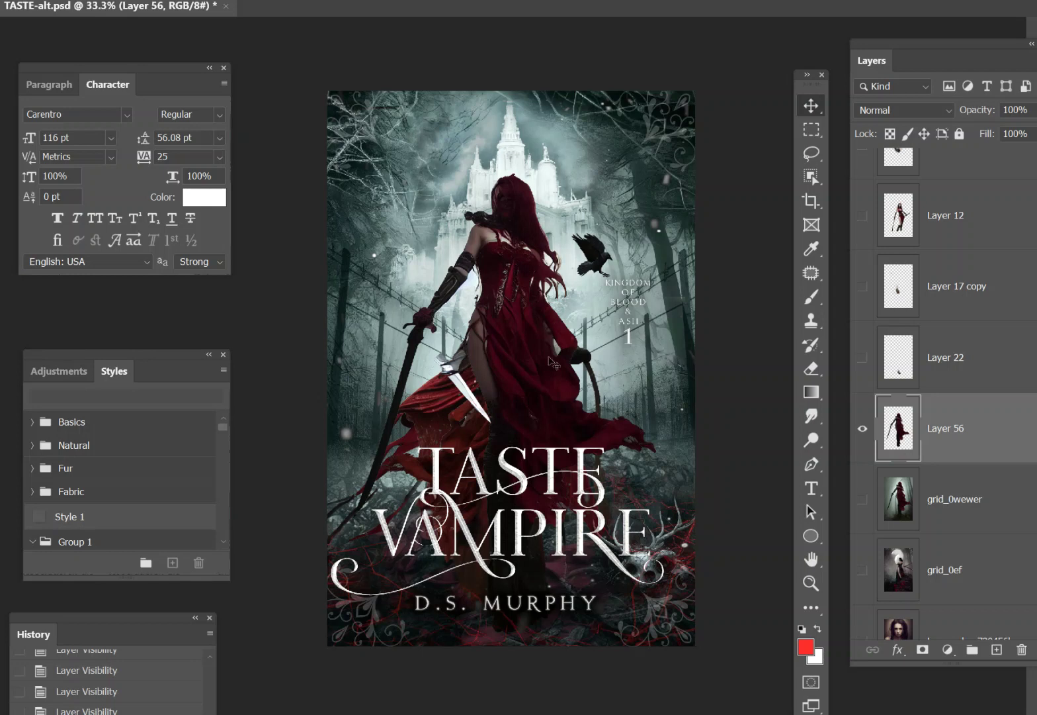
click(862, 430)
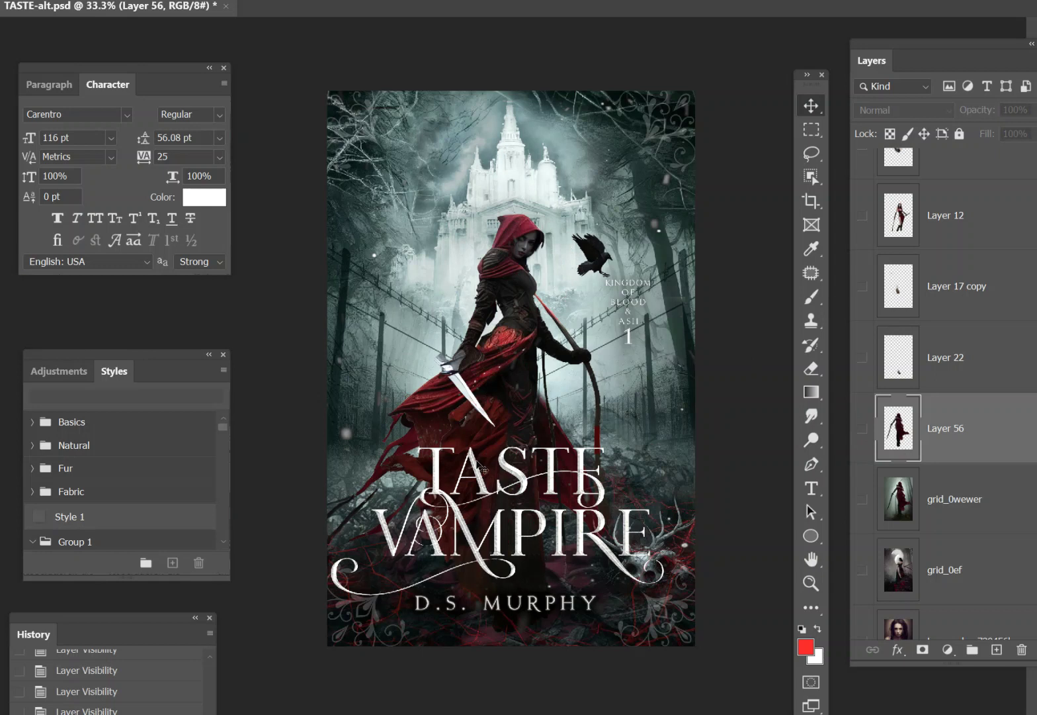
click(862, 430)
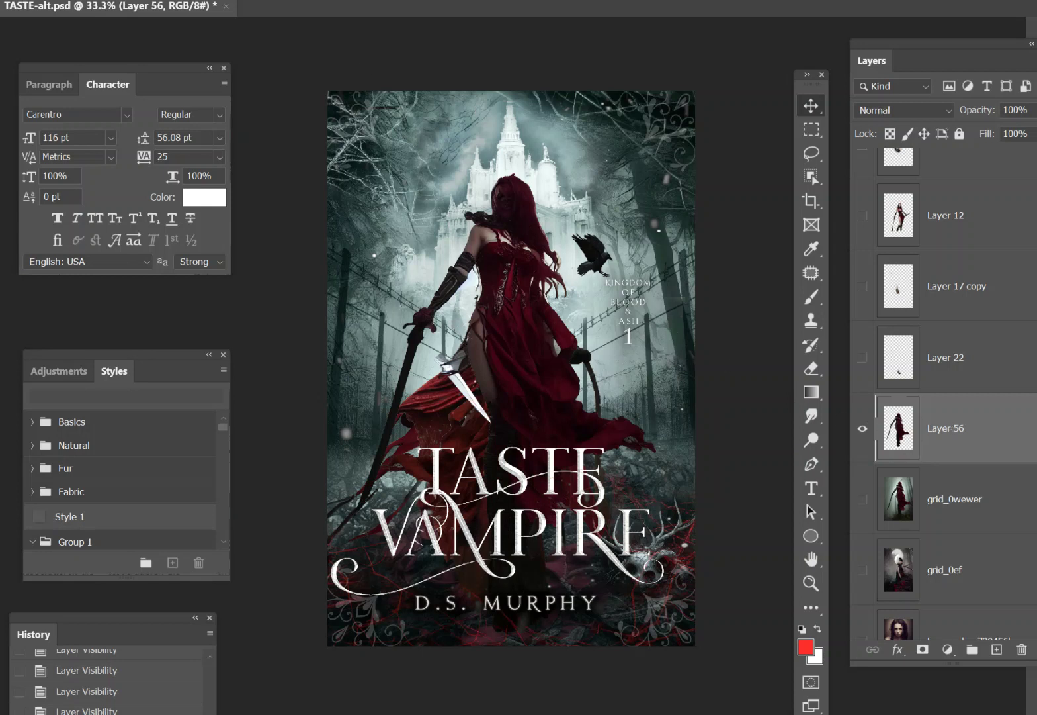
Brighten the swordswoman on Layer 56 with a Brightness/Contrast adjustment
click(82, 0)
mouse_move(152, 0)
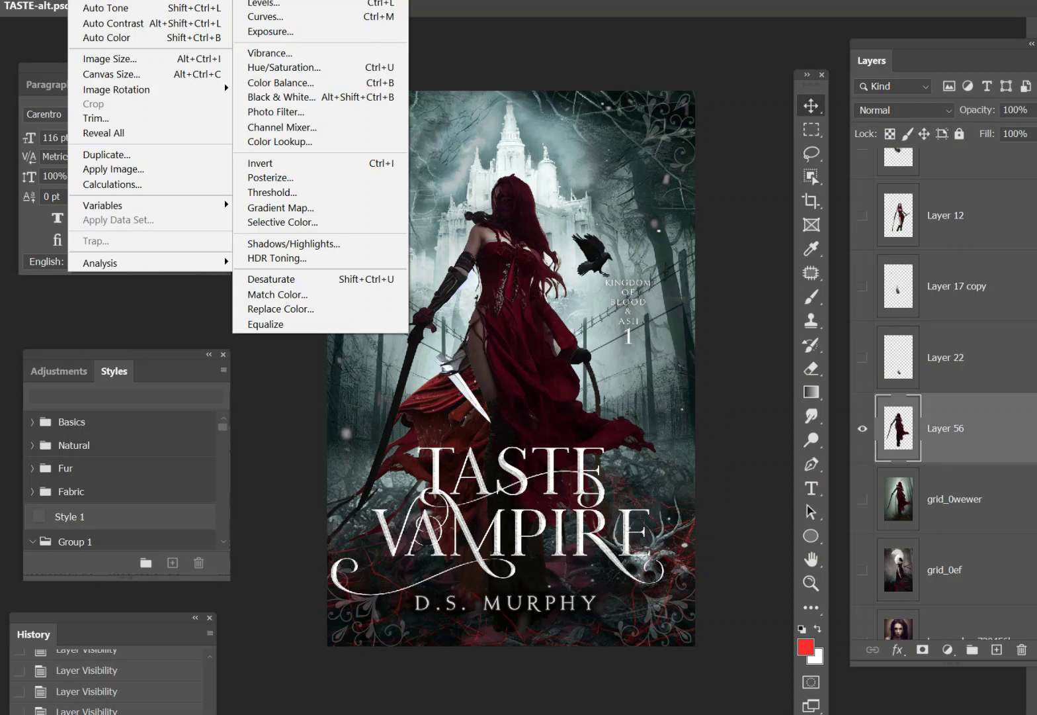
key(Escape)
key(i)
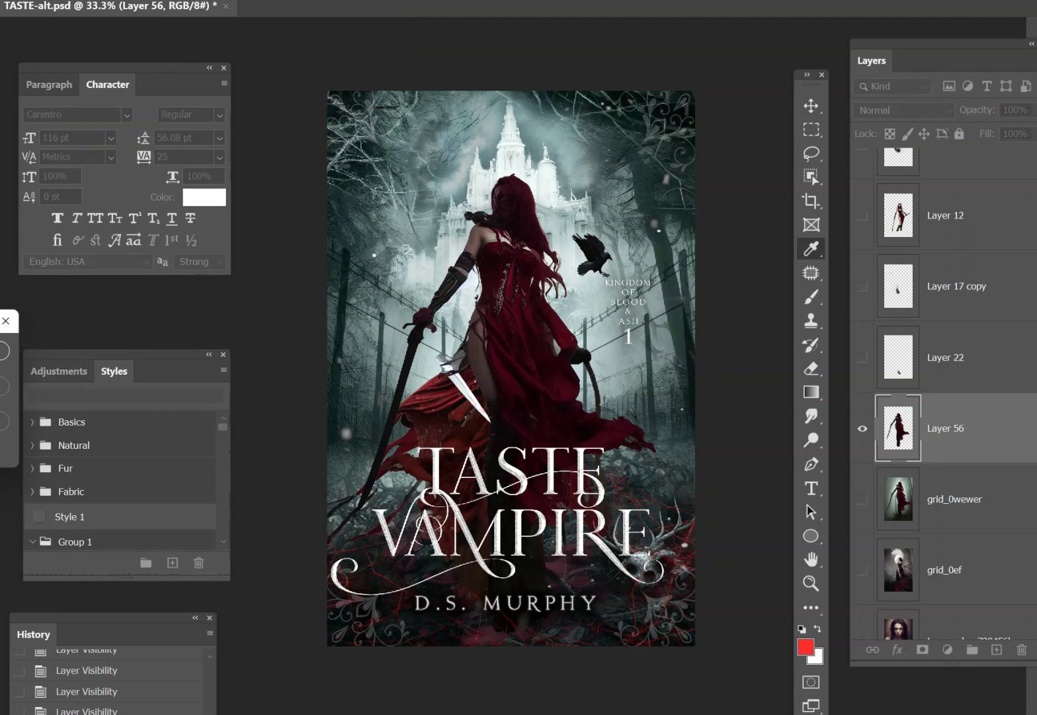
drag(0, 325, 182, 307)
drag(114, 355, 129, 356)
click(108, 392)
click(221, 336)
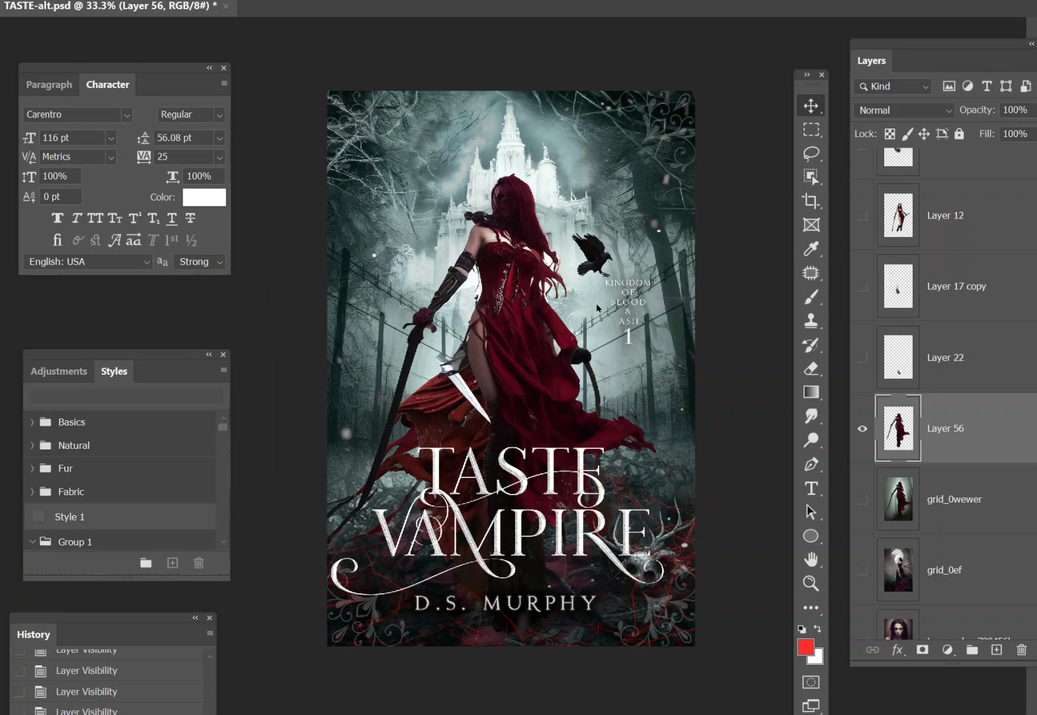
Show the assassin image on the layer ending in 84eaa0f60 and hide Layer 56 to preview it under the title
scroll(919, 410, down, 2)
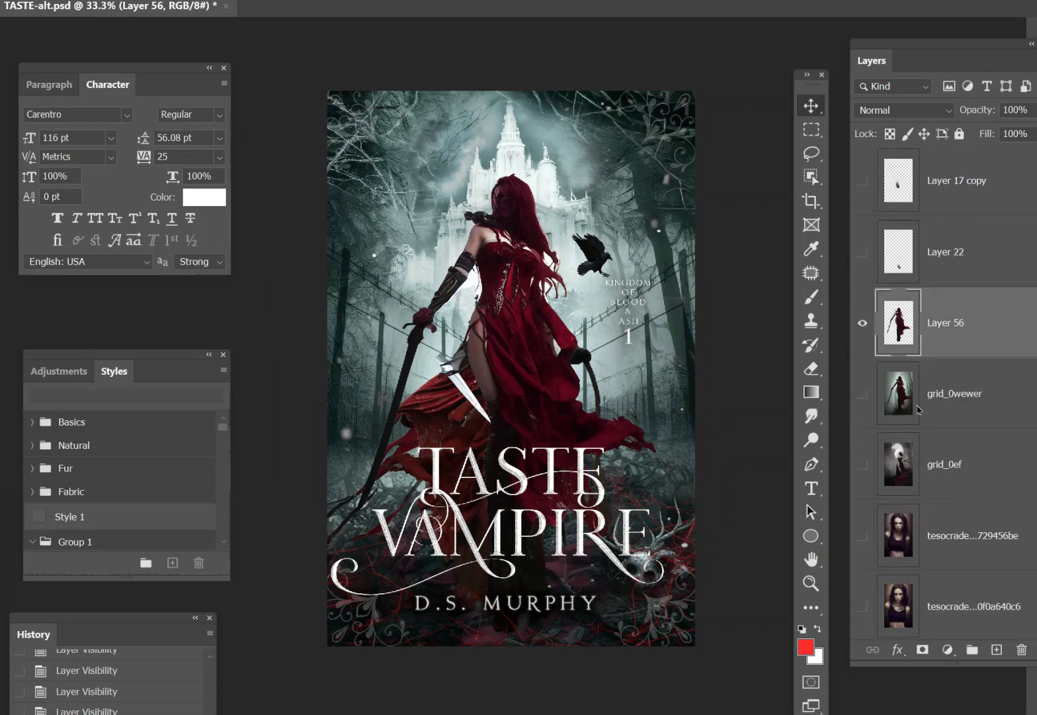
scroll(915, 392, down, 2)
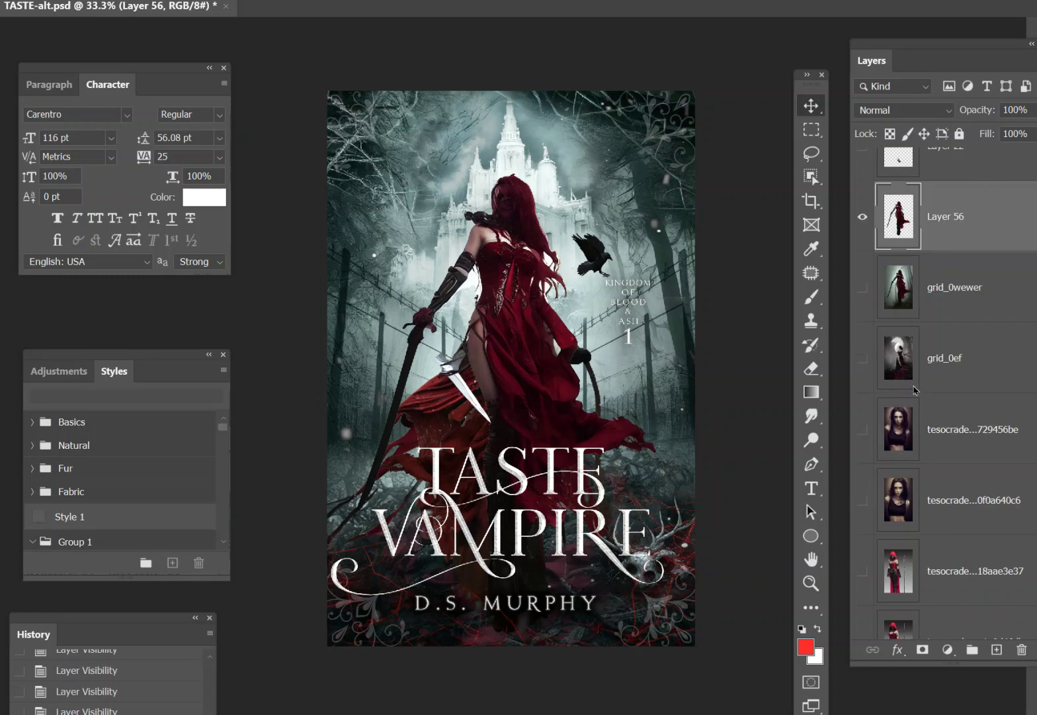
scroll(923, 367, down, 6)
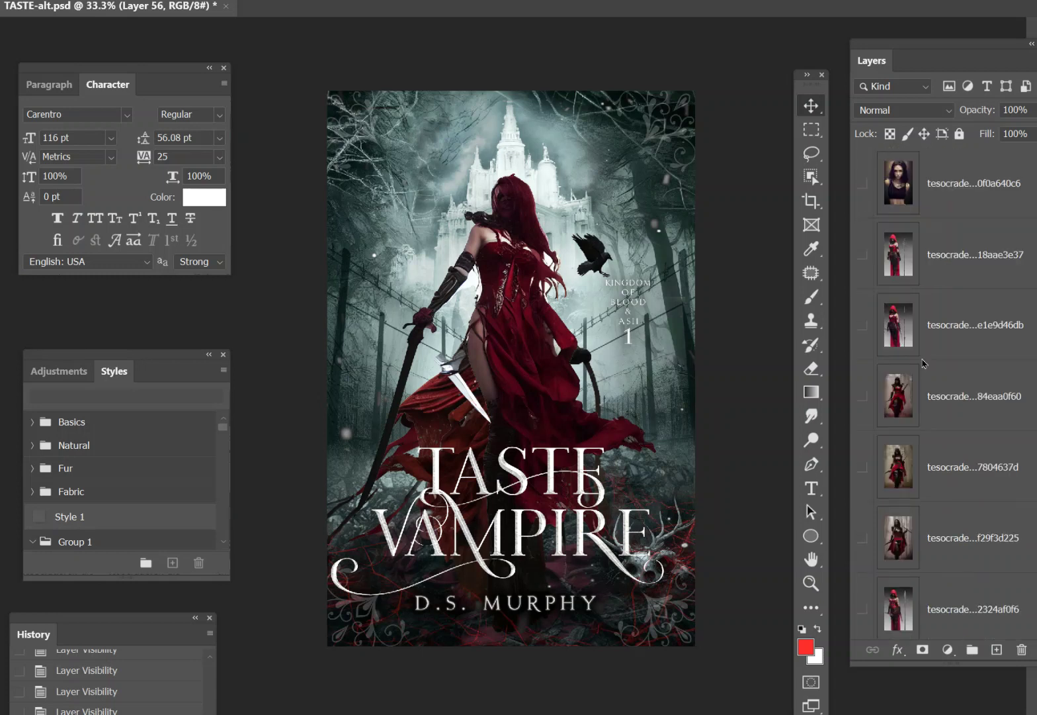
scroll(924, 363, down, 2)
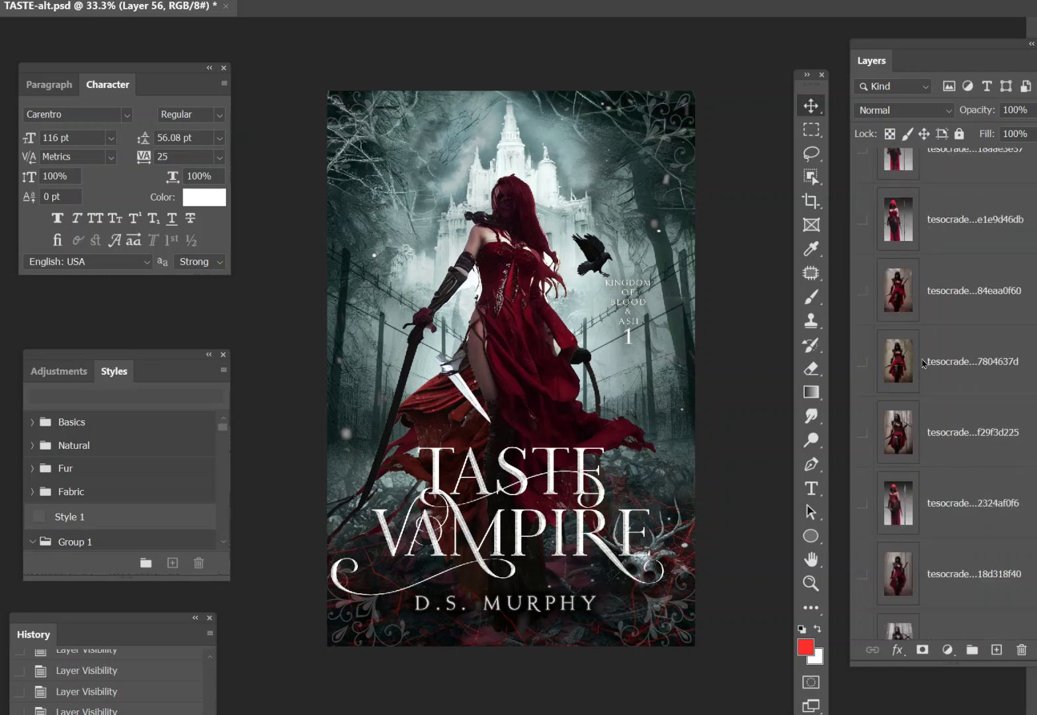
click(863, 292)
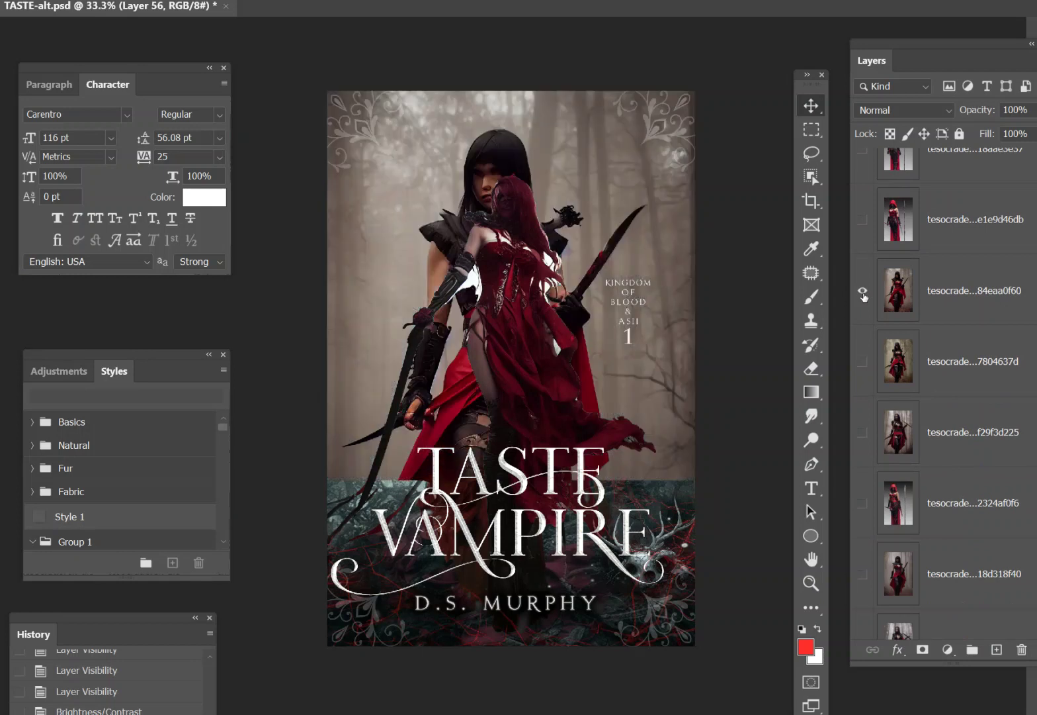
scroll(876, 295, up, 13)
click(863, 431)
scroll(926, 397, down, 8)
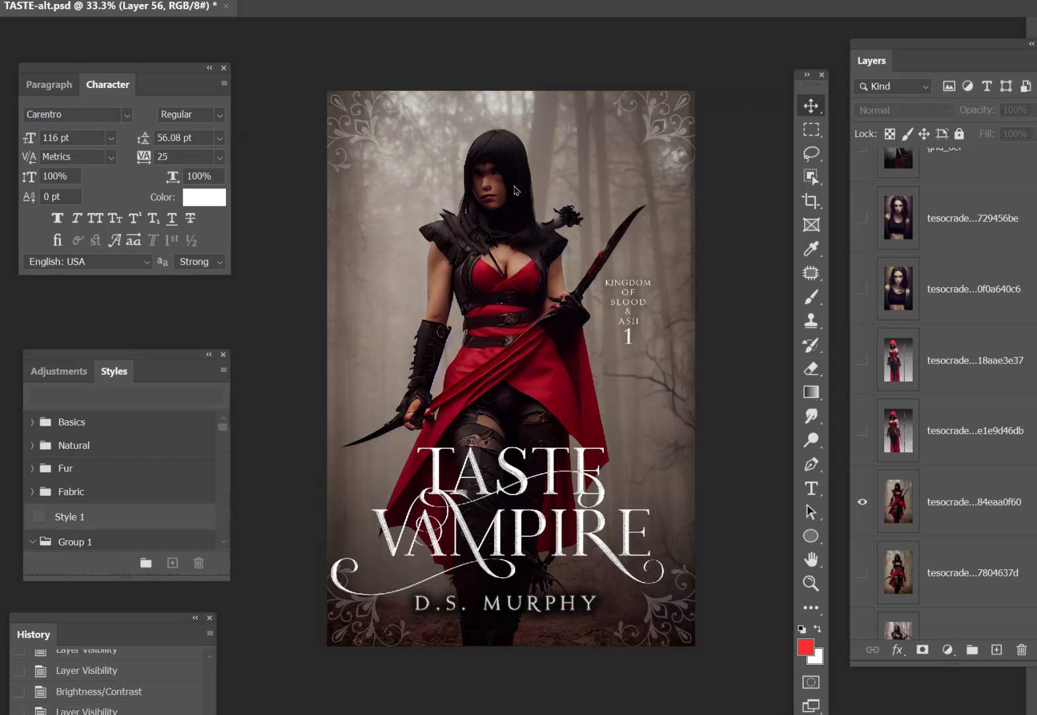
scroll(906, 503, down, 2)
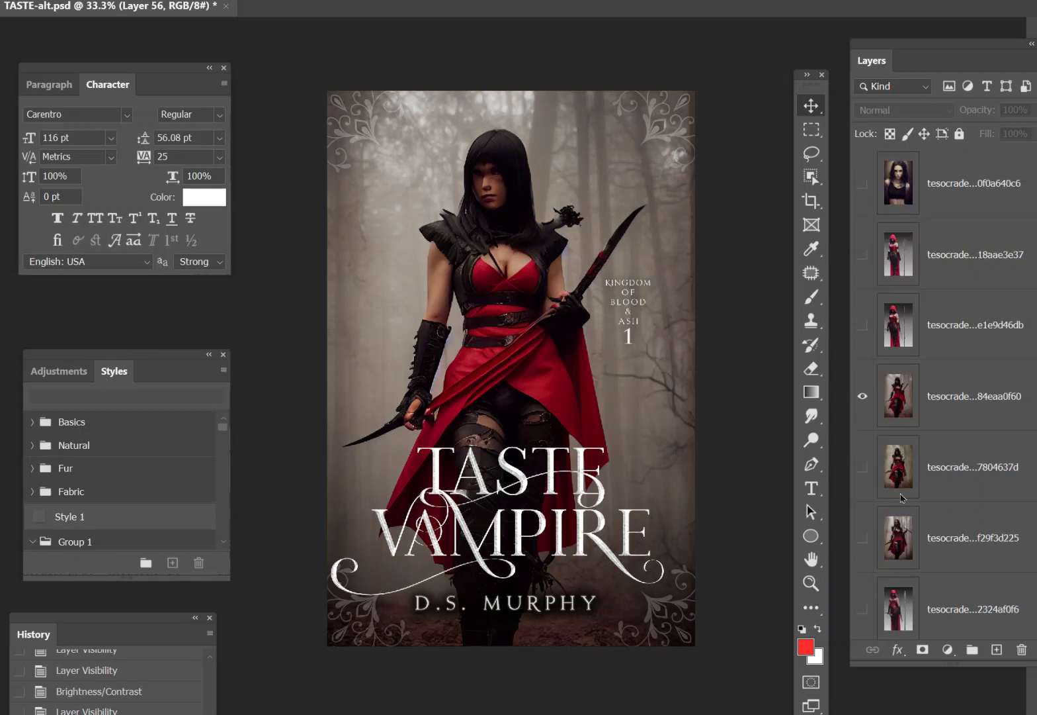
Hide the 84eaa0f60 image and show the forest assassin layers ending in 7804637d, f29f3d225, 18d318f40 and decb10443
click(862, 396)
click(861, 467)
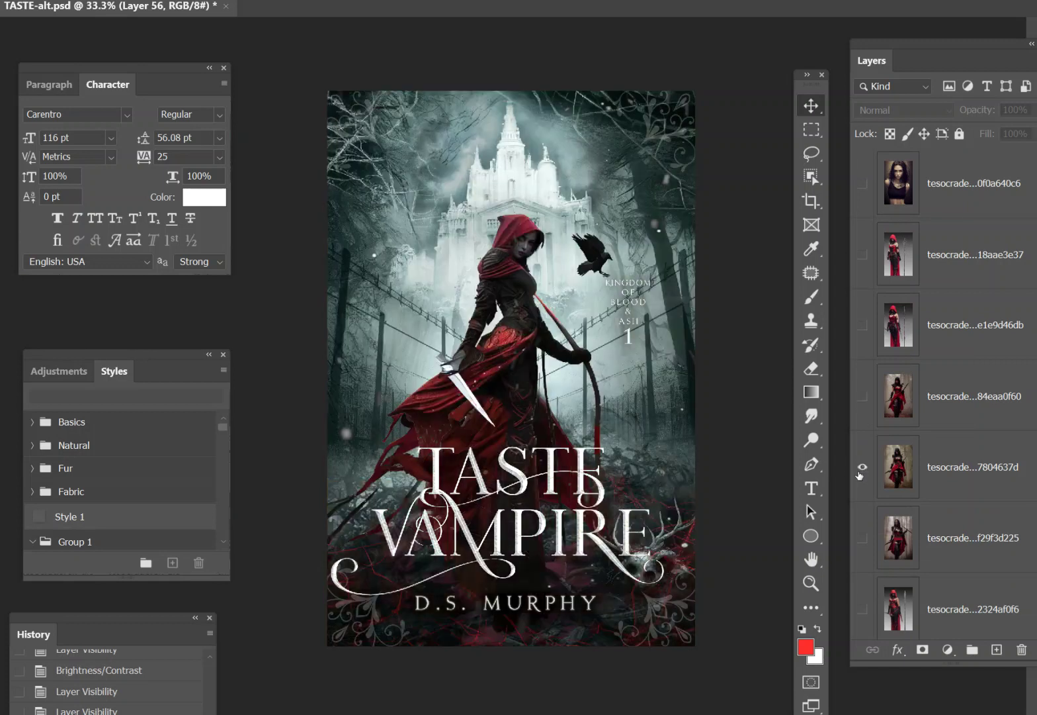
scroll(875, 522, down, 2)
click(862, 430)
click(862, 573)
scroll(862, 574, down, 2)
click(862, 538)
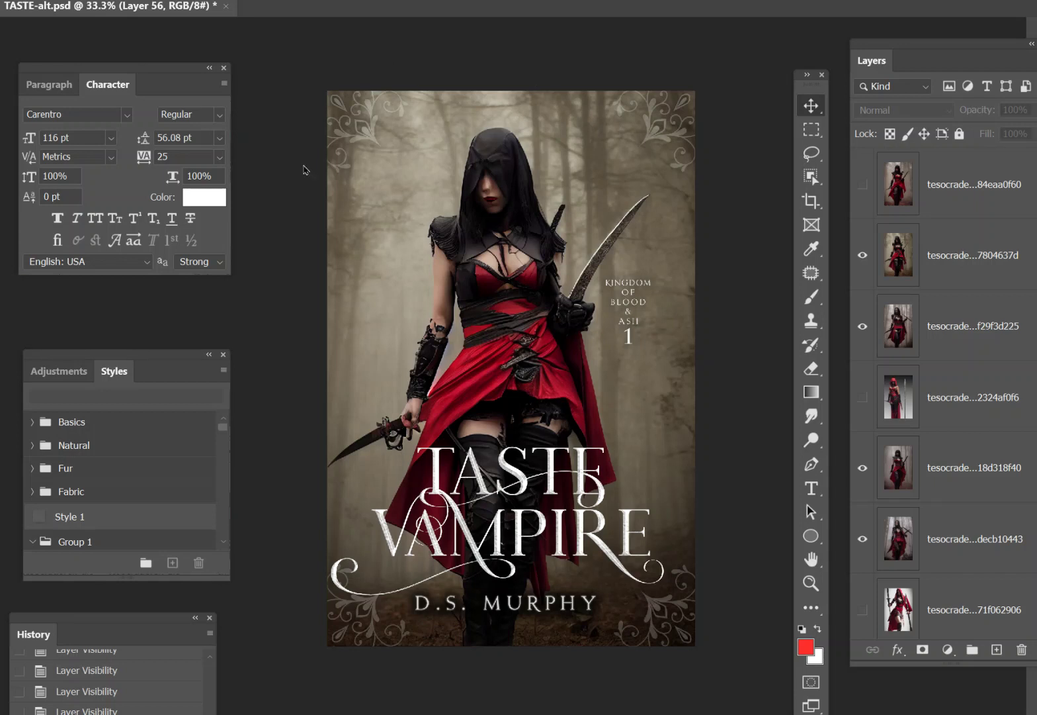
Preview the assassin images in turn by hiding the layers from 7804637d down to a83da3b95
click(864, 257)
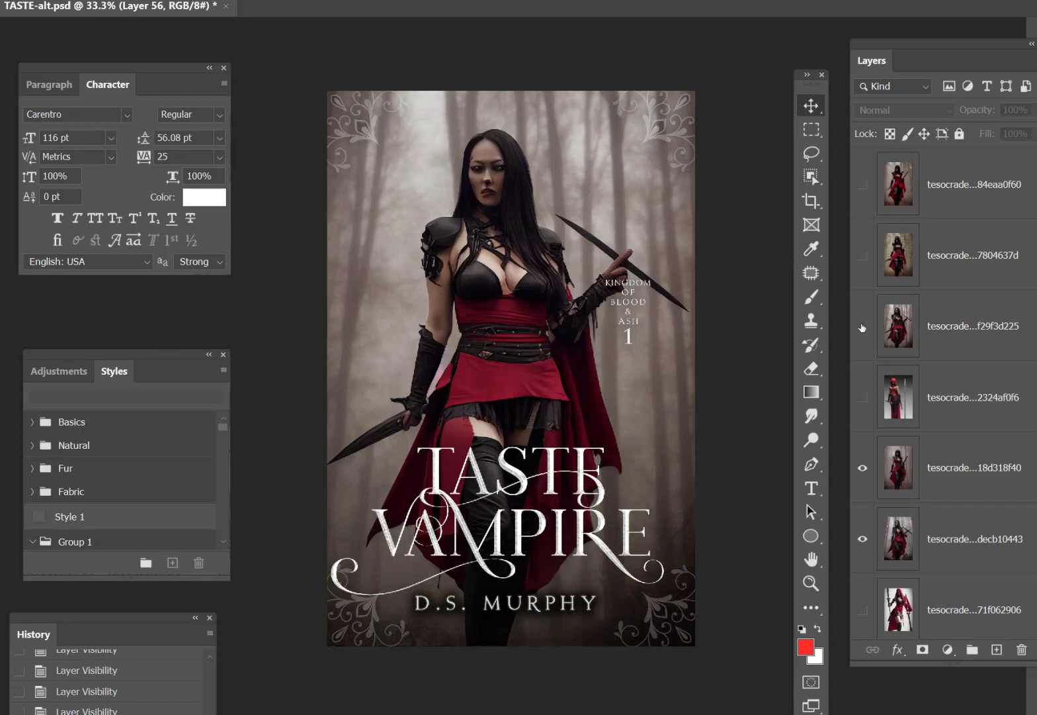
click(862, 327)
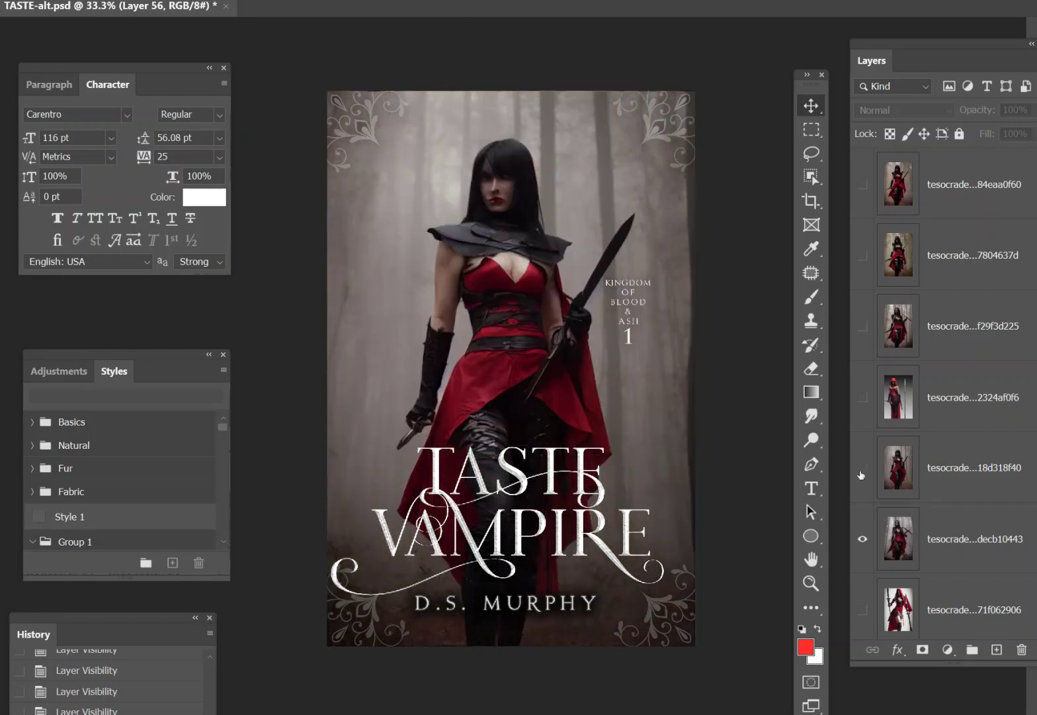
click(861, 475)
scroll(861, 475, down, 3)
click(864, 329)
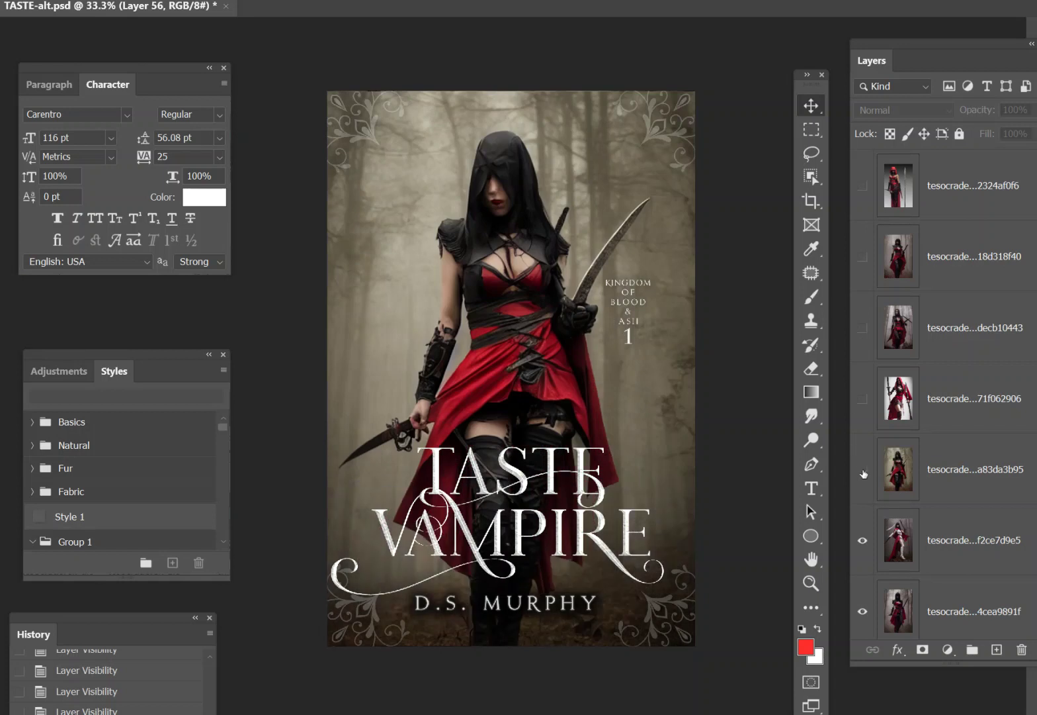
click(863, 473)
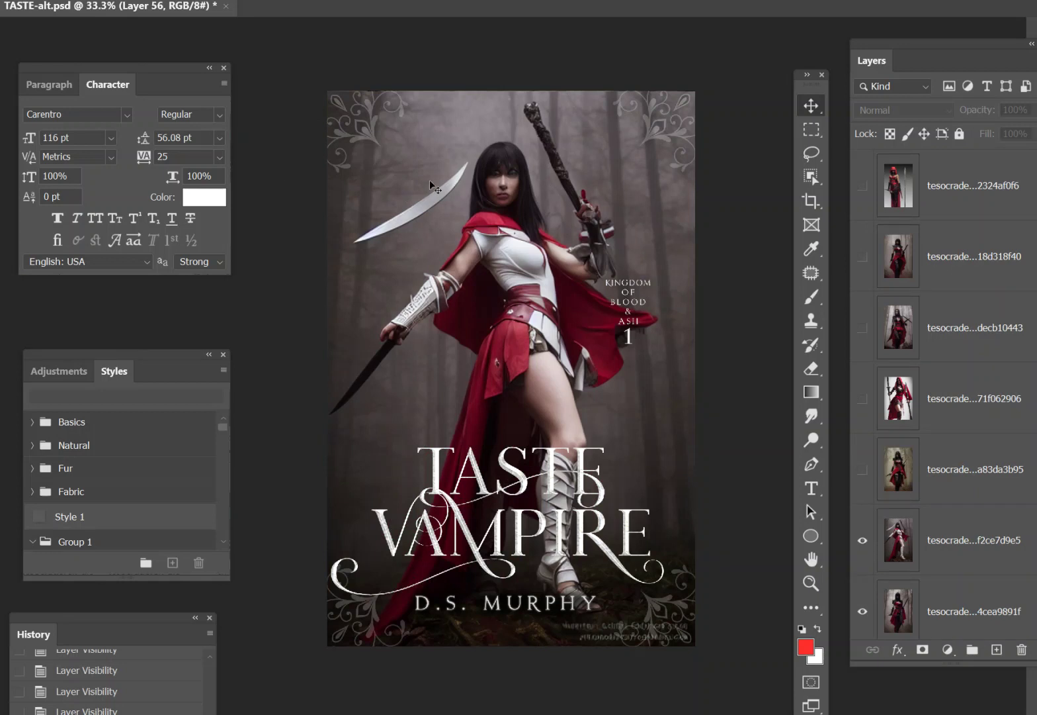
Preview further assassin images by hiding the layers ending in f2ce7d9e5, 4cea9891f, 66ef94de0, f9791e105 and 3b3e1fcfe
scroll(940, 416, down, 3)
click(863, 328)
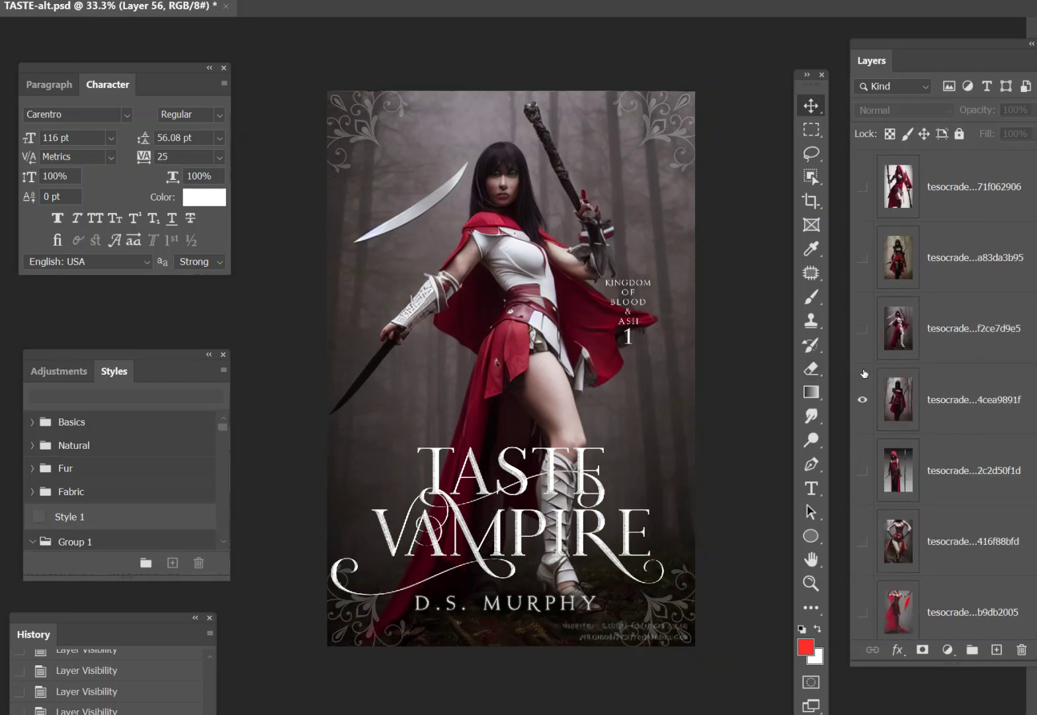
click(862, 401)
scroll(872, 395, down, 3)
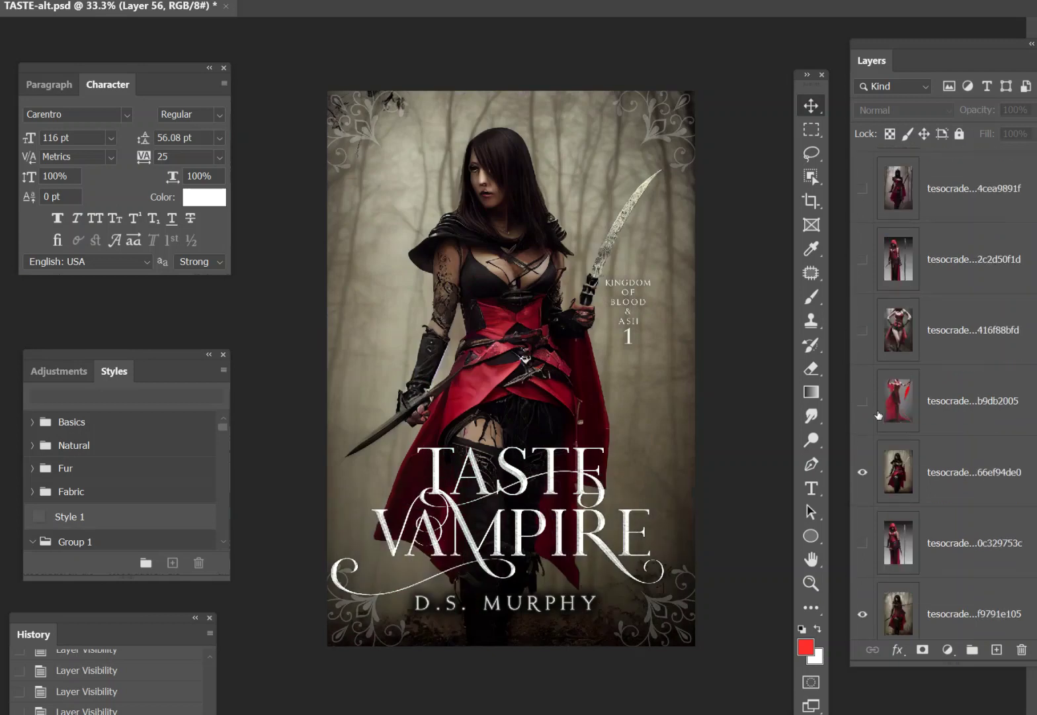
click(864, 475)
scroll(864, 471, down, 3)
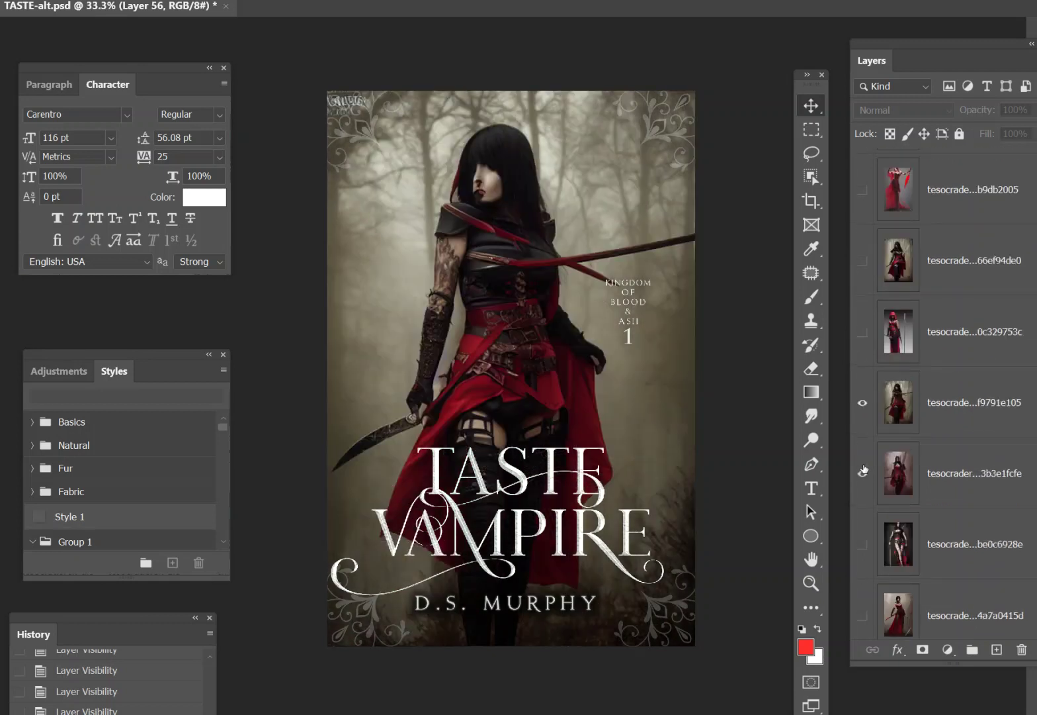
click(862, 404)
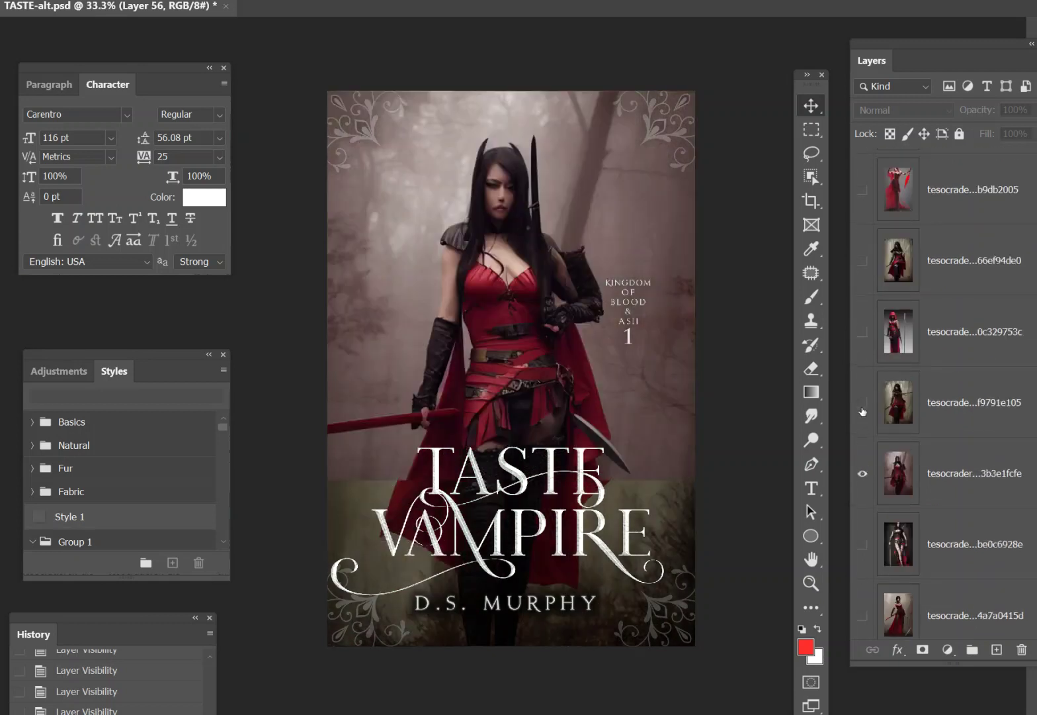
click(862, 475)
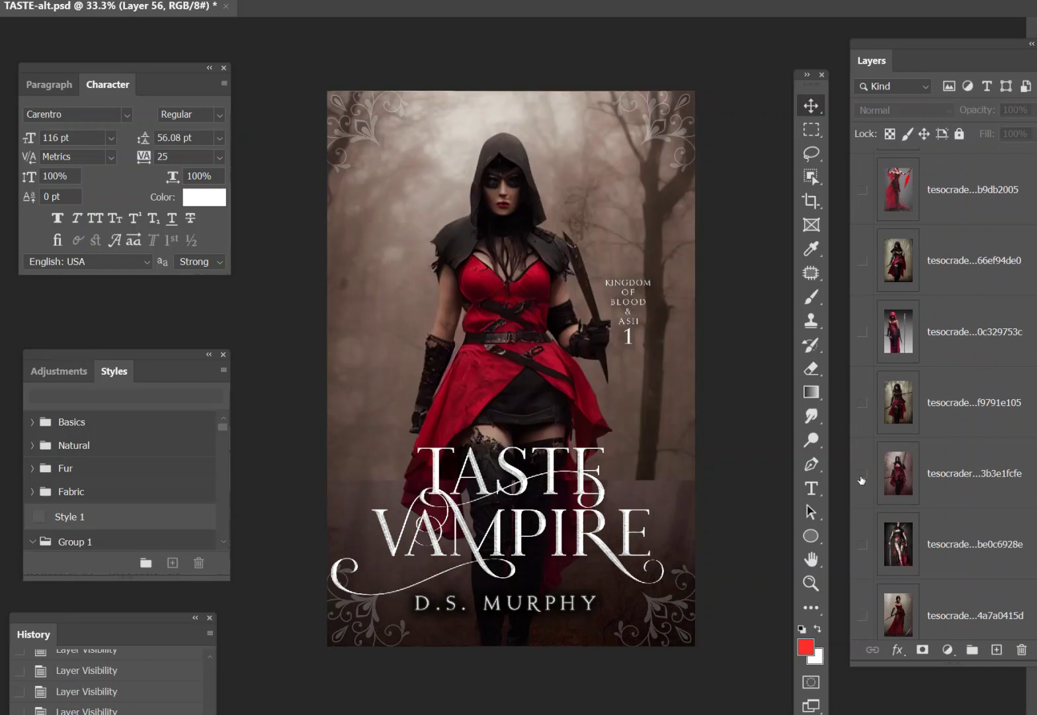
Hide the assassin layers ending in b1de2646, ffefc553f and 6d1a5741 to preview the images beneath them under the title
scroll(872, 431, down, 2)
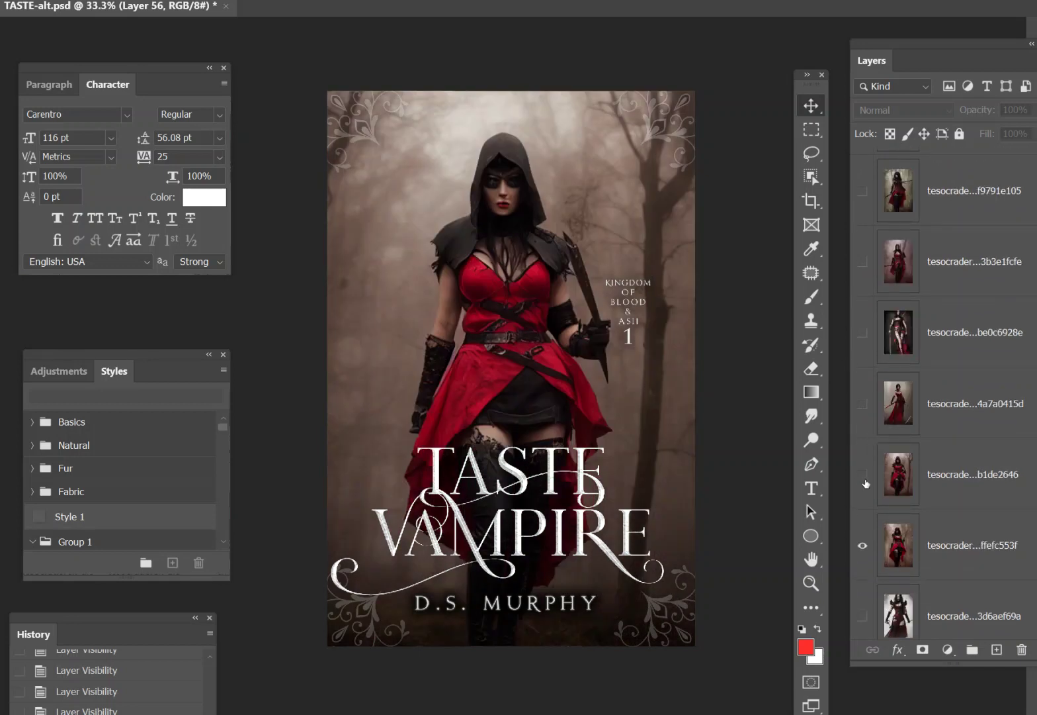
click(863, 474)
scroll(863, 473, down, 3)
click(864, 475)
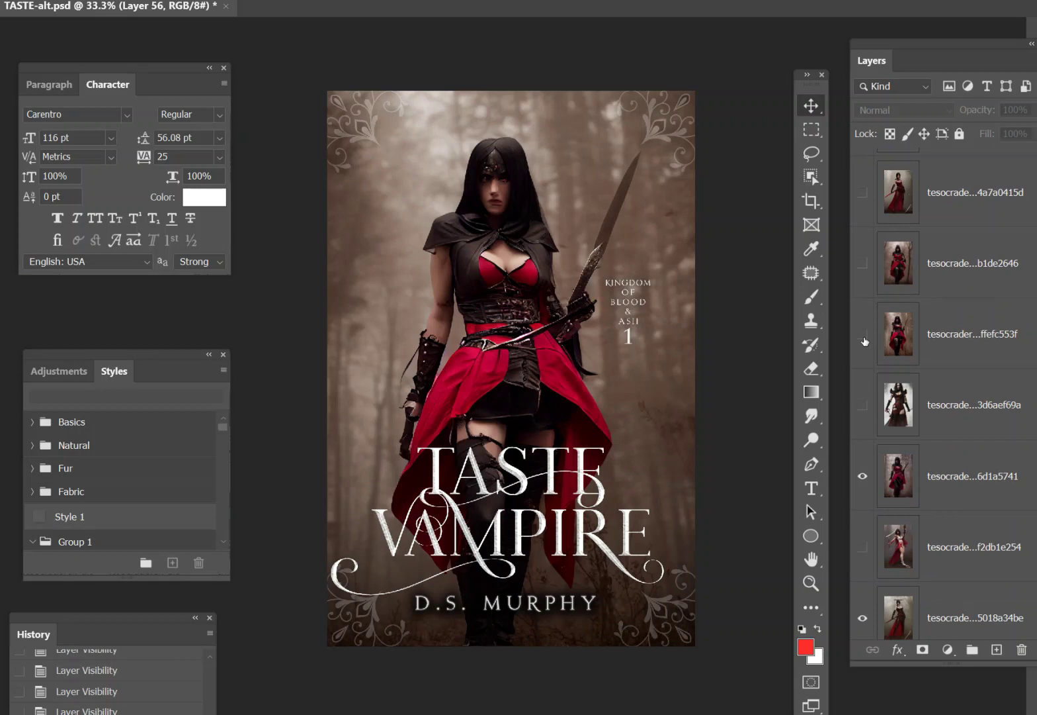
click(864, 339)
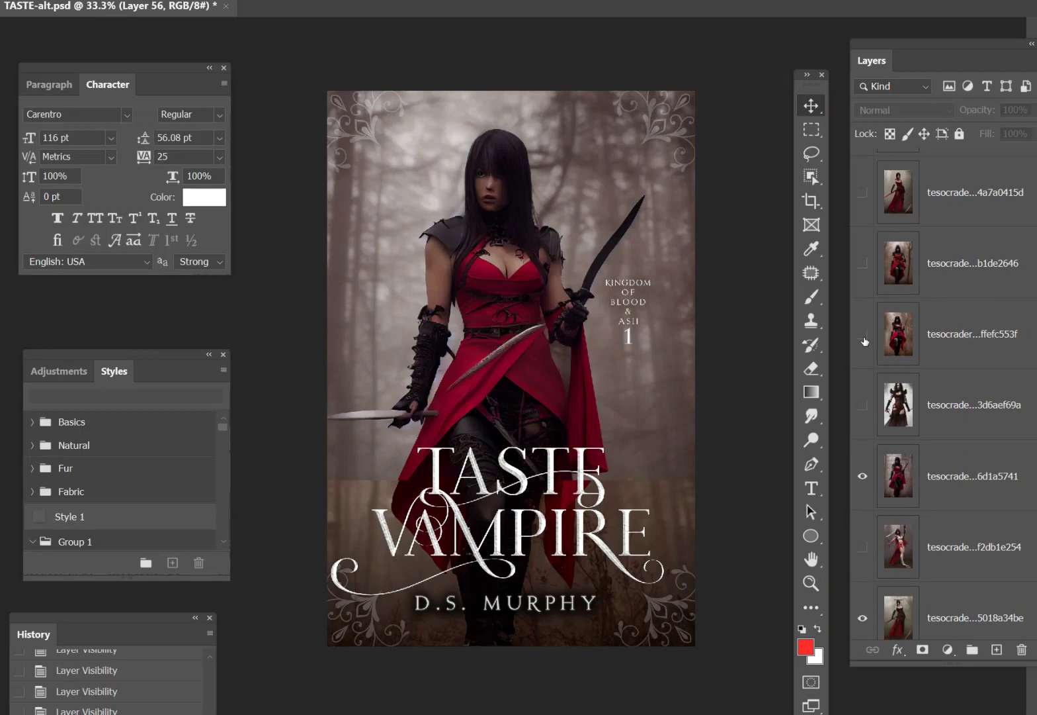
click(861, 477)
Hide the layers ending in 5018a34be, 2e48667e6 and 54cdfa5b6 to preview the remaining cover candidates
scroll(866, 474, down, 3)
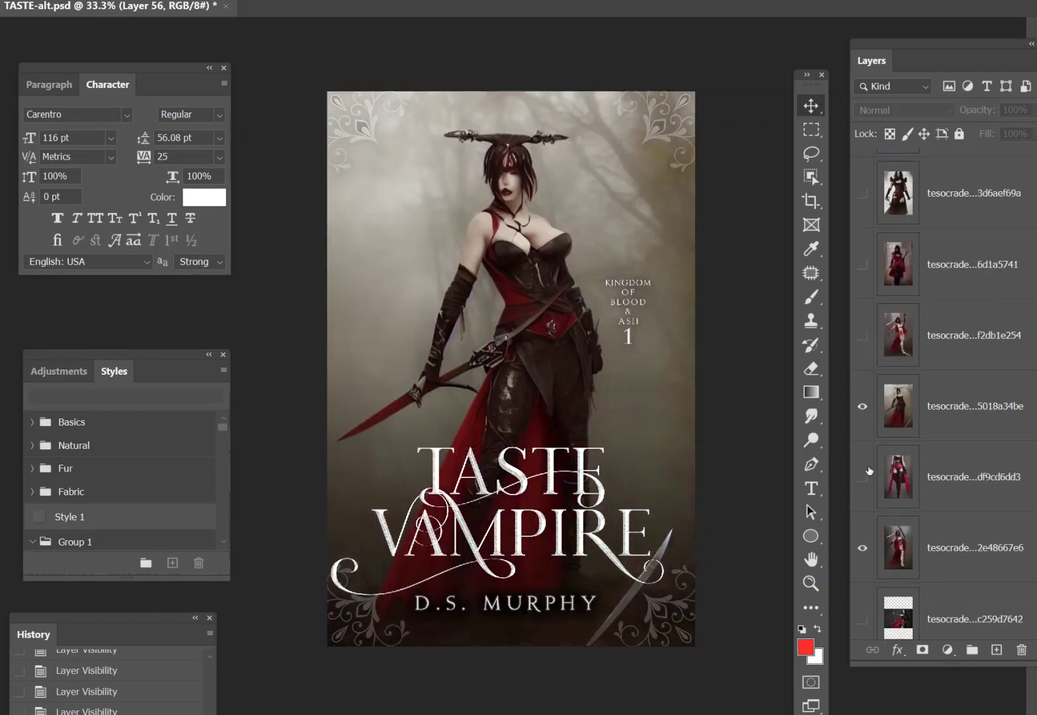
click(869, 422)
scroll(880, 430, down, 6)
scroll(857, 218, up, 2)
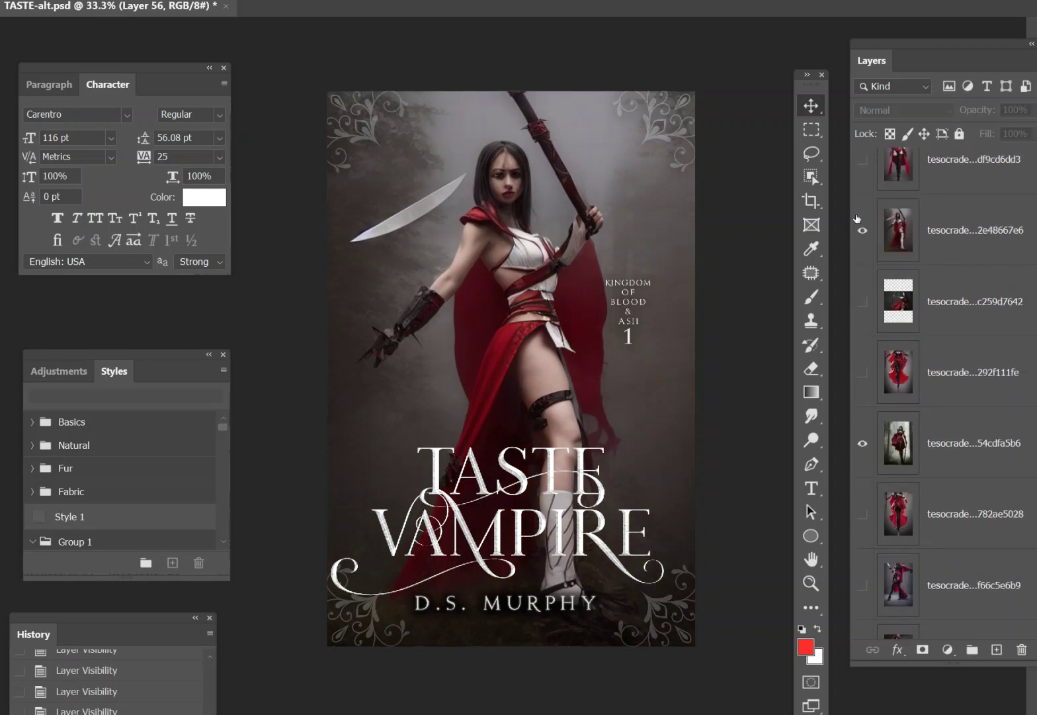
click(862, 232)
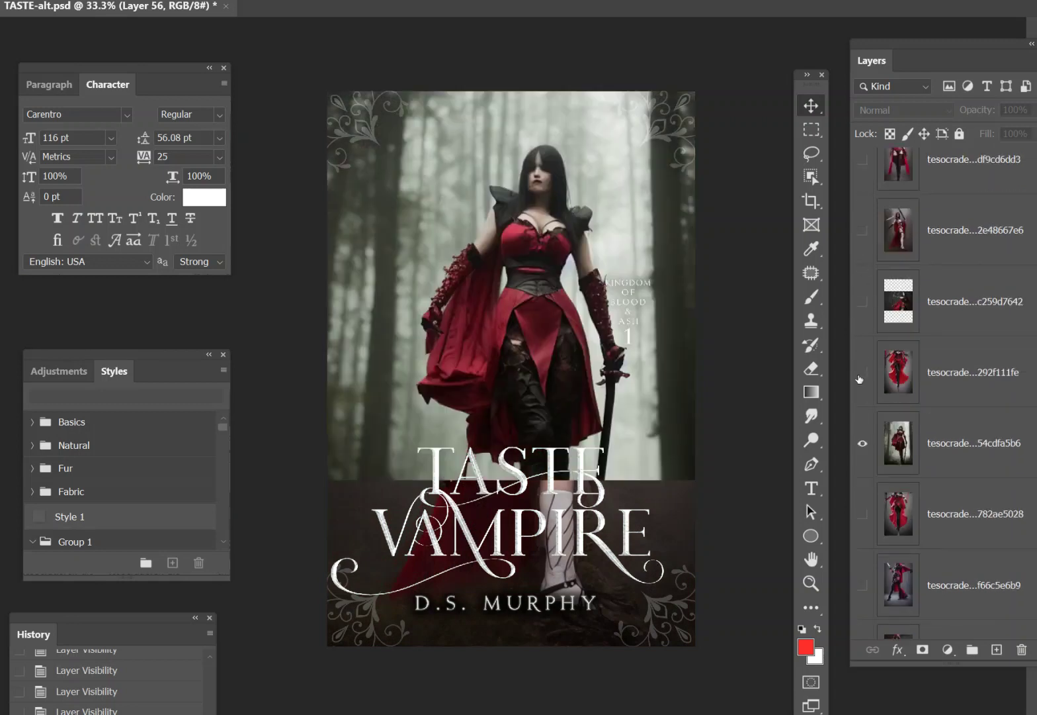
click(862, 447)
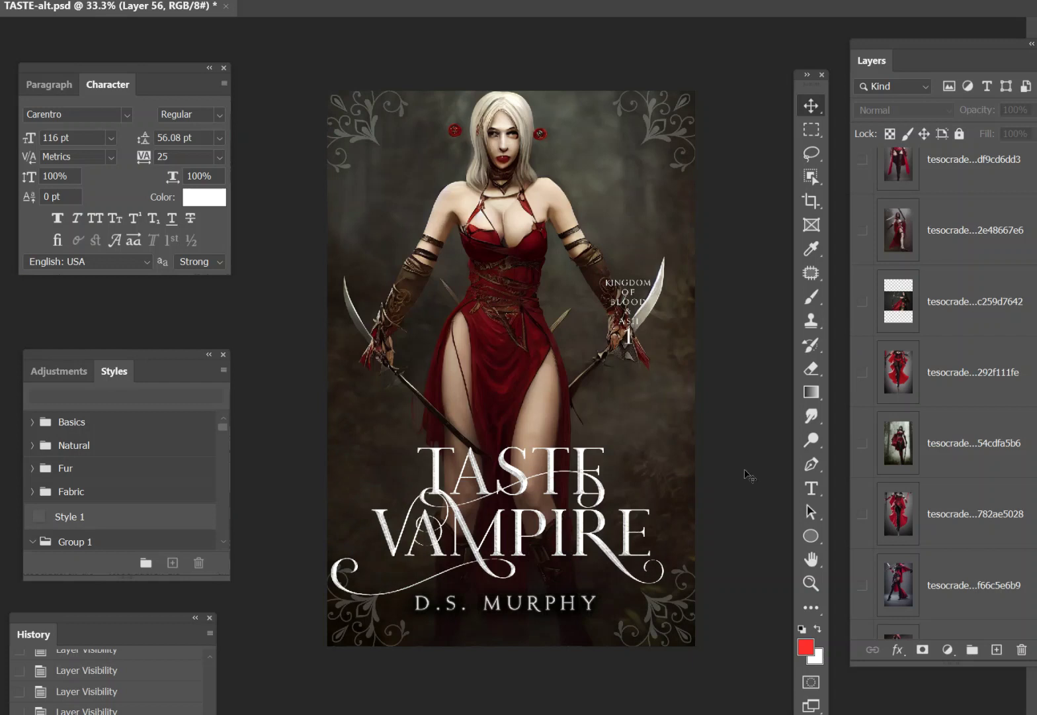
Select the red-hooded assassin on the layer ending in 18aae3e37, including her long red cape, with the Object Selection tool
scroll(939, 344, down, 2)
scroll(947, 353, down, 3)
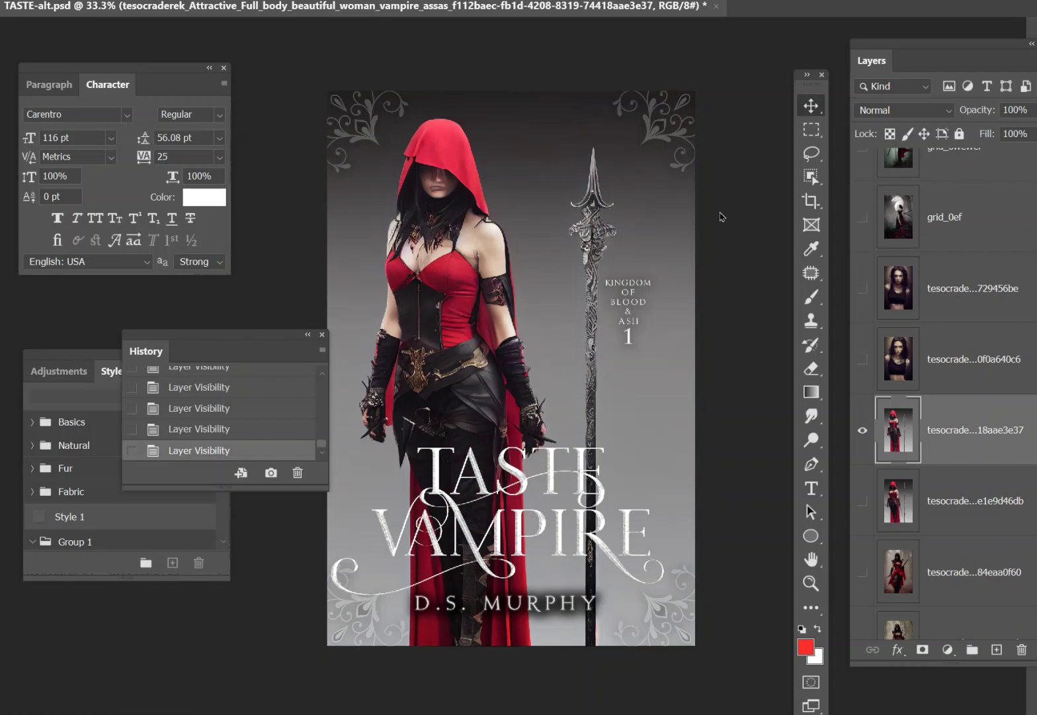
click(812, 177)
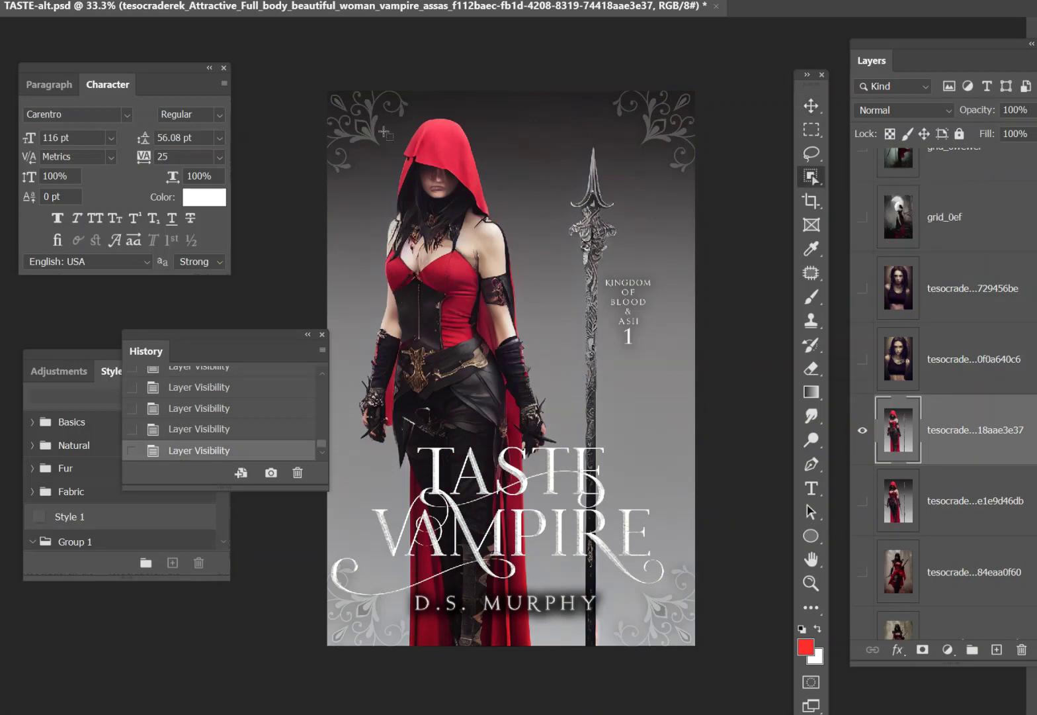
drag(352, 116, 562, 635)
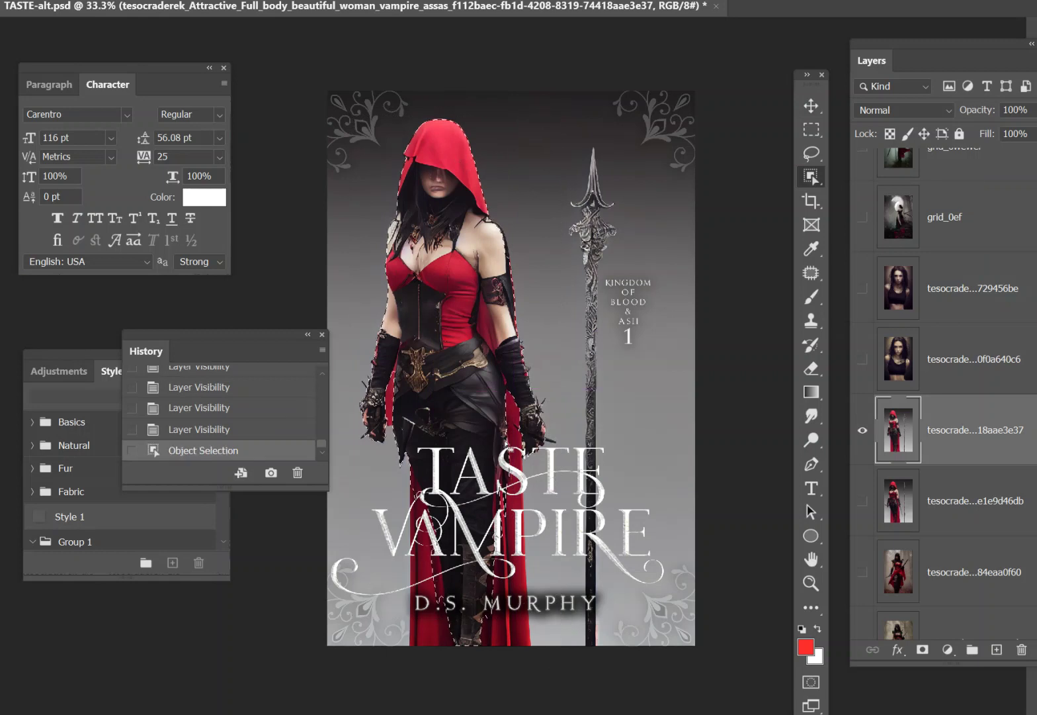
drag(397, 466, 534, 662)
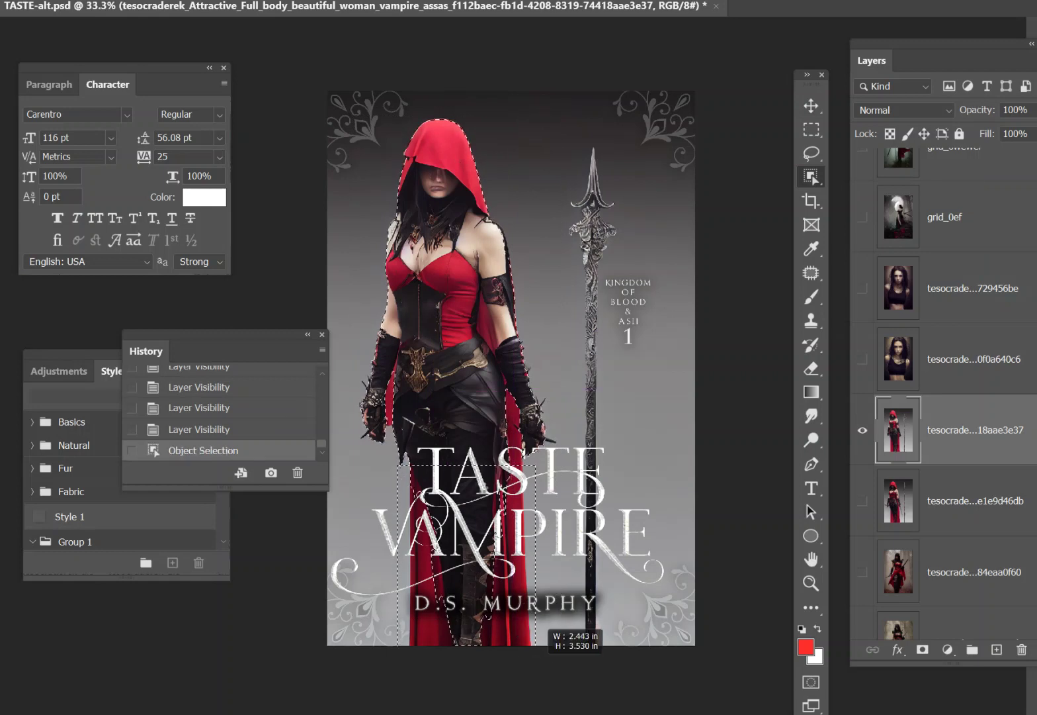
drag(498, 434, 540, 689)
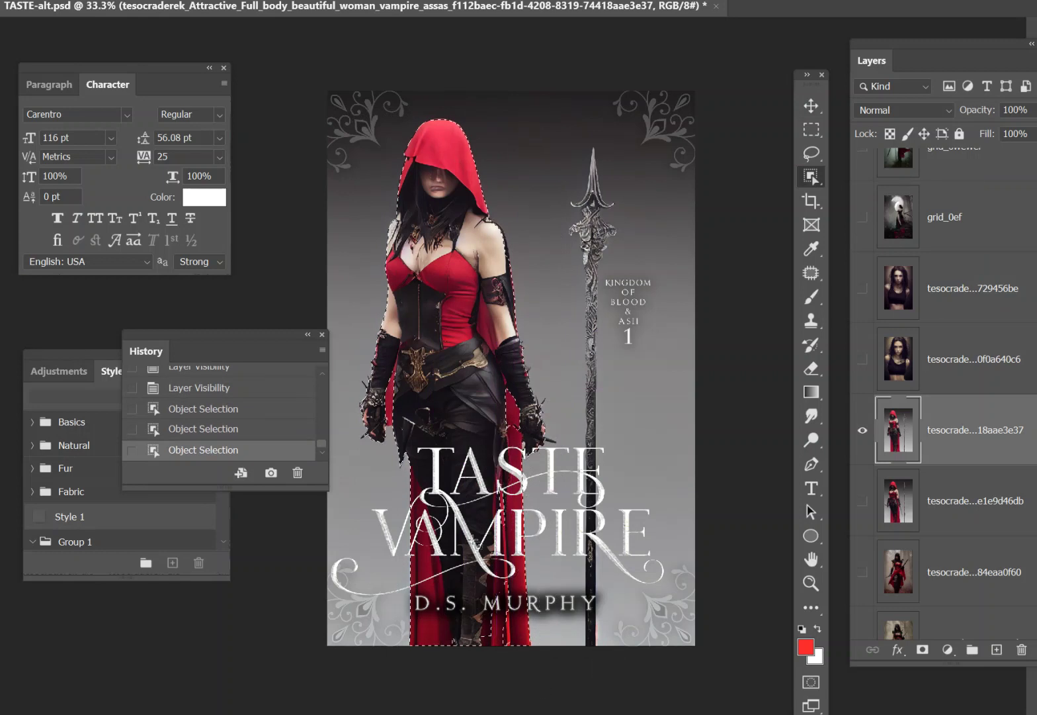
Refine the selection around the assassin's boots, hands and lower cape, and copy the figure onto a new layer
drag(475, 575, 521, 662)
mouse_move(390, 399)
mouse_down()
mouse_move(409, 435)
mouse_move(396, 404)
mouse_up()
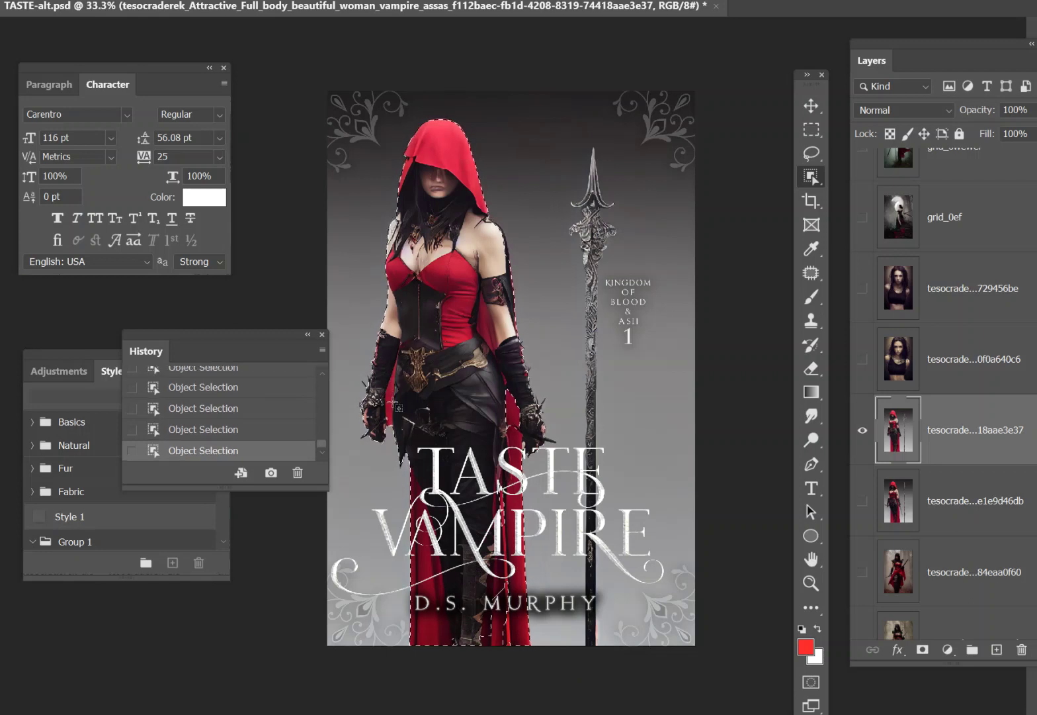
mouse_move(520, 436)
mouse_down()
mouse_move(501, 383)
mouse_move(520, 442)
mouse_up()
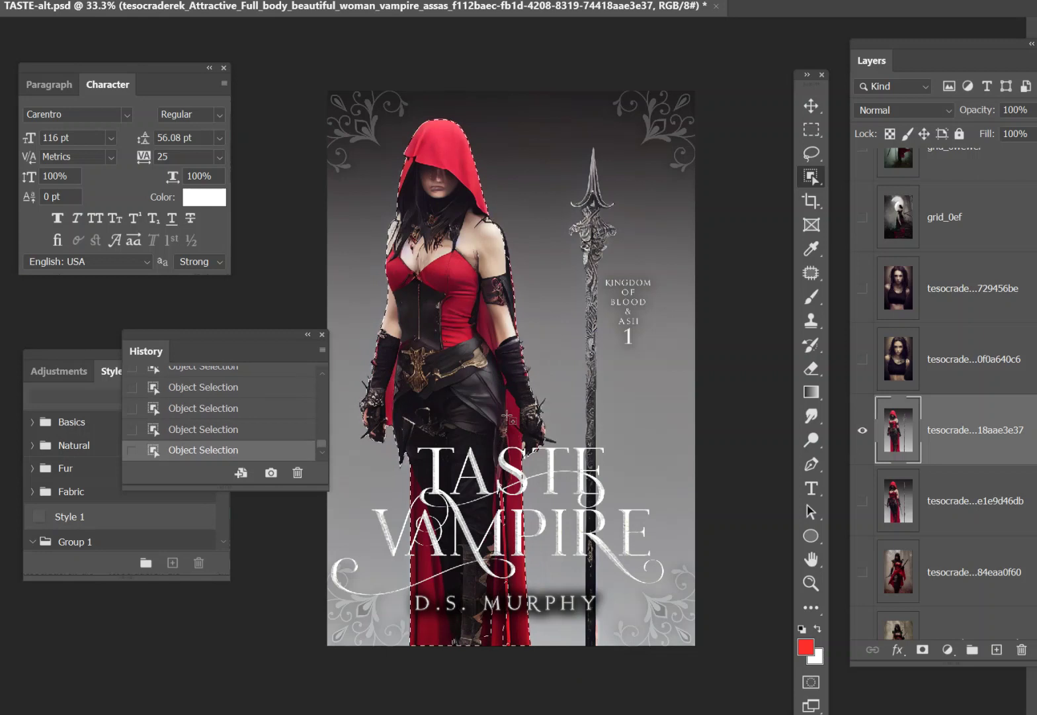
key(ctrl+c)
key(ctrl+v)
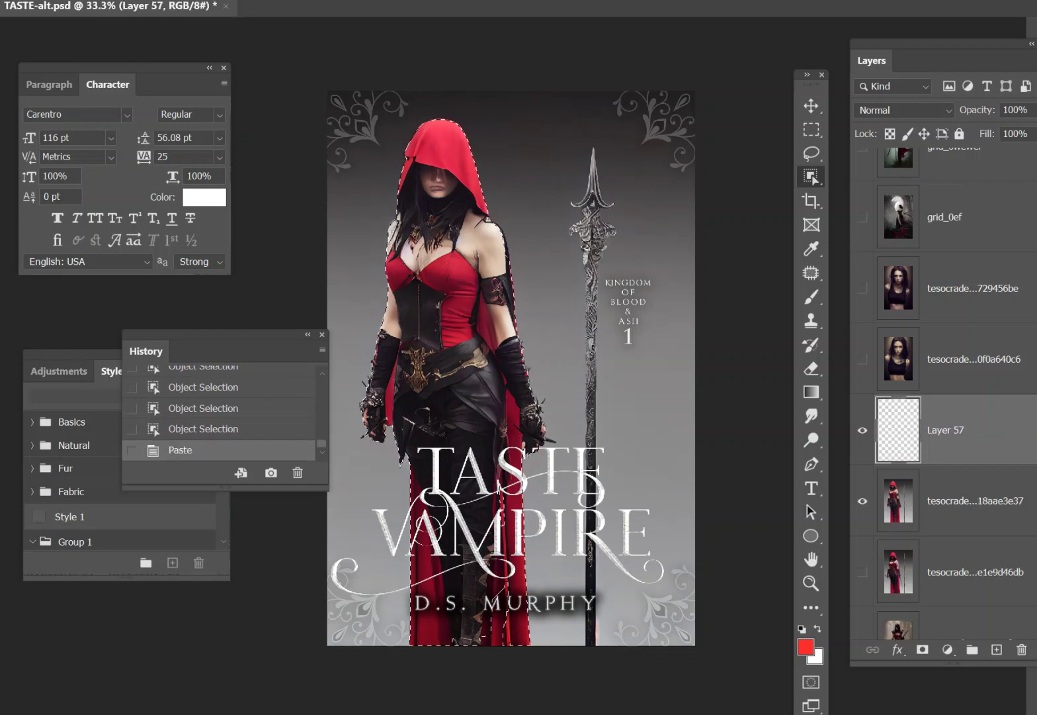
Switch to the Midjourney gallery, widen its window and look through the vampire castle results for a cover background
key(alt+Tab)
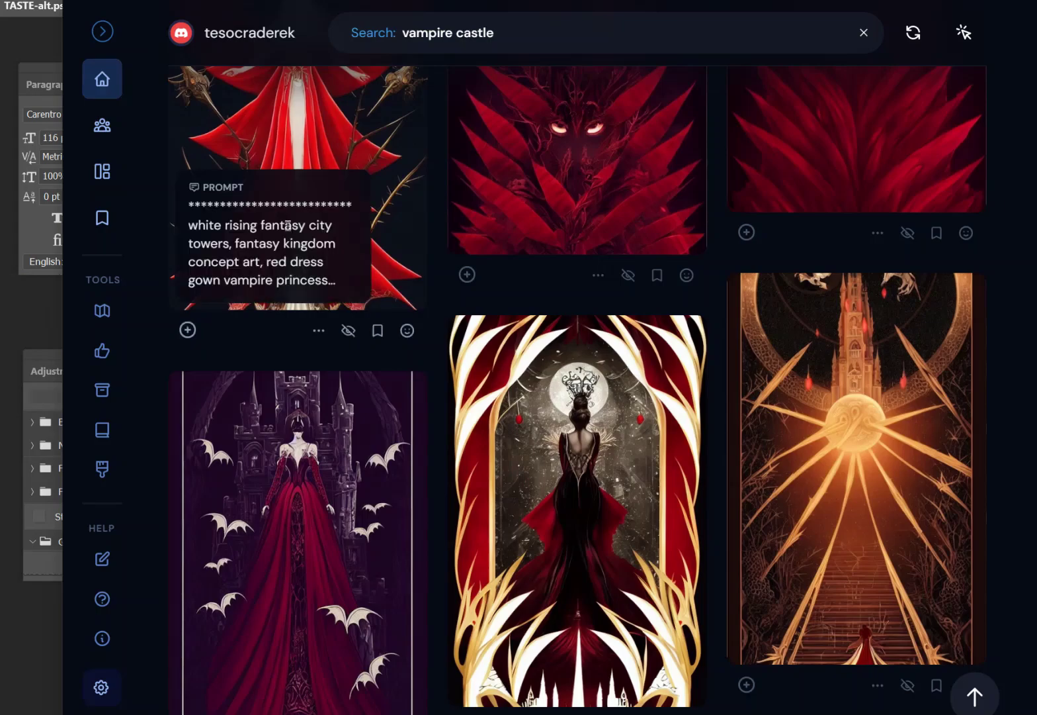
drag(62, 226, 3, 232)
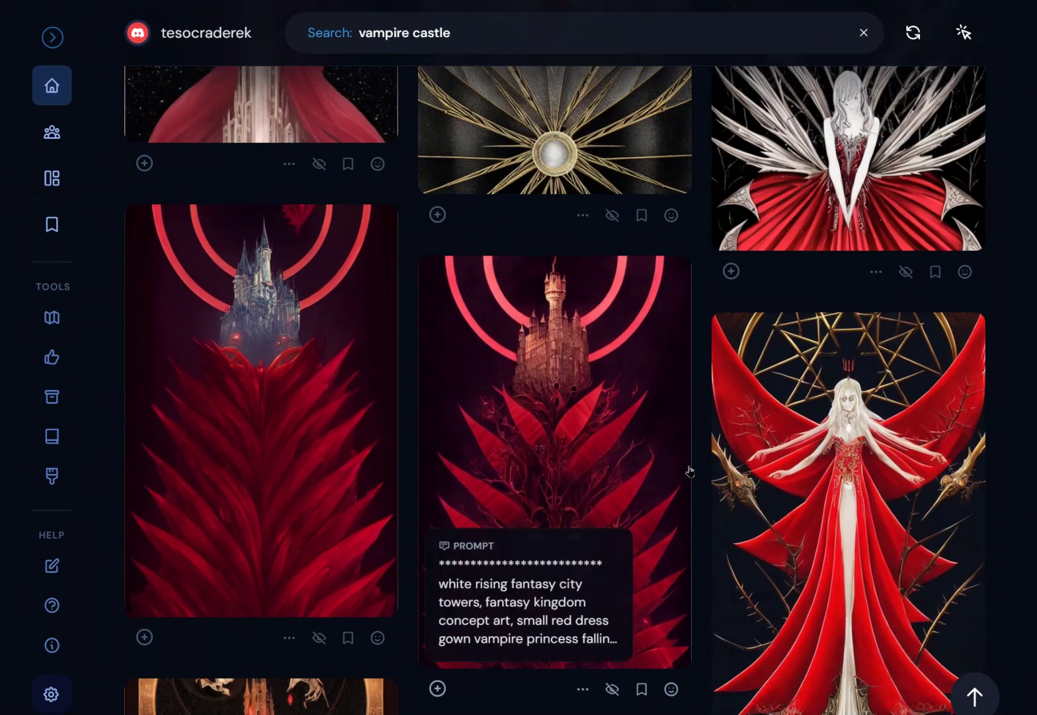
scroll(698, 456, down, 2)
scroll(698, 456, down, 10)
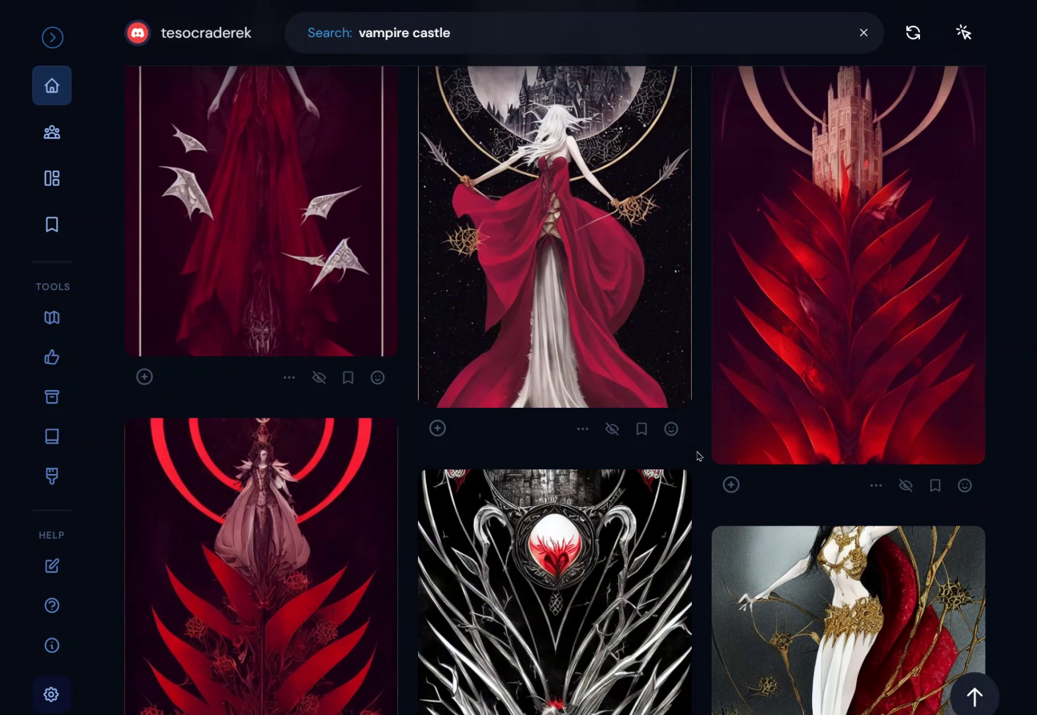
scroll(698, 456, down, 4)
scroll(698, 456, down, 2)
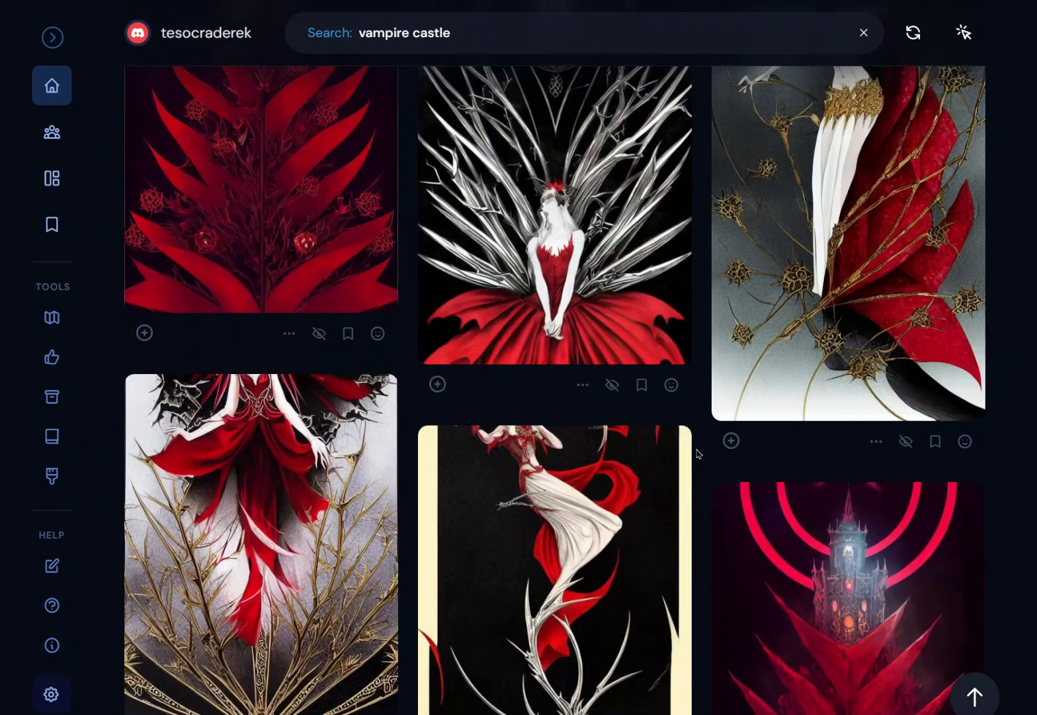
scroll(698, 455, down, 12)
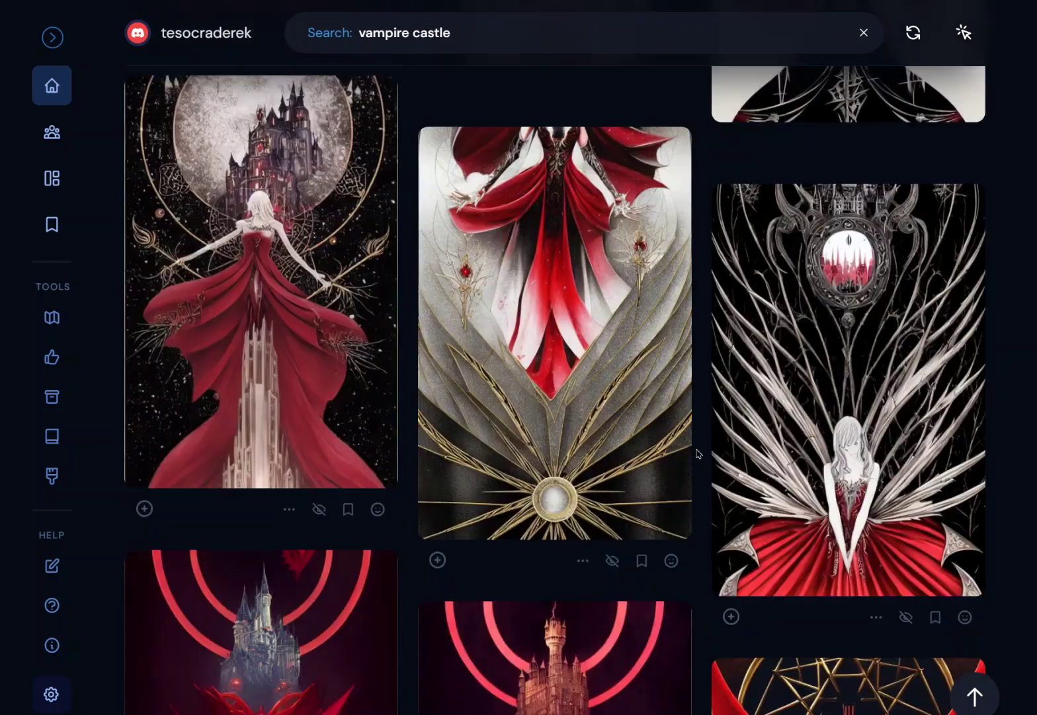
scroll(698, 453, down, 10)
scroll(698, 452, up, 6)
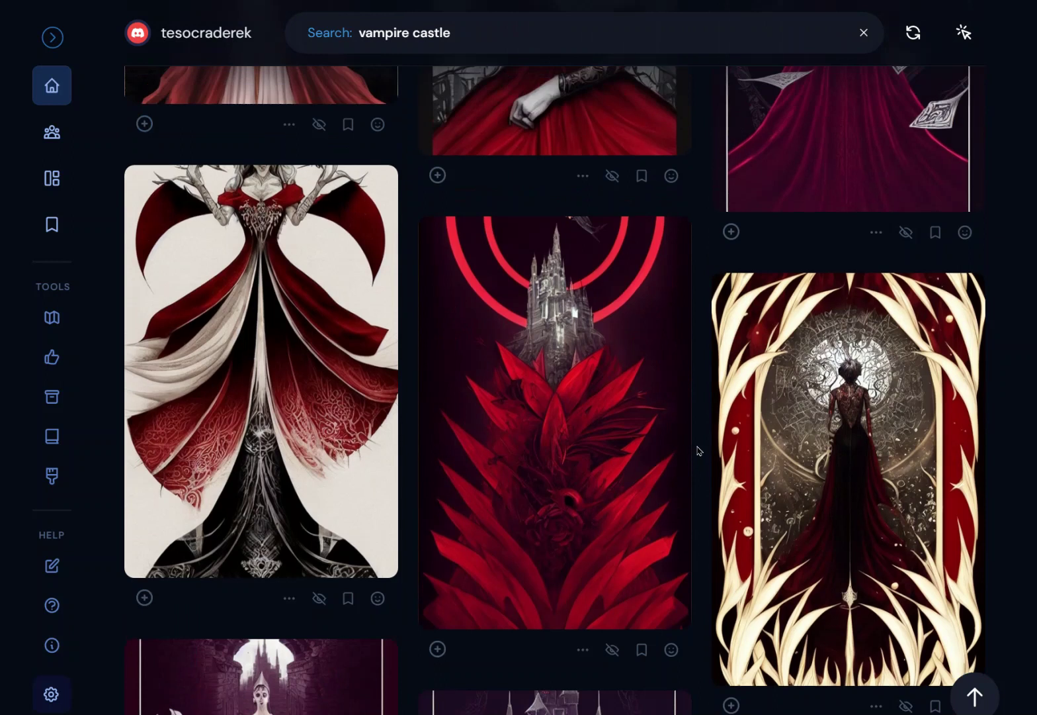
Examine the vampire castle results with red-gowned princesses, hooded queens and spiked red leaves as possible backgrounds
scroll(698, 451, up, 5)
scroll(699, 445, up, 10)
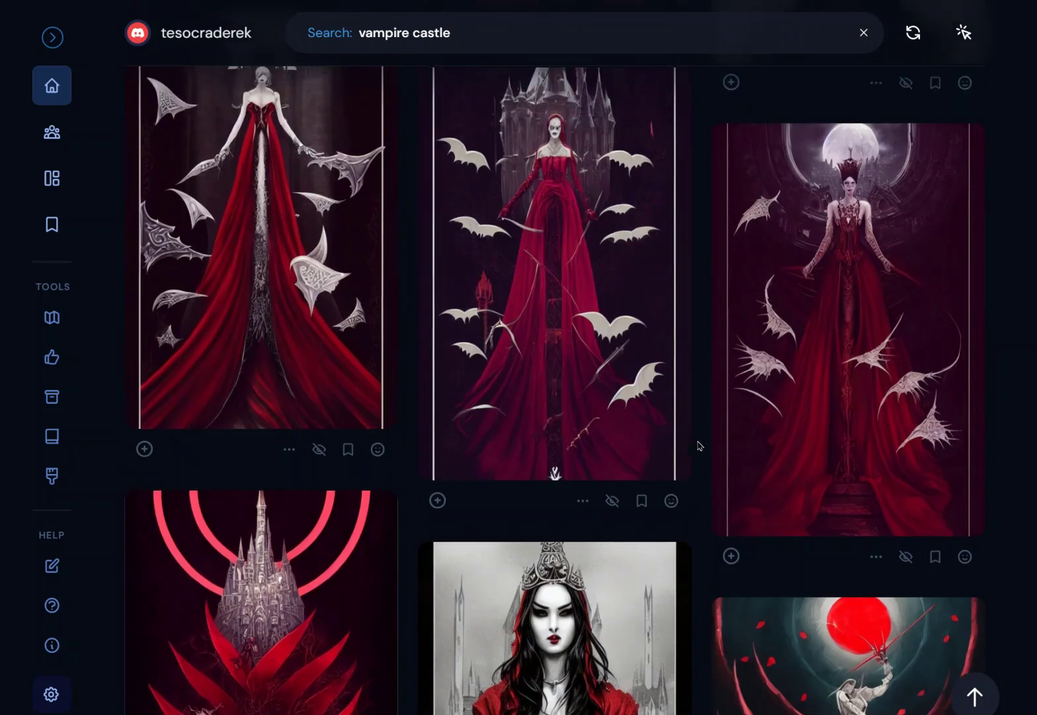
scroll(699, 445, up, 1)
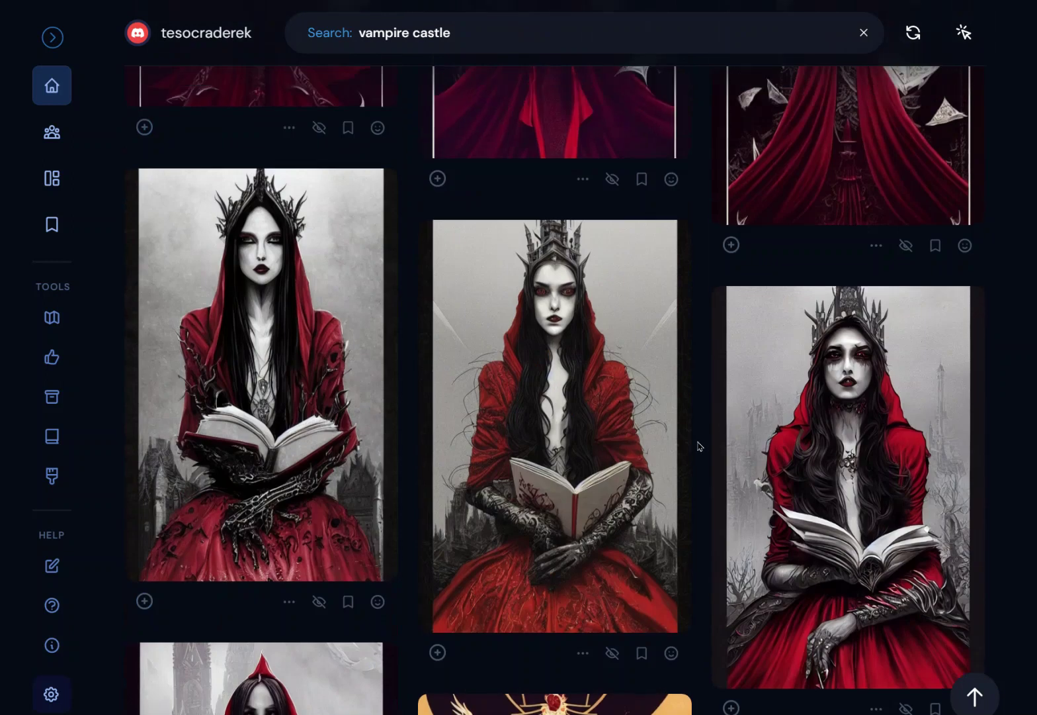
scroll(699, 445, up, 5)
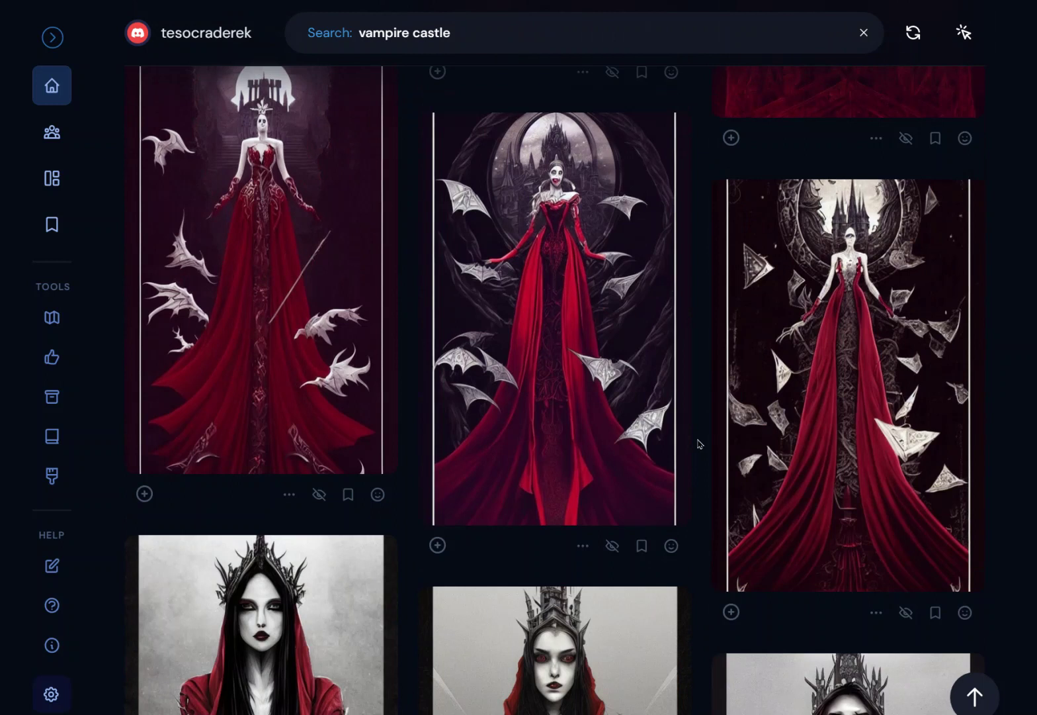
scroll(699, 443, down, 5)
scroll(311, 397, up, 8)
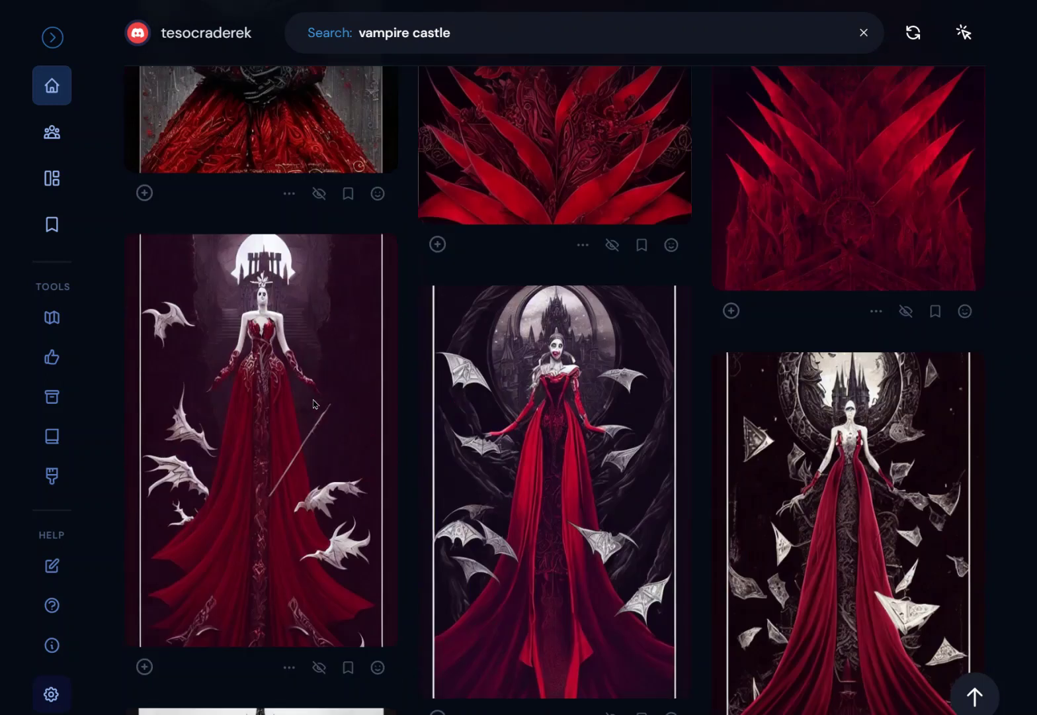
scroll(311, 397, up, 20)
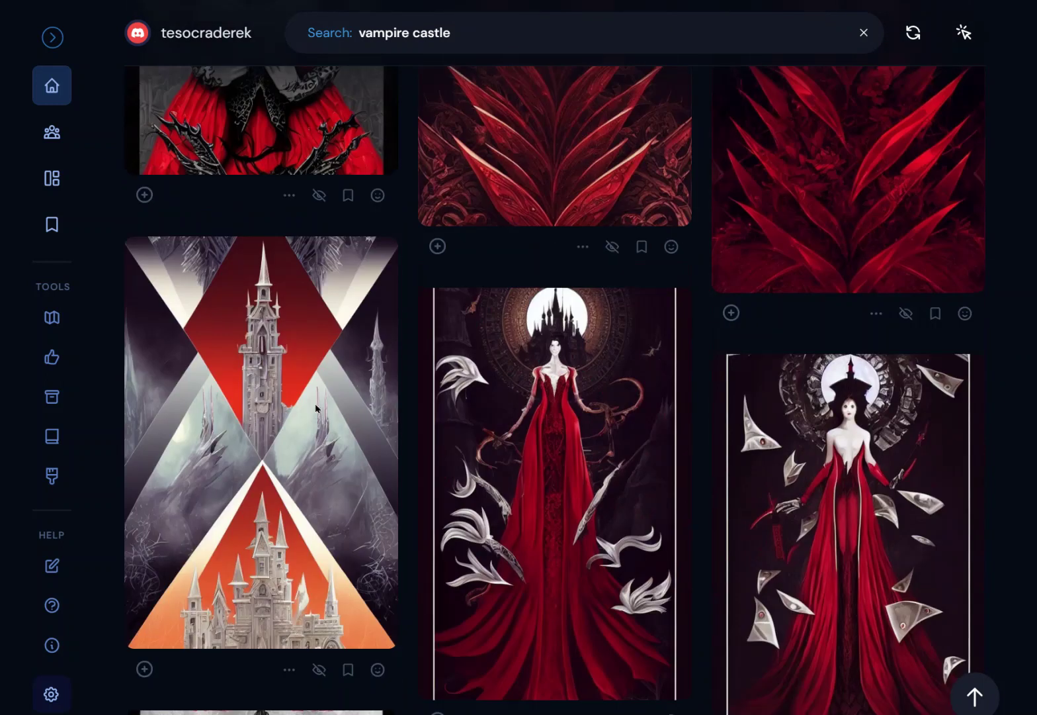
scroll(315, 408, up, 3)
scroll(316, 408, down, 8)
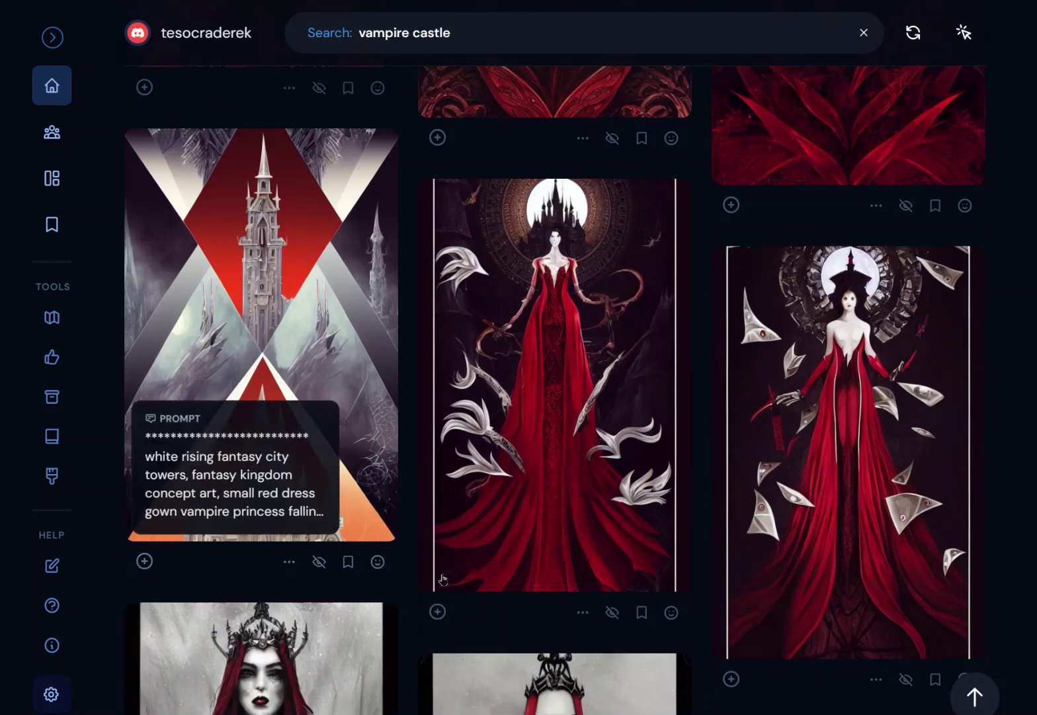
scroll(428, 559, up, 7)
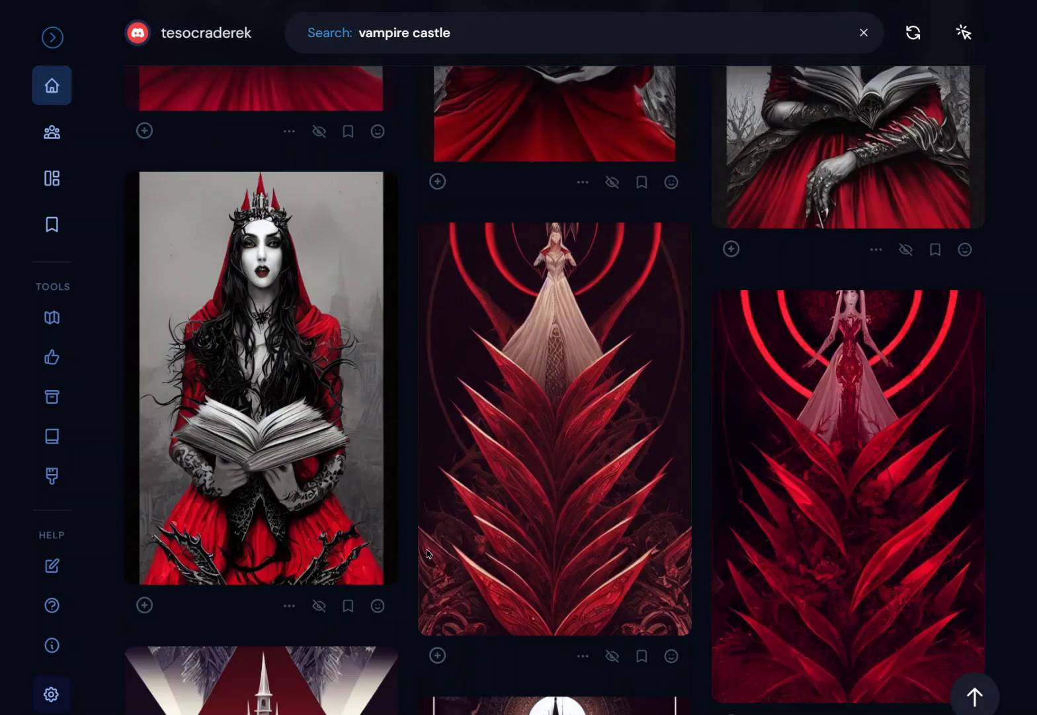
scroll(428, 554, up, 10)
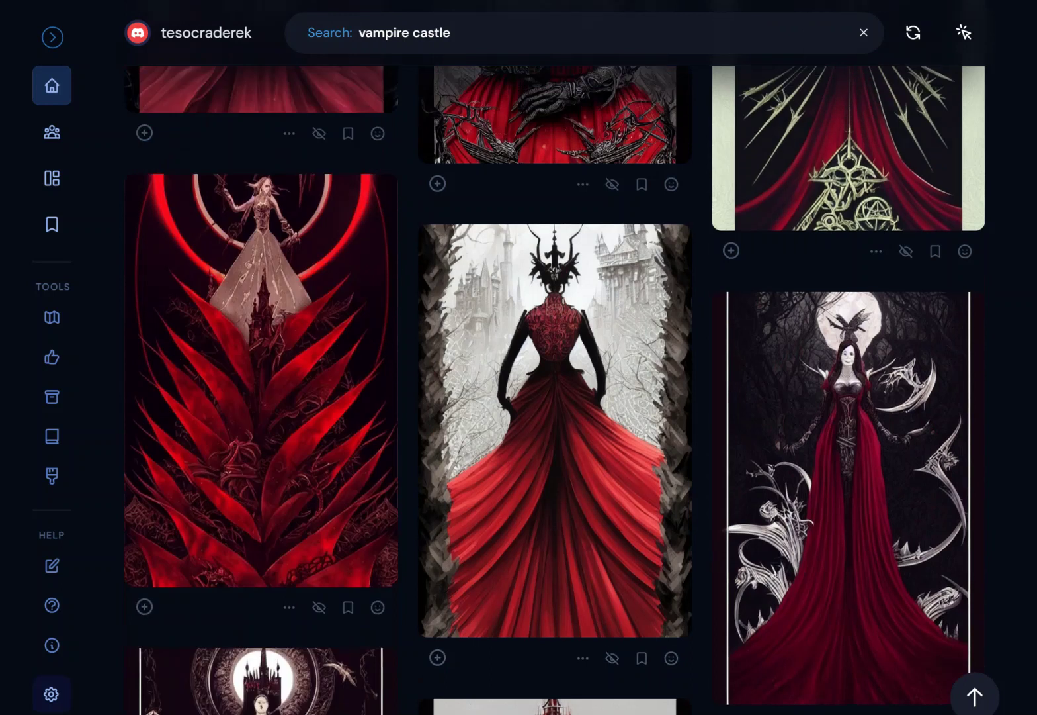
scroll(394, 199, up, 5)
scroll(391, 329, up, 3)
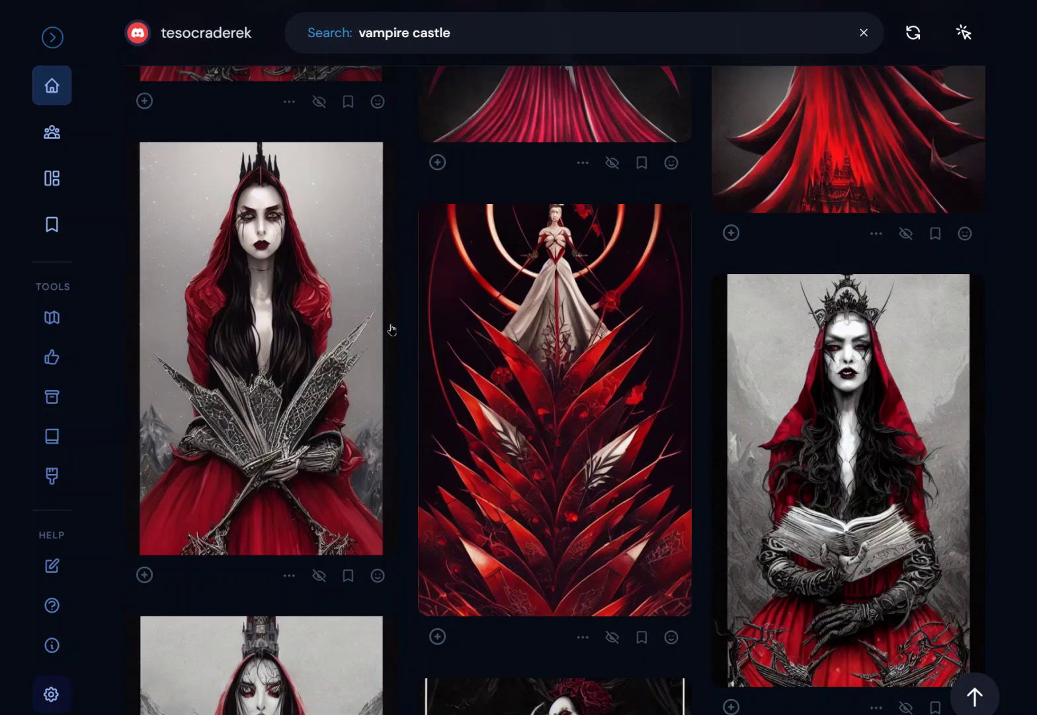
Examine the gallery's gray castle towers with red spikes, the pillar-framed red castles and their prompts
scroll(391, 329, up, 5)
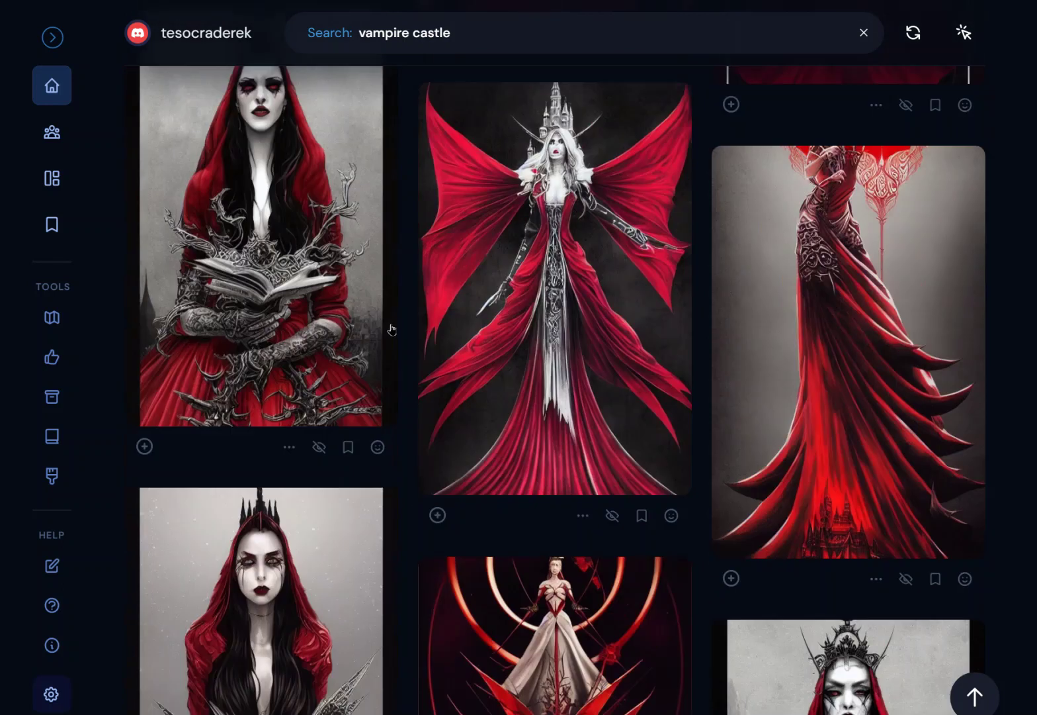
scroll(392, 329, up, 5)
scroll(392, 329, up, 5)
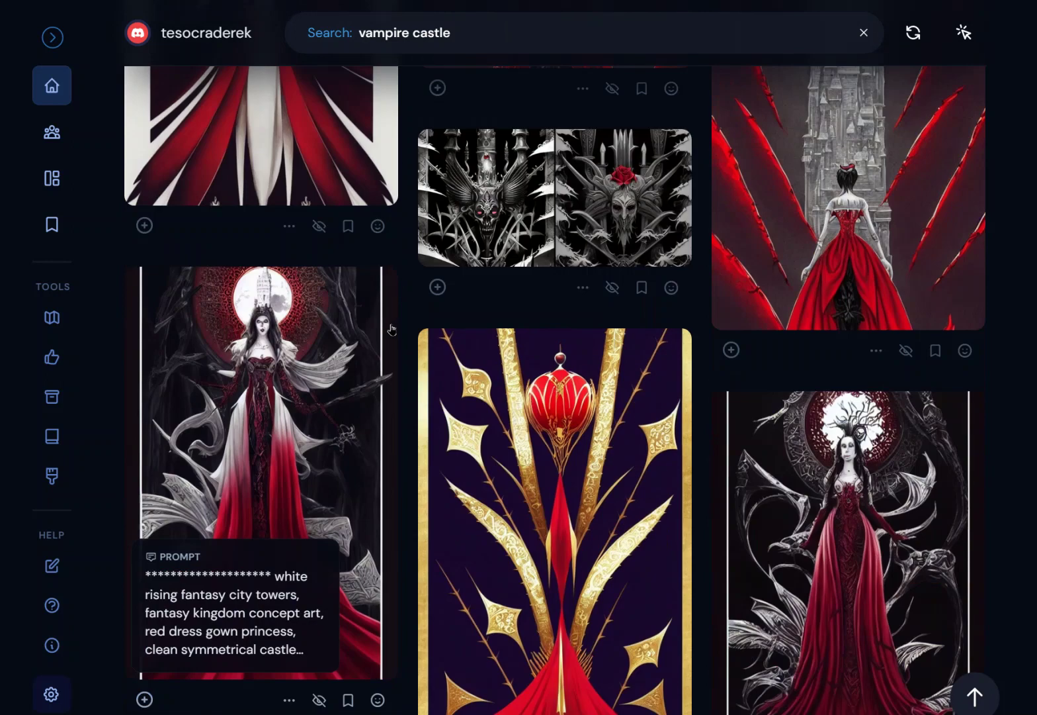
scroll(392, 329, up, 5)
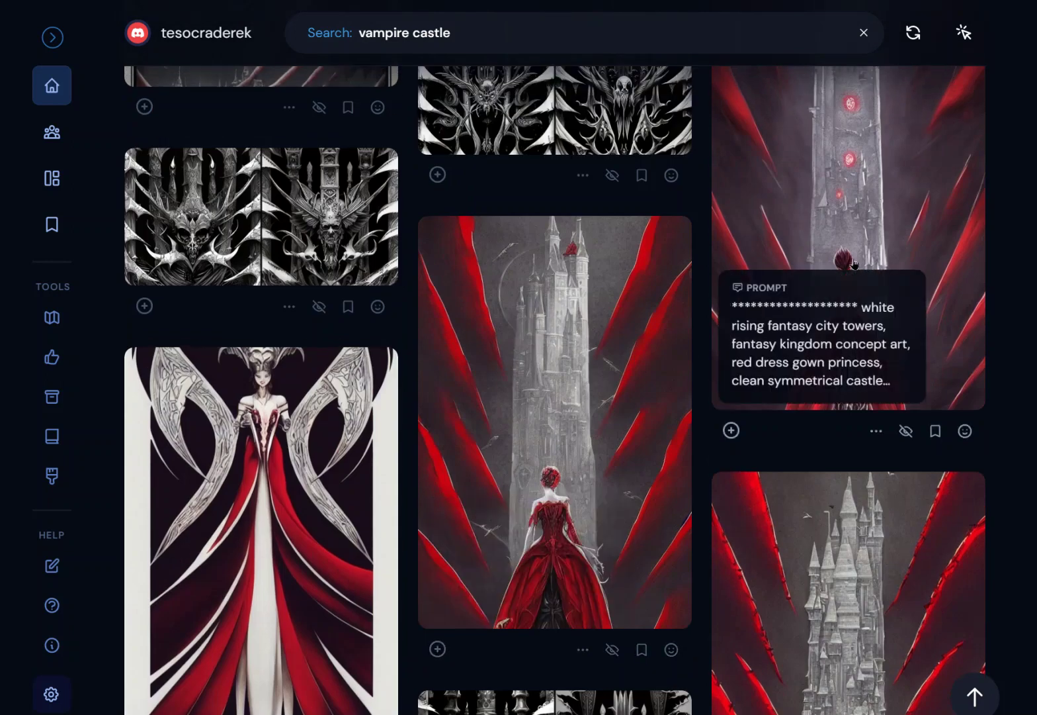
scroll(891, 248, up, 3)
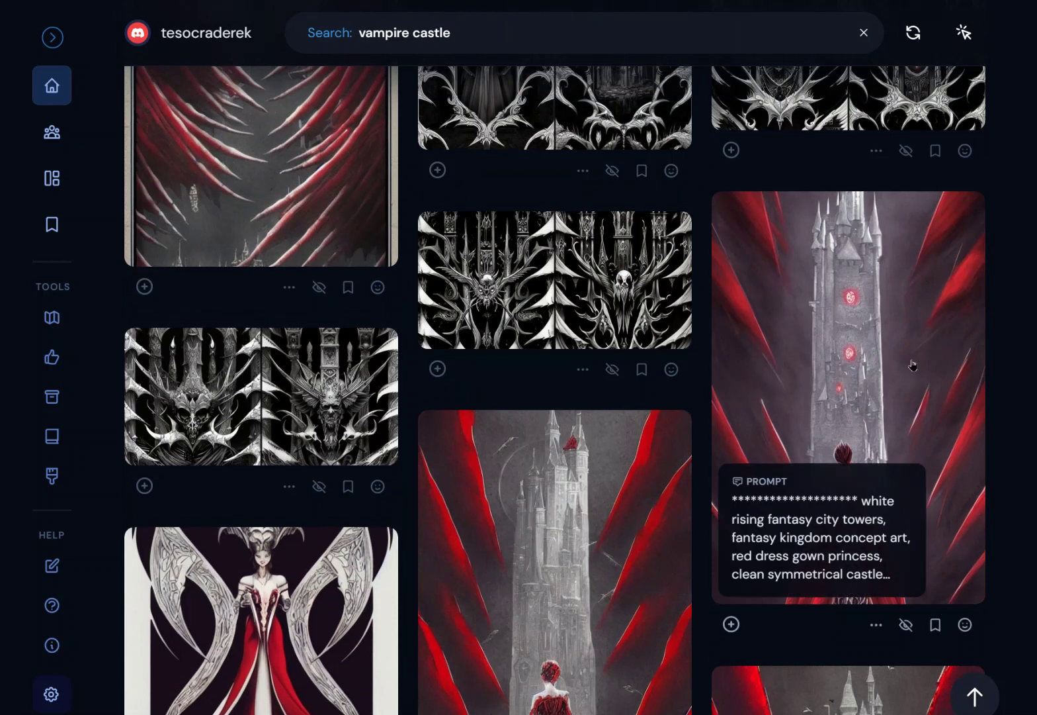
scroll(631, 440, up, 3)
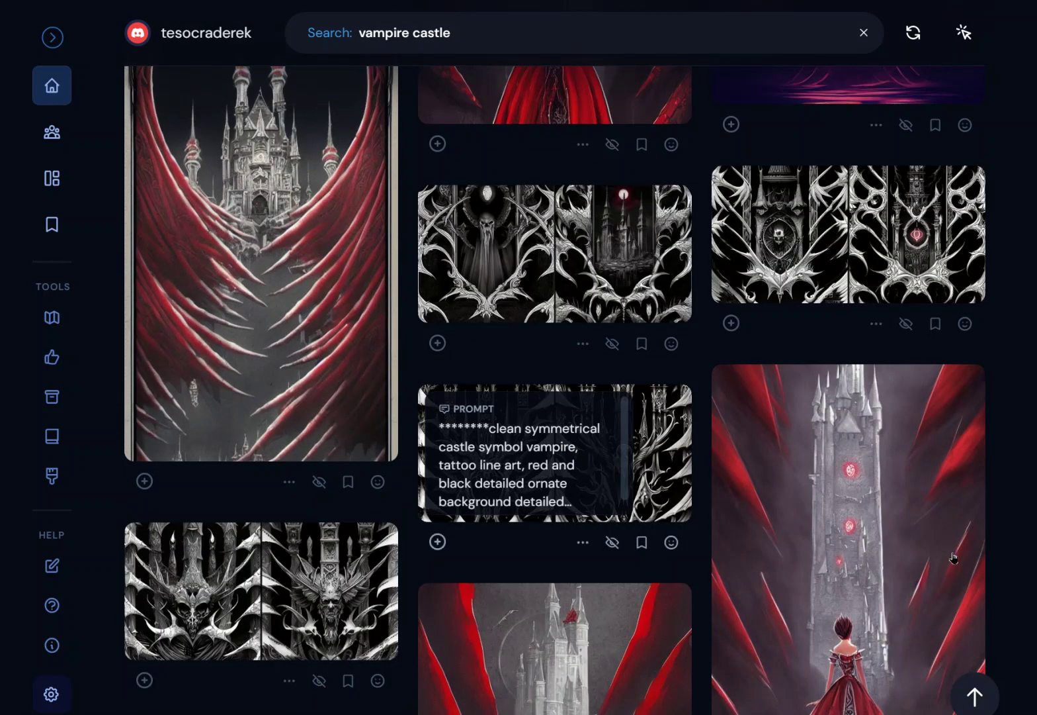
scroll(826, 483, up, 3)
scroll(827, 483, down, 3)
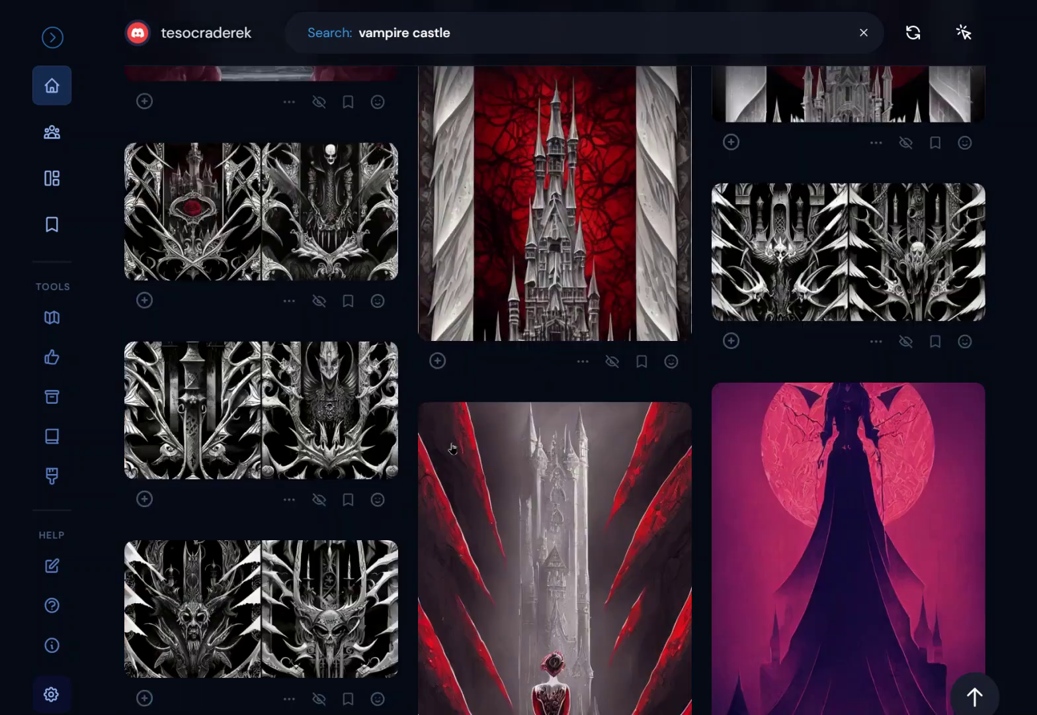
mouse_move(344, 225)
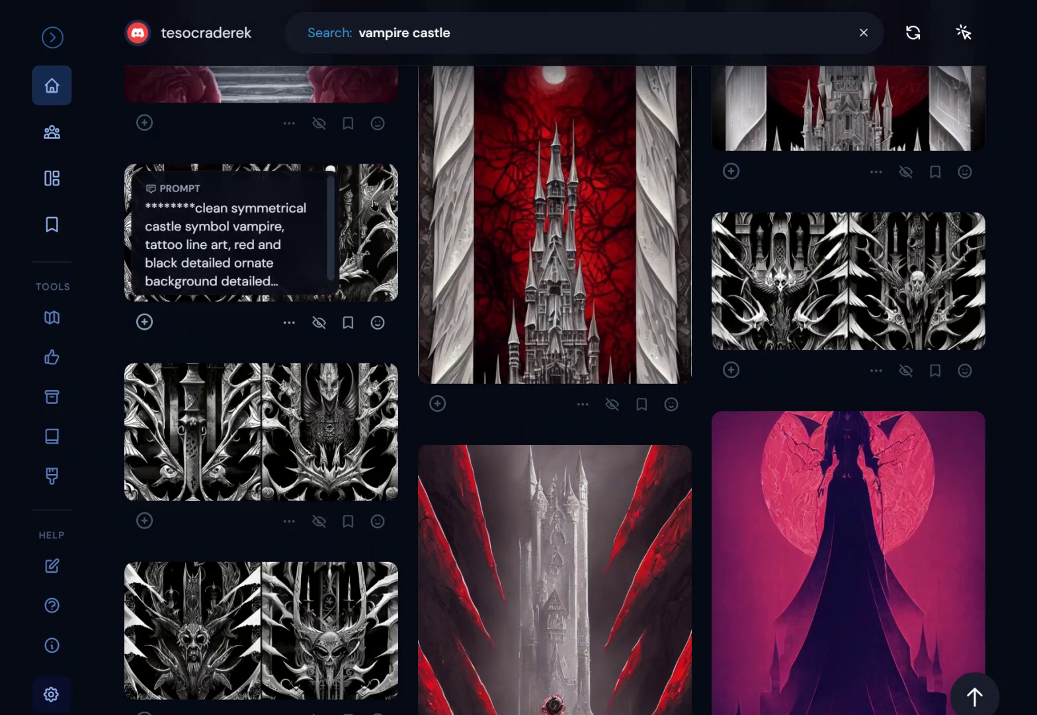
mouse_move(796, 264)
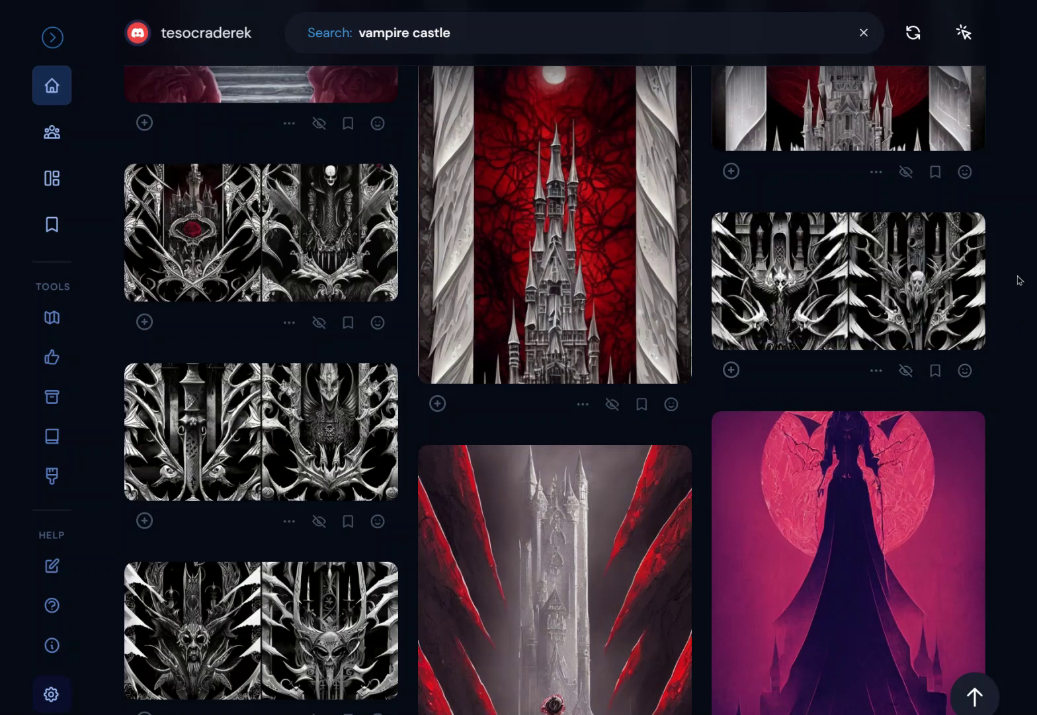
scroll(1017, 283, up, 3)
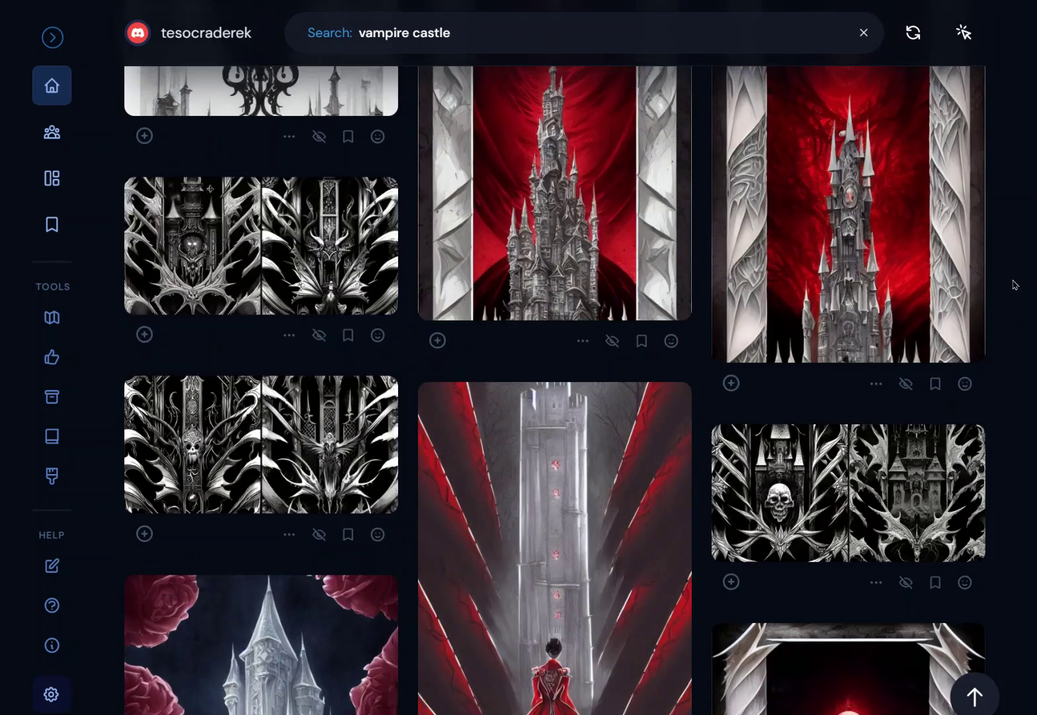
scroll(1016, 284, up, 3)
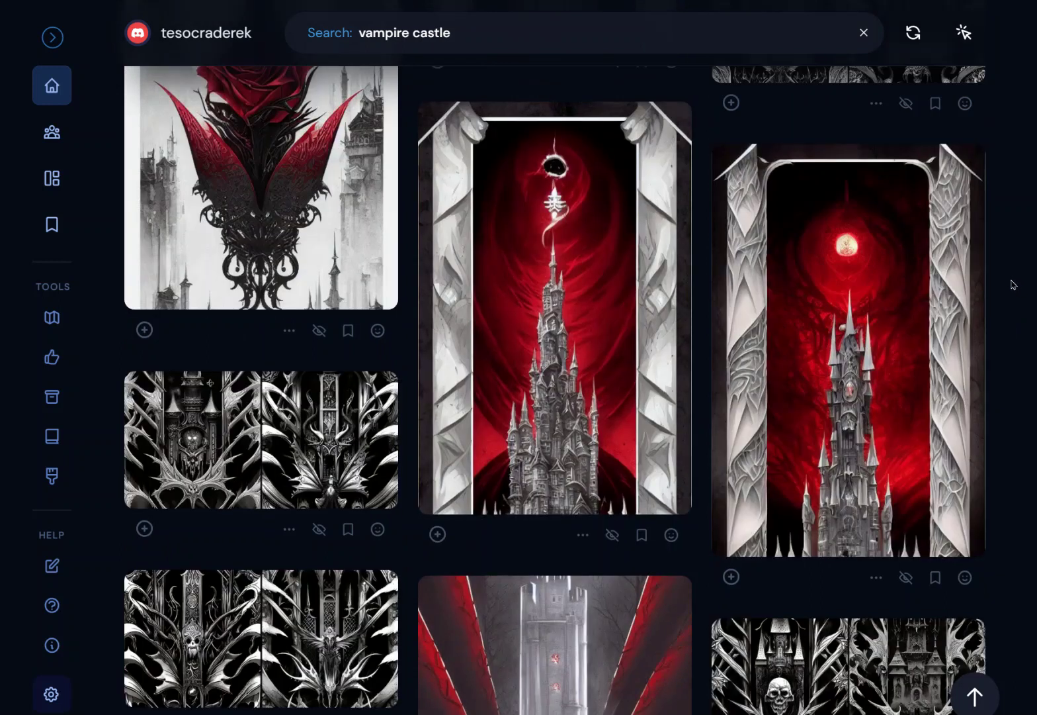
scroll(1012, 284, up, 5)
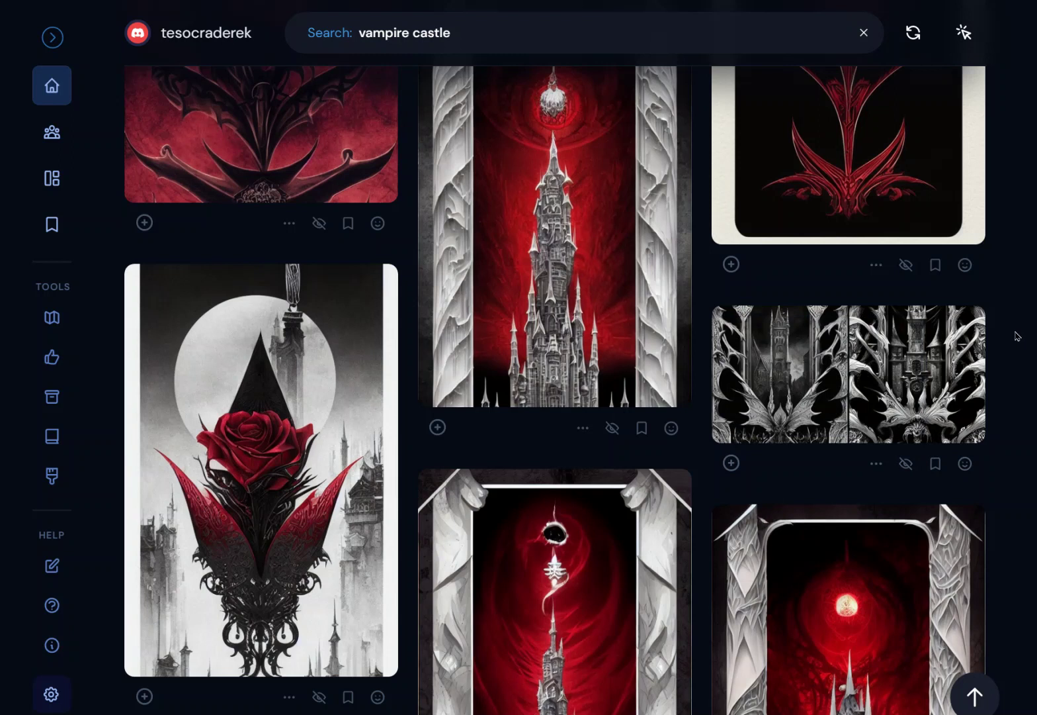
mouse_move(329, 476)
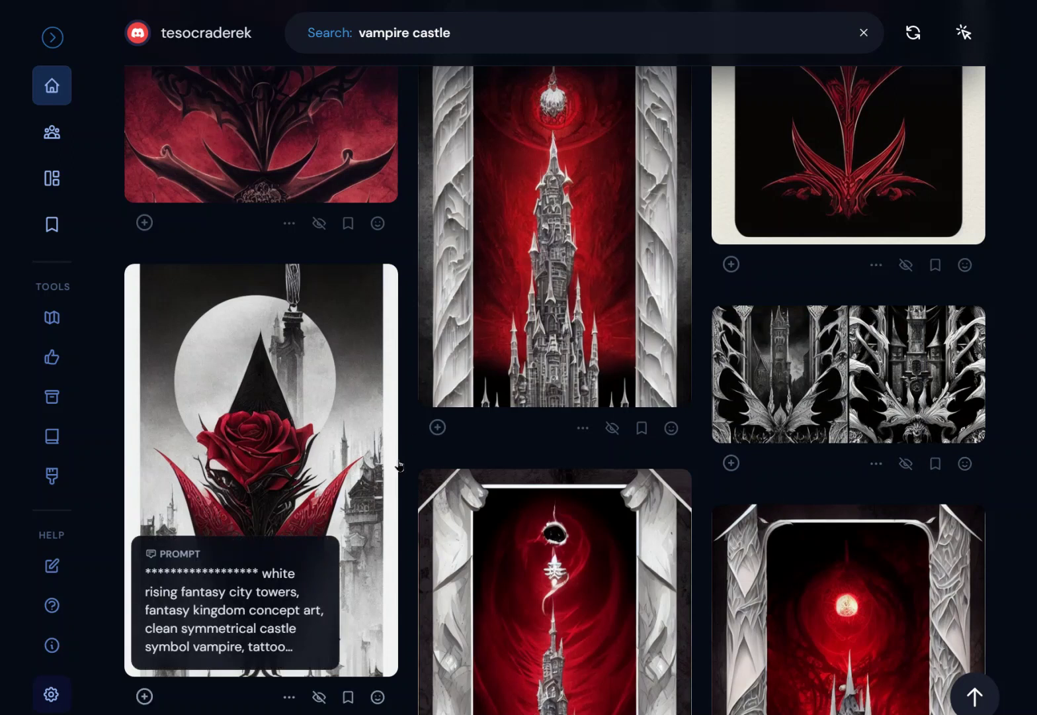
Examine the tattoo-style castle emblems, card designs and rose illustrations in the vampire castle results
scroll(400, 465, down, 10)
scroll(399, 461, down, 10)
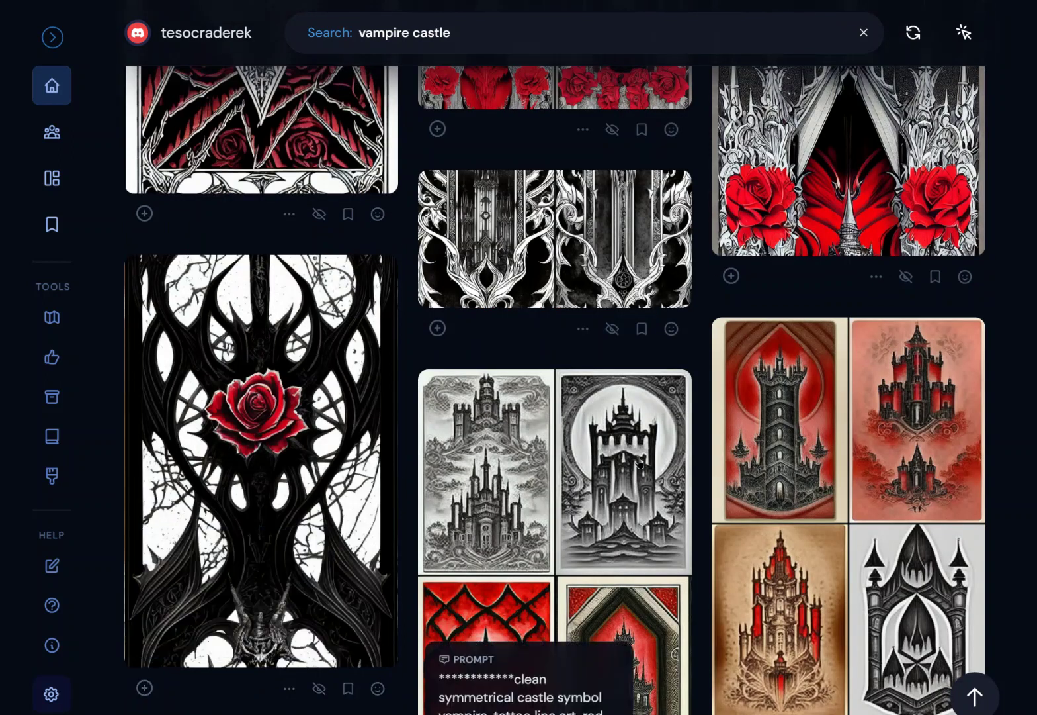
scroll(640, 461, up, 10)
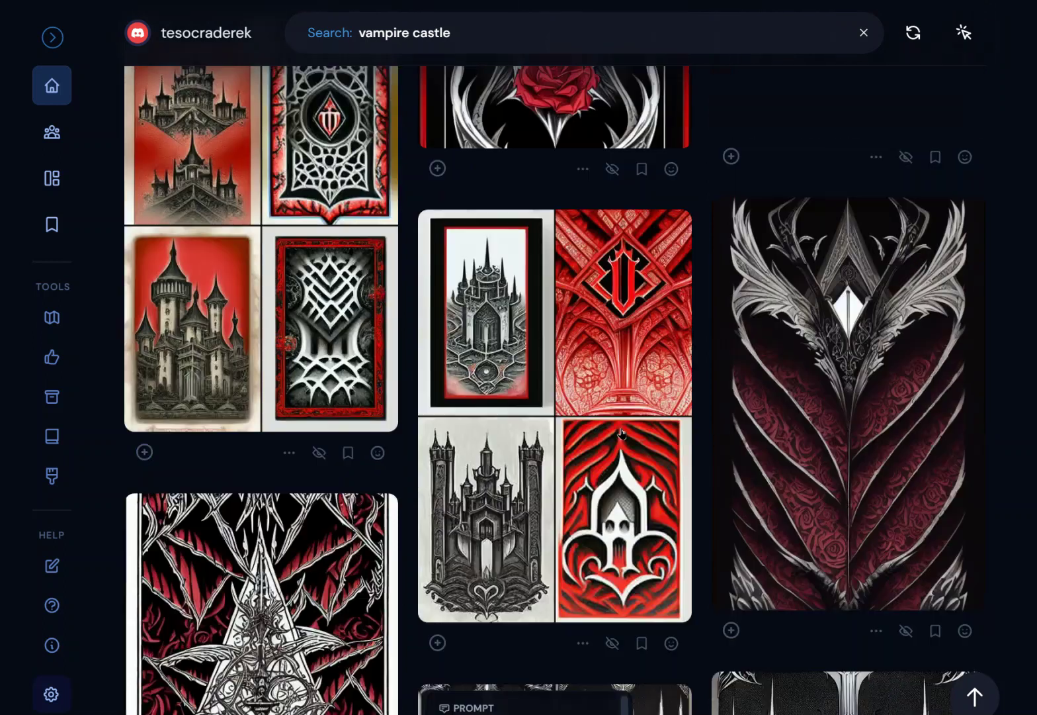
scroll(619, 424, up, 3)
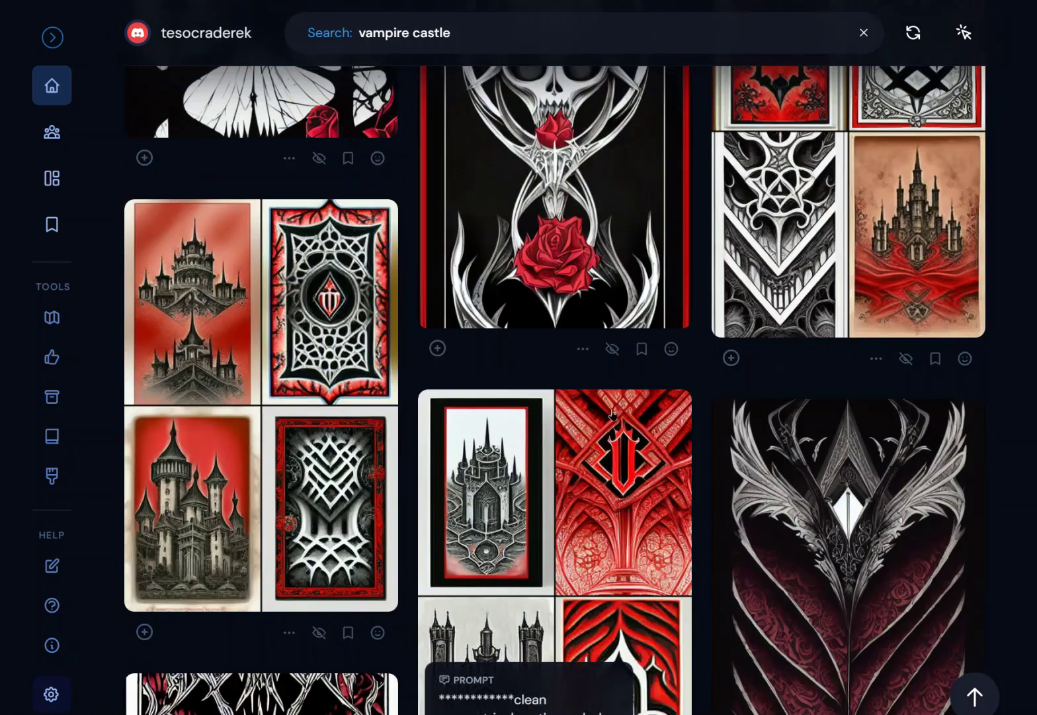
scroll(612, 413, up, 10)
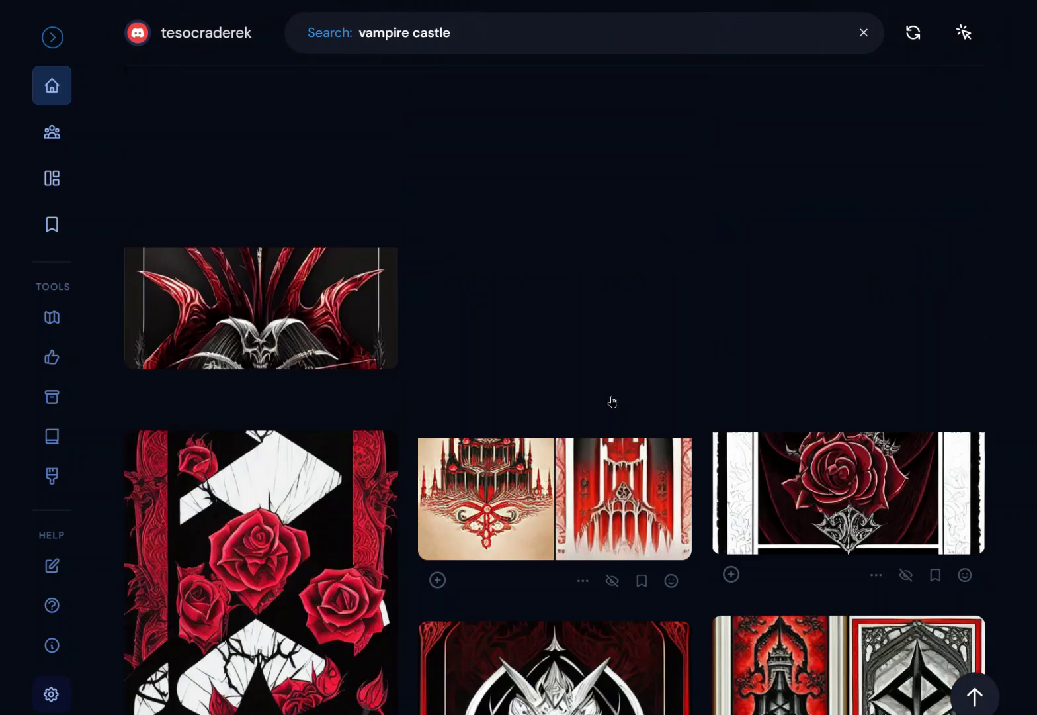
scroll(612, 401, up, 10)
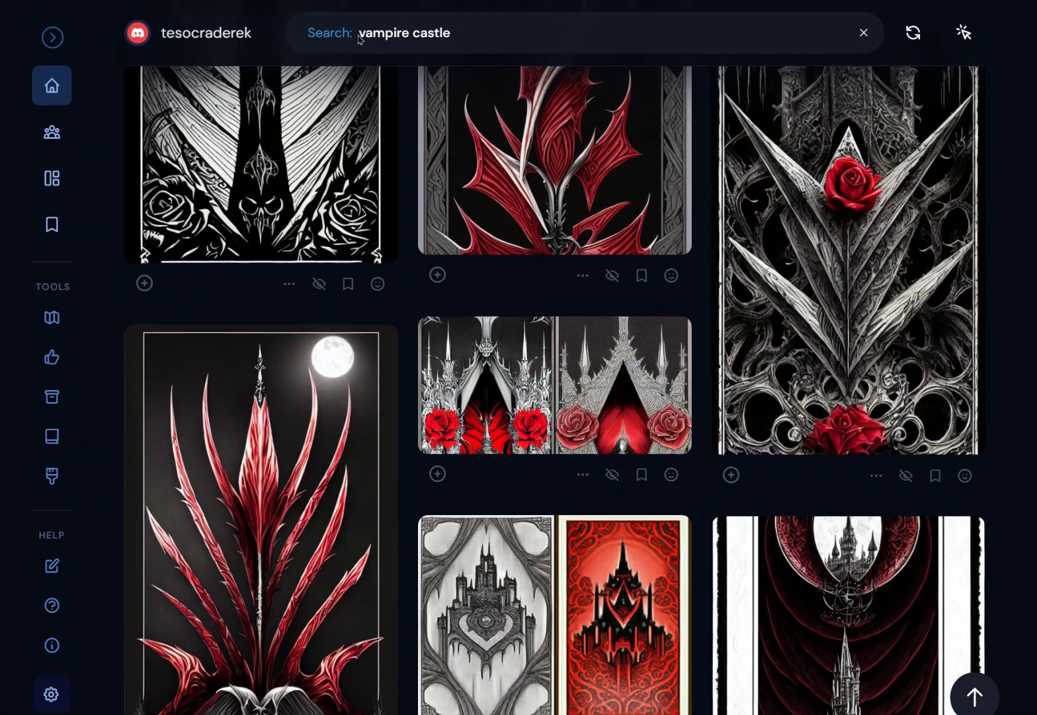
Examine the moonlit graveyard and haunted mansion scenes in the vampire castle results as darker background options
scroll(360, 38, up, 8)
mouse_move(384, 215)
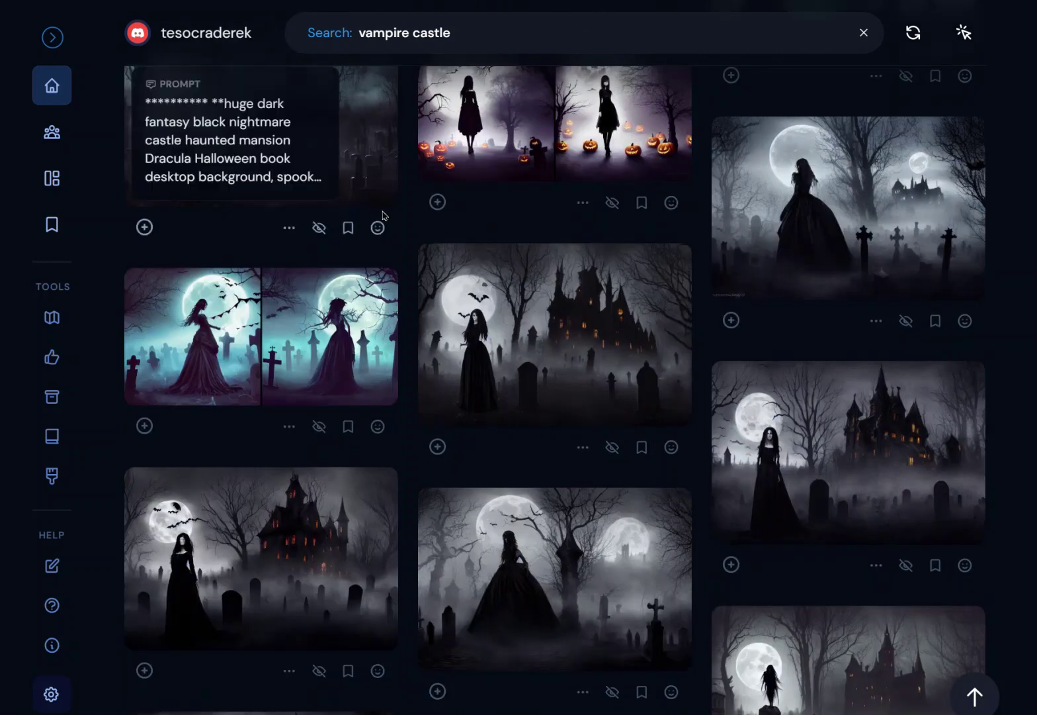
scroll(396, 276, down, 3)
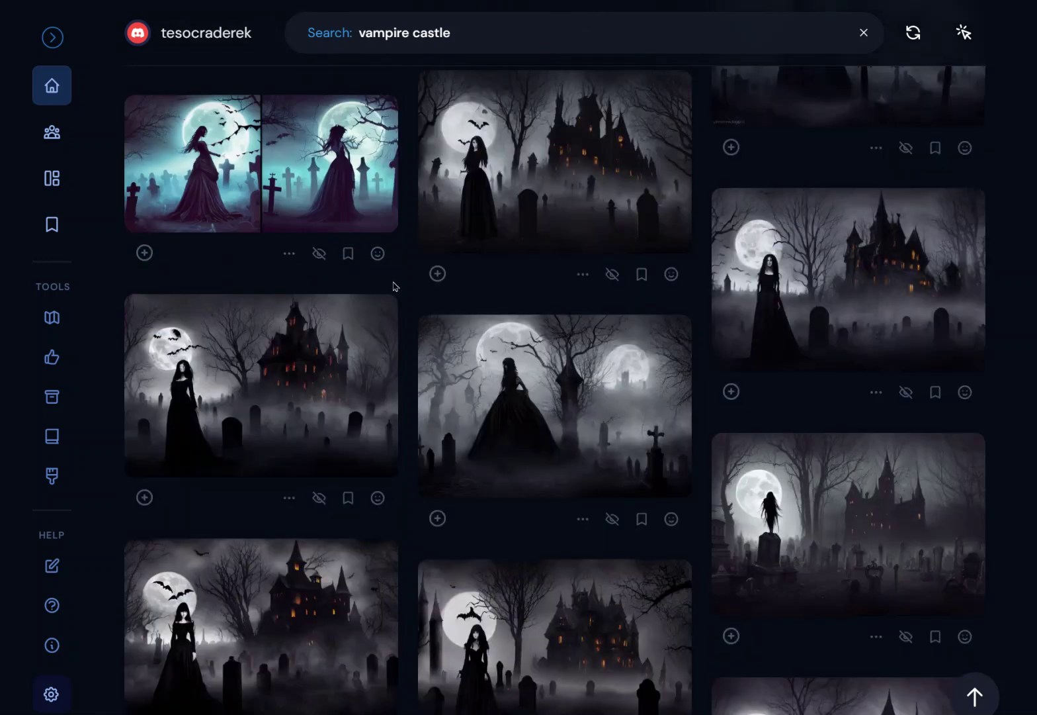
mouse_move(398, 277)
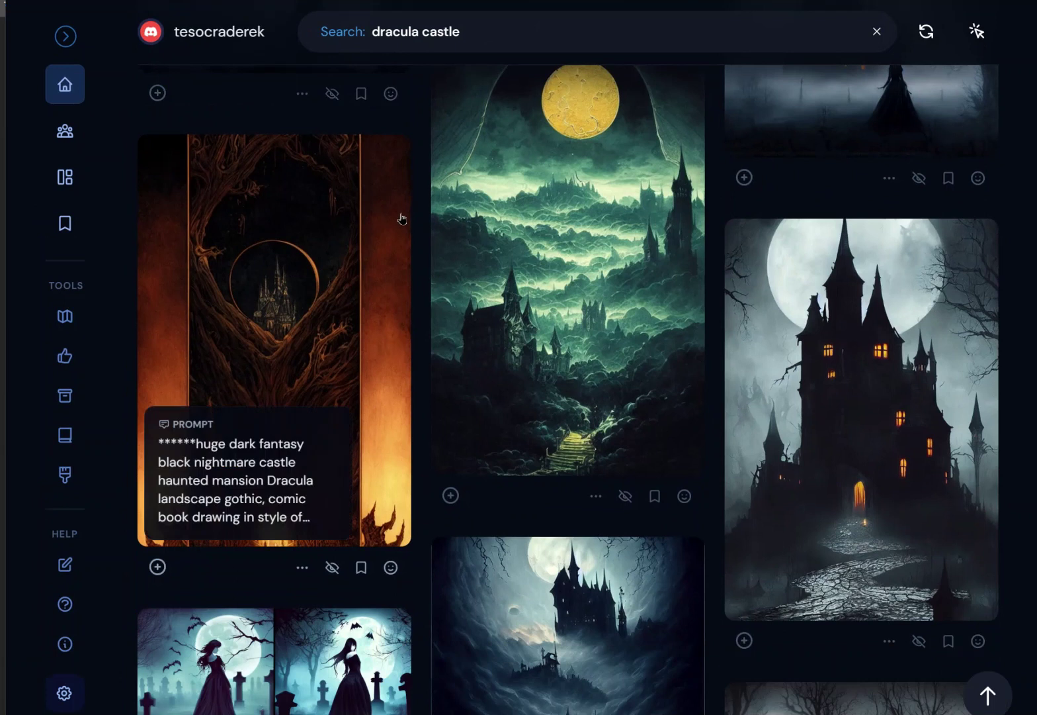
Compare the green moonlit valley, the glowing-window castle and the misty blue castle in the dracula castle results
mouse_move(563, 356)
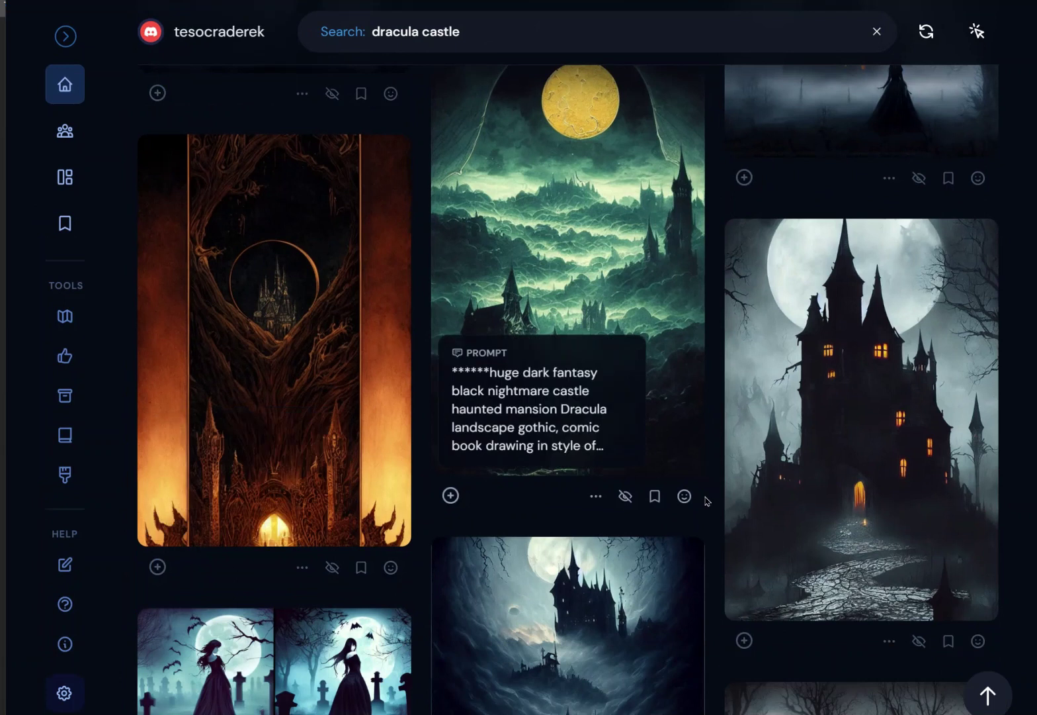
mouse_move(781, 533)
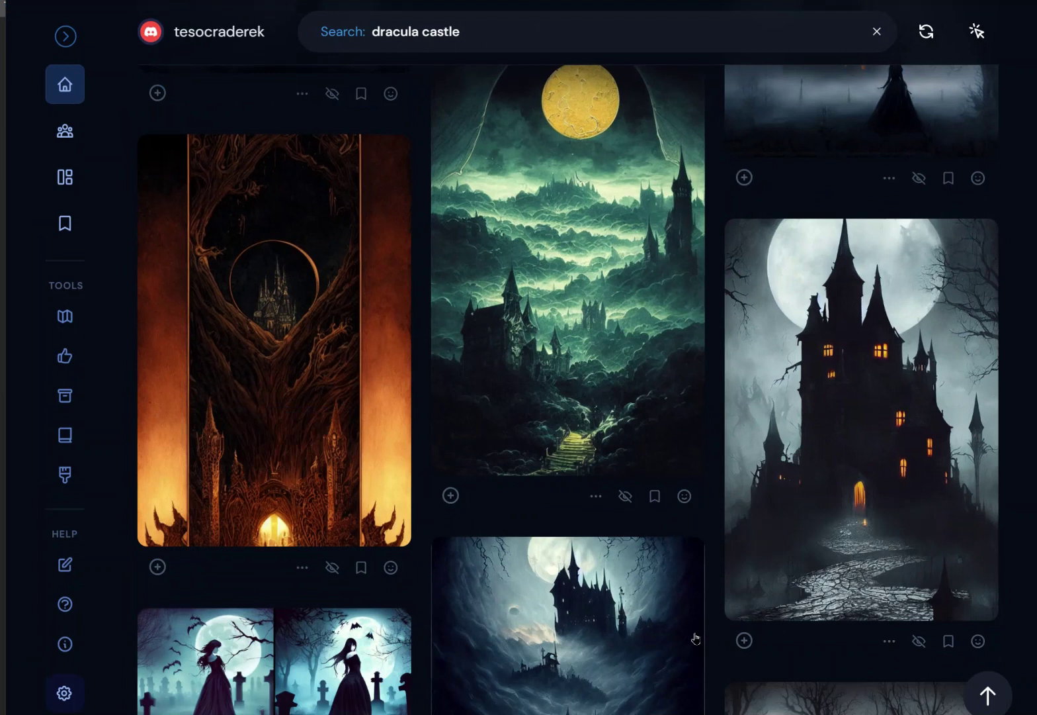
mouse_move(760, 423)
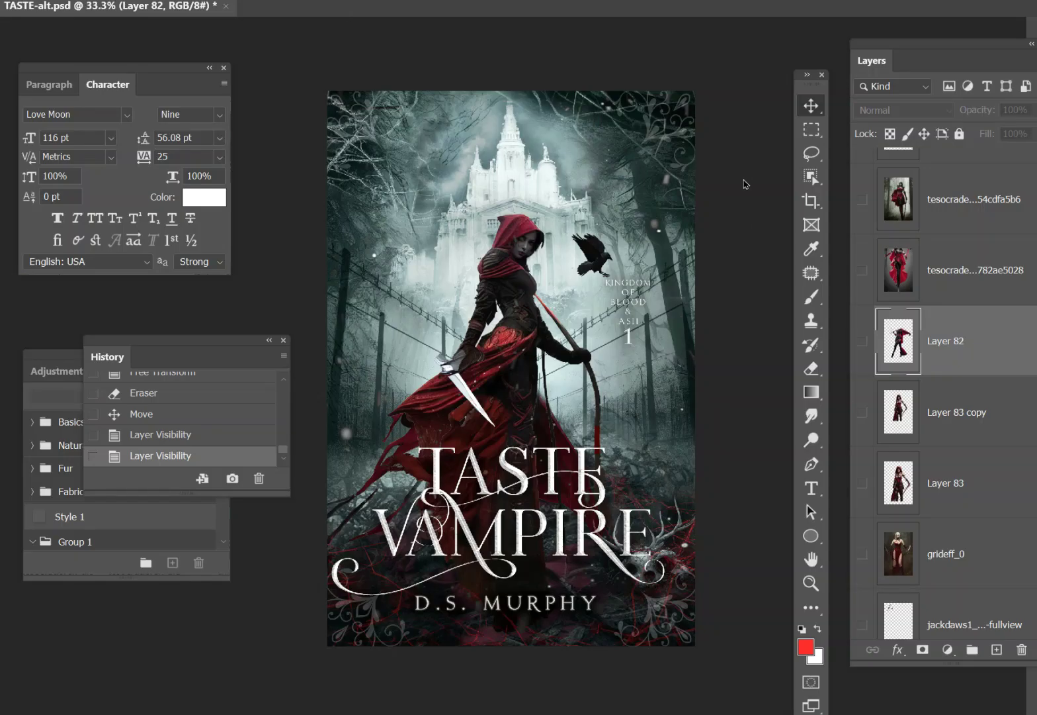
Switch to the TASTE-alt.psd cover in Photoshop and briefly preview the hidden figure on Layer 82
scroll(909, 343, up, 2)
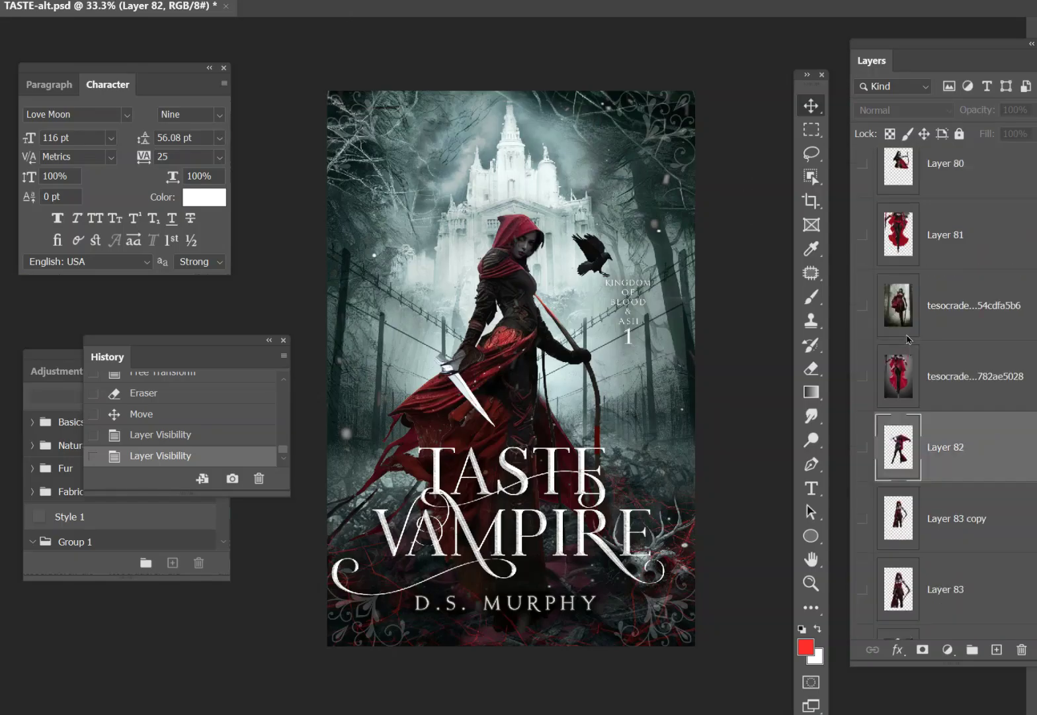
click(865, 450)
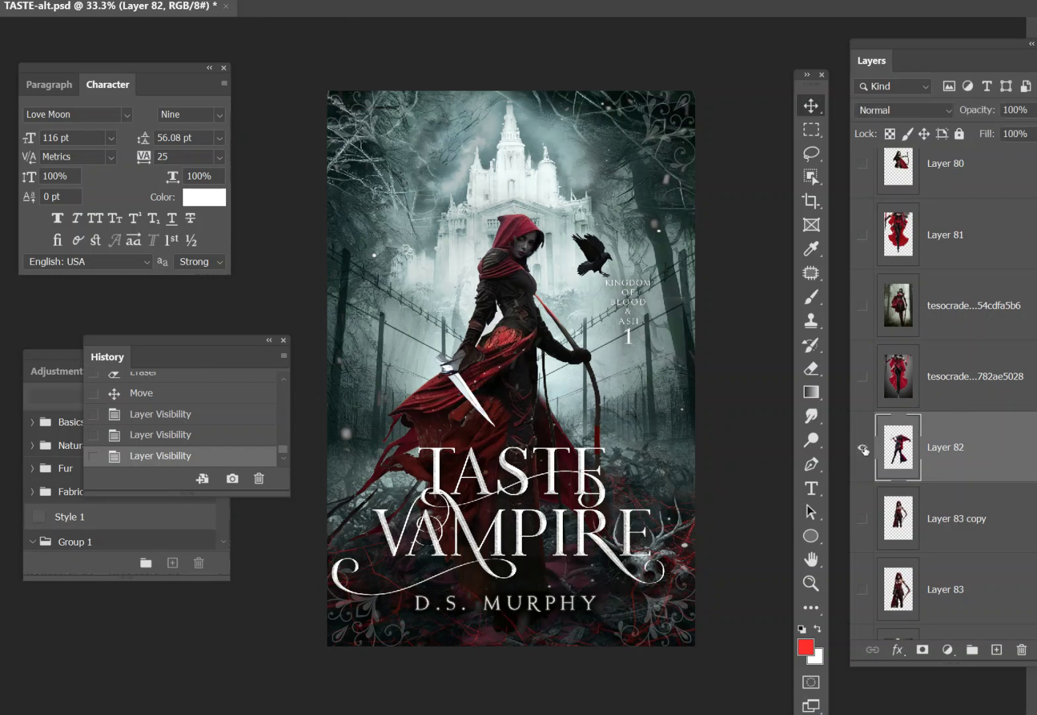
click(864, 450)
Preview the hidden red-hooded figures on Layer 57, Layer 58 and Layer 59 one at a time on the cover
scroll(880, 424, up, 15)
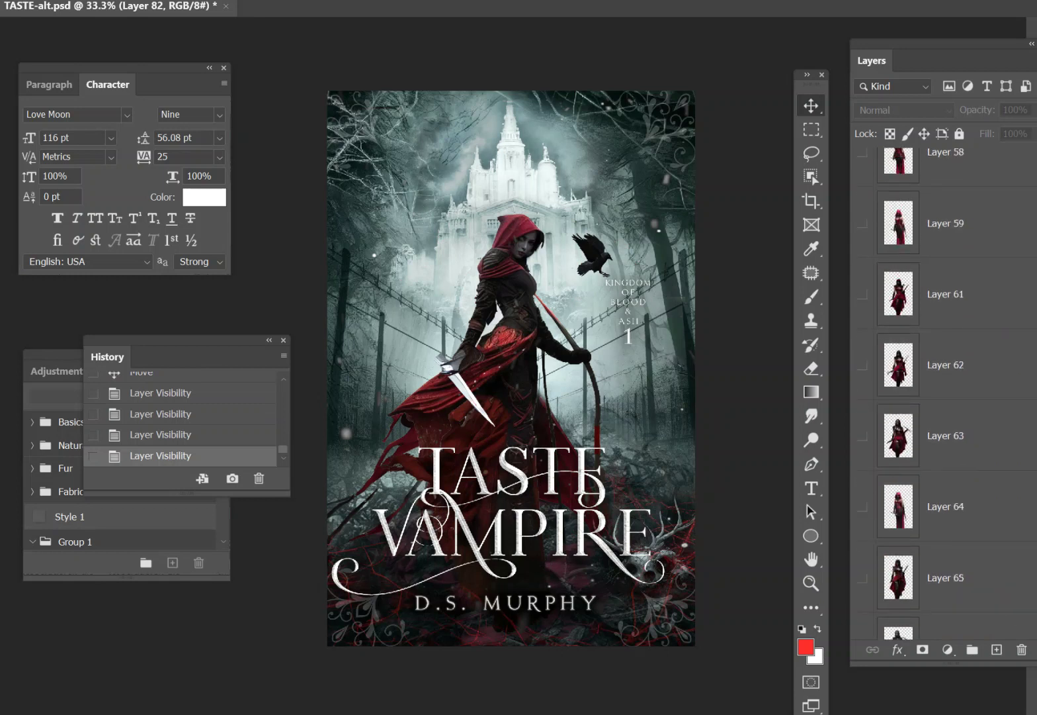
scroll(940, 397, up, 5)
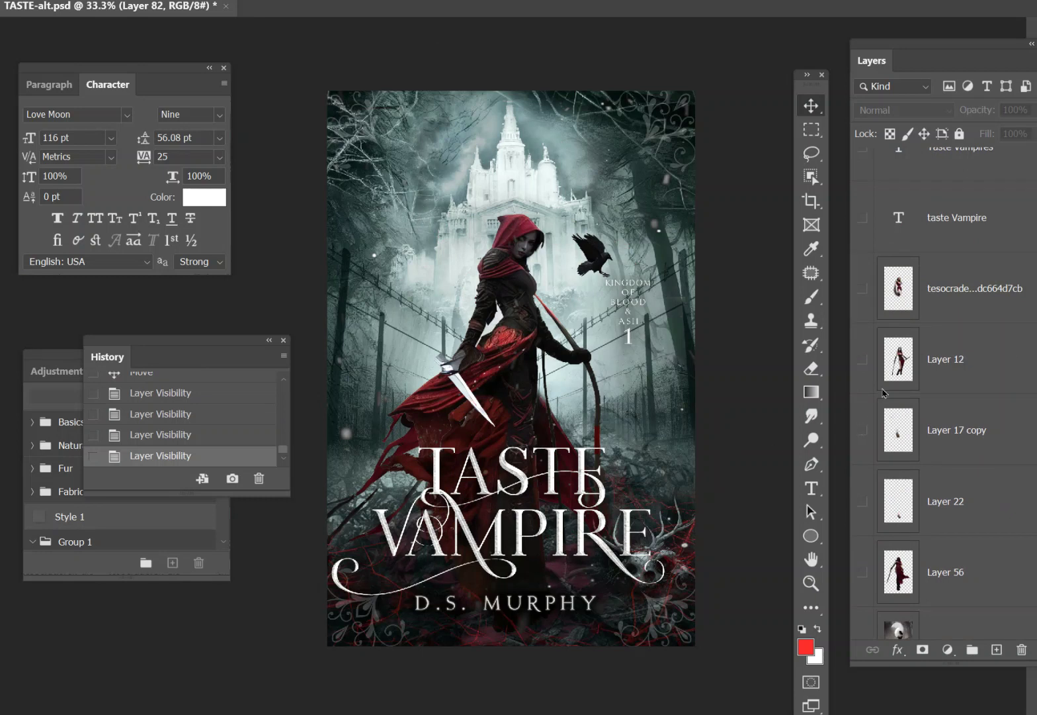
scroll(923, 389, down, 3)
scroll(923, 389, down, 2)
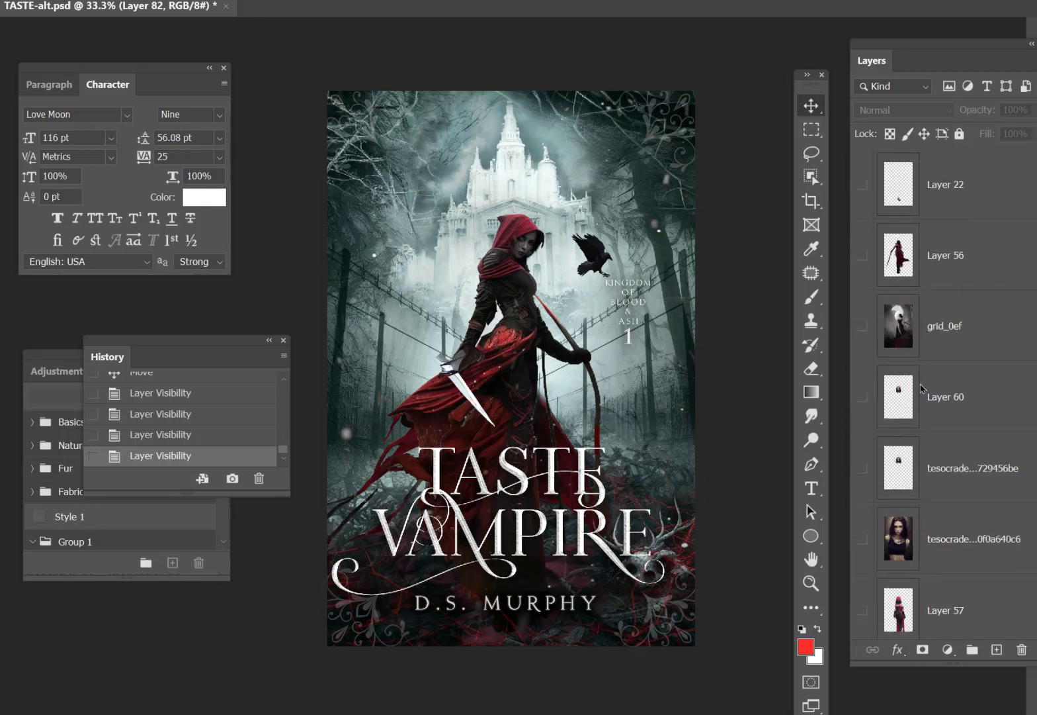
scroll(921, 387, down, 2)
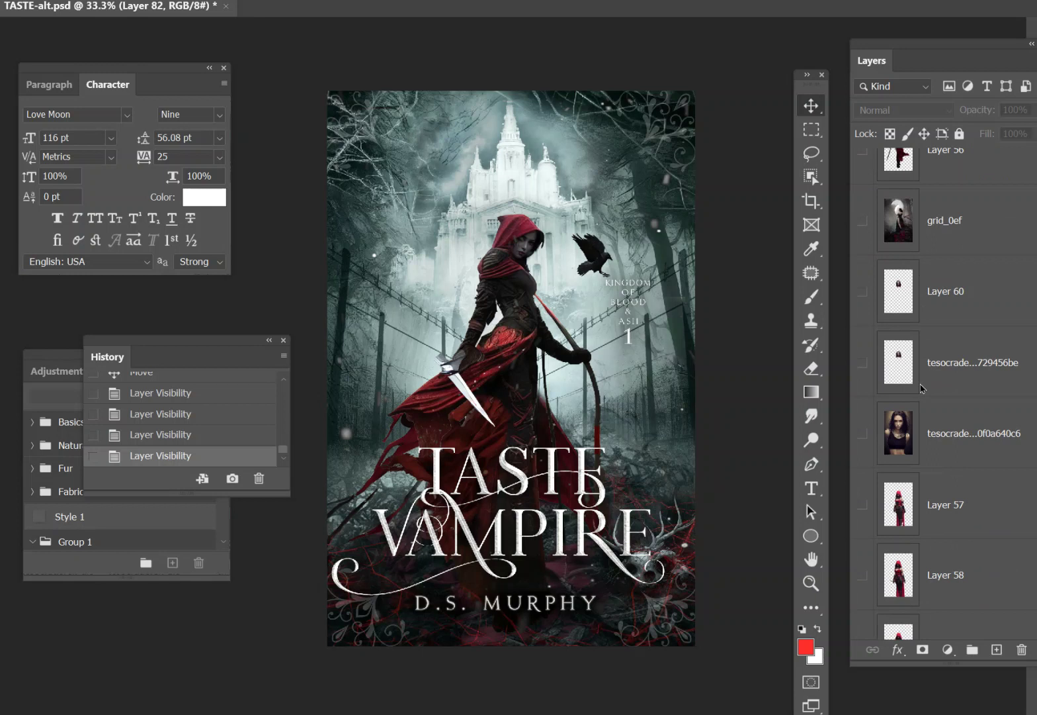
click(863, 400)
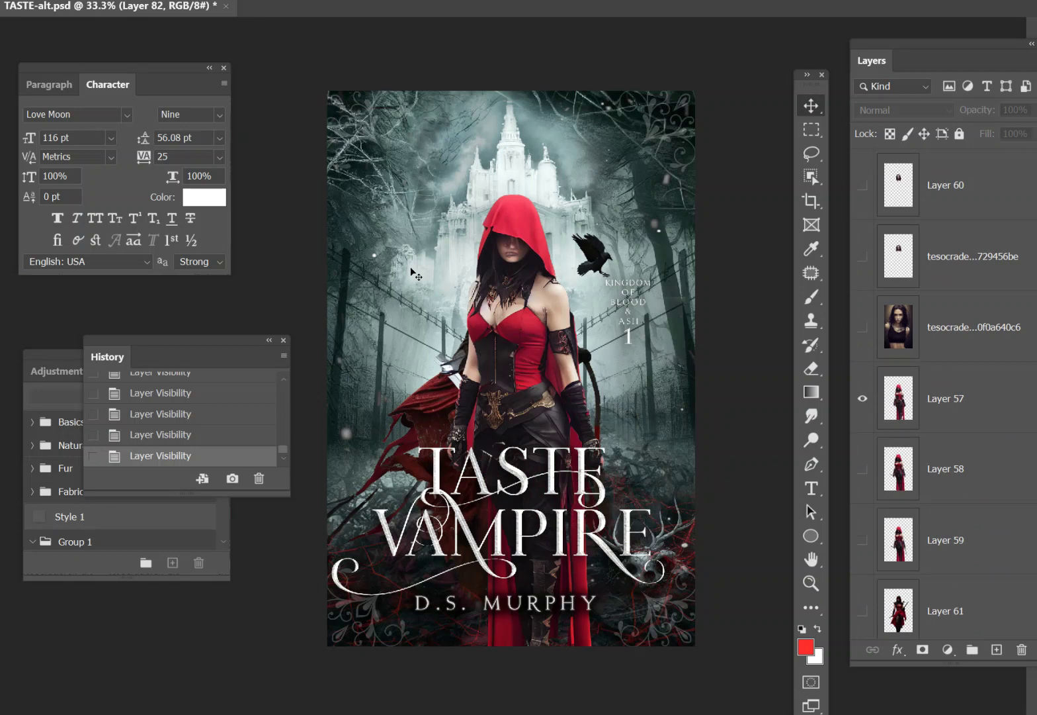
click(862, 398)
click(862, 468)
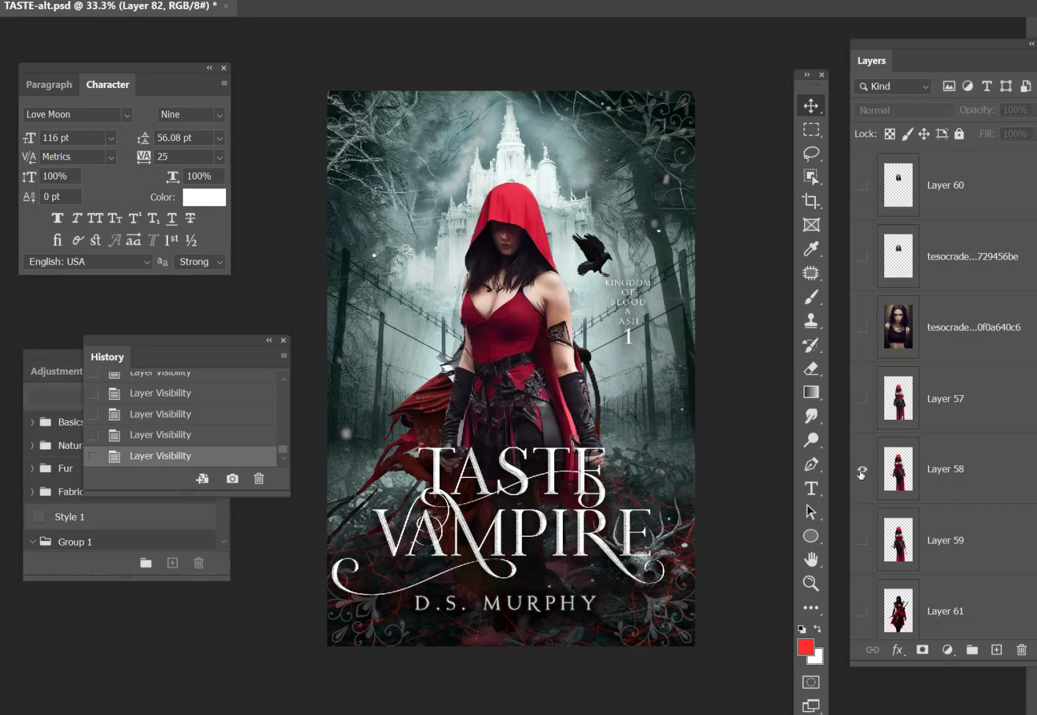
click(862, 469)
click(862, 539)
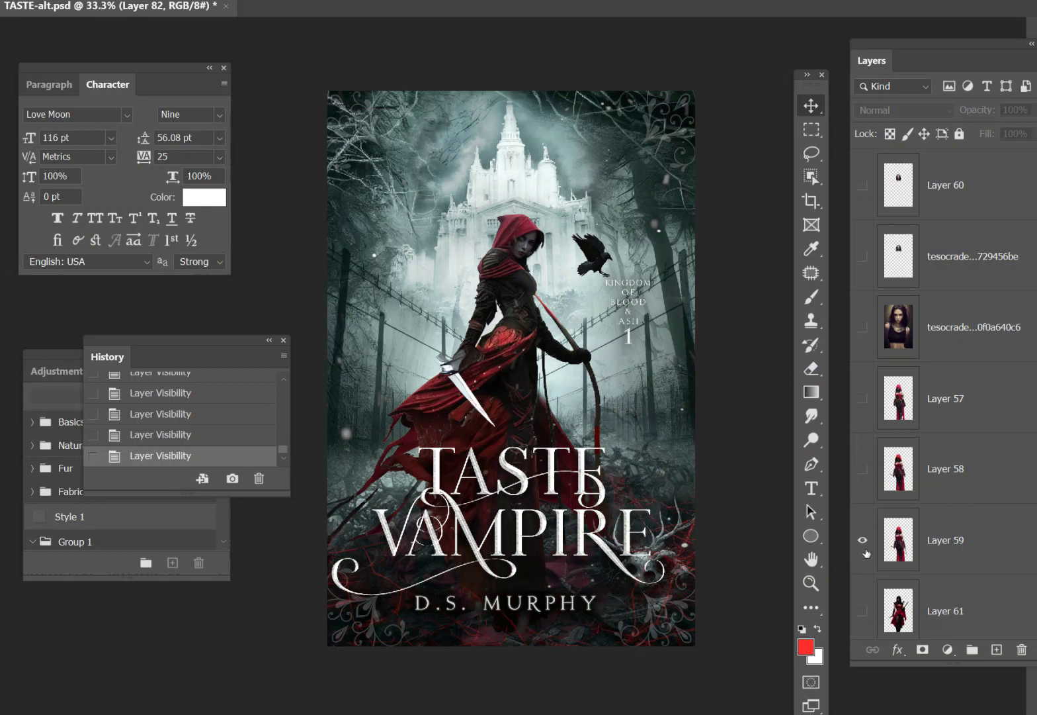
scroll(862, 540, down, 3)
click(862, 330)
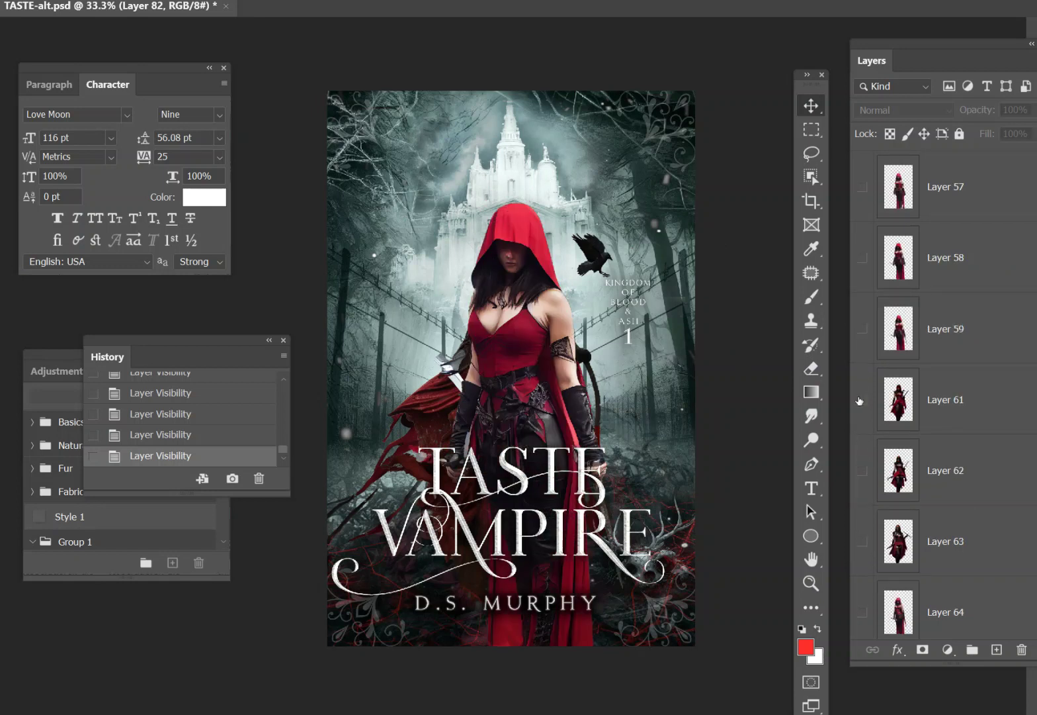
Preview the armed assassin figures on Layer 61, Layer 62 and Layer 63 in turn, hiding each one again
click(862, 401)
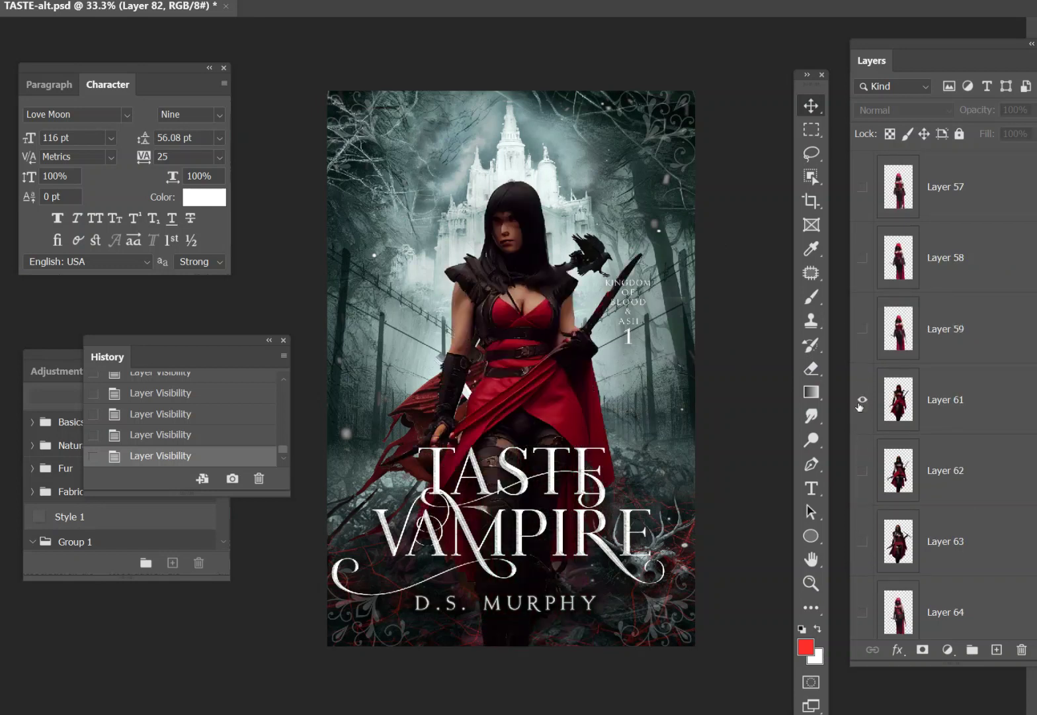
click(860, 405)
click(863, 471)
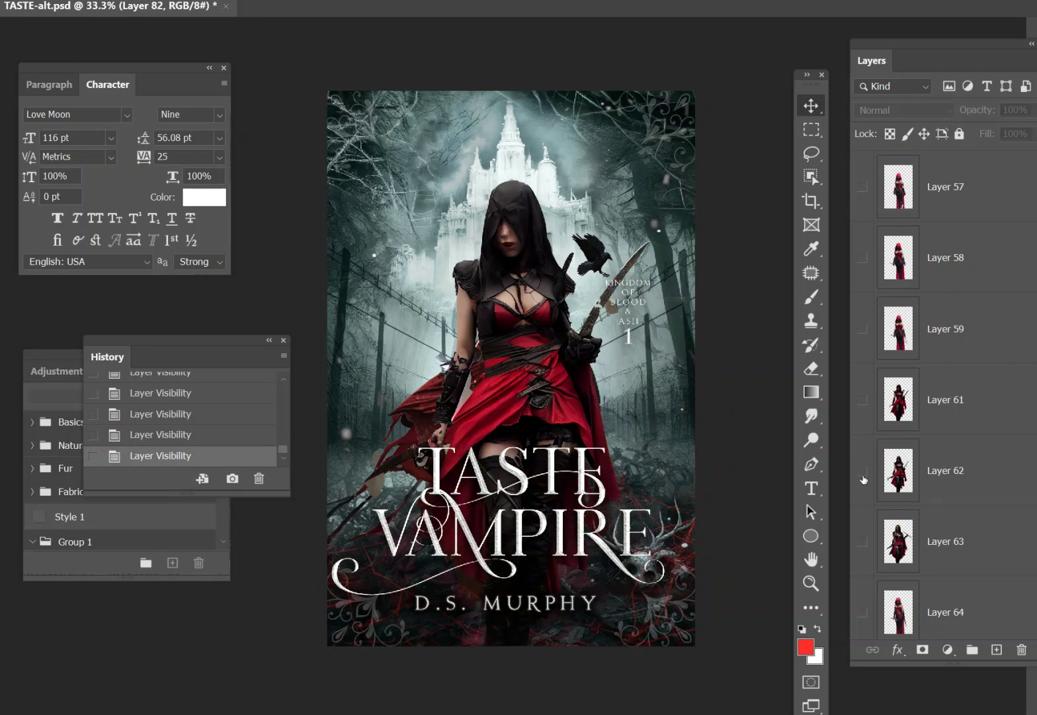
click(862, 472)
click(863, 541)
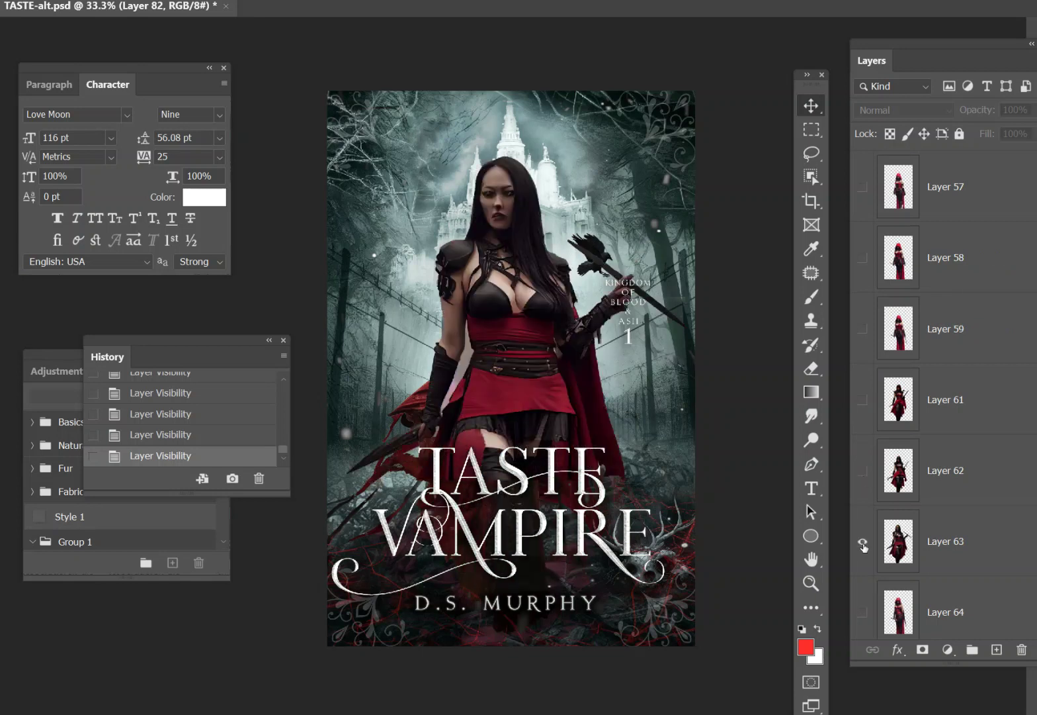
click(863, 542)
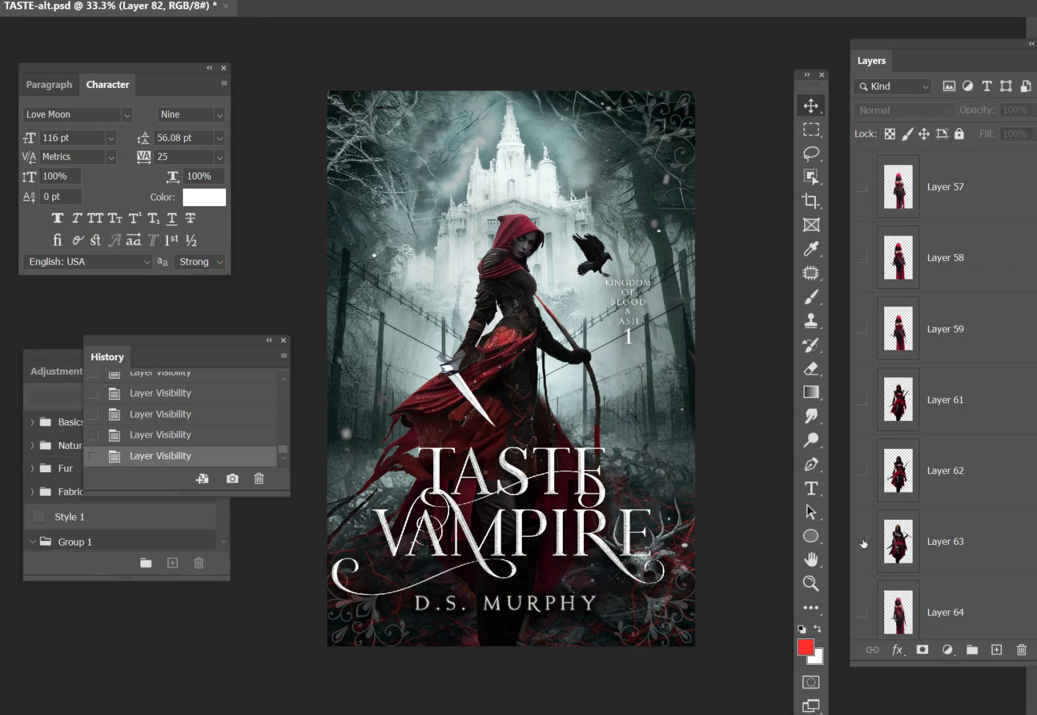
Preview the dark-haired warrior figures on Layer 65 and Layer 66 in turn against the castle background
scroll(862, 529, down, 3)
click(862, 473)
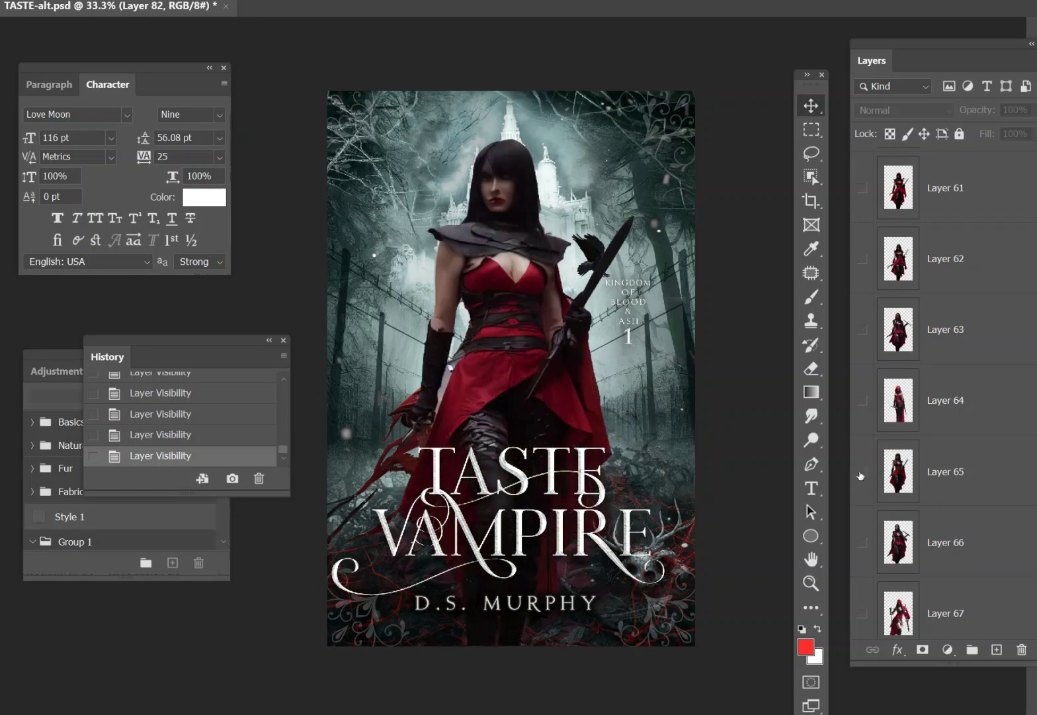
click(863, 473)
click(863, 542)
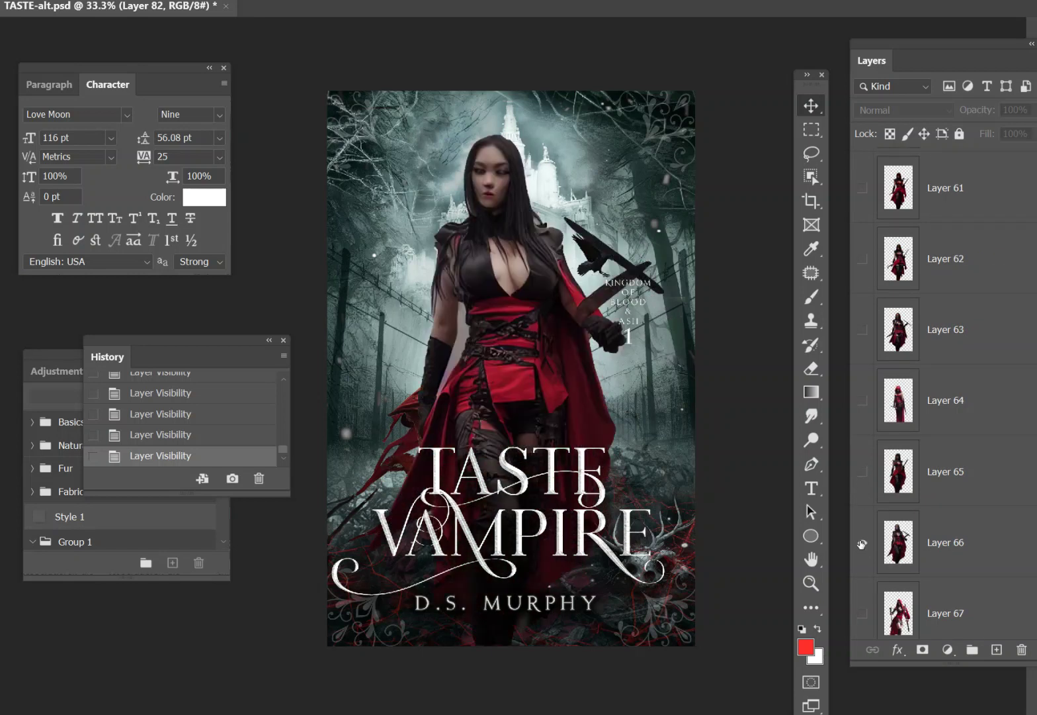
scroll(862, 542, down, 3)
click(863, 336)
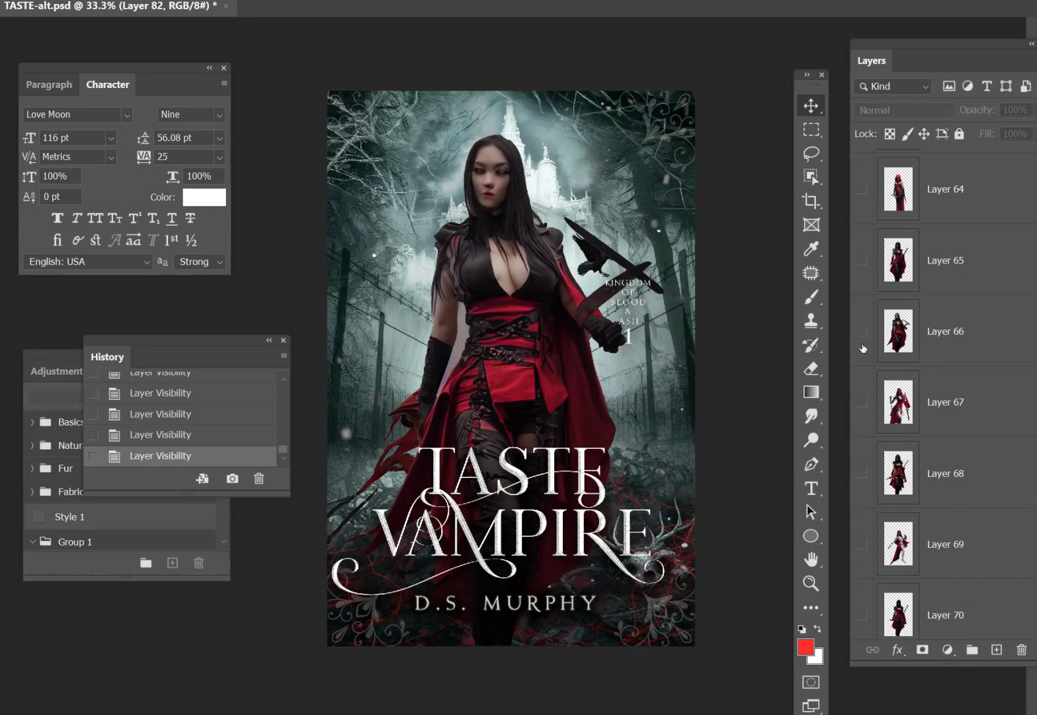
Preview the red-cloaked figure on Layer 67, and compare the cover with and without the black-hooded figure on Layer 68
click(862, 402)
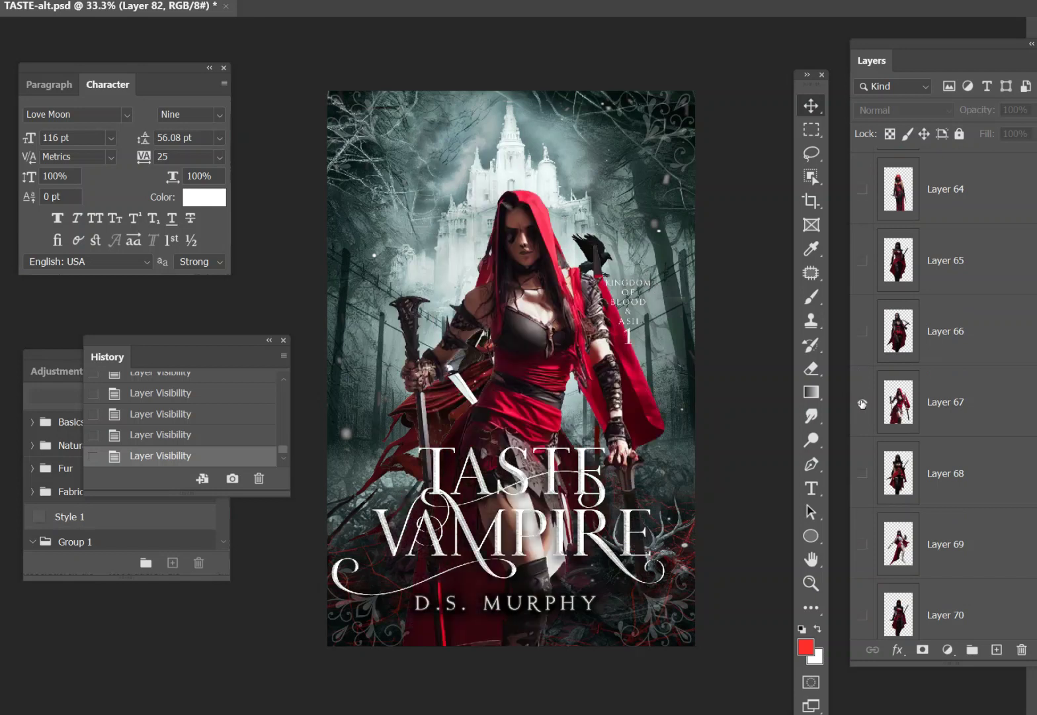
click(863, 402)
click(862, 474)
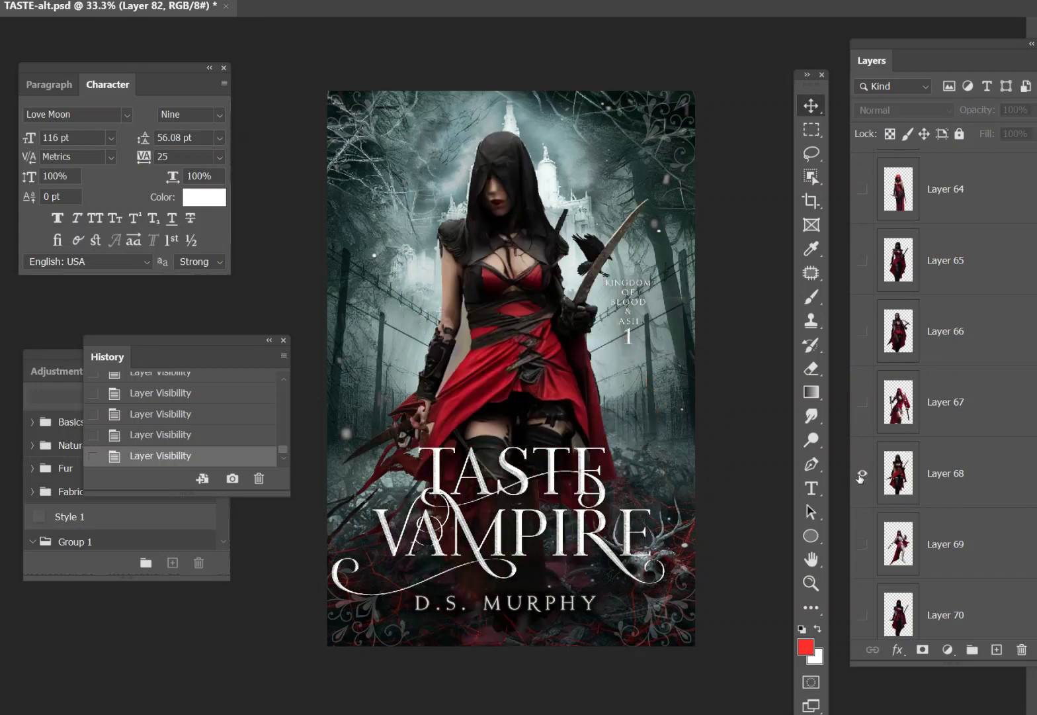
click(862, 474)
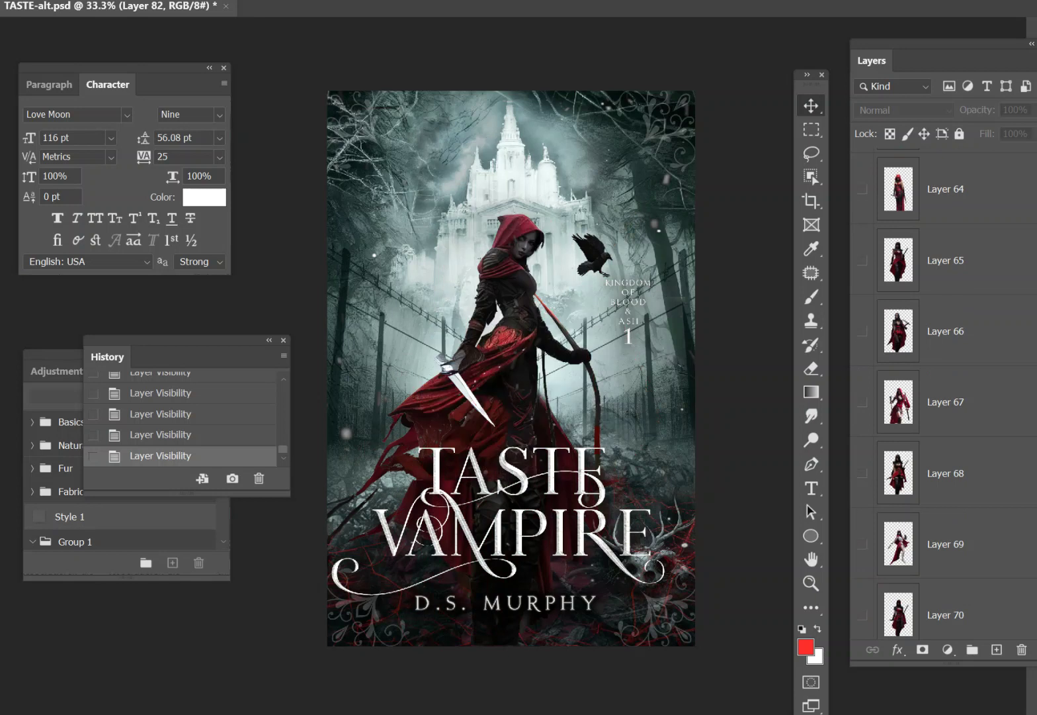
click(863, 474)
scroll(862, 474, down, 3)
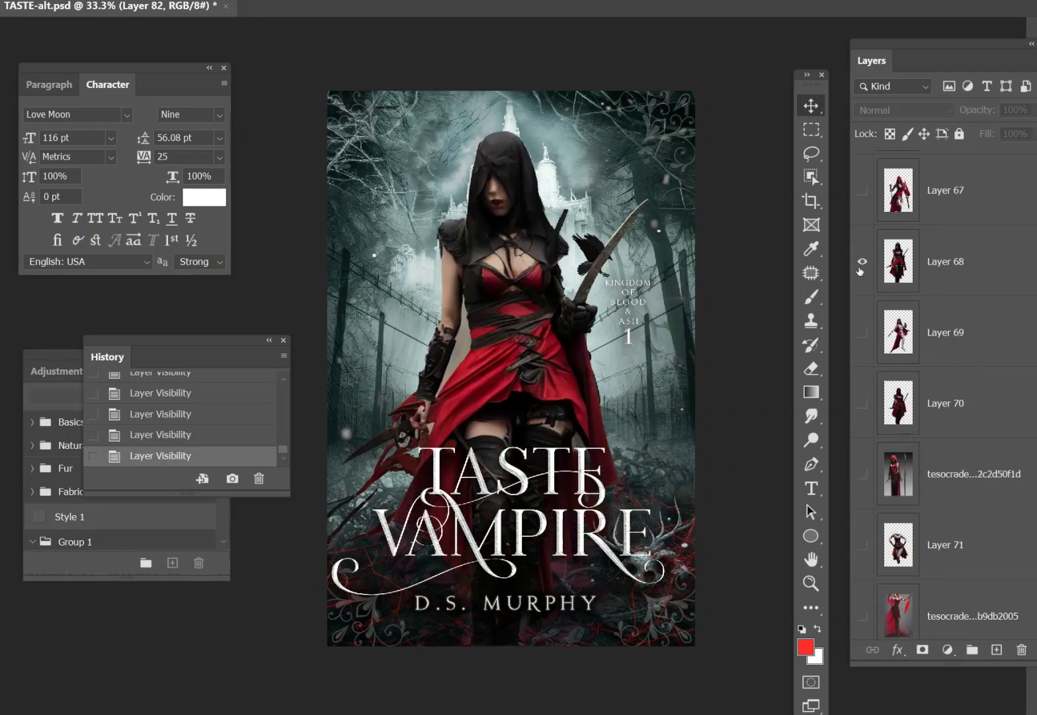
Preview Layer 69, Layer 70 and the gray-background red-hooded figure layer below them one after another
click(863, 332)
click(862, 332)
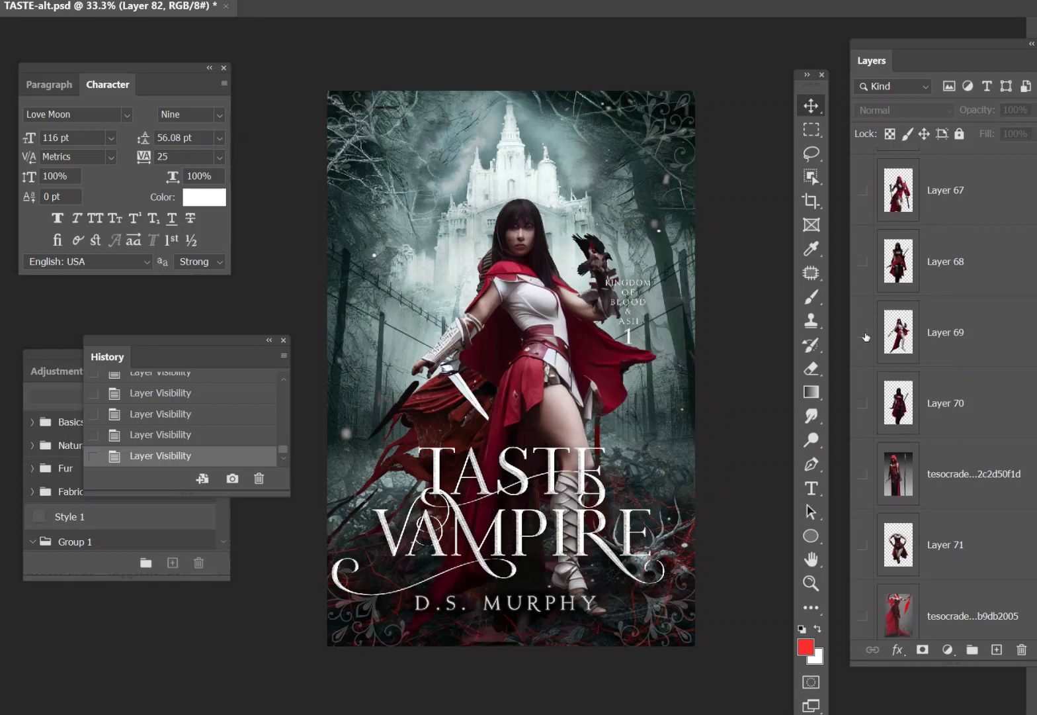
click(864, 335)
click(864, 334)
click(863, 333)
click(863, 403)
click(862, 405)
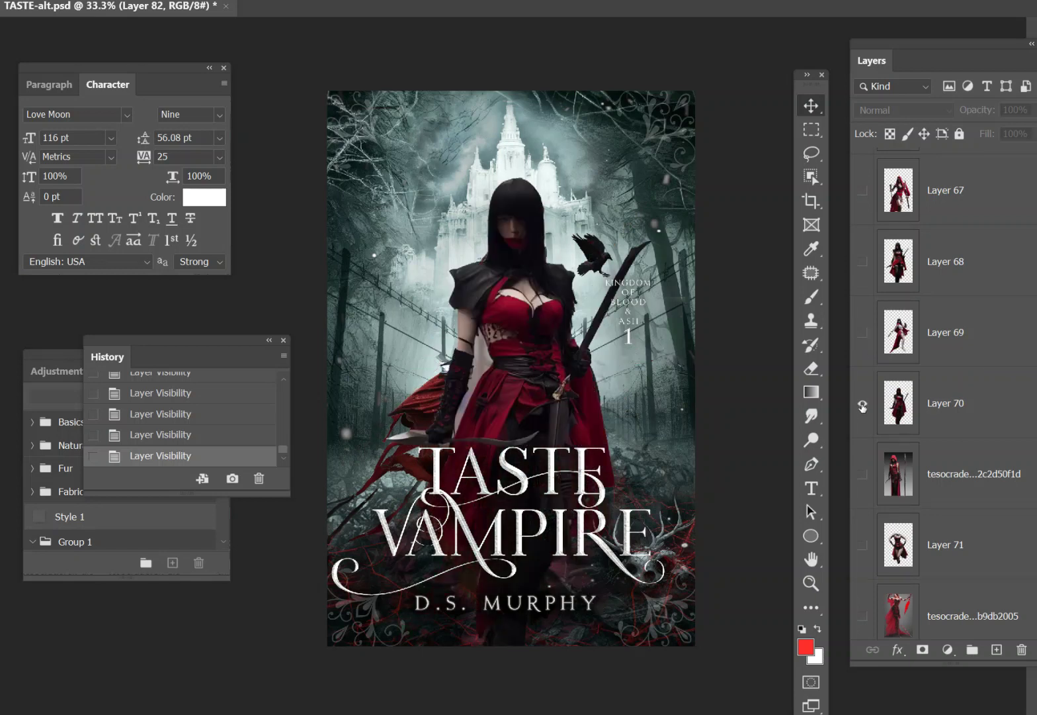
click(861, 474)
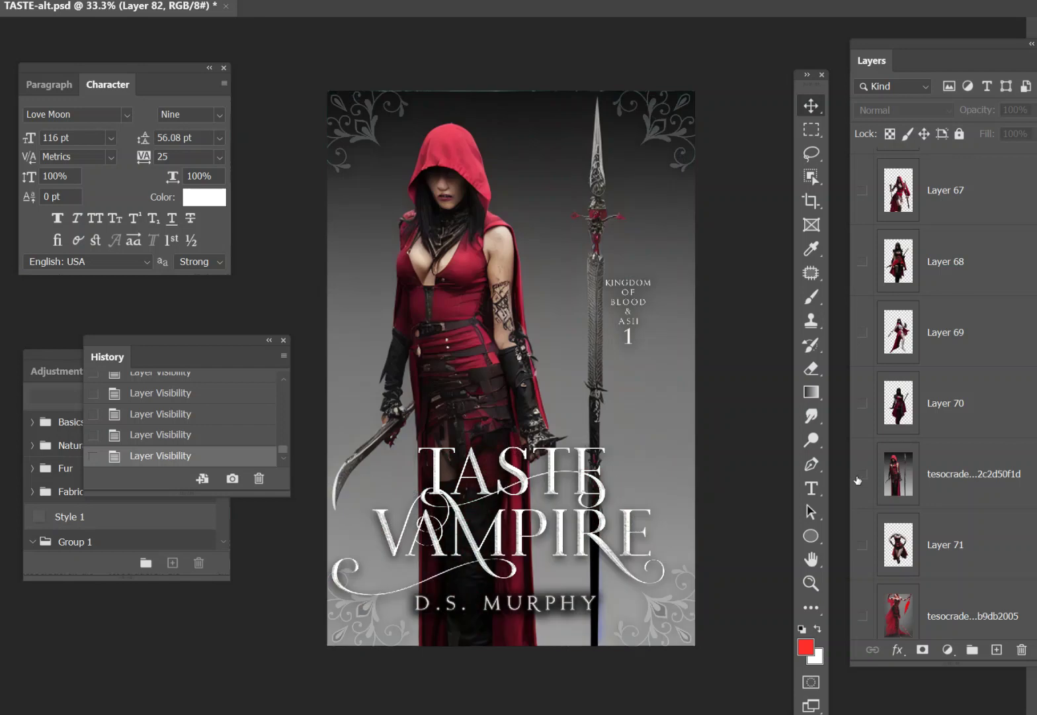
click(859, 477)
Preview the headless red-corset body on Layer 71 and the sword-bearing figure on Layer 72, hiding both again
scroll(858, 478, down, 3)
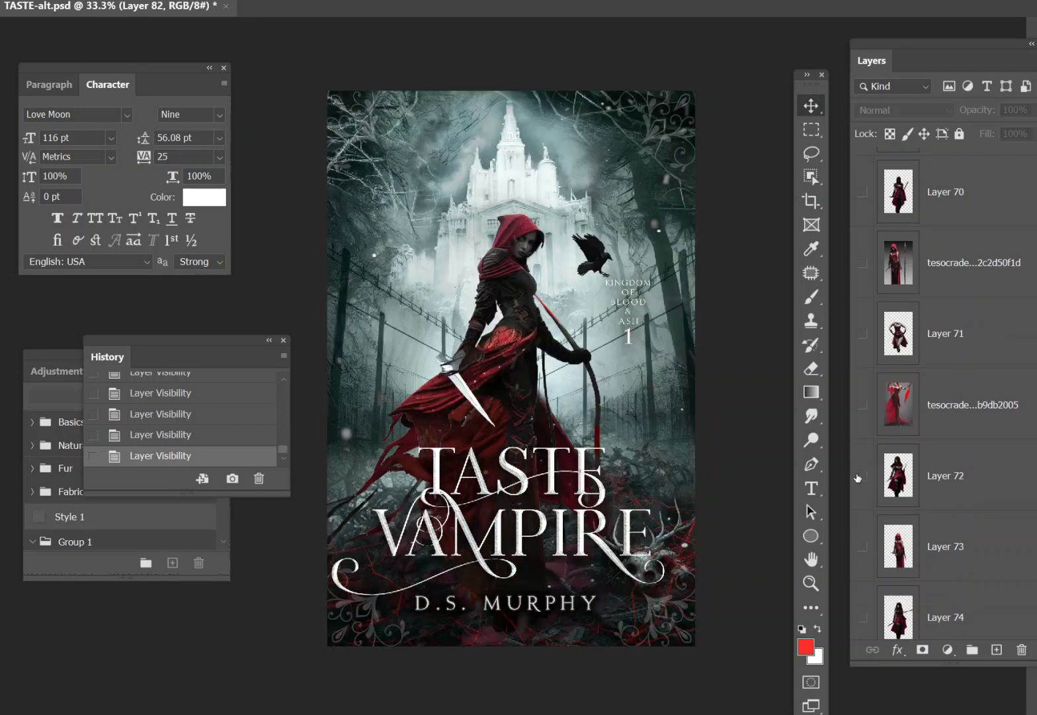
click(861, 335)
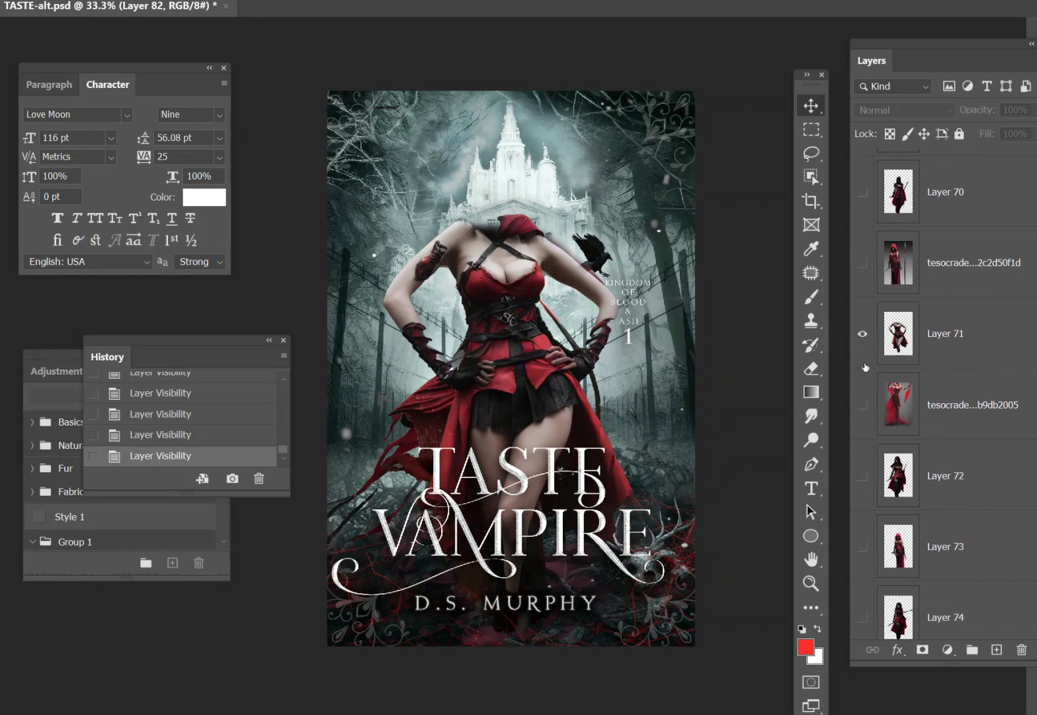
click(863, 478)
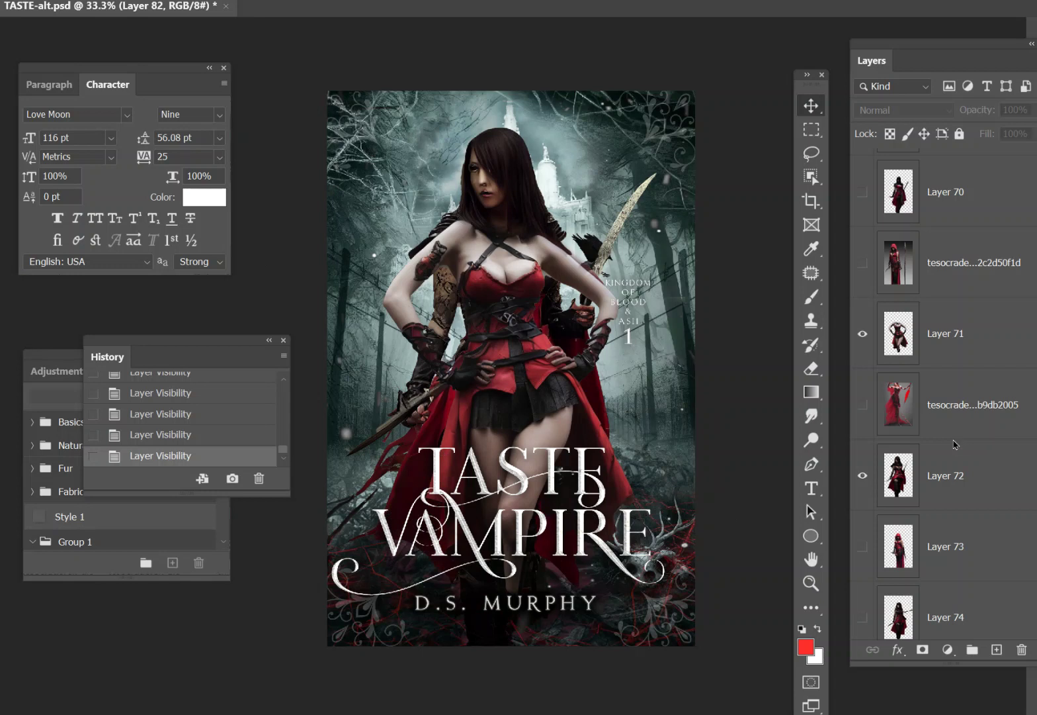
click(863, 333)
click(862, 475)
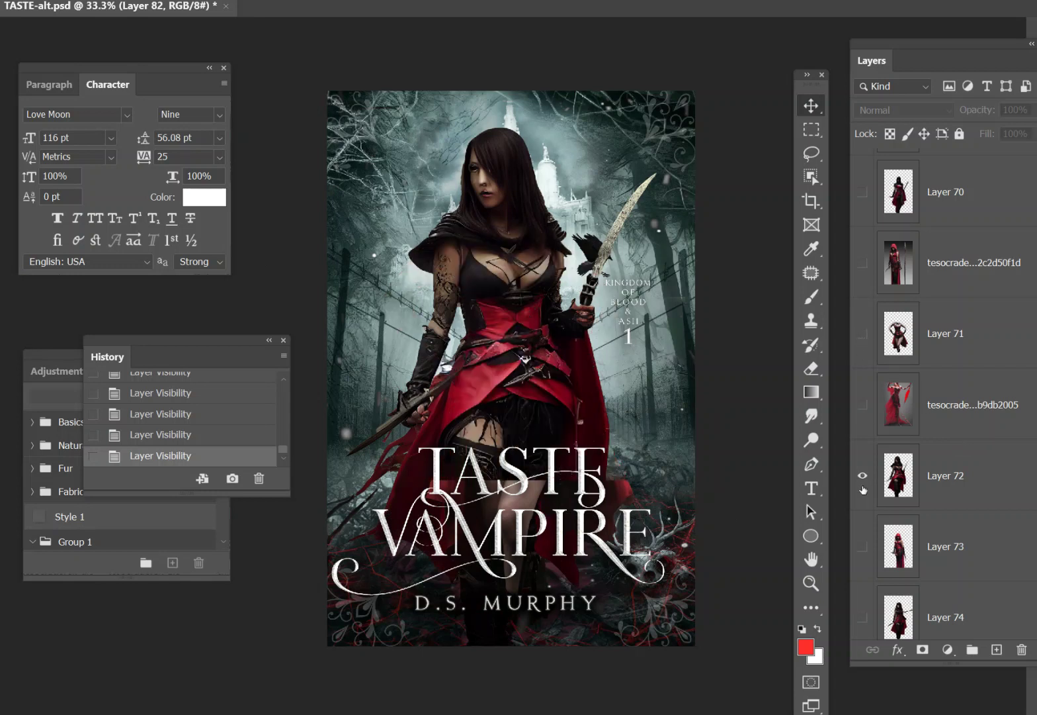
Preview the red-hooded corset figure on Layer 73, comparing the cover with and without it
click(862, 546)
scroll(876, 436, down, 3)
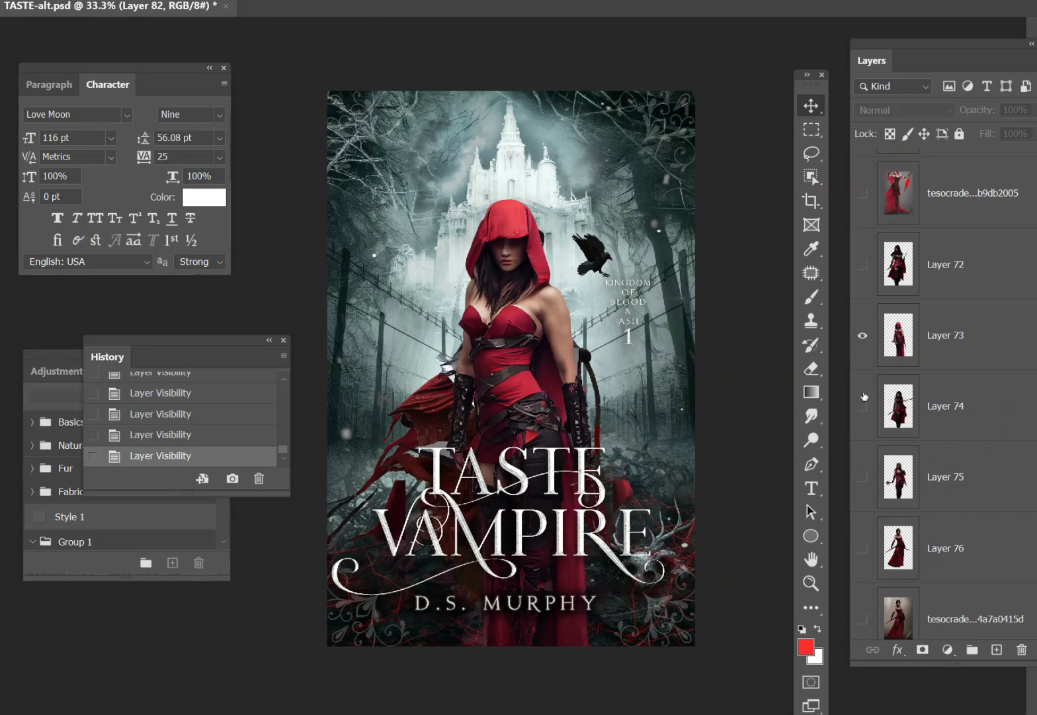
click(862, 336)
click(863, 406)
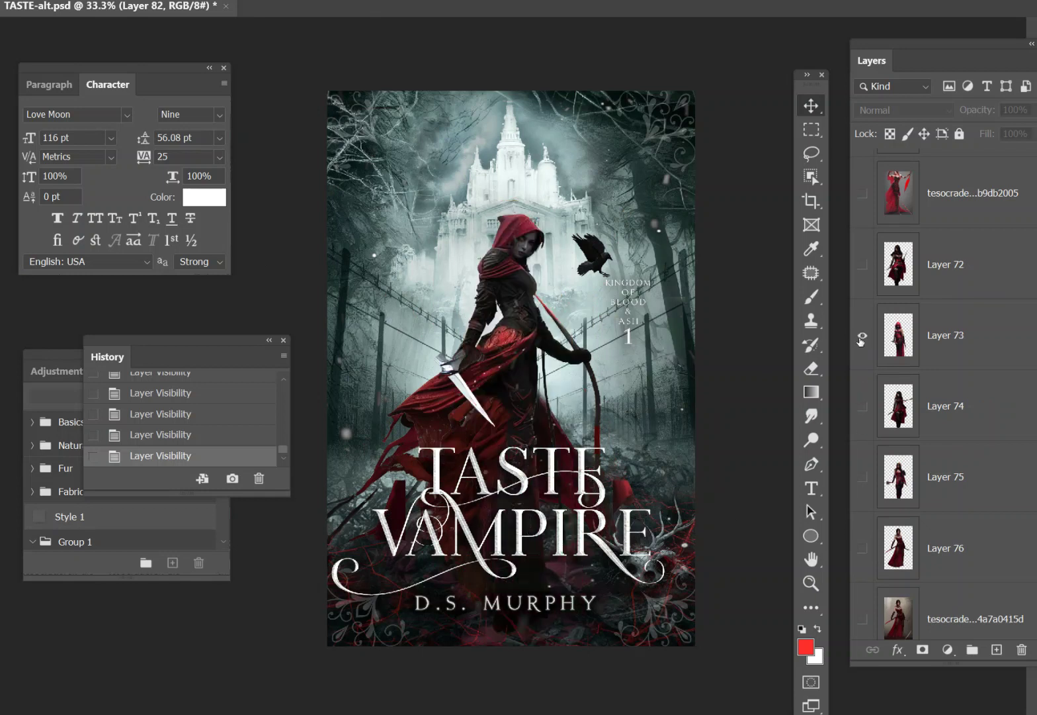
click(863, 335)
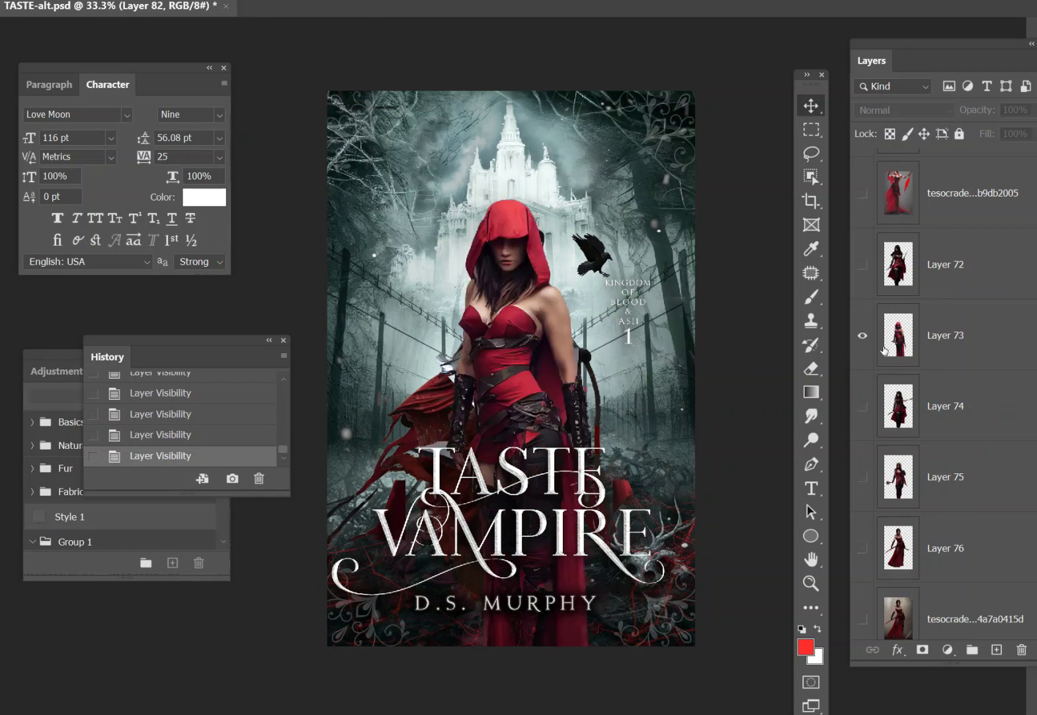
click(863, 335)
Preview the dark-haired warrior figures on Layer 74 and Layer 75 in turn, hiding each again
click(863, 406)
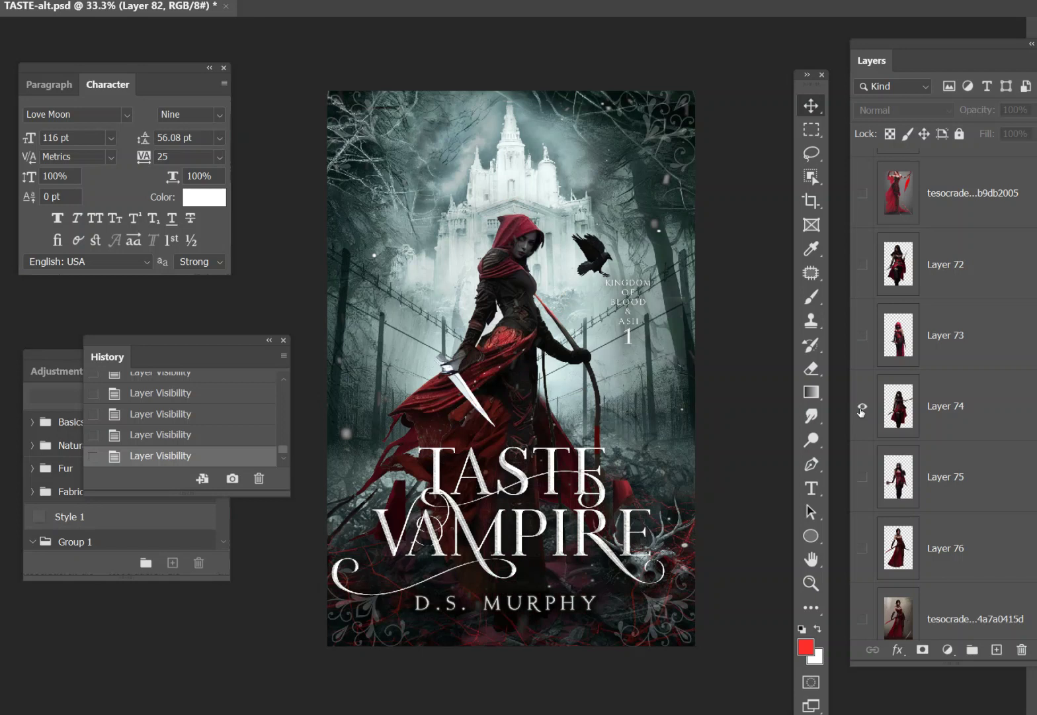
click(862, 407)
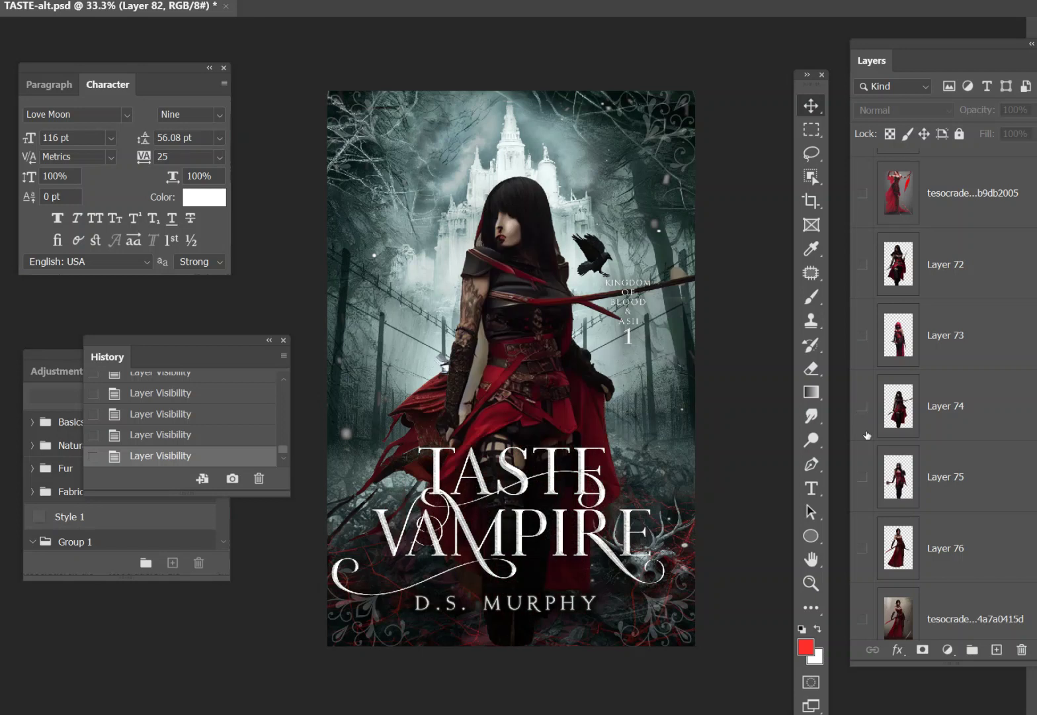
click(860, 477)
click(860, 477)
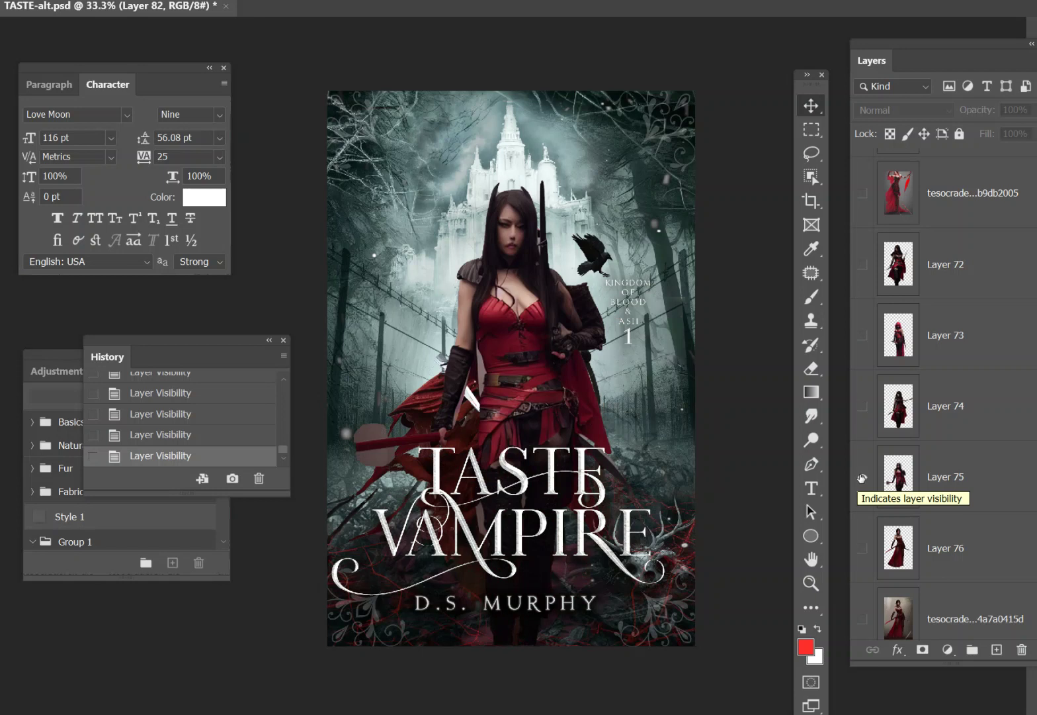
click(862, 477)
Show the short-haired figure in the red dress on Layer 76 and move it lower on the cover with Free Transform
click(862, 556)
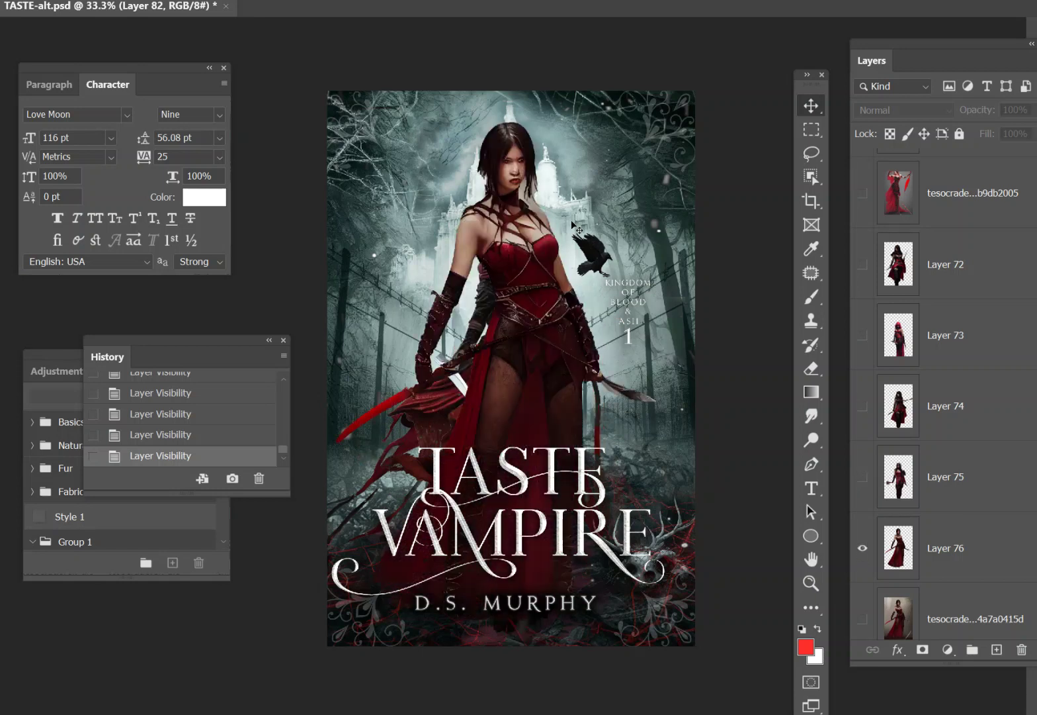
click(54, 1)
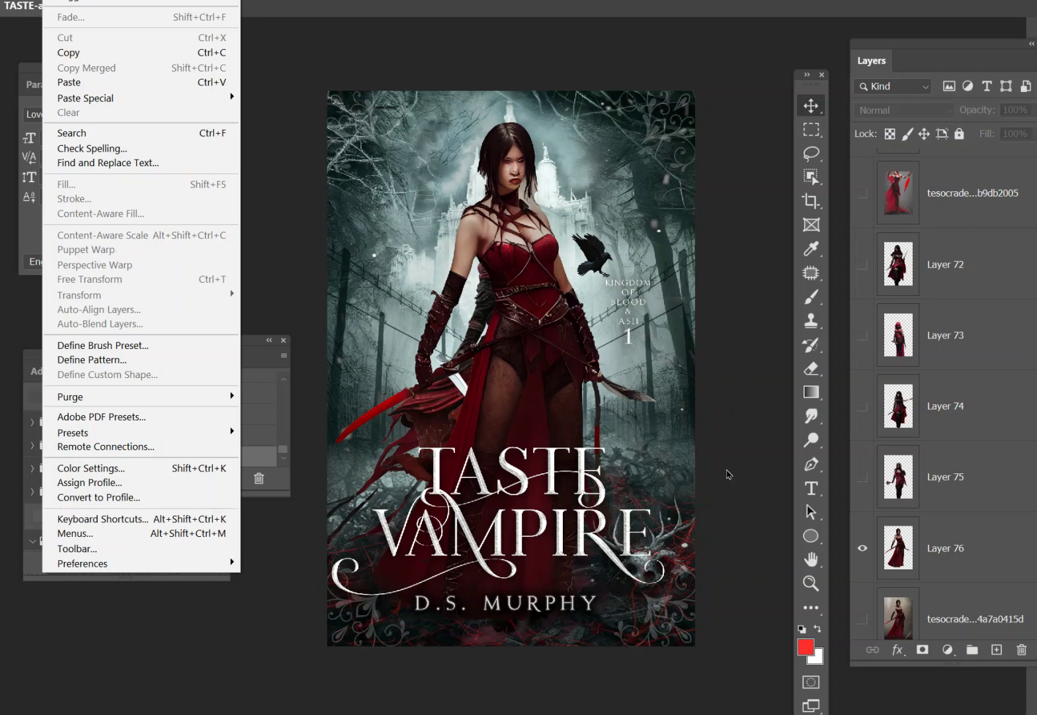
click(438, 118)
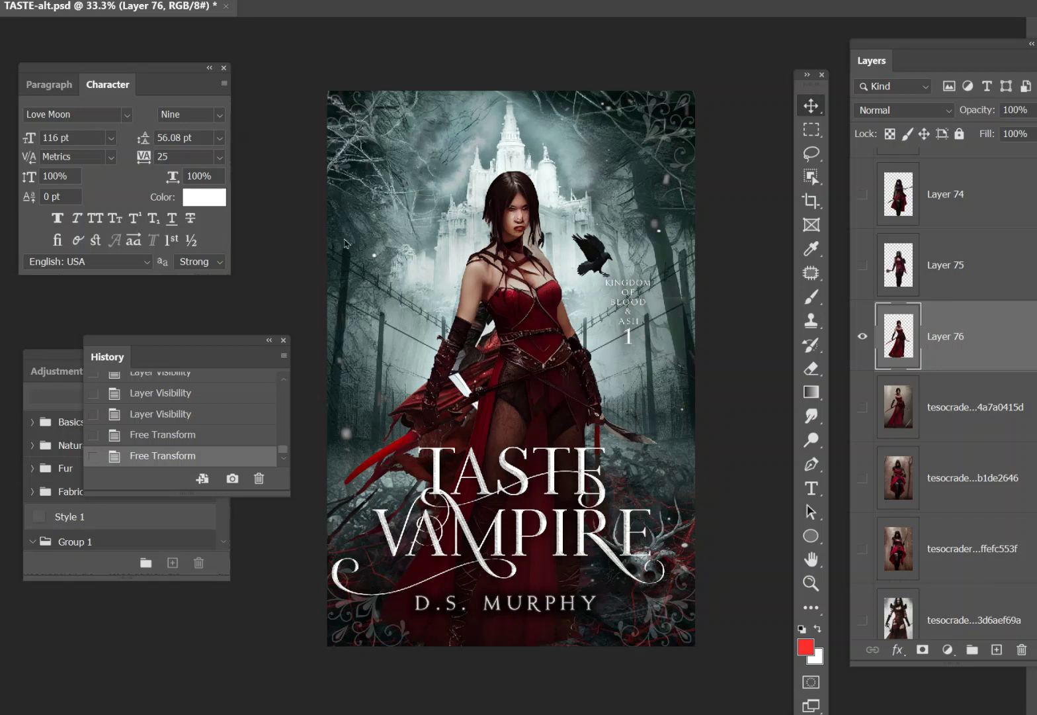
click(863, 337)
click(862, 407)
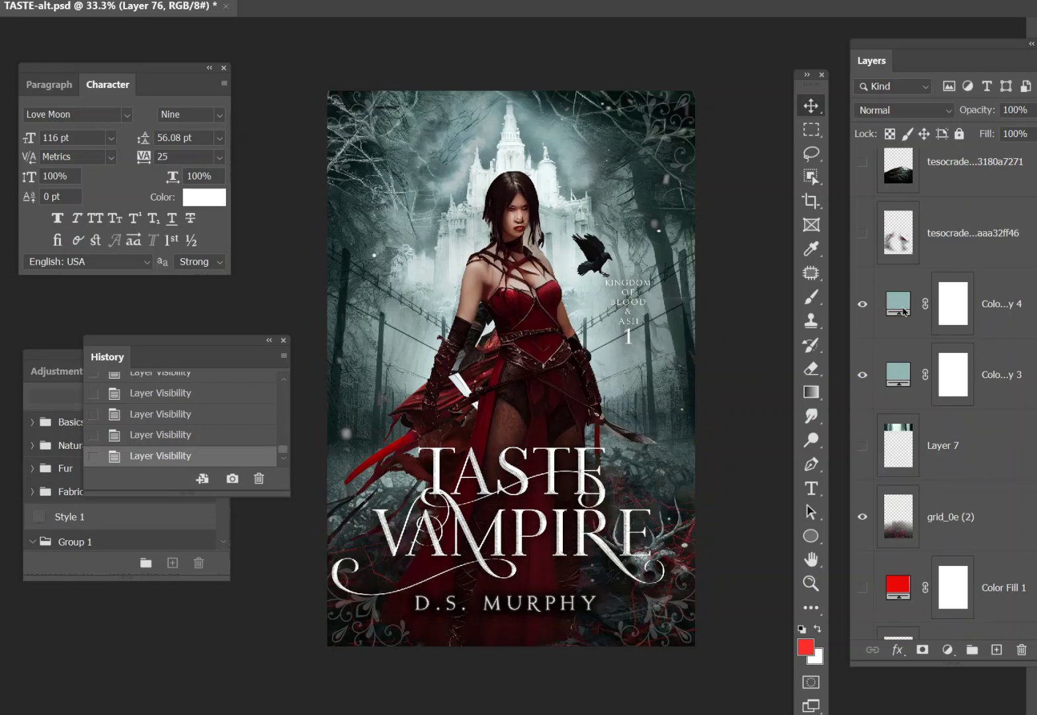
Compare the background without the two teal color fills and with the red Color Fill 1, restoring the teal fills
click(863, 307)
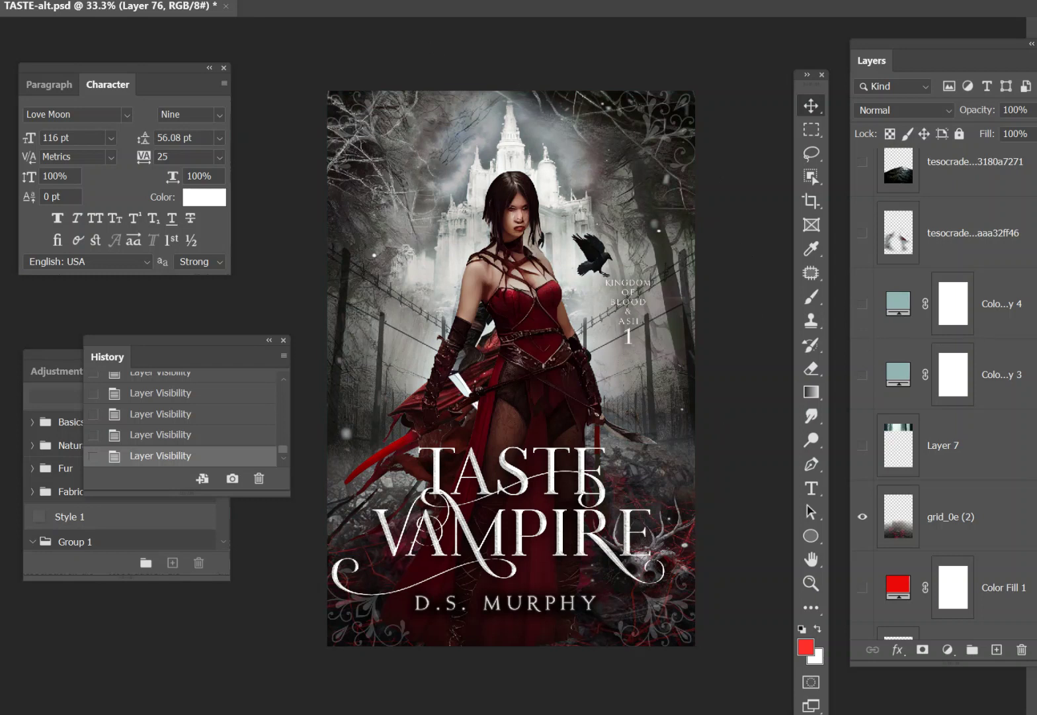
key(ctrl+z)
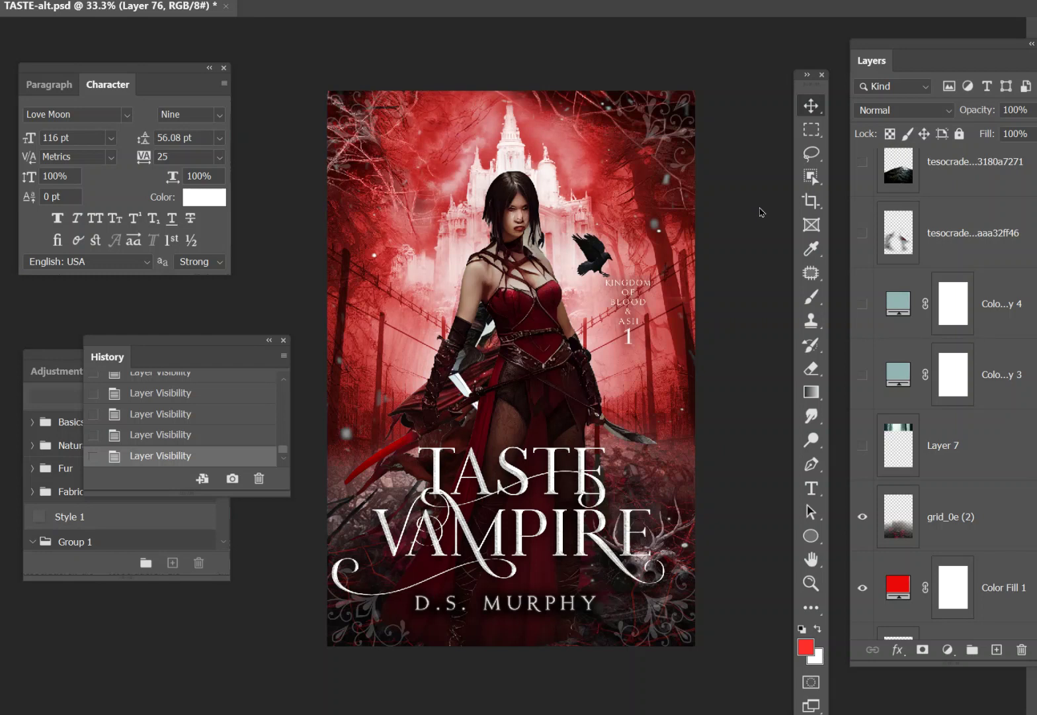
click(862, 588)
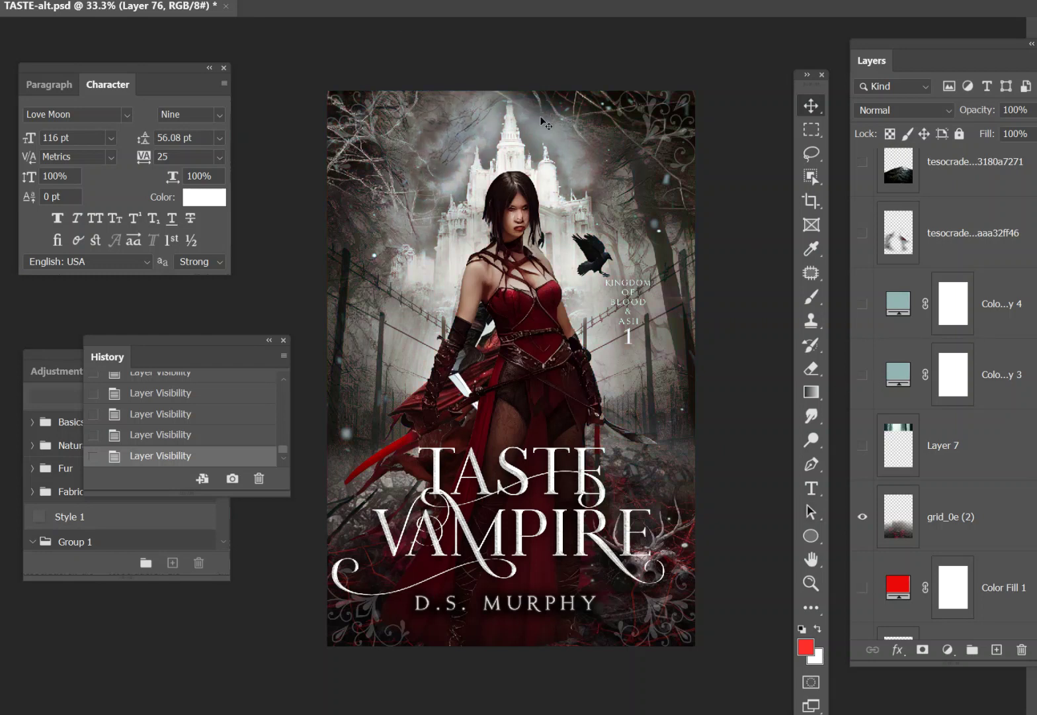
click(863, 375)
click(863, 304)
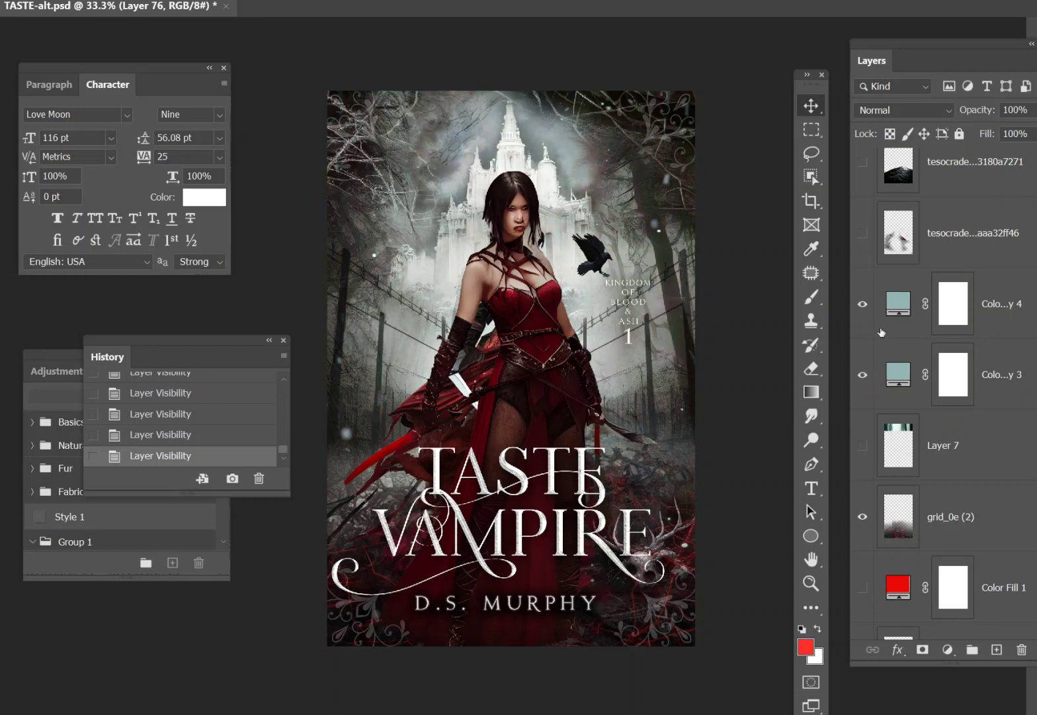
Compare the cover with and without the particles overlay layer, and leave the overlay hidden
scroll(884, 340, up, 15)
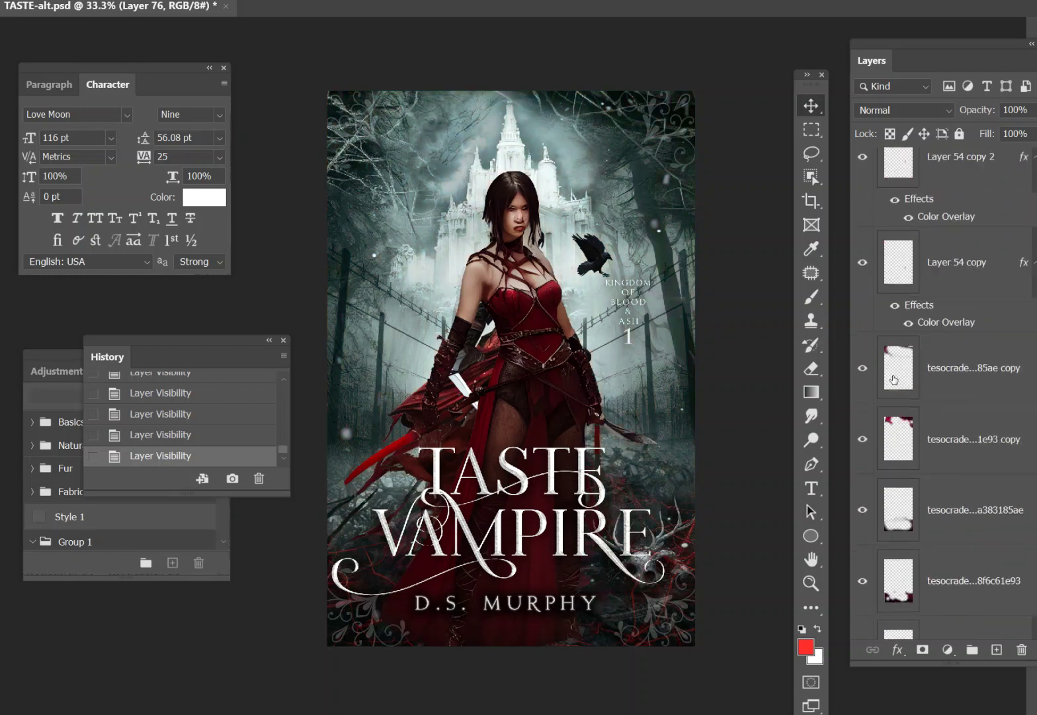
scroll(894, 379, up, 15)
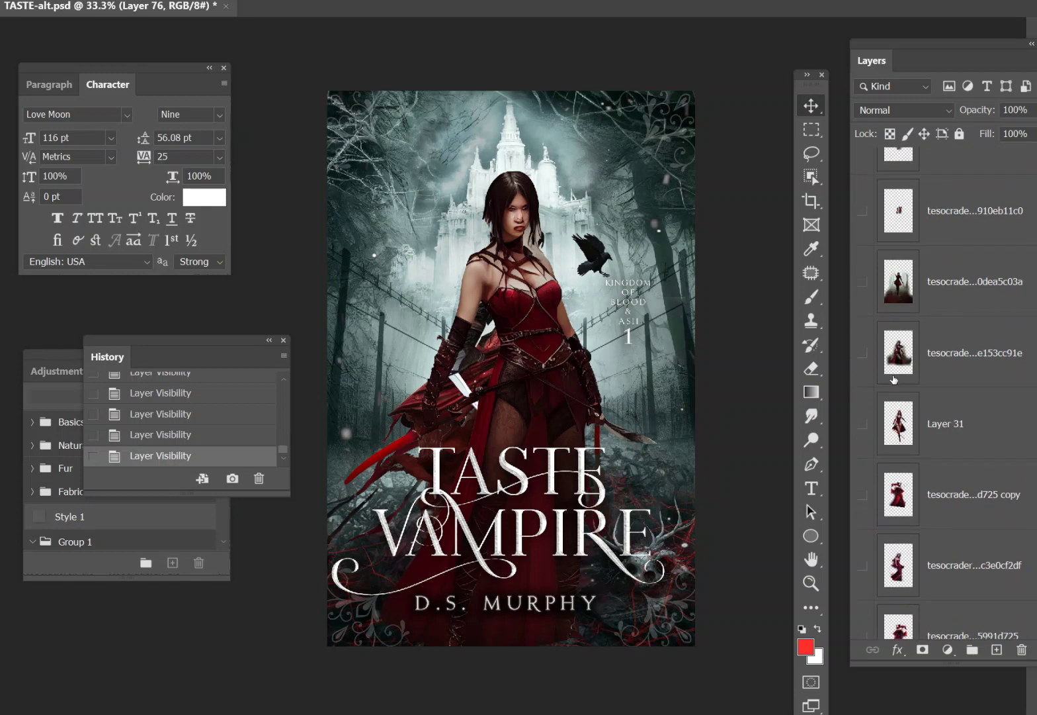
scroll(894, 379, down, 6)
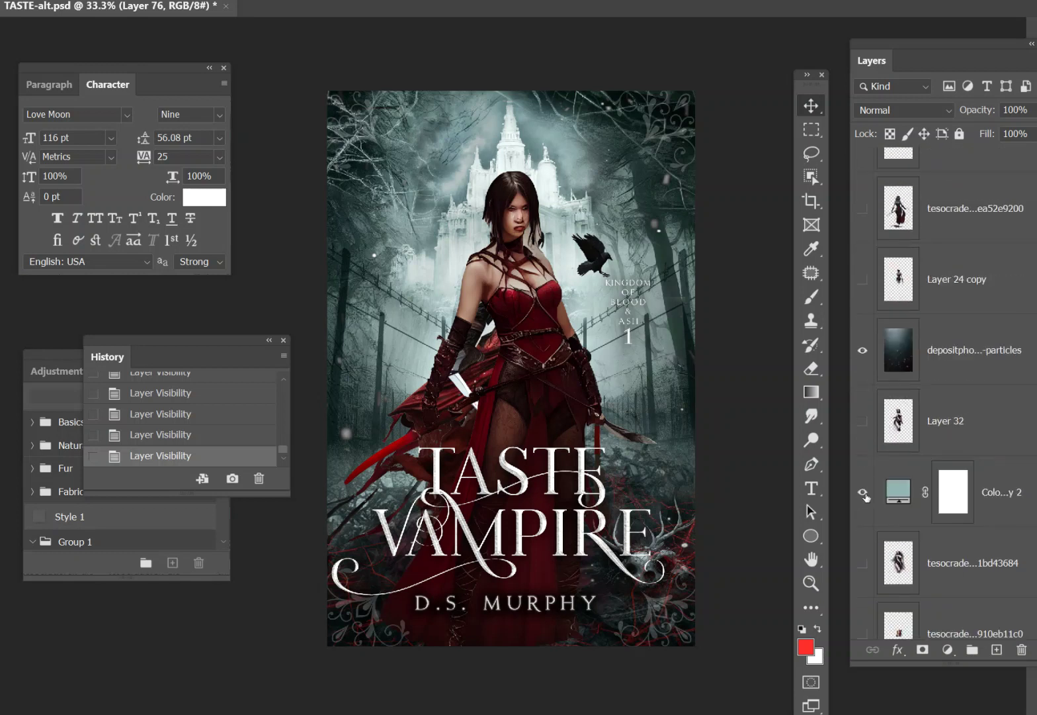
click(863, 352)
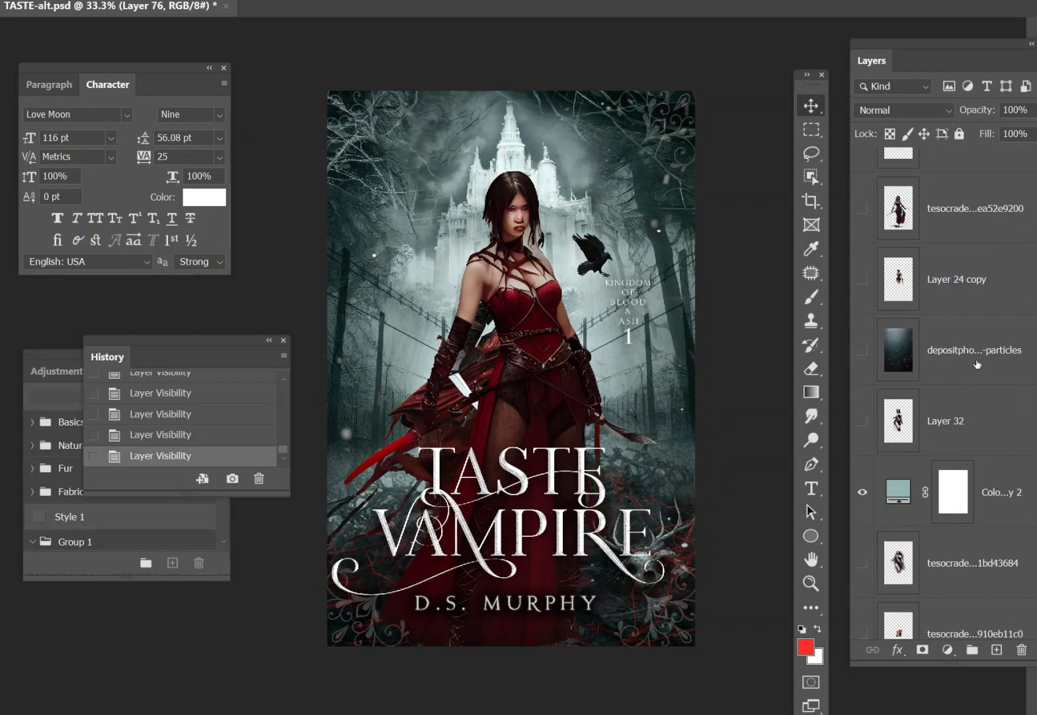
click(863, 352)
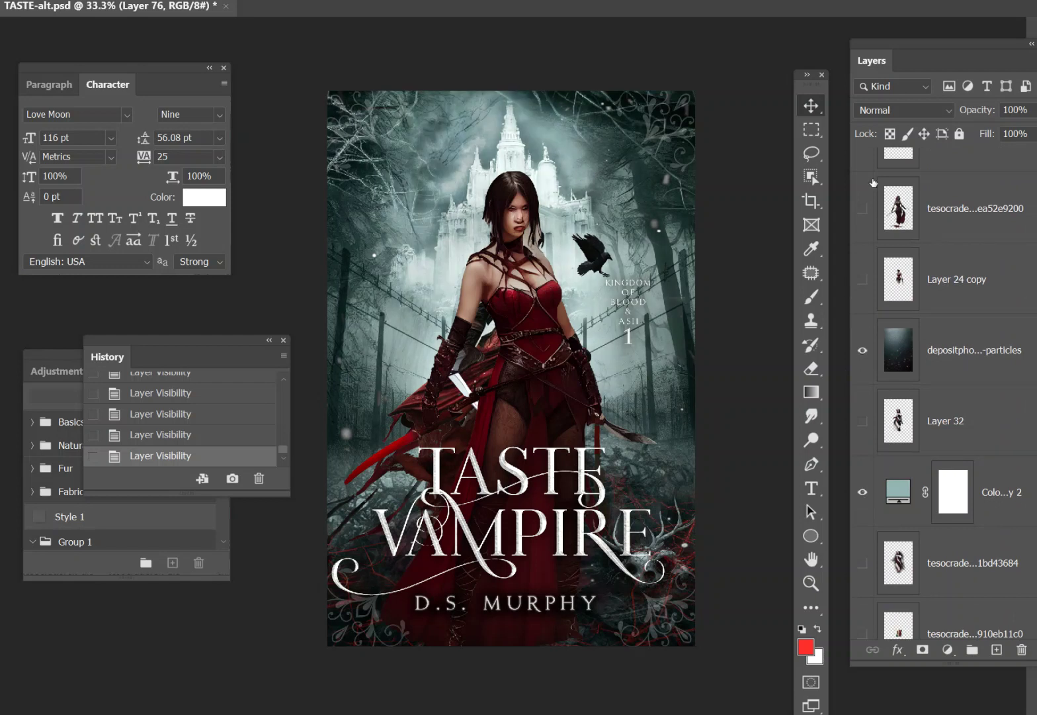
click(898, 110)
click(890, 125)
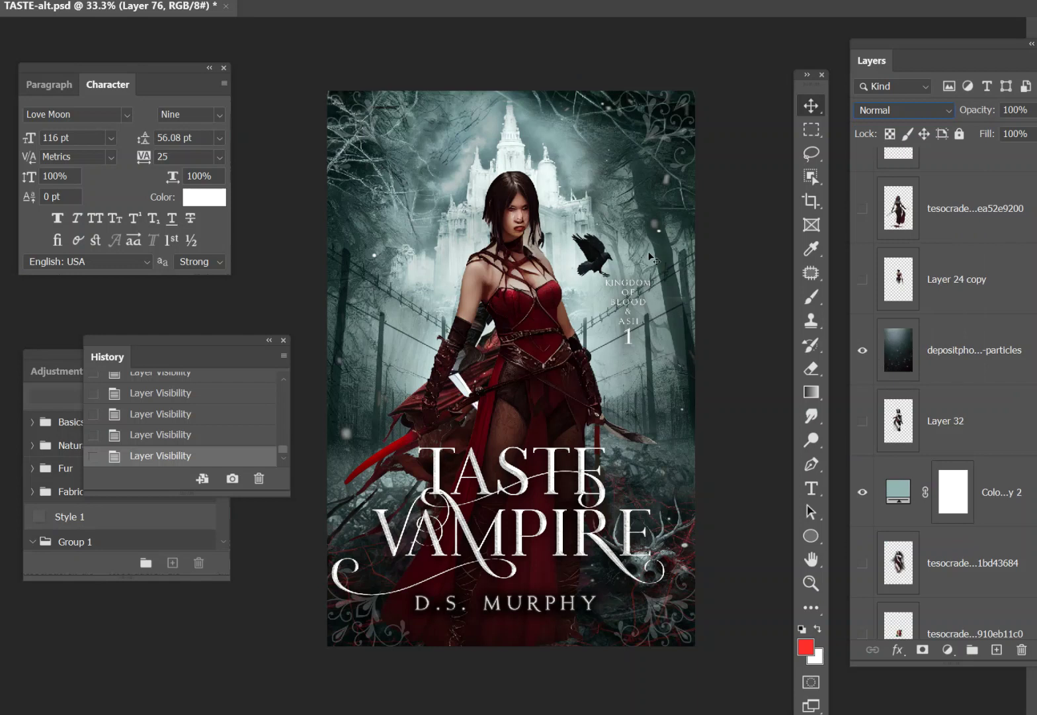
click(863, 351)
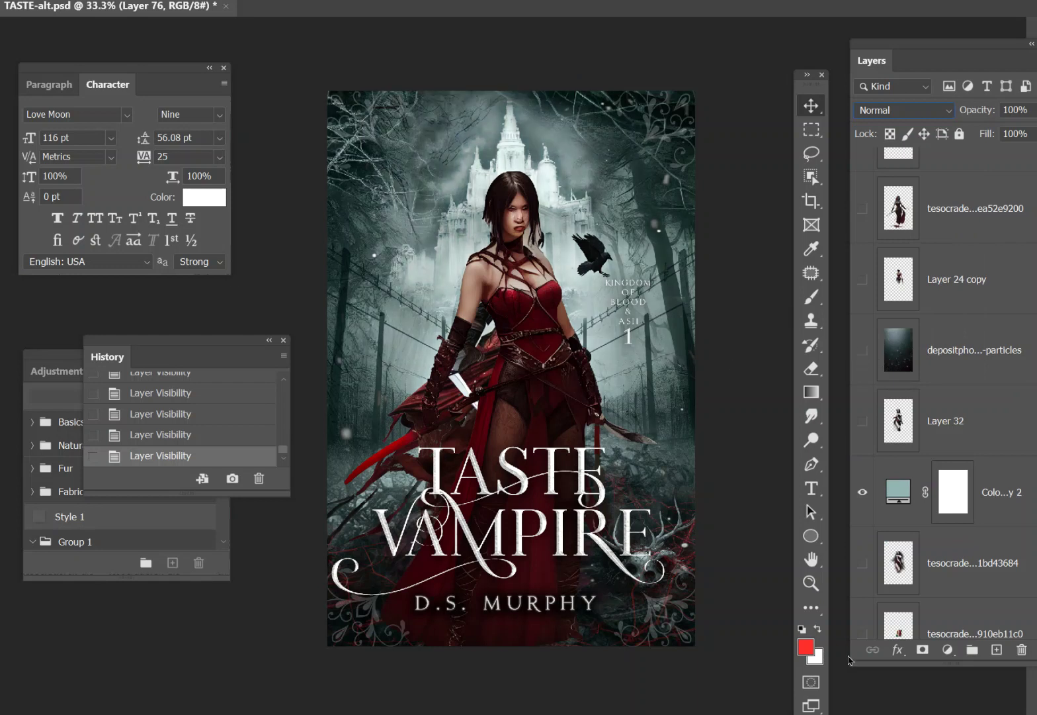
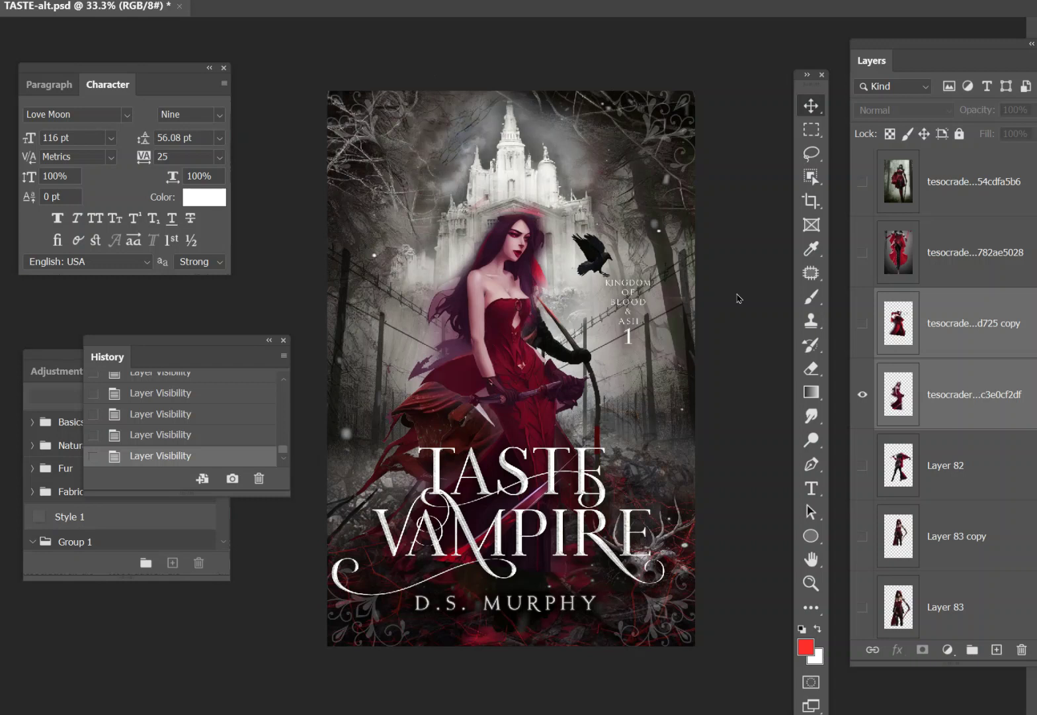
Preview the alternative red-clad figures on the d725 copy layer, Layer 82 and Layer 83 copy against the desaturated background
click(864, 327)
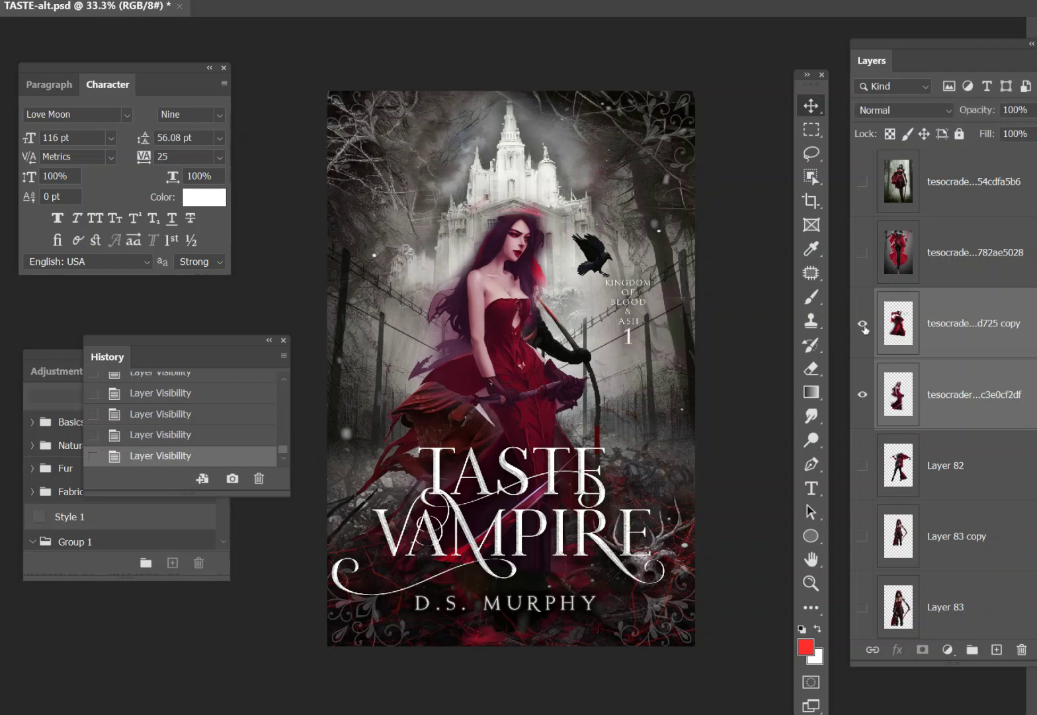
click(811, 368)
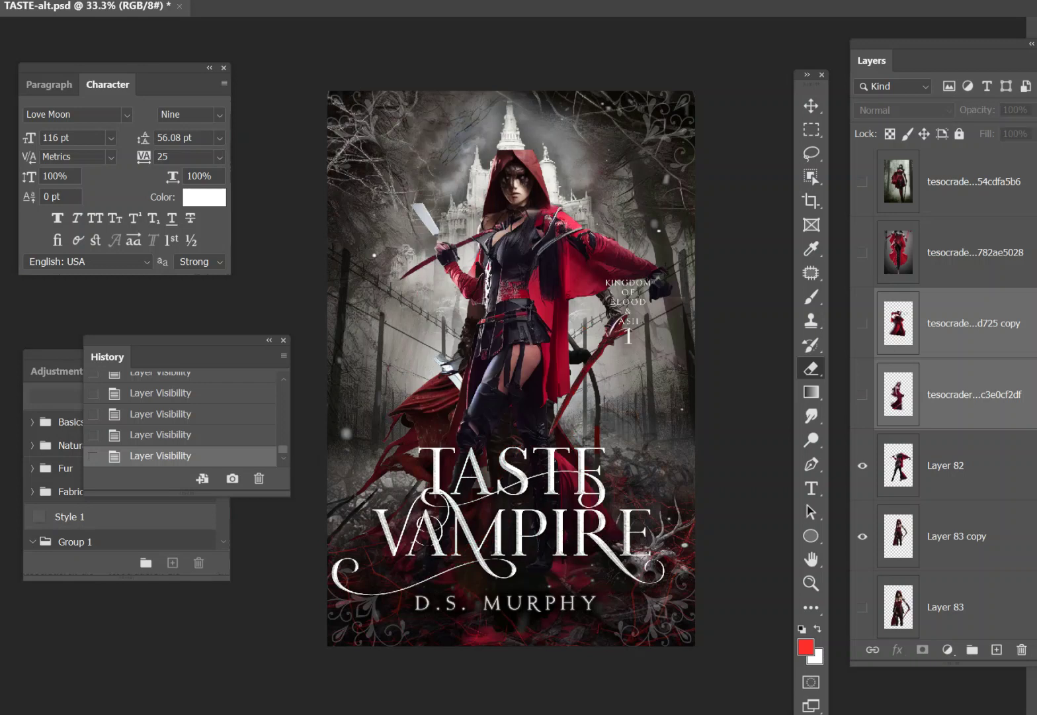
click(863, 466)
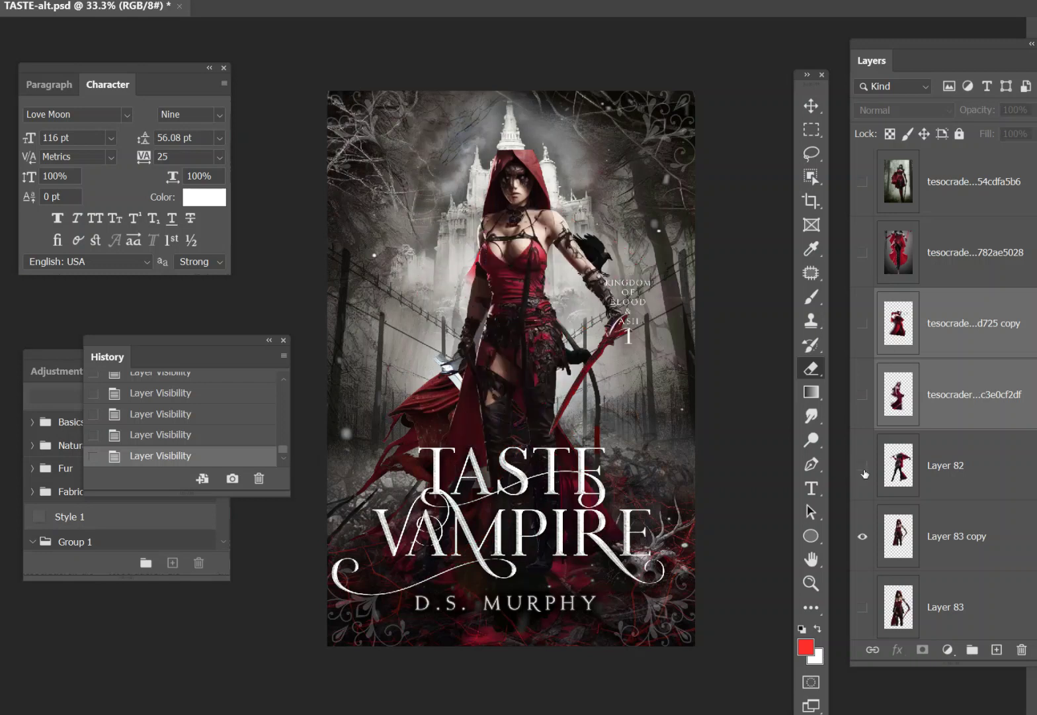
click(862, 539)
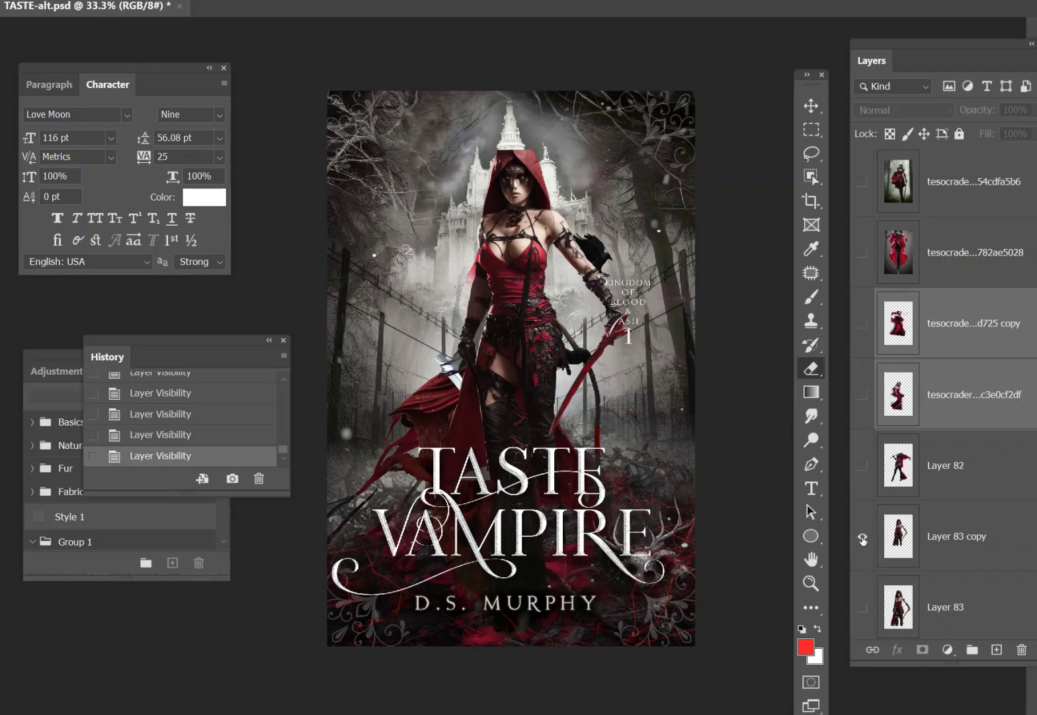
click(863, 465)
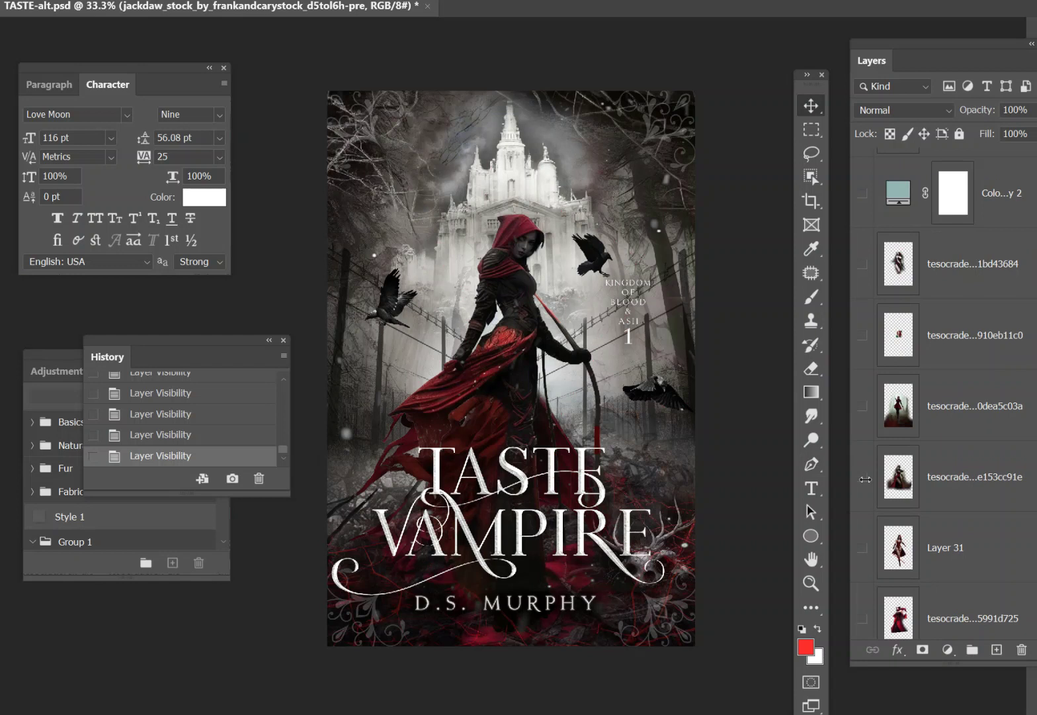
Preview the figure layers ending in e153cc91e and 1bd43684 against the castle with the added crows, hiding both again
click(863, 478)
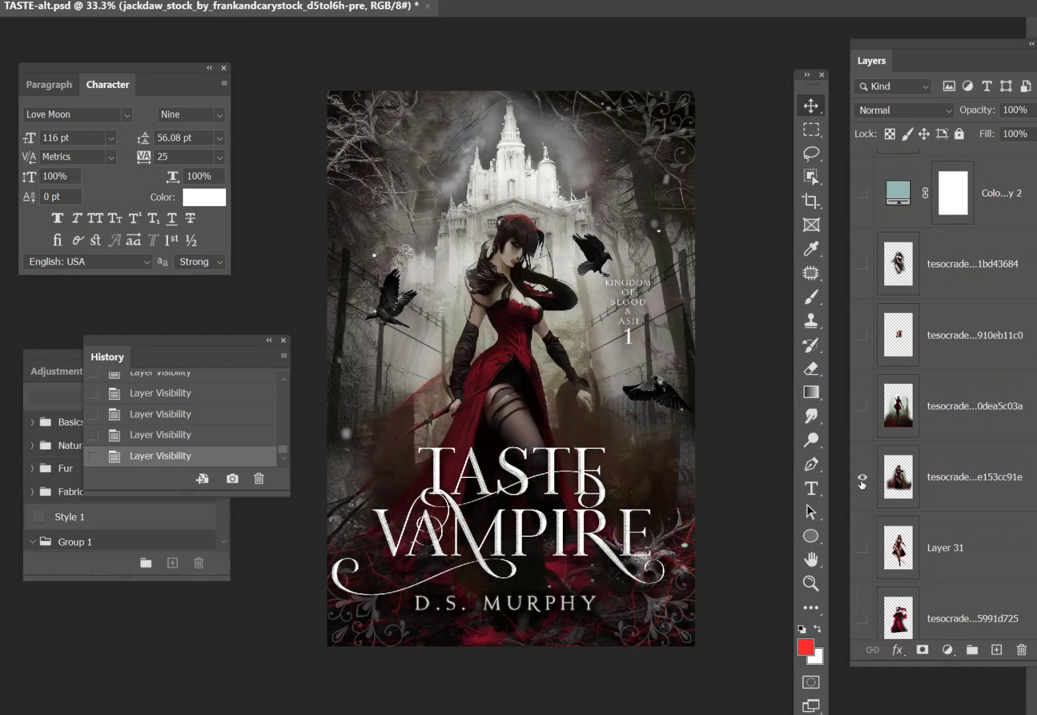
click(863, 265)
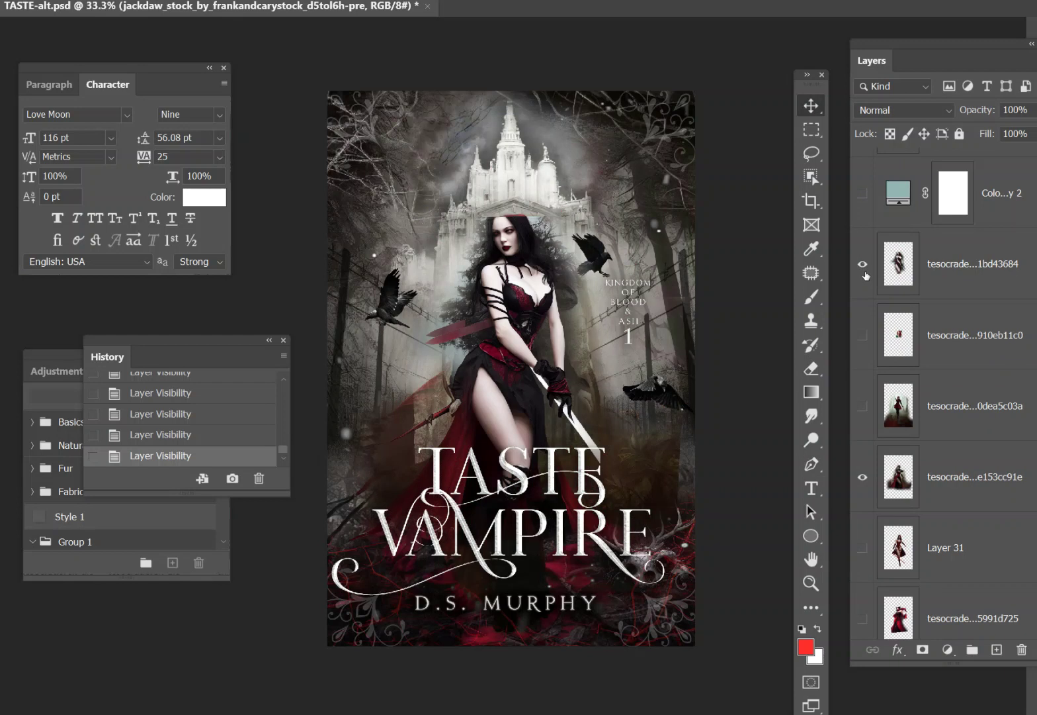
click(867, 271)
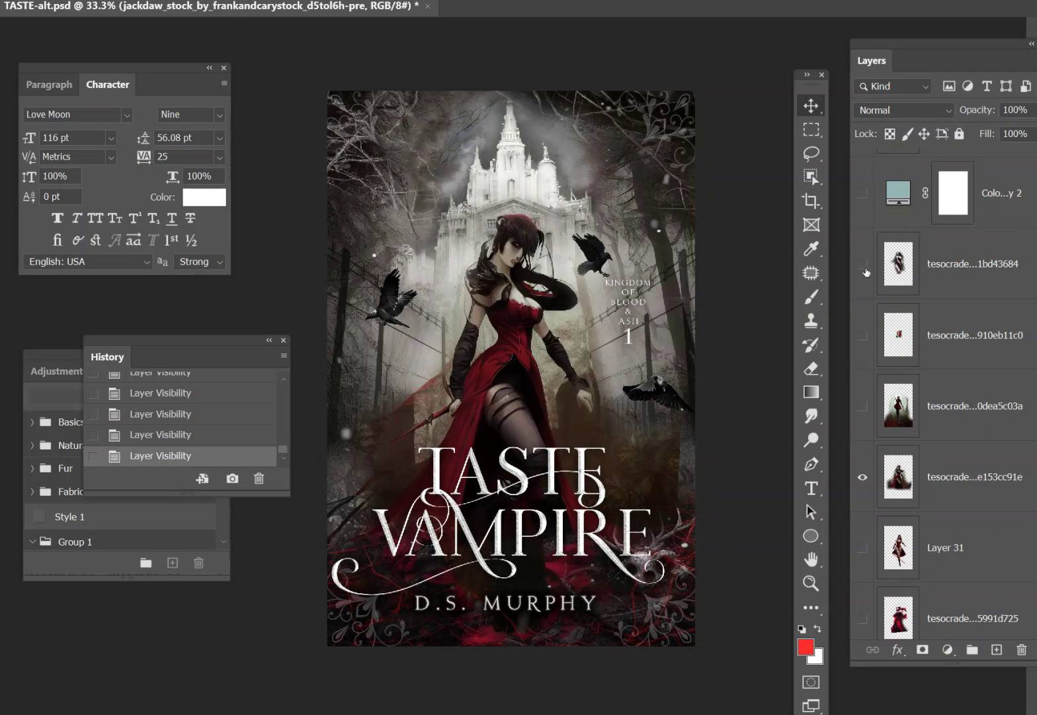
click(862, 478)
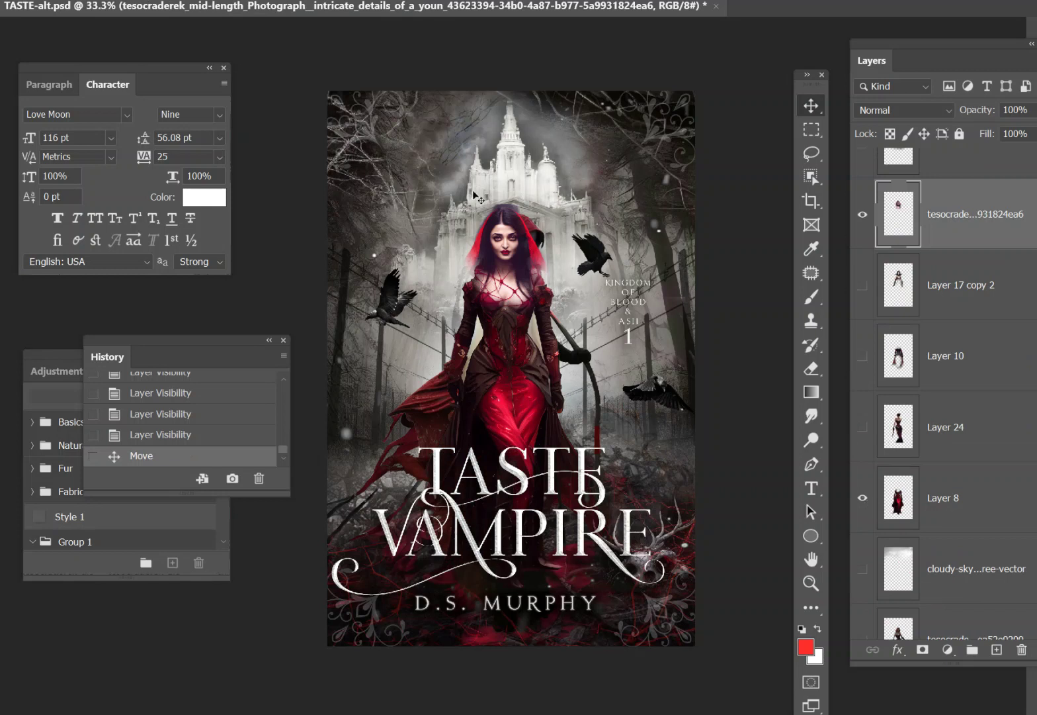
Swap the red-veiled head layer for Layer 17 copy 2 and nudge it into place over the Layer 8 gown
click(862, 216)
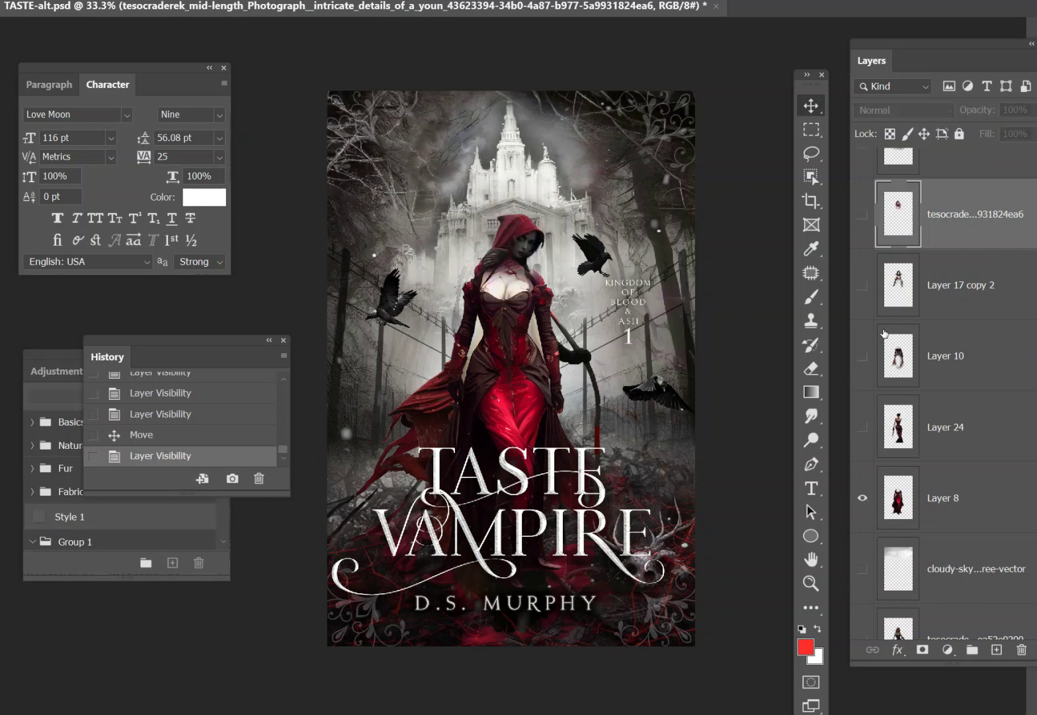
click(864, 288)
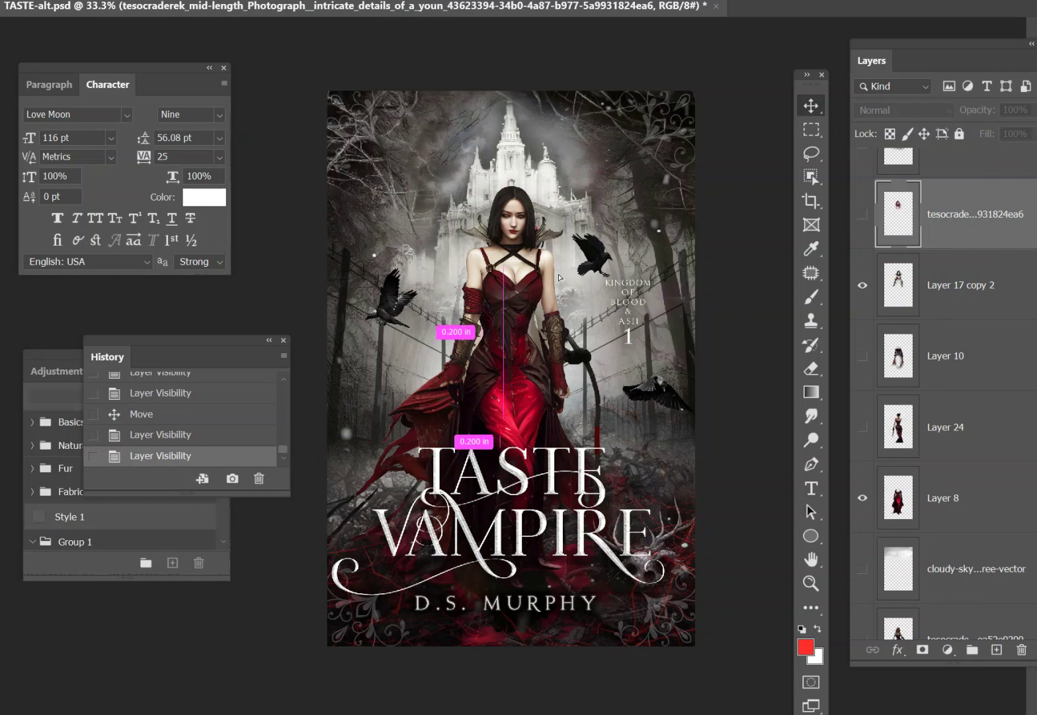
drag(559, 278, 527, 299)
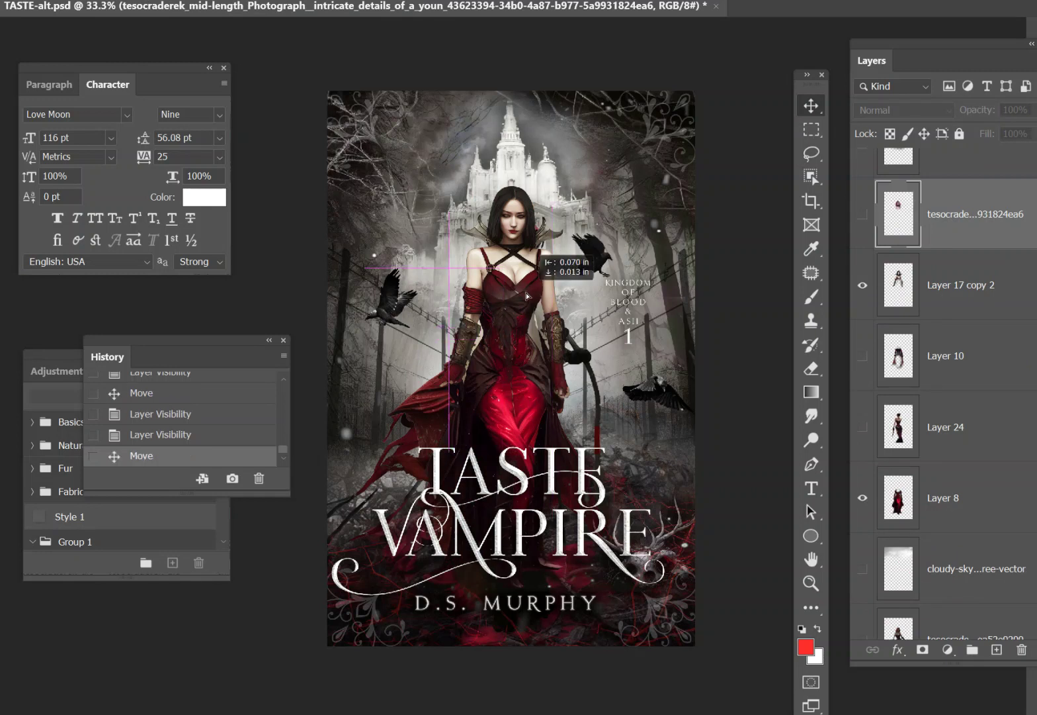
mouse_move(533, 304)
mouse_down()
mouse_move(534, 295)
mouse_move(413, 291)
mouse_move(523, 300)
mouse_up()
click(947, 277)
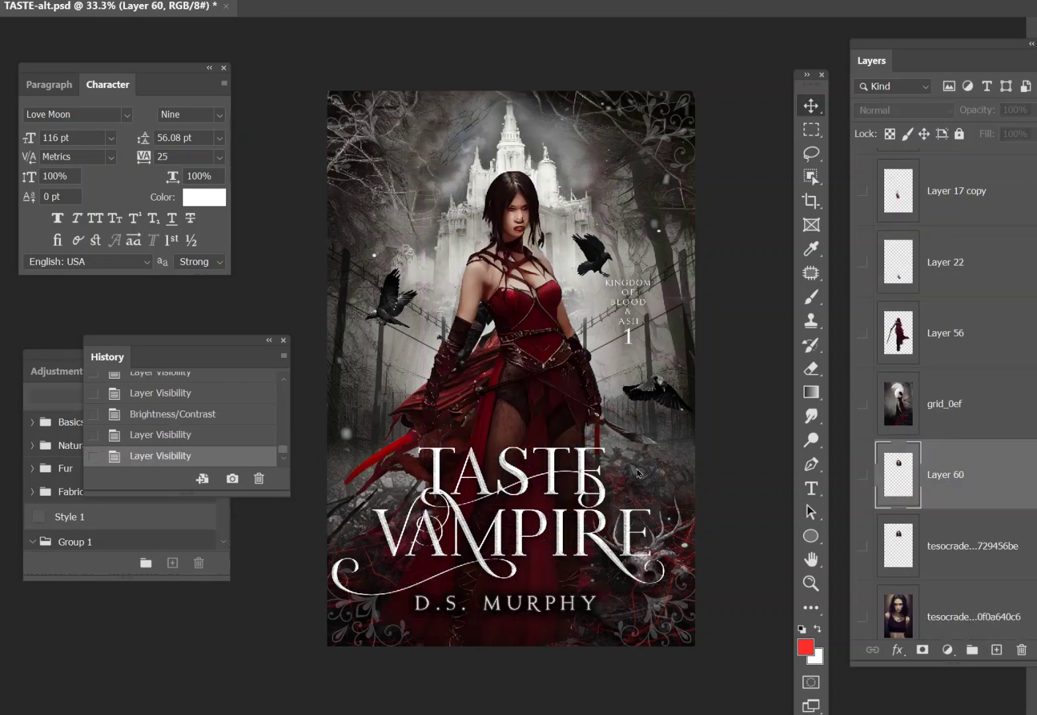
Show Layer 60 and the dark-haired head layer ending in 729456be, and nudge both together slightly left over the red-gowned figure
click(862, 476)
click(862, 551)
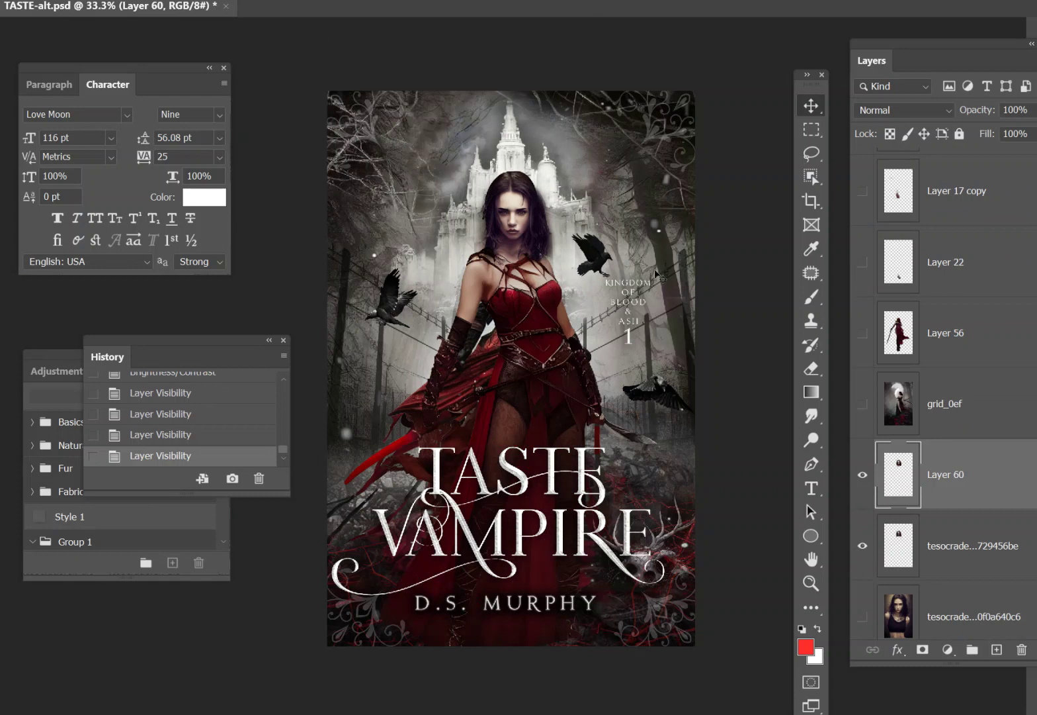
shift+click(933, 552)
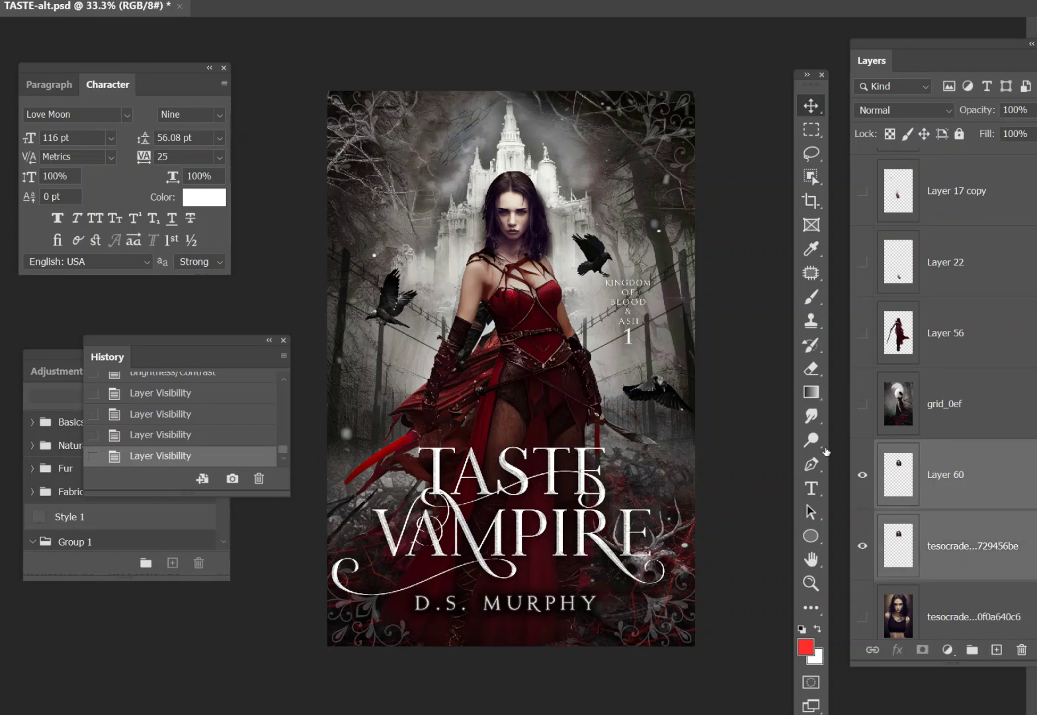
key(Left)
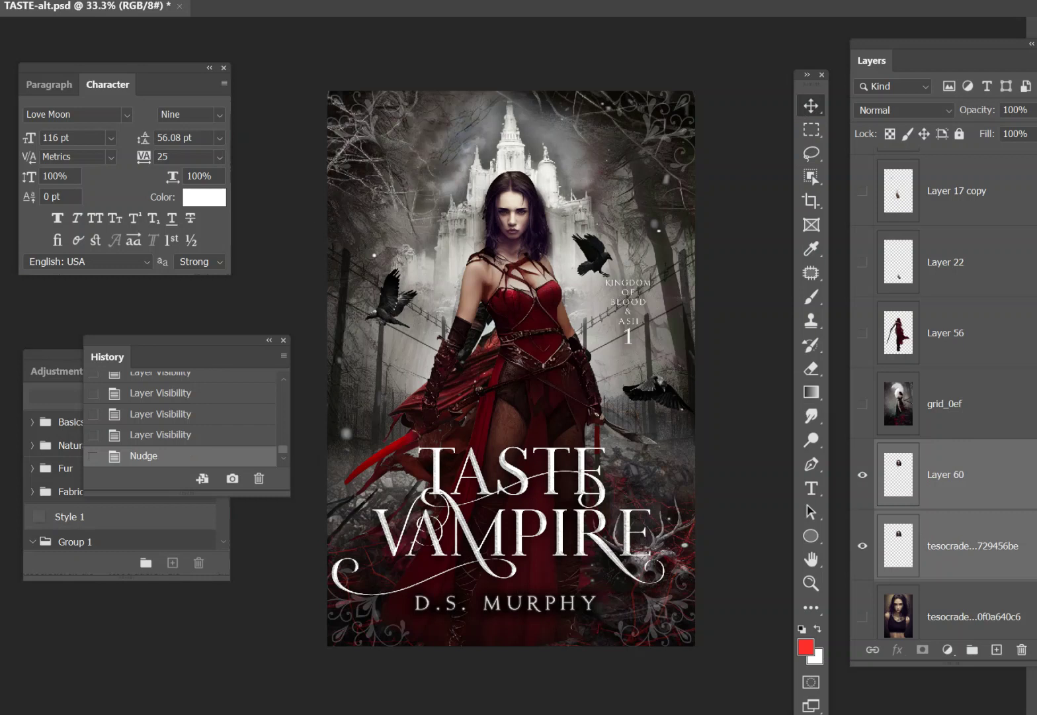
Switch to File Explorer, browse the HAIR stock folder for wig and hairstyle images, and return to the cover in Photoshop
key(alt+Tab)
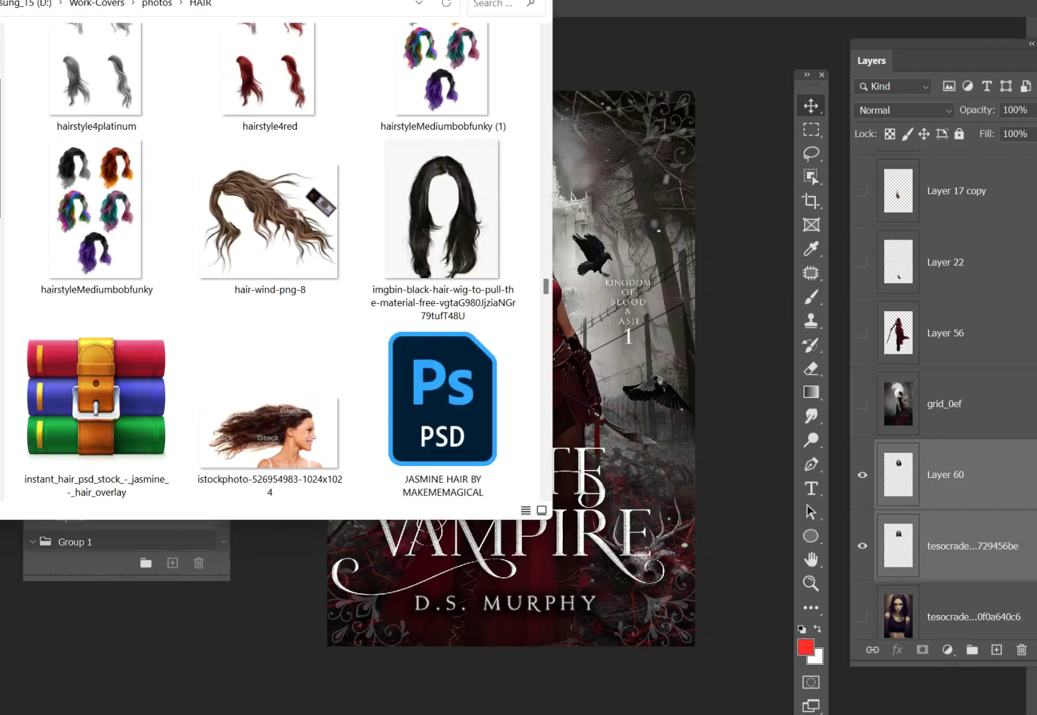
scroll(327, 243, up, 5)
scroll(333, 252, up, 10)
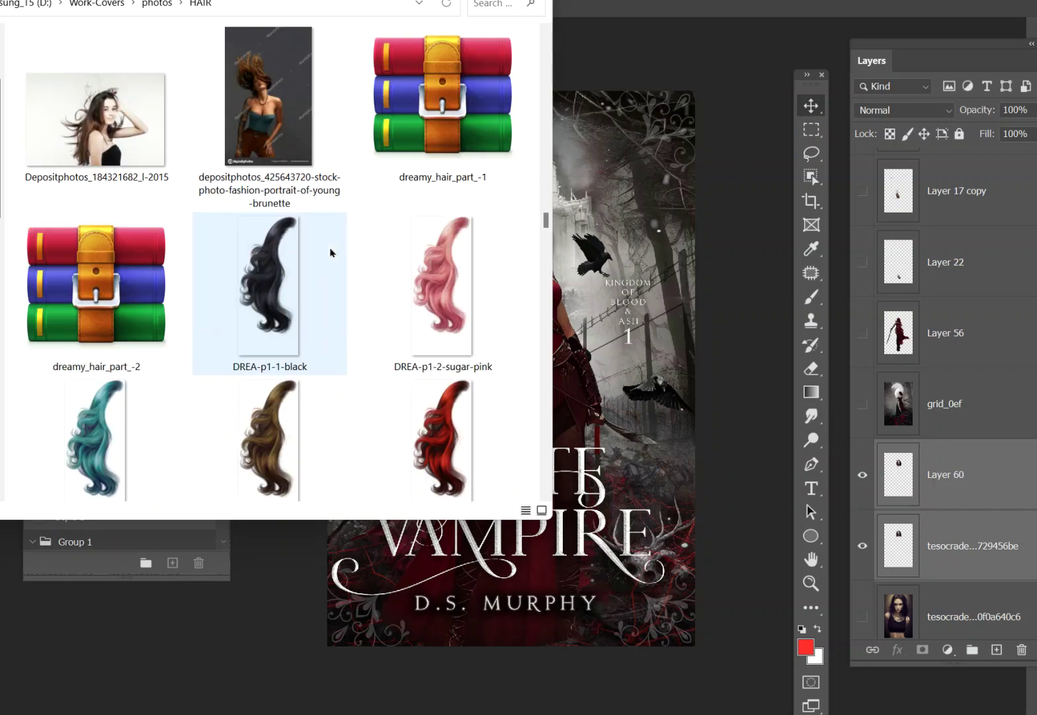
scroll(332, 252, up, 10)
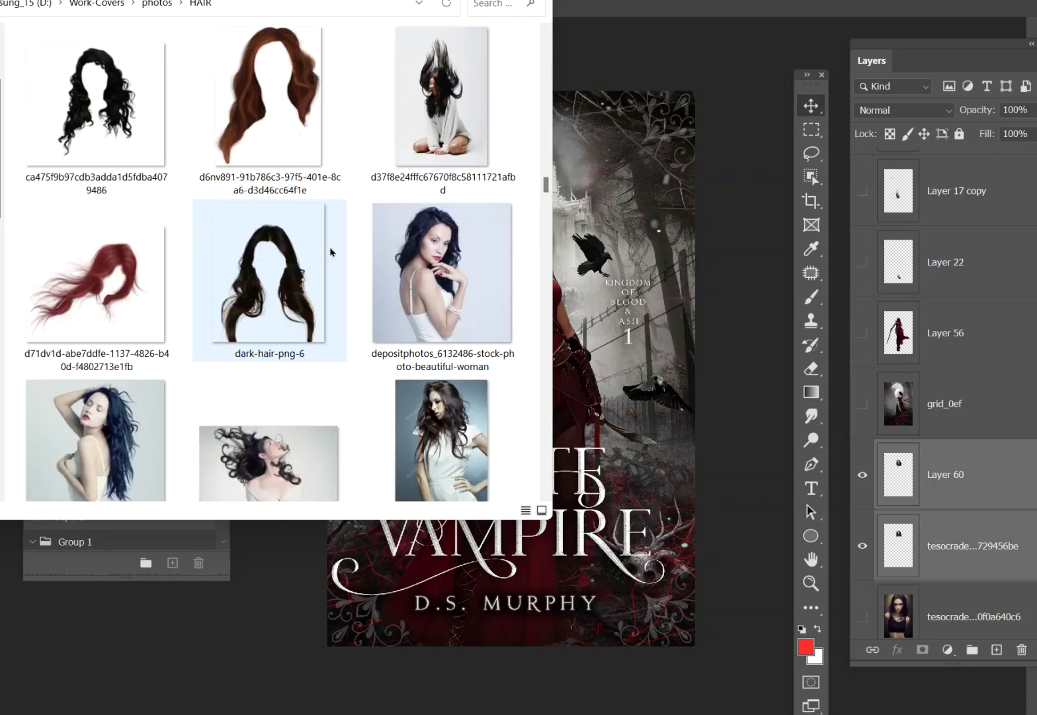
scroll(332, 252, up, 10)
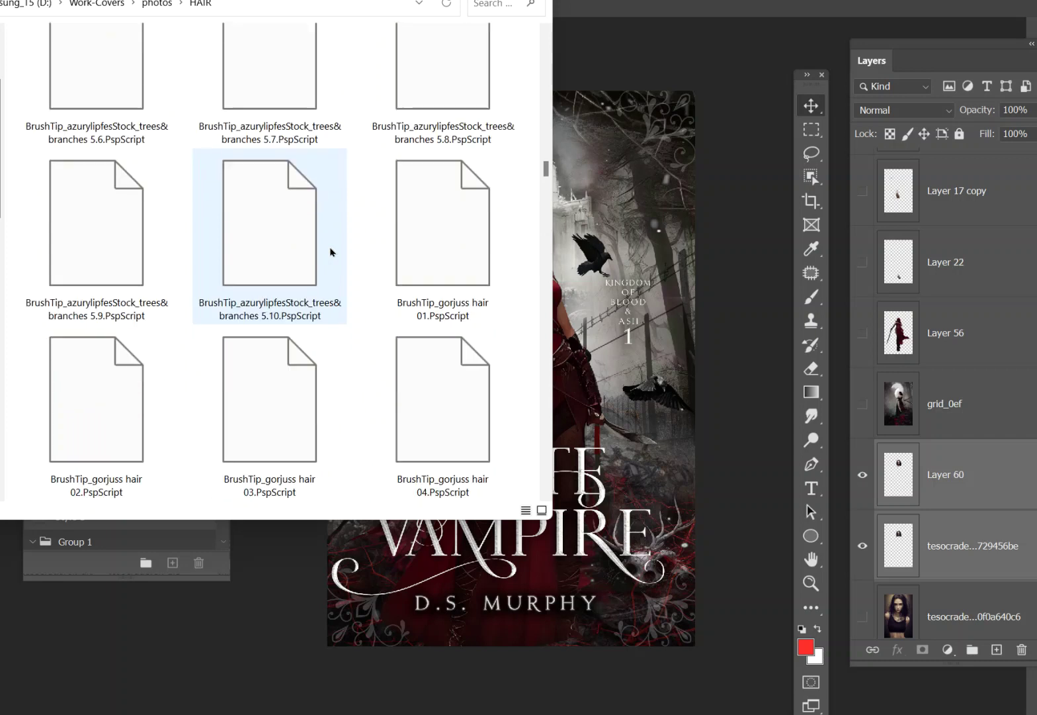
scroll(332, 252, down, 3)
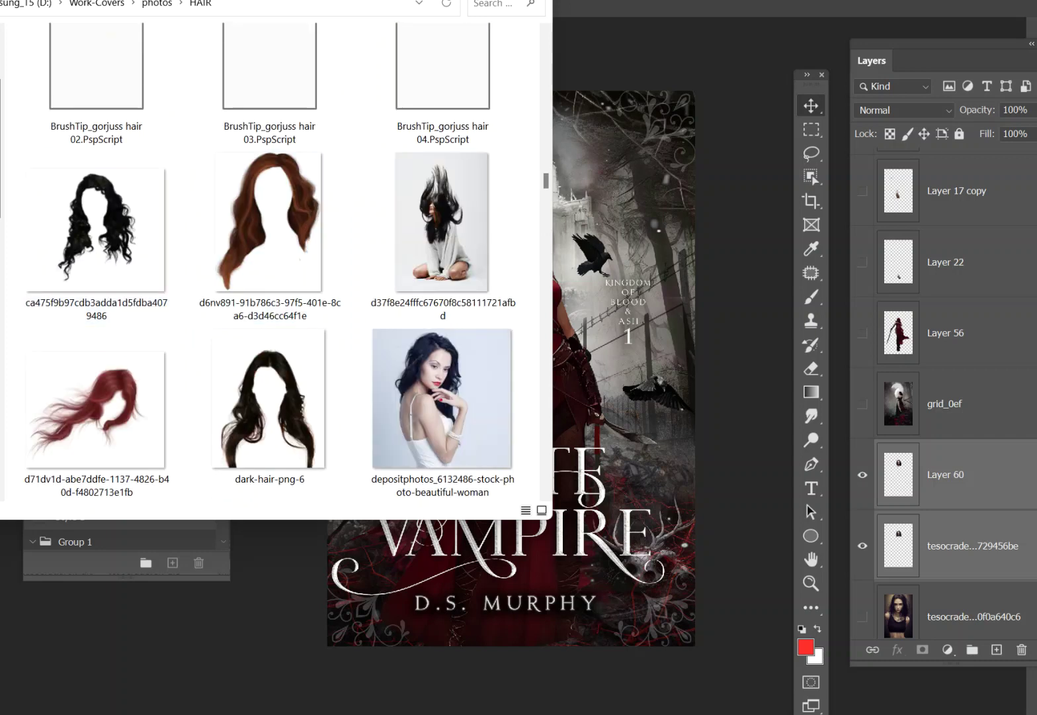
key(alt+Tab)
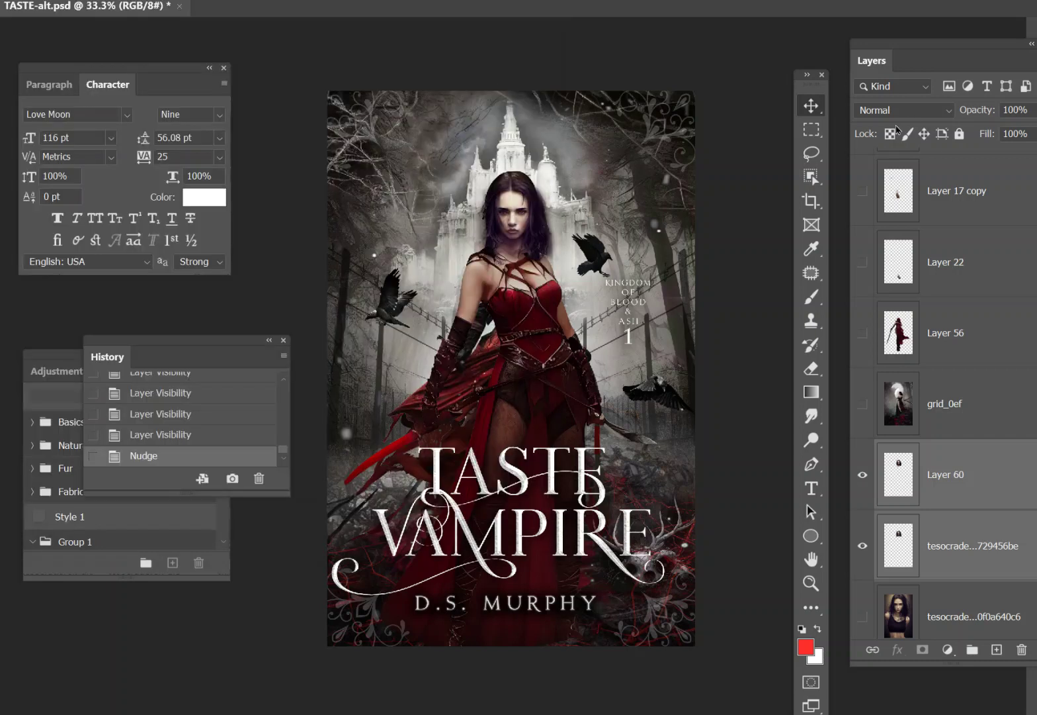
Preview the Dissolve blend mode on the two selected head layers, and settle on Normal
click(912, 111)
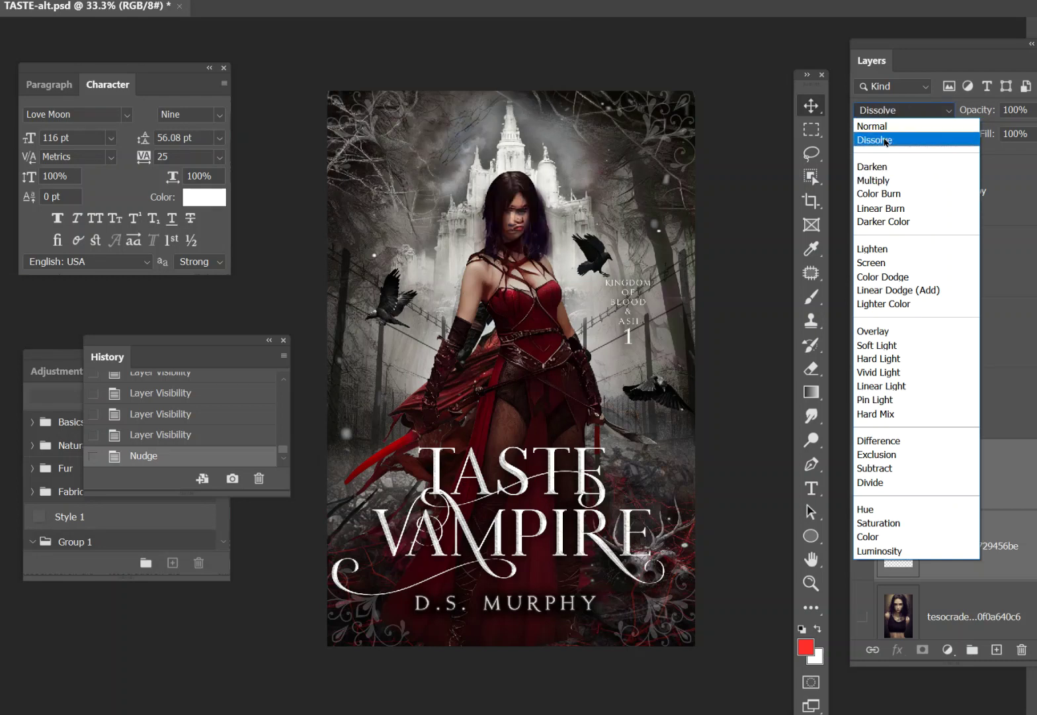
click(872, 126)
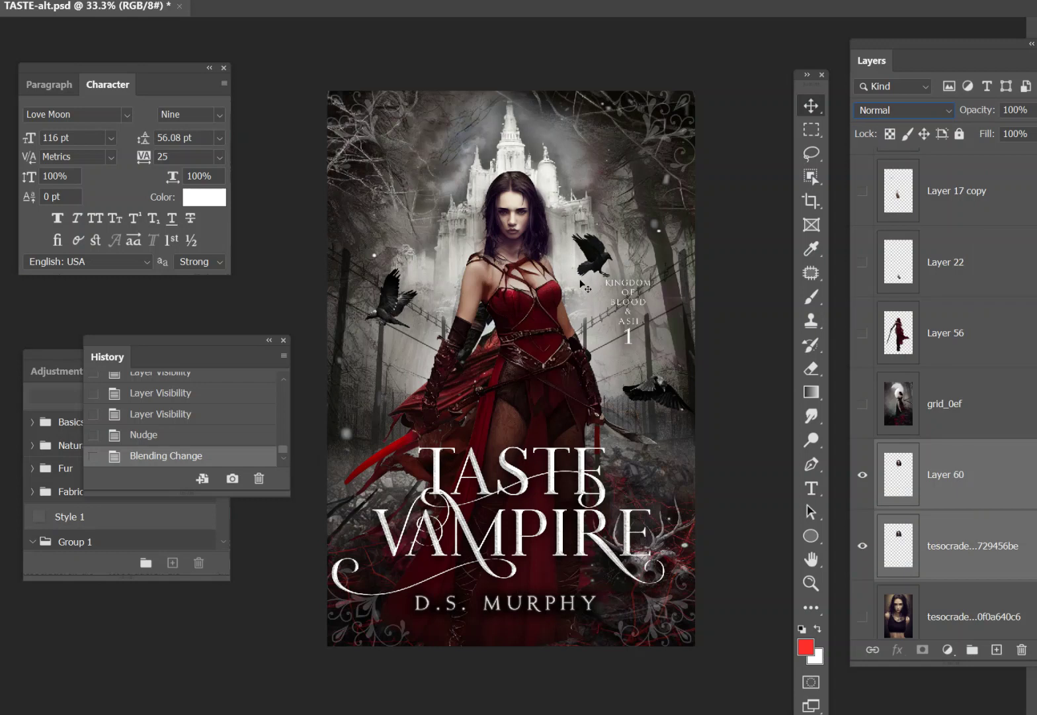
Compare the cover with and without the Gradient Fill 1 darkening layer, and leave the gradient visible
scroll(916, 439, down, 6)
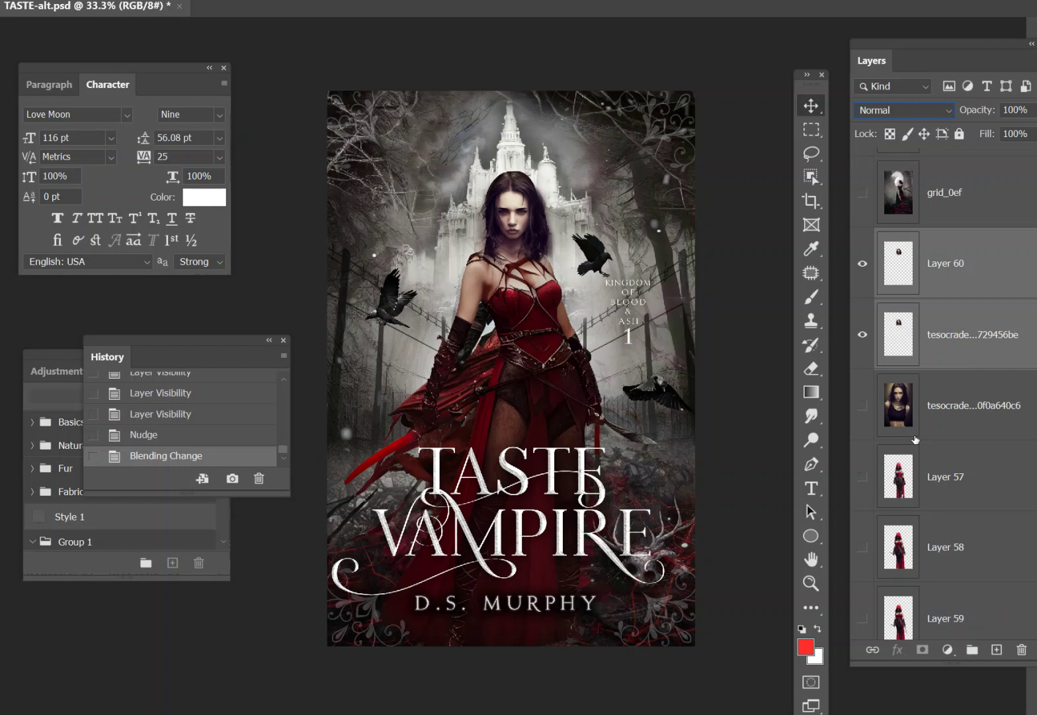
scroll(917, 438, down, 6)
scroll(916, 438, up, 5)
scroll(916, 438, up, 5)
scroll(911, 309, up, 10)
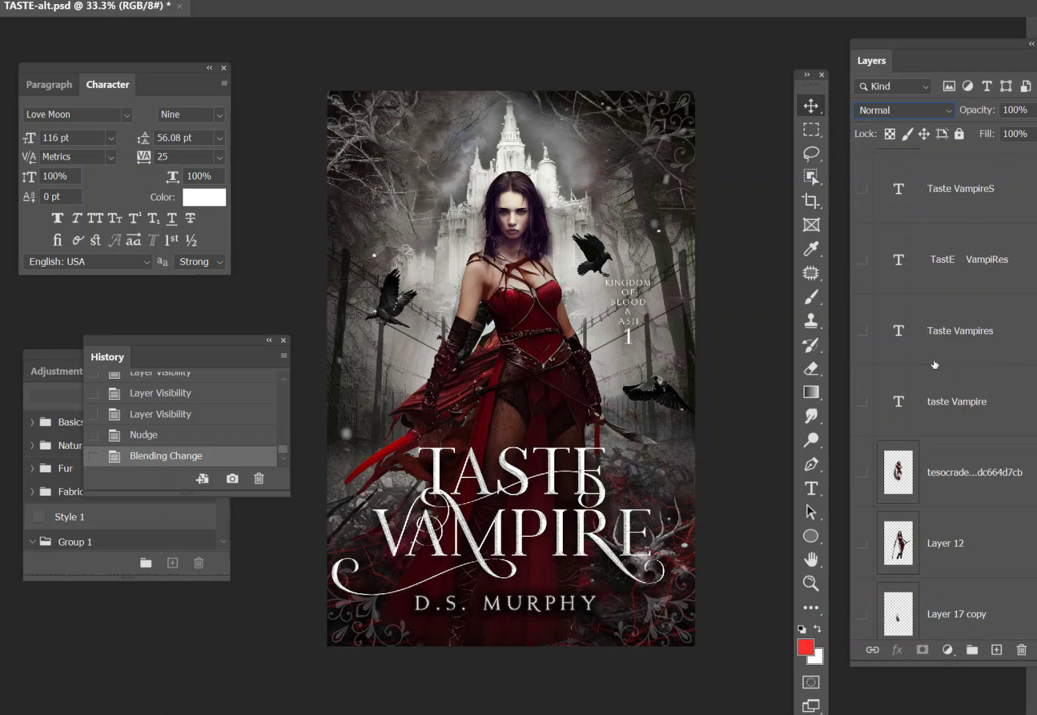
scroll(935, 369, up, 4)
scroll(935, 368, down, 2)
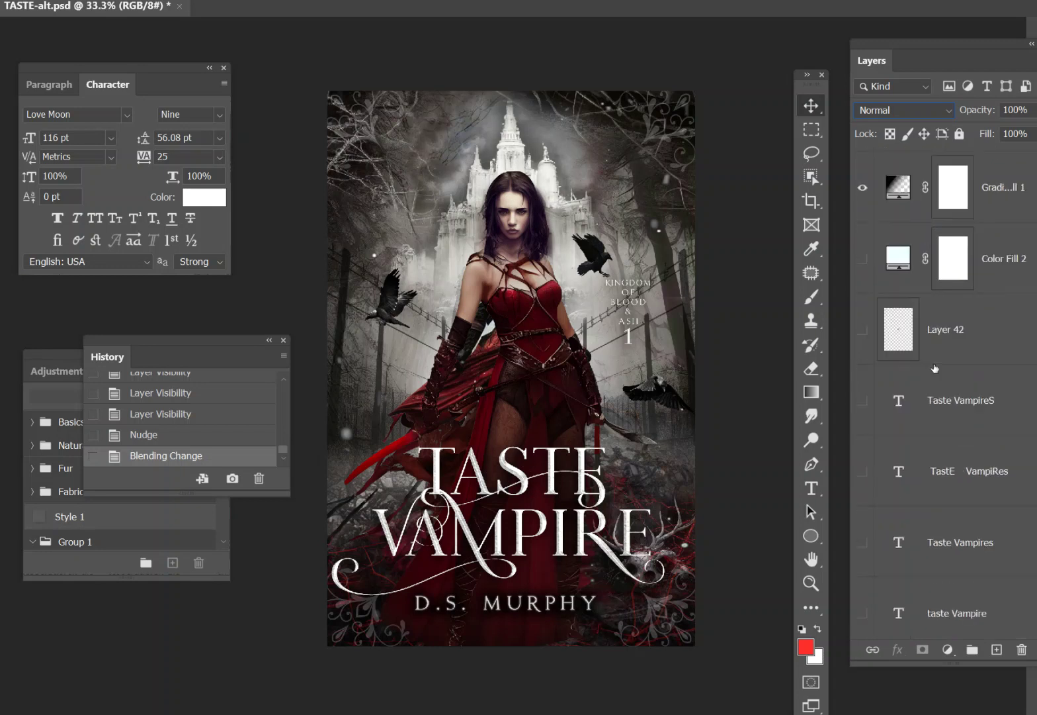
scroll(934, 366, down, 3)
scroll(930, 364, up, 5)
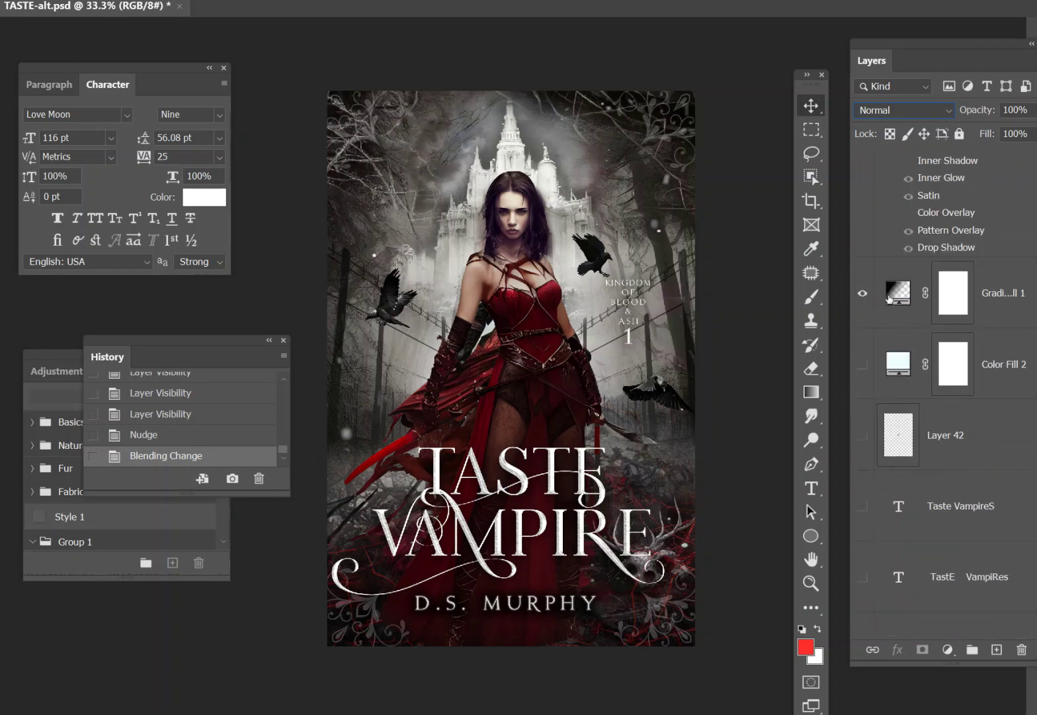
click(864, 295)
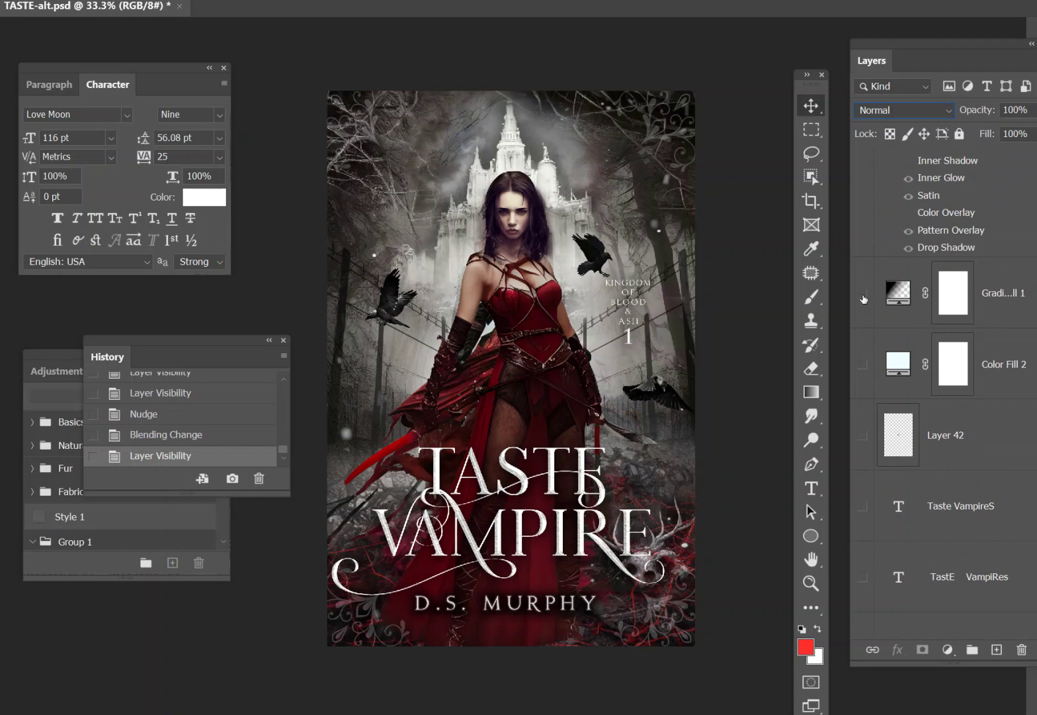
click(863, 295)
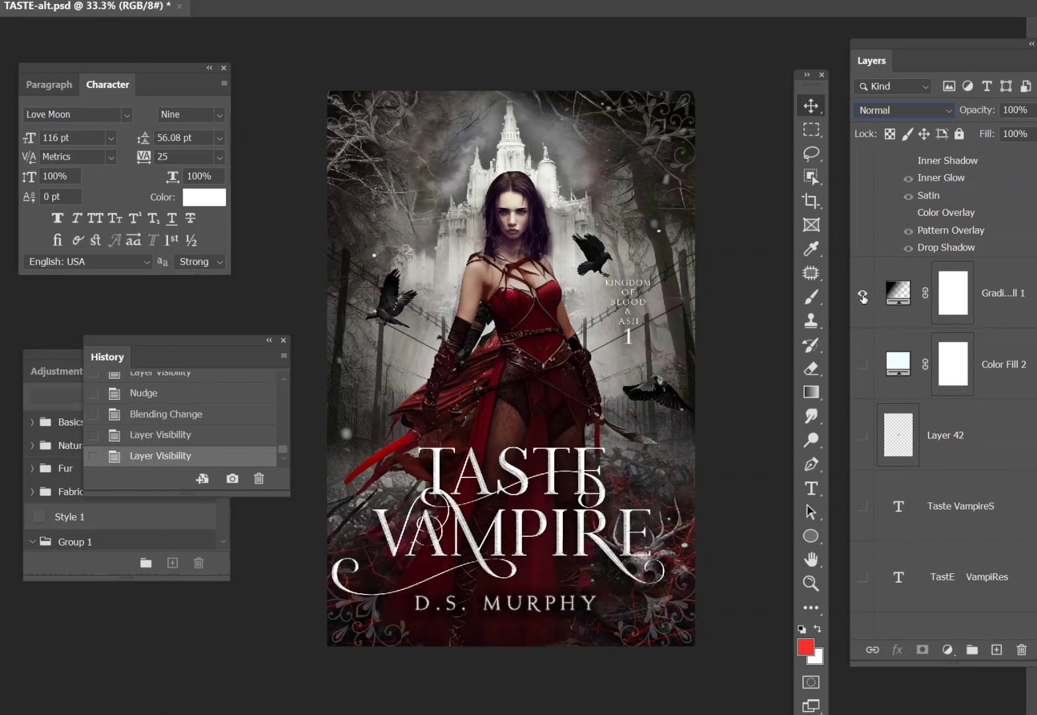
Select the Color Dodge light-and-dust particles layer, preview it over the dark-haired heroine, and hide it again
scroll(952, 503, down, 6)
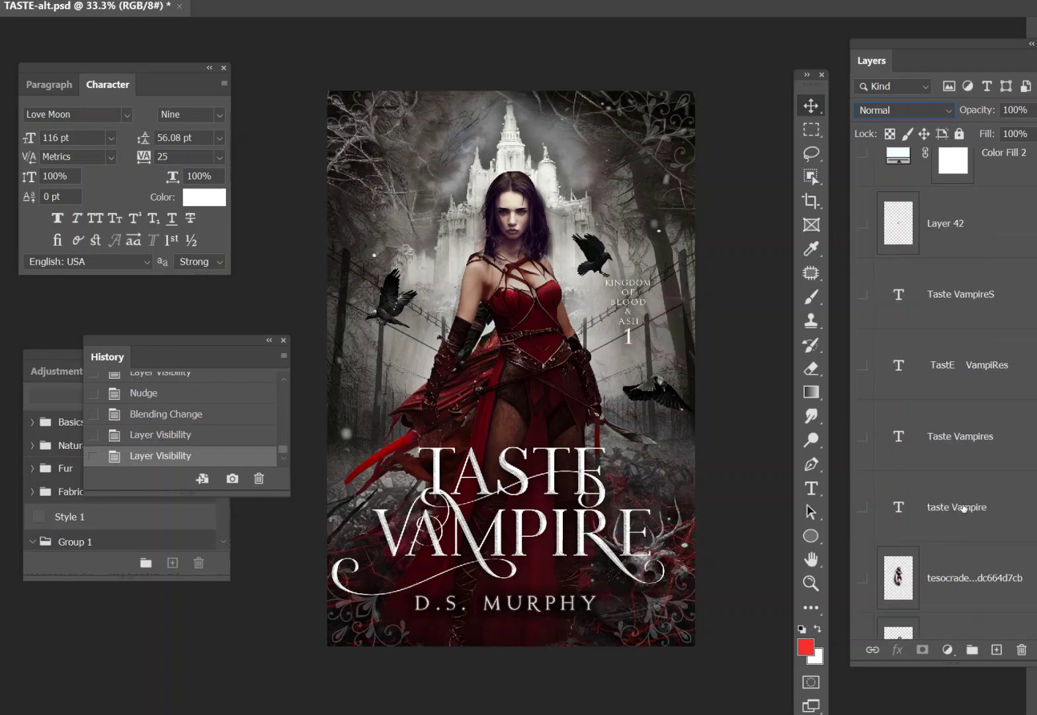
scroll(958, 510, down, 15)
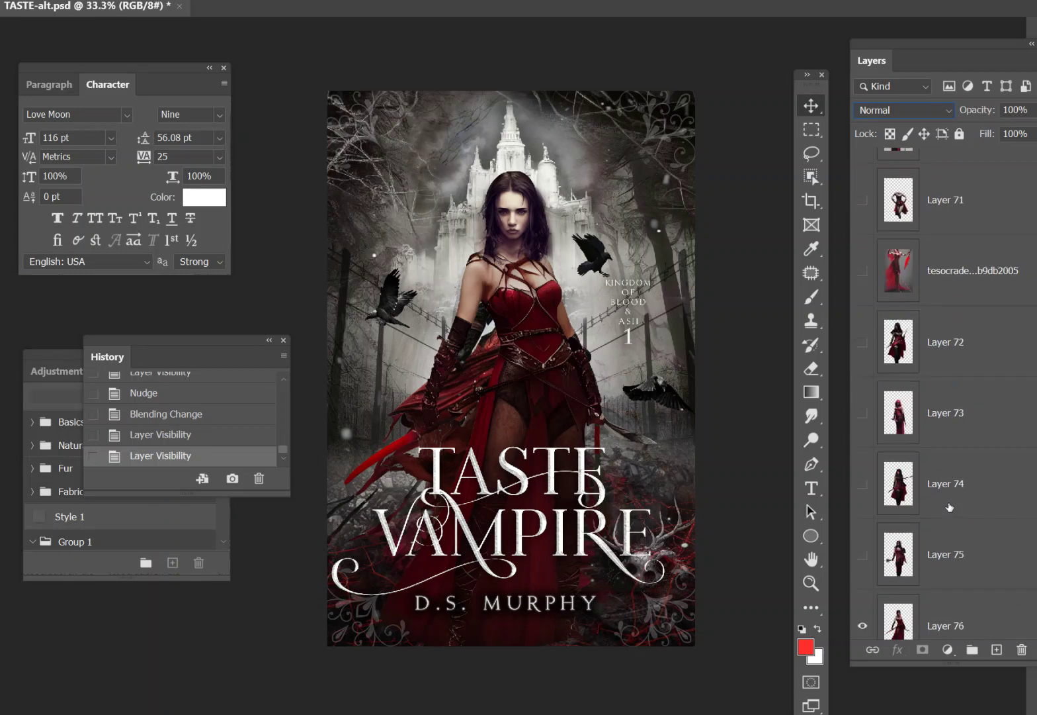
scroll(950, 507, down, 3)
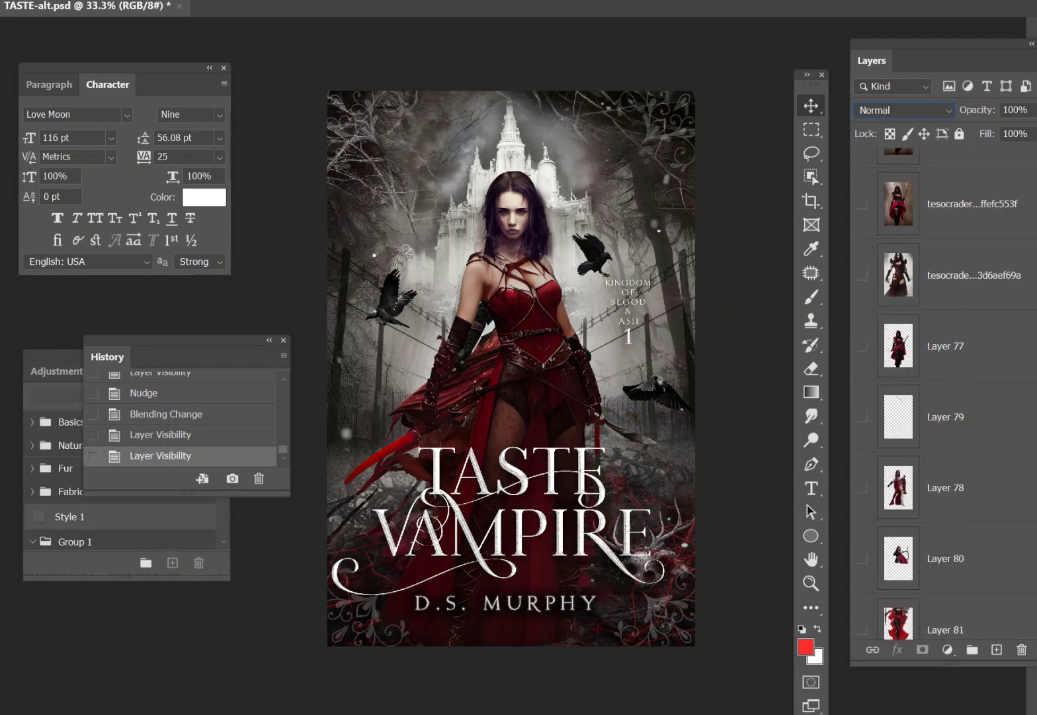
scroll(942, 397, up, 10)
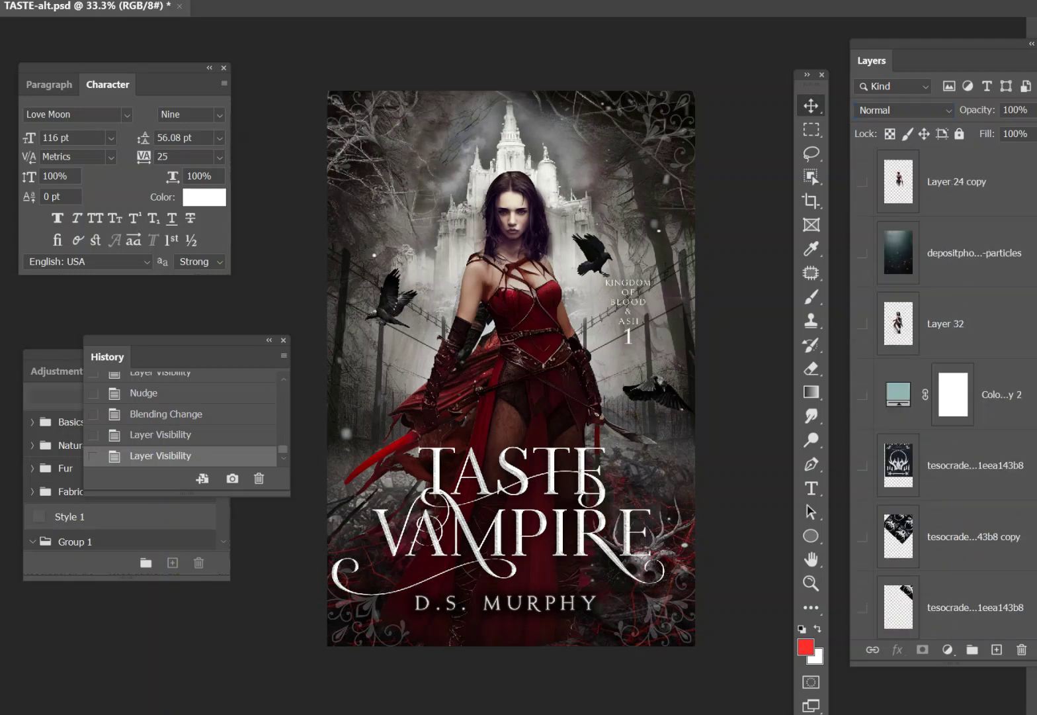
click(936, 260)
click(862, 256)
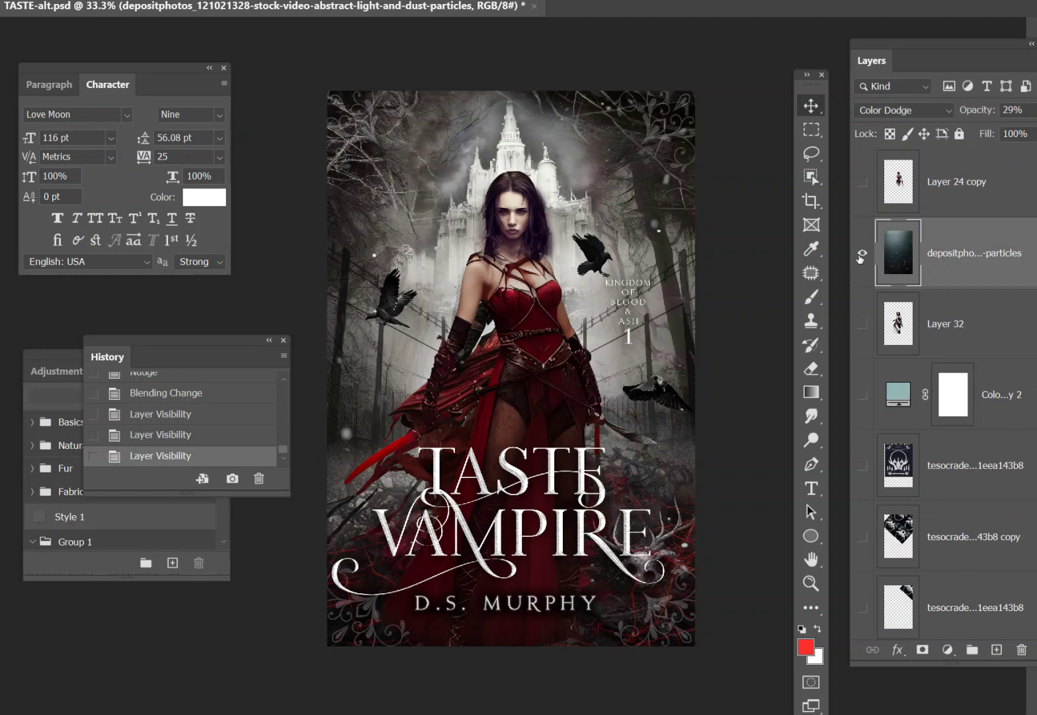
click(861, 257)
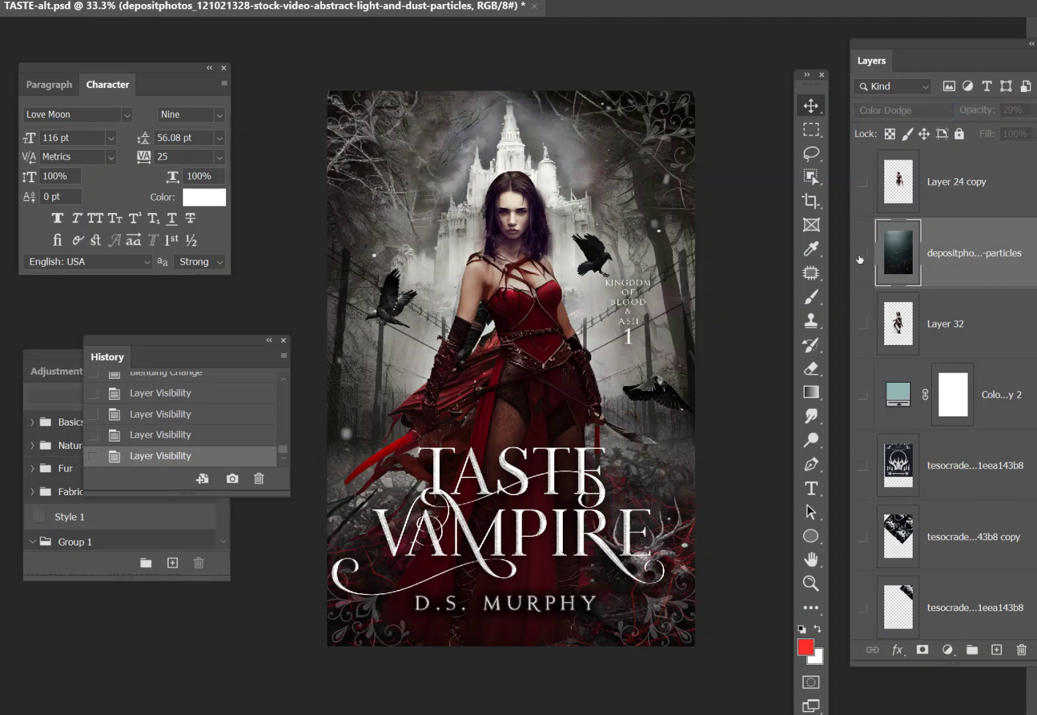
Move the dust particles layer up the stack to just above Layer 60 and compare the cover with it hidden and shown
drag(943, 266, 917, 299)
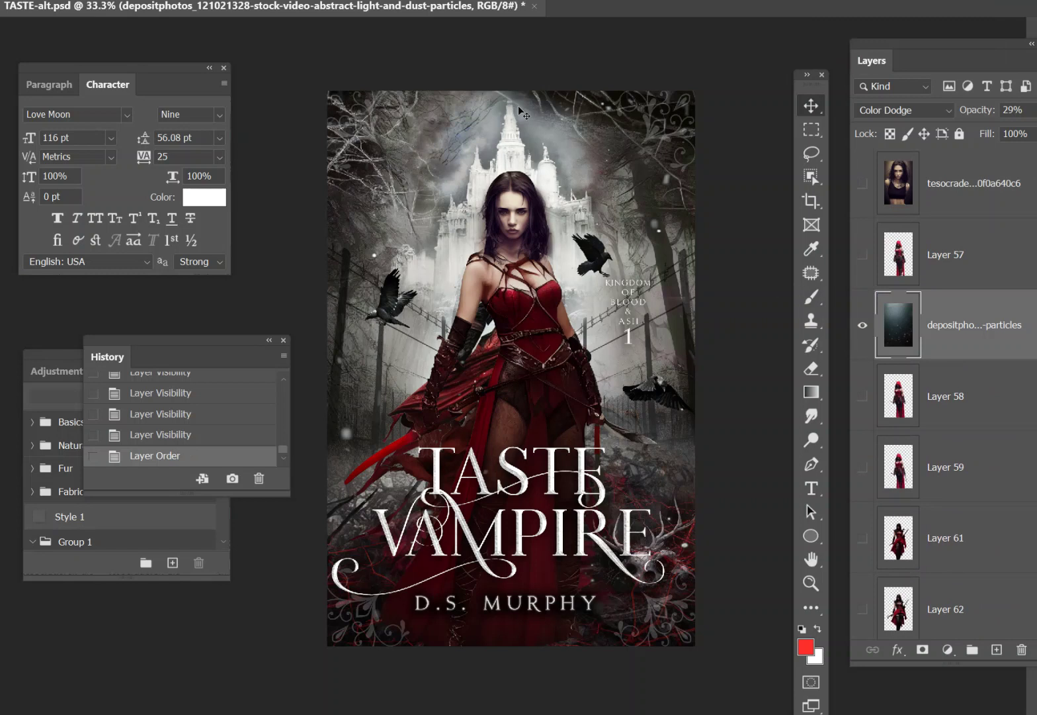
key(ctrl+bracketright)
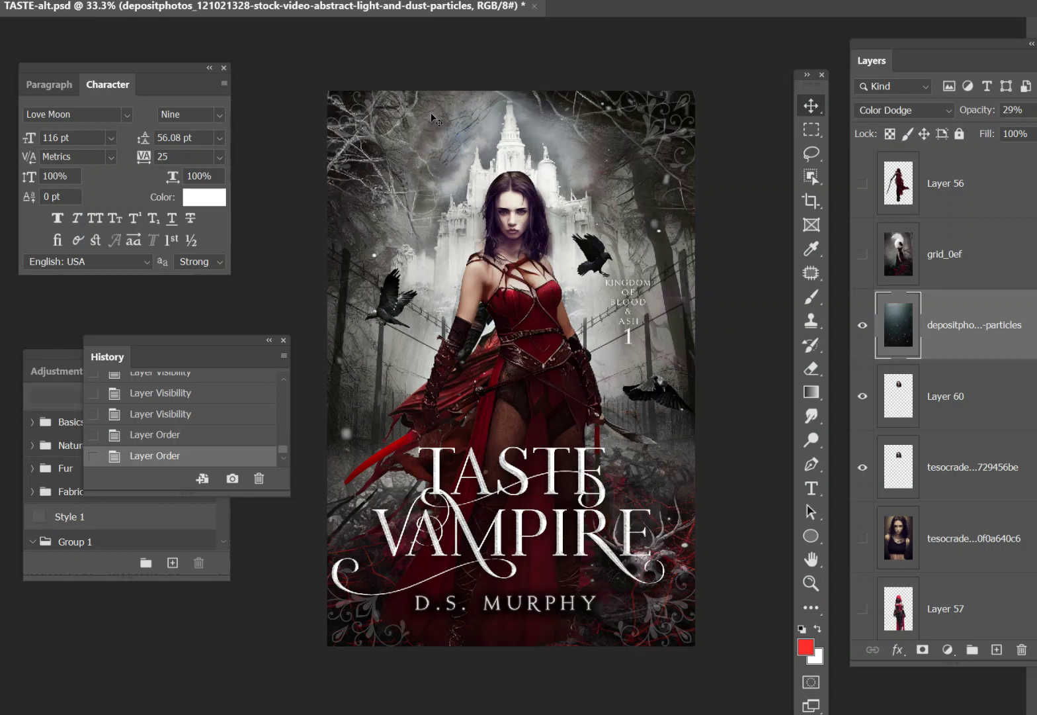
click(863, 326)
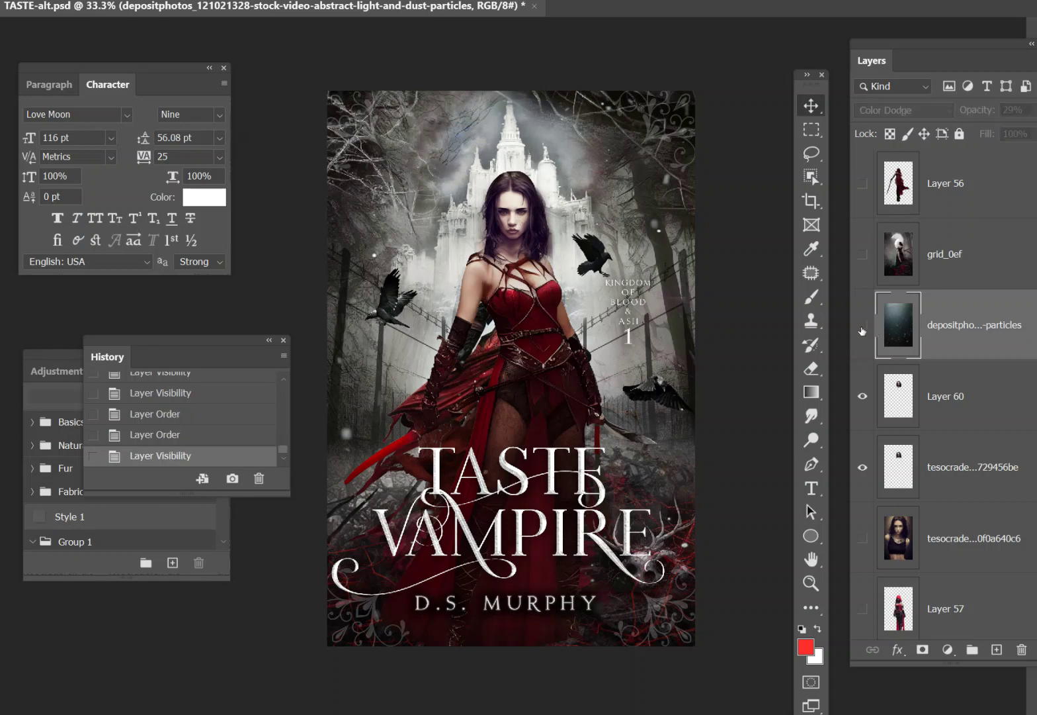
click(863, 325)
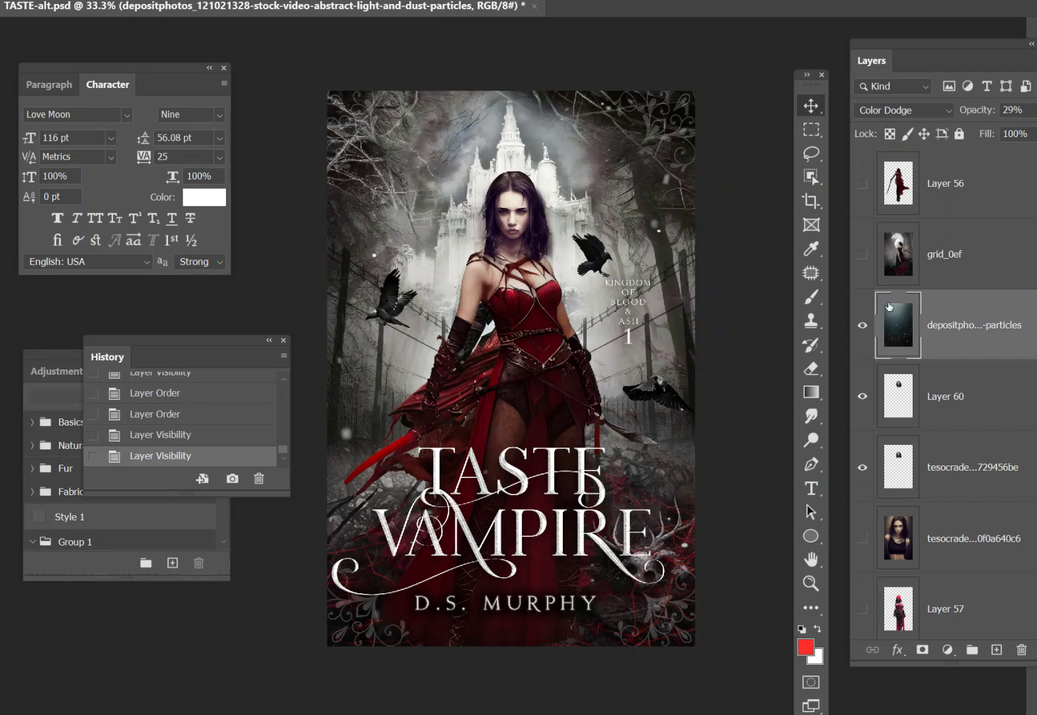
Select a rectangle around the woman's face, paste a particle patch there as a new layer, and hide the full particles layer
click(811, 178)
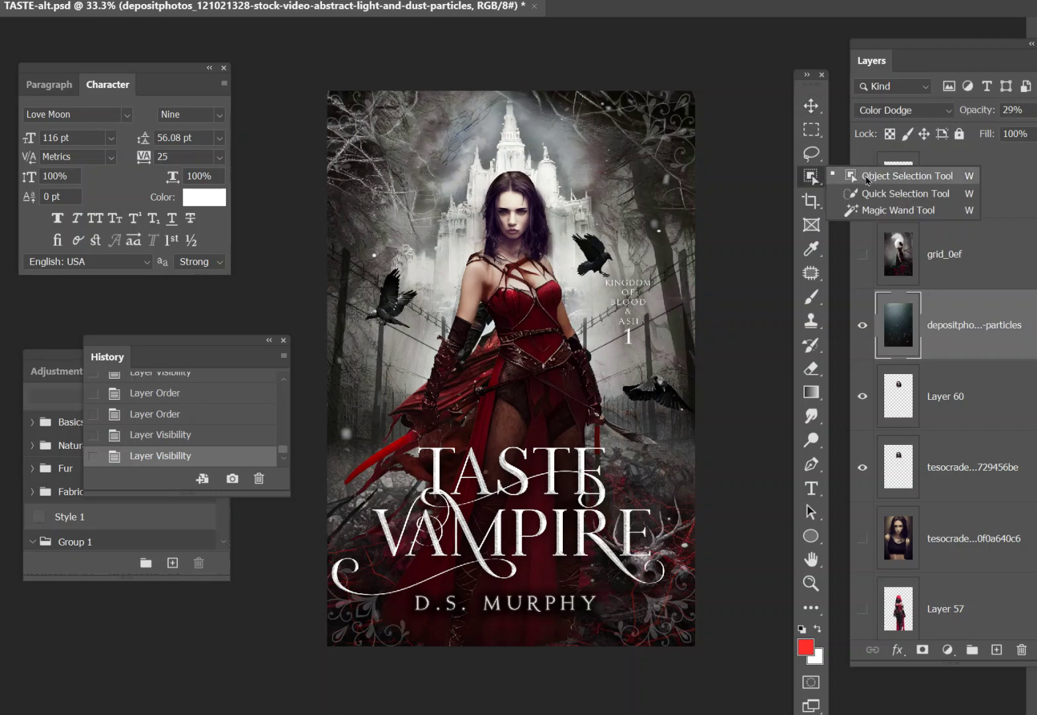
click(812, 129)
drag(479, 174, 535, 239)
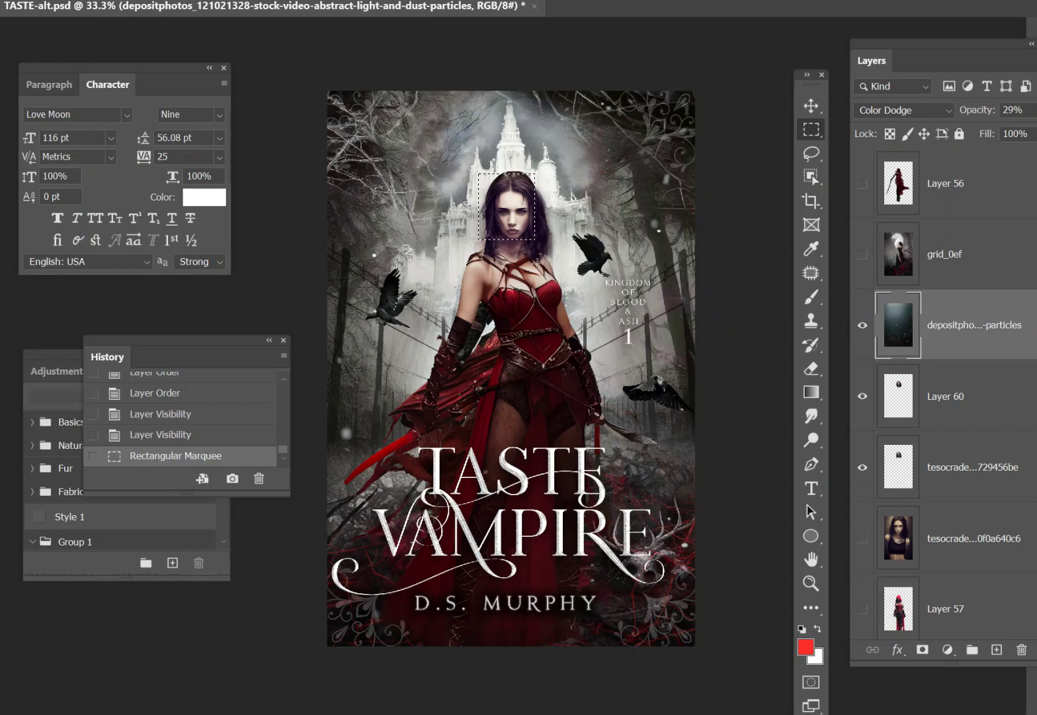
key(ctrl+v)
click(862, 397)
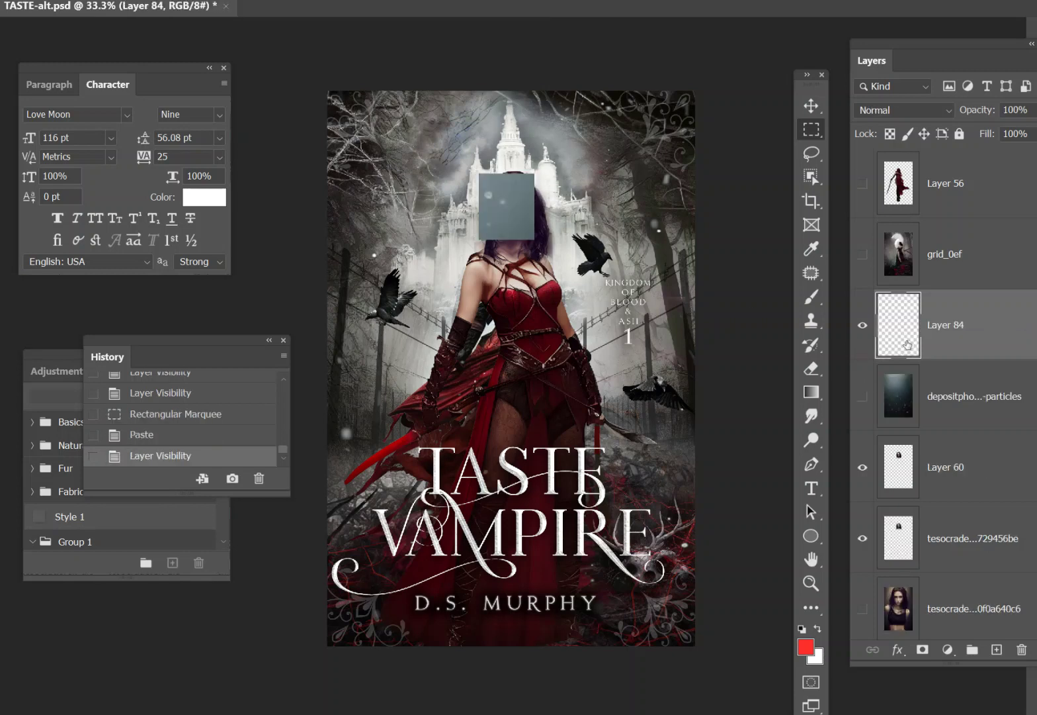
Try Color Dodge blending on the pasted face patch, erase part of it, and set its opacity to 37%
click(907, 112)
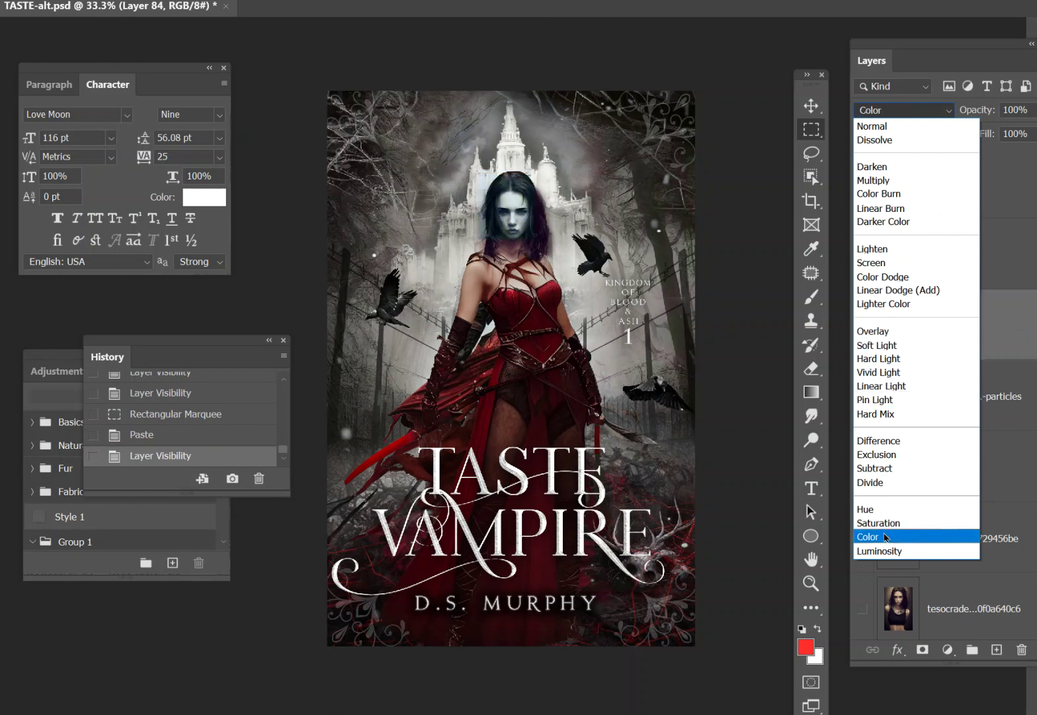
click(880, 440)
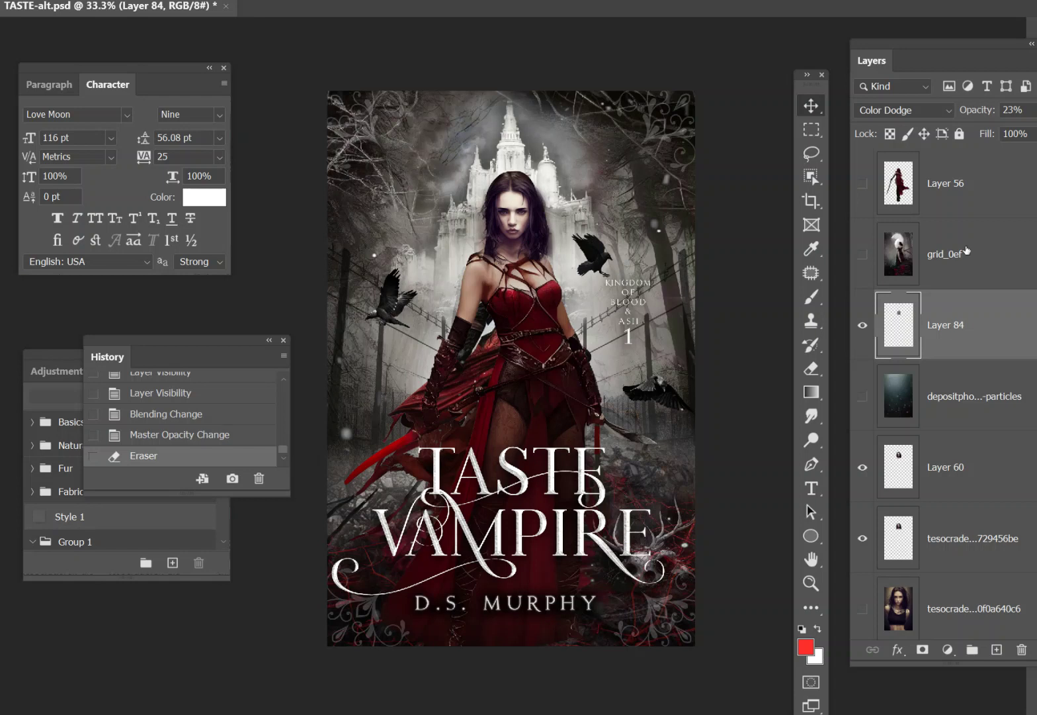
drag(981, 60, 943, 52)
click(1005, 102)
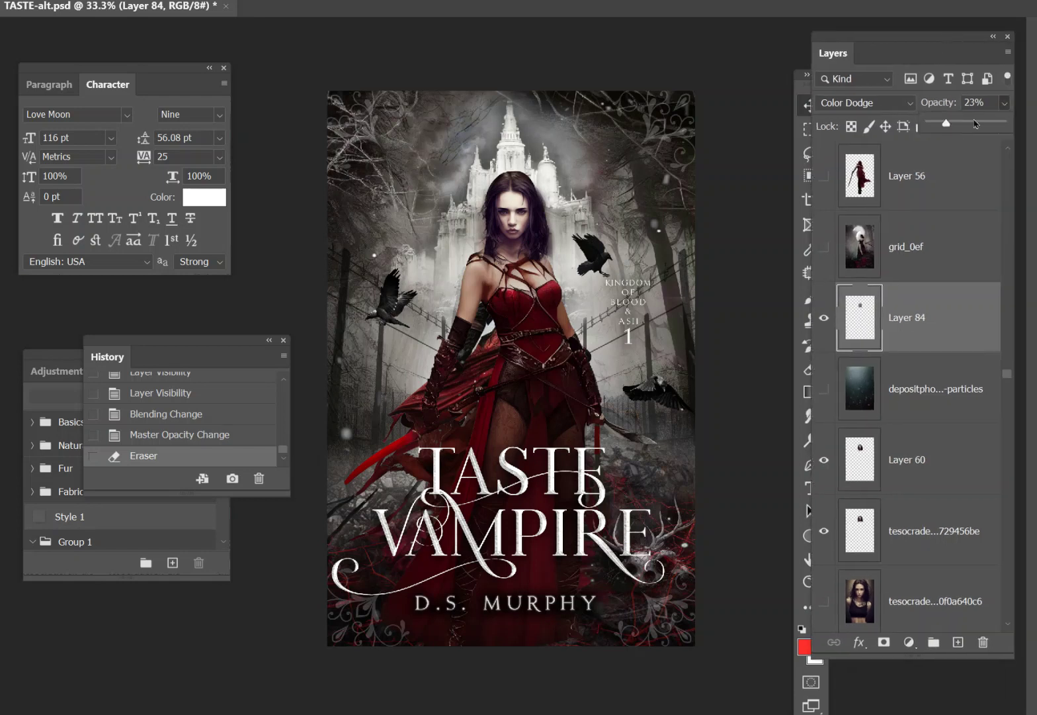
mouse_move(949, 126)
mouse_down()
mouse_move(977, 130)
mouse_move(923, 138)
mouse_move(958, 144)
mouse_up()
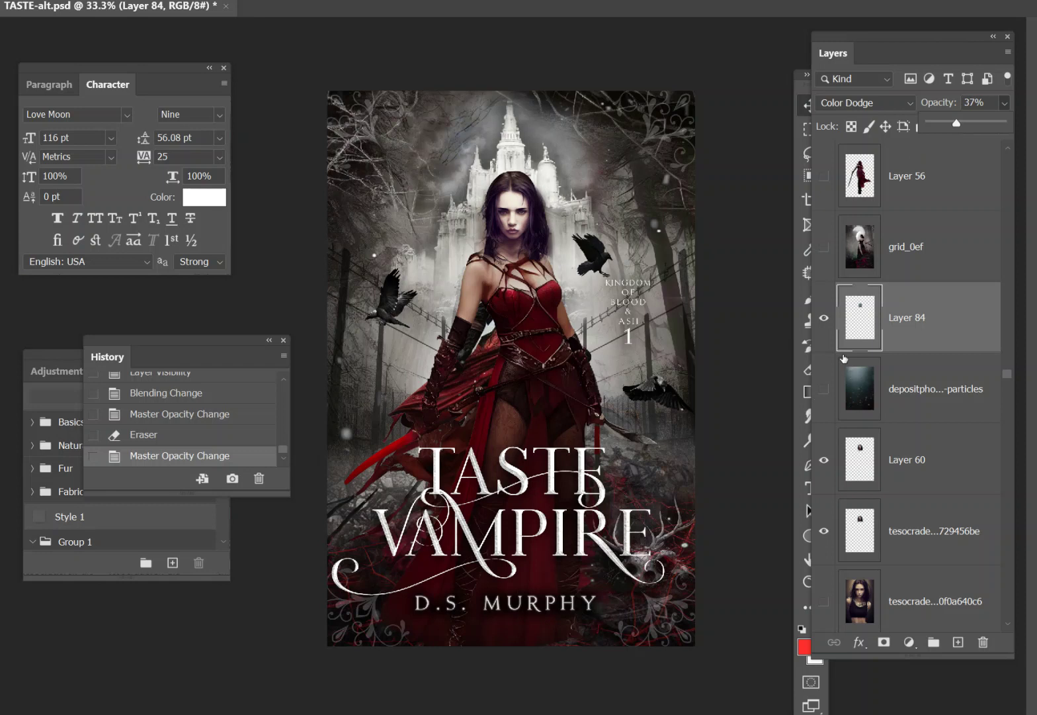
Change the Color Fill 1 copy 2 layer's color to black and set its blend mode to Overlay
scroll(893, 382, down, 2)
scroll(893, 381, down, 2)
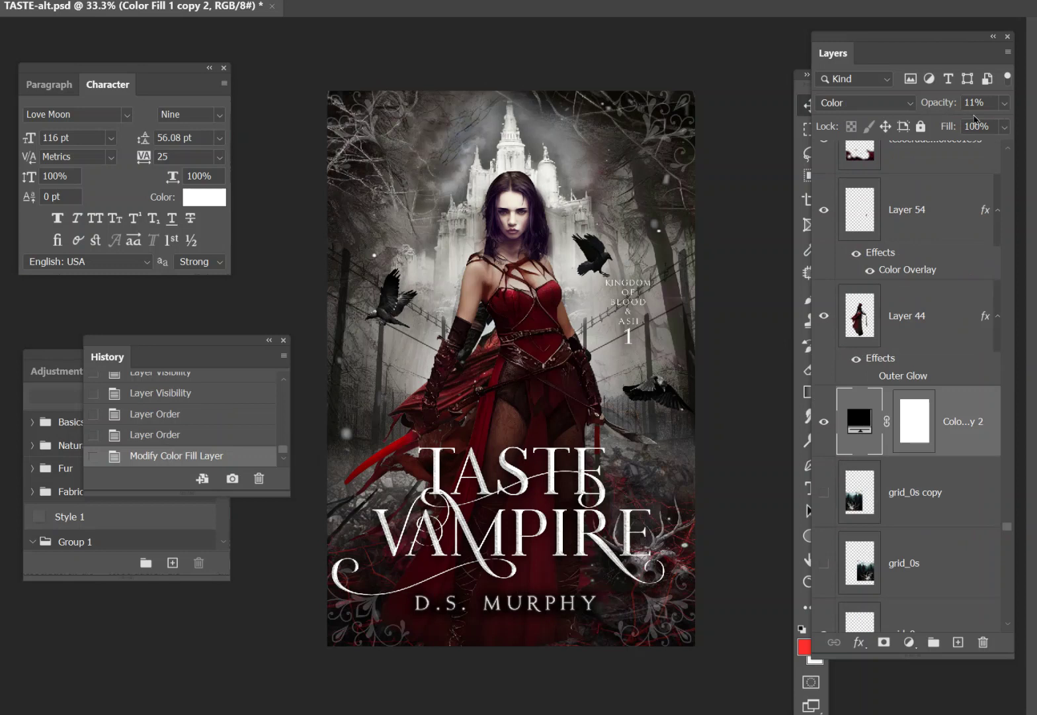
click(910, 109)
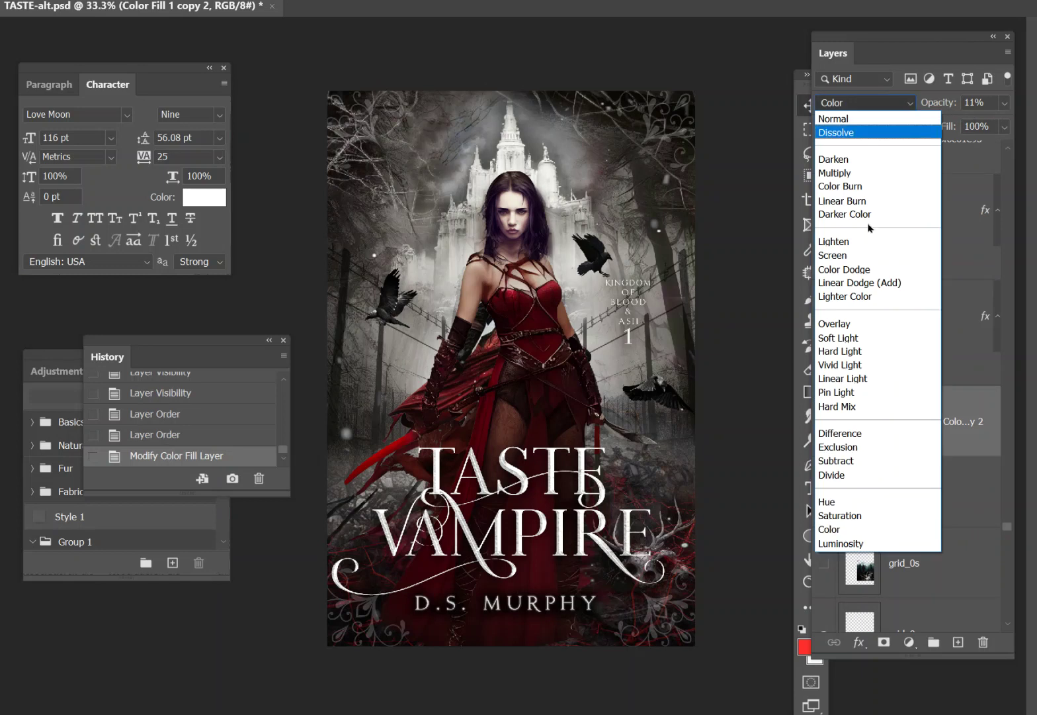
click(844, 324)
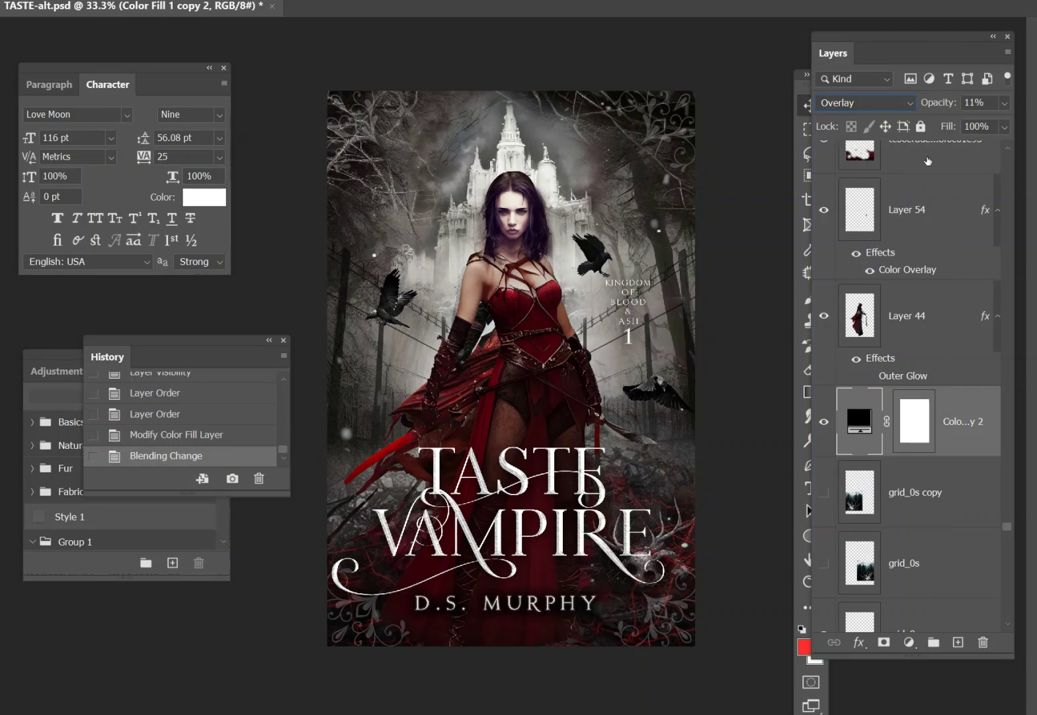
Compare different opacities for the black overlay fill and settle on 30%
click(1004, 103)
click(961, 125)
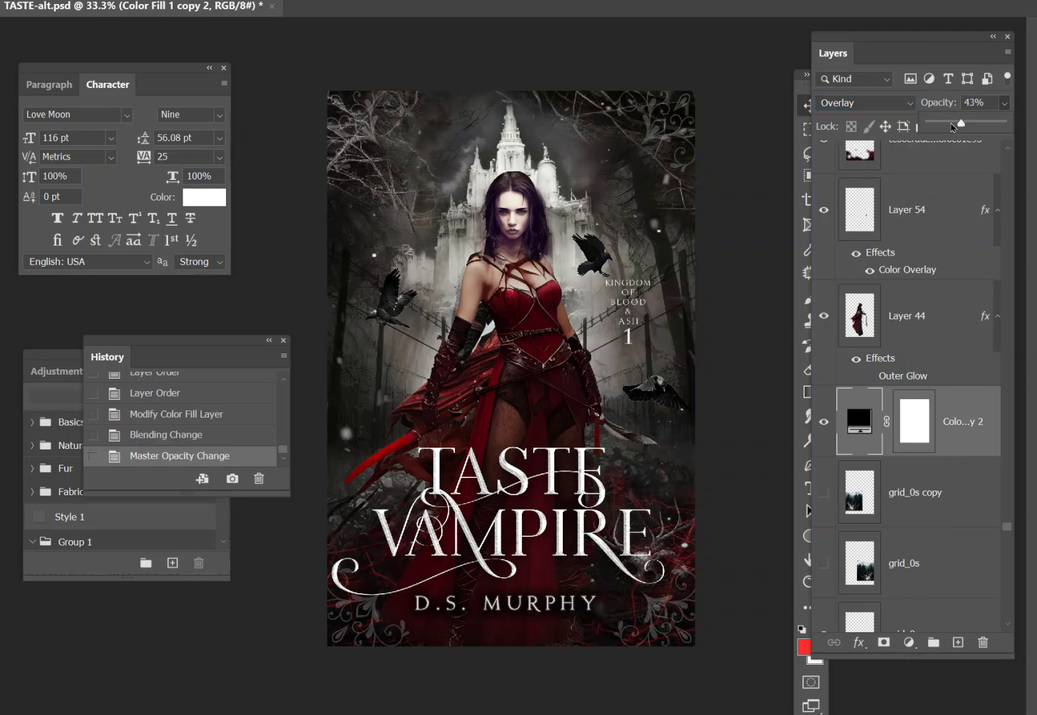
click(947, 125)
click(980, 126)
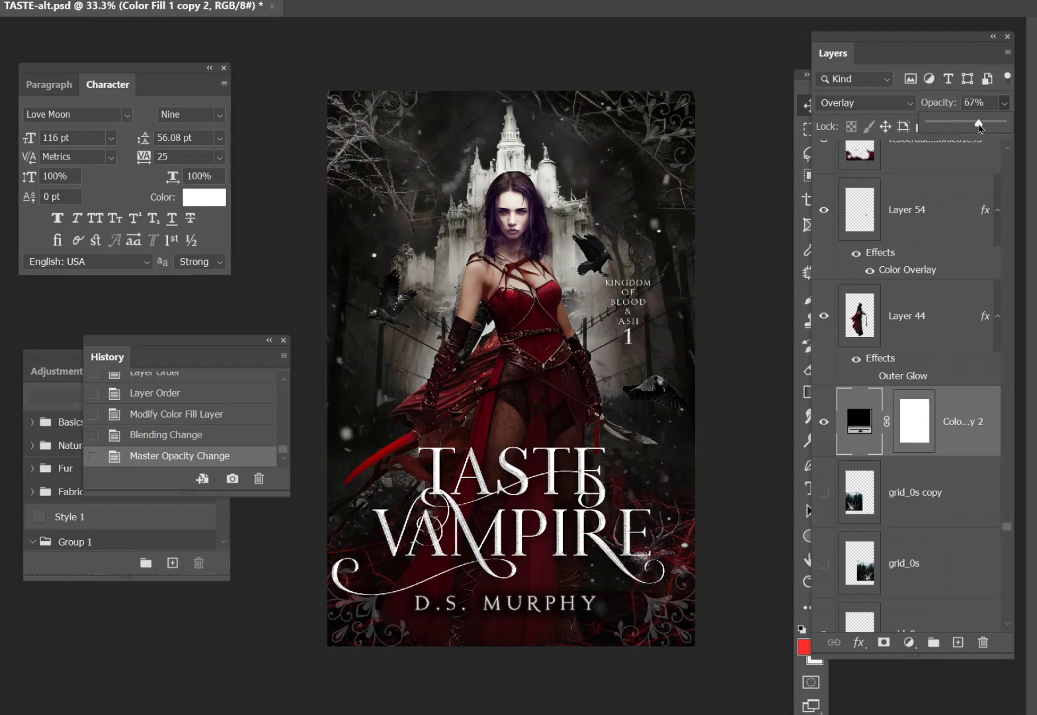
key(Return)
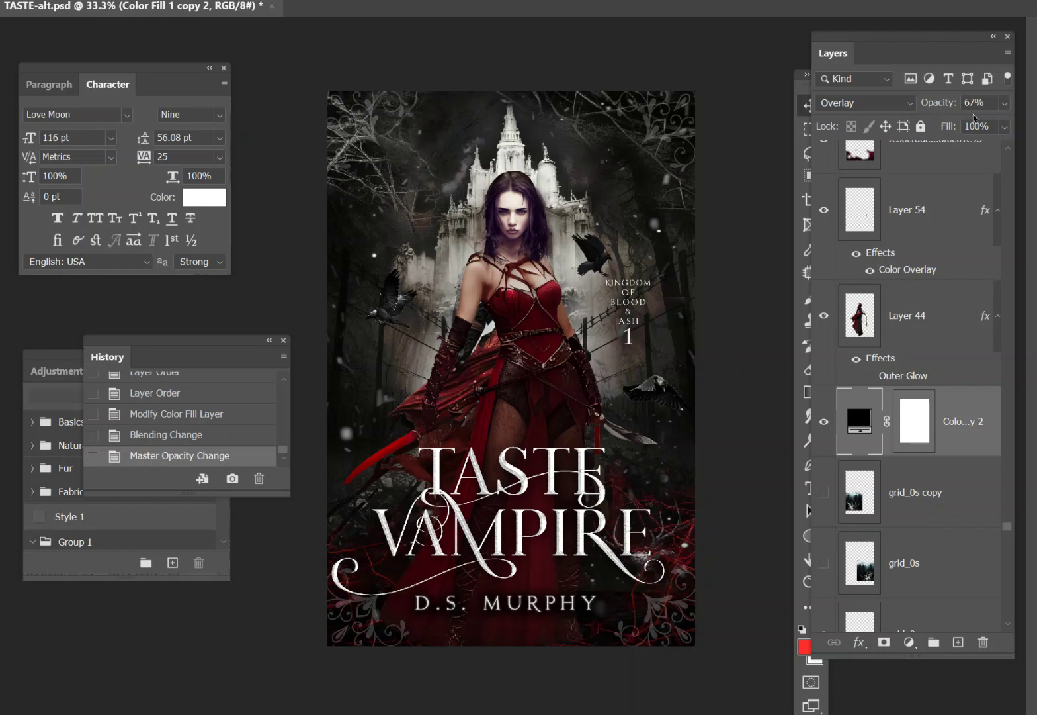
click(1007, 104)
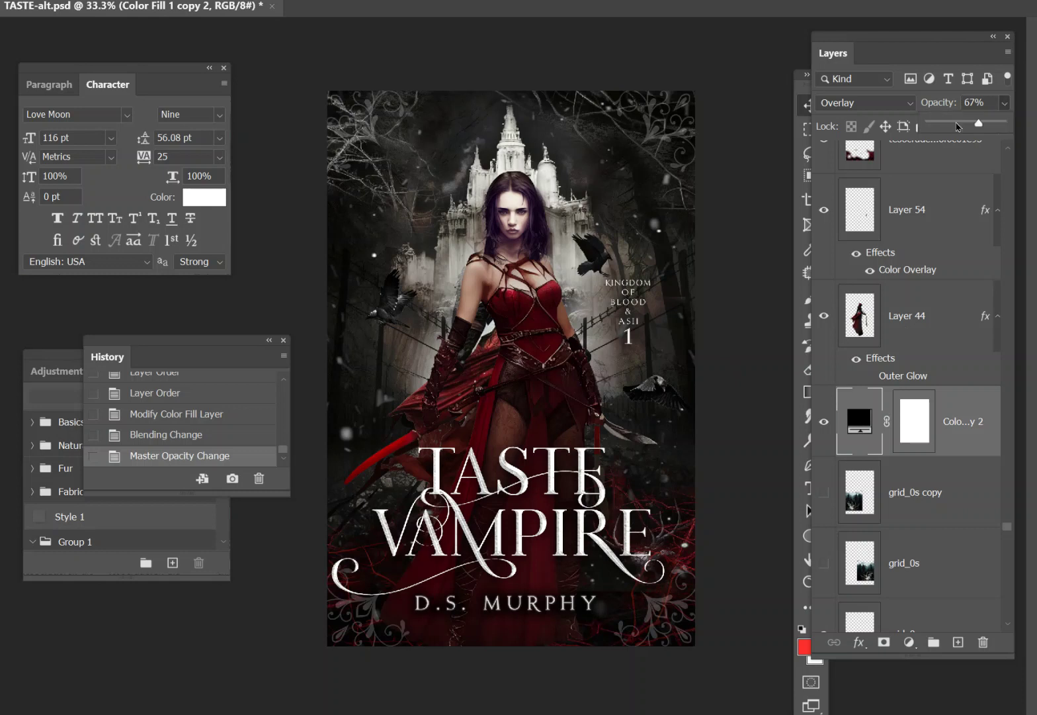
click(957, 125)
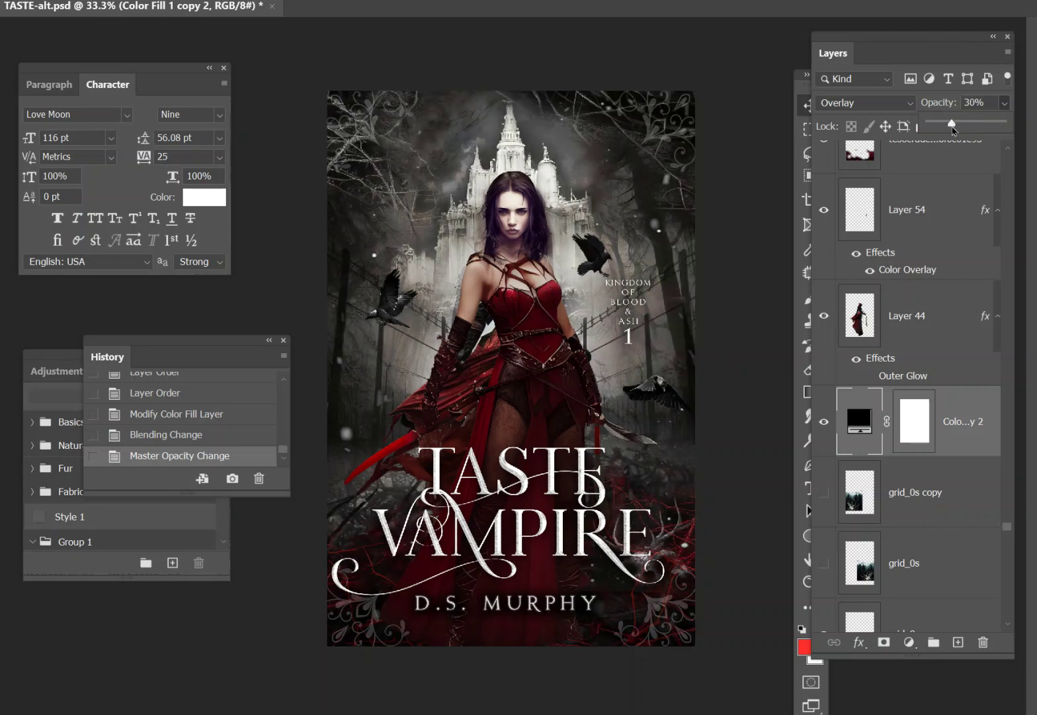
Try an Outer Glow with a size of 172 px on the woman's Layer 76 and switch the effect off
scroll(913, 384, up, 5)
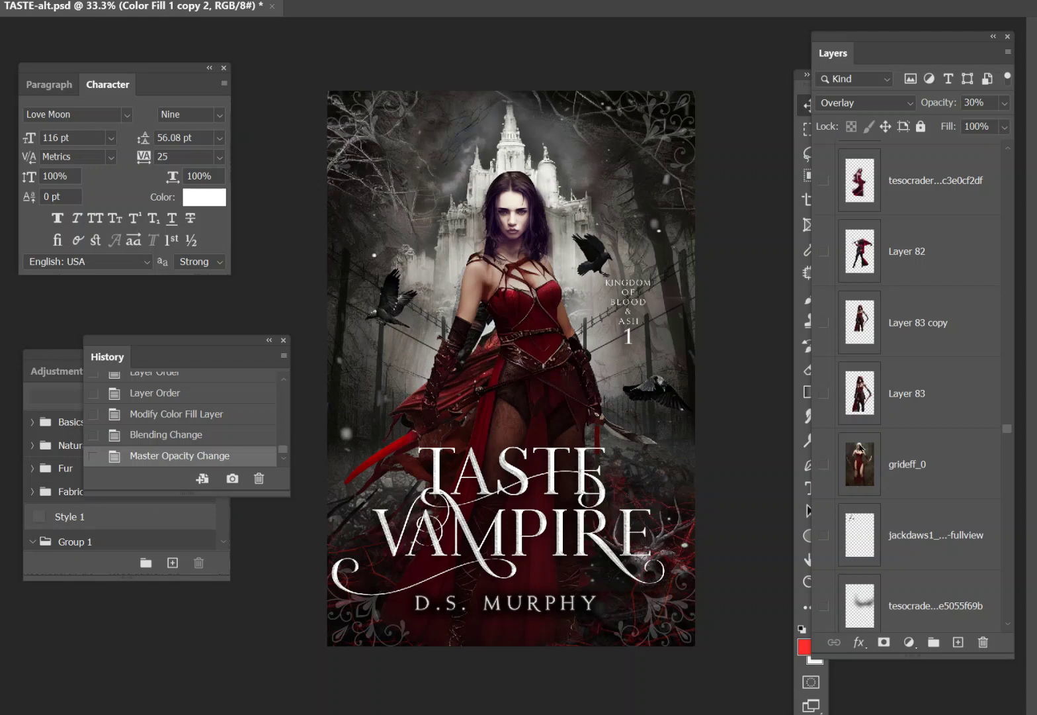
scroll(973, 452, up, 5)
scroll(953, 427, up, 8)
click(952, 426)
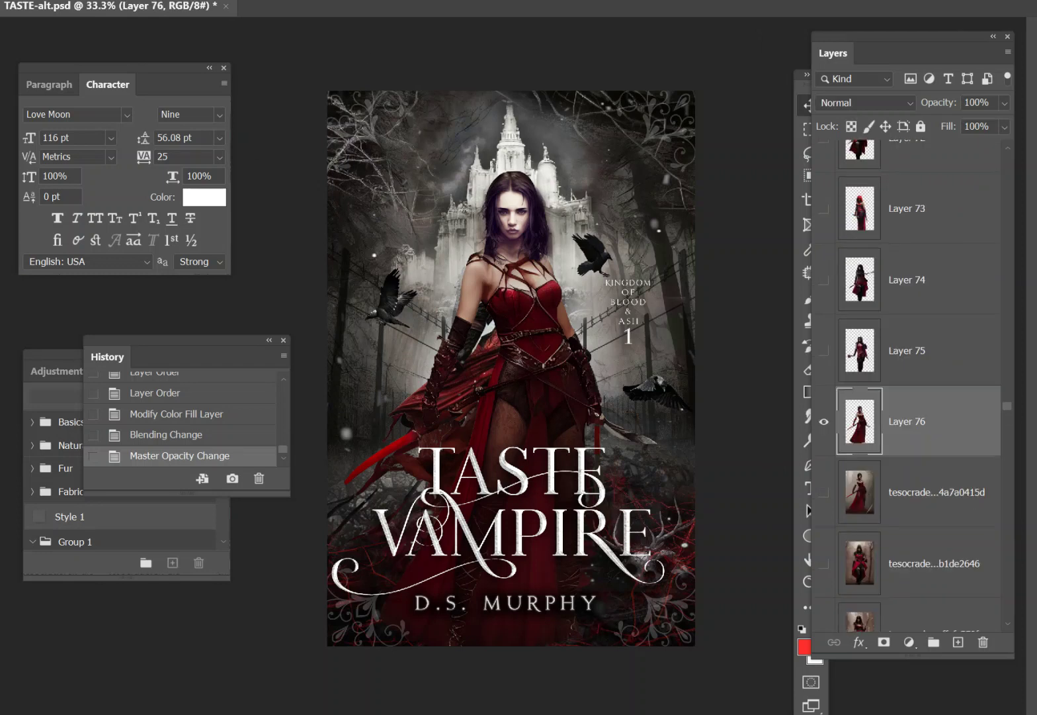
click(131, 1)
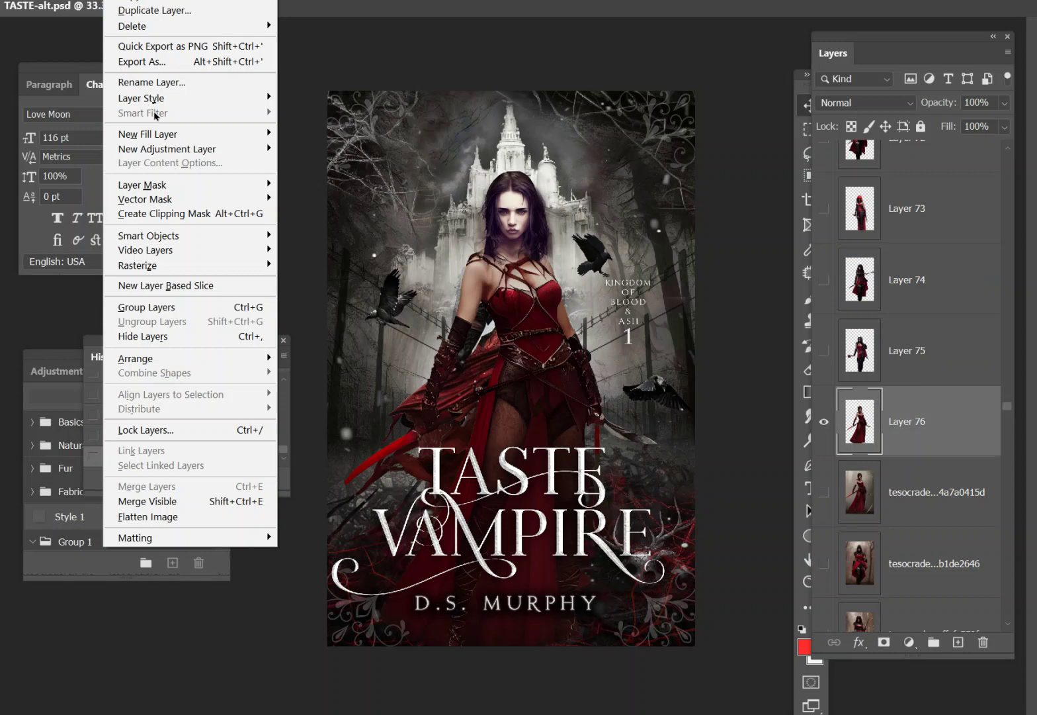
mouse_move(171, 99)
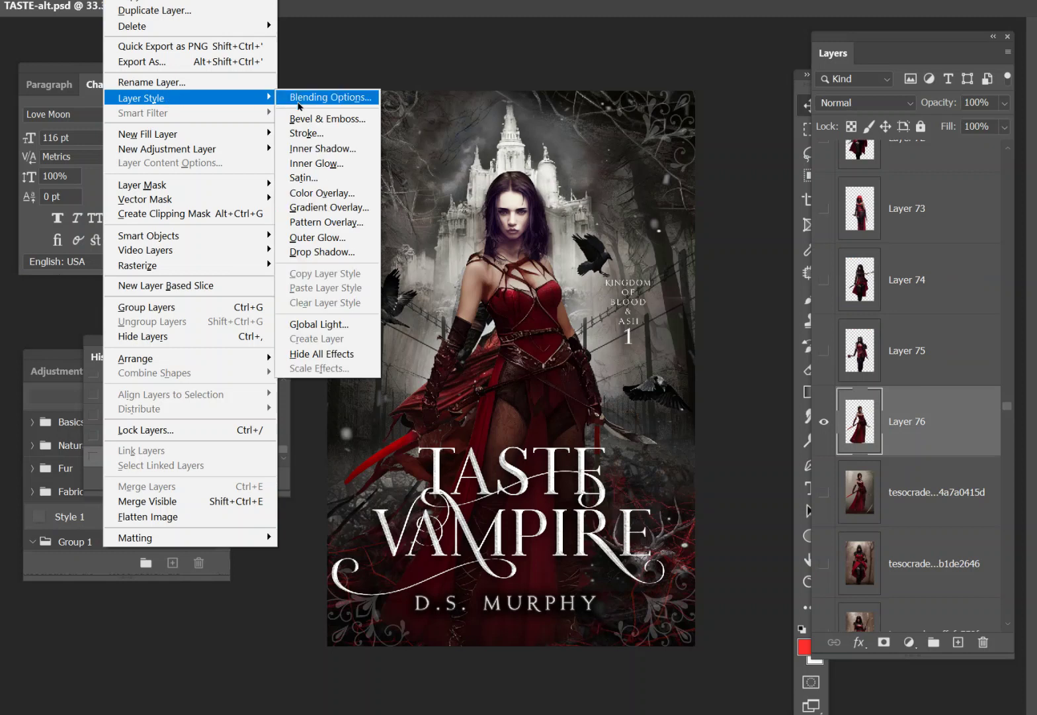
click(328, 238)
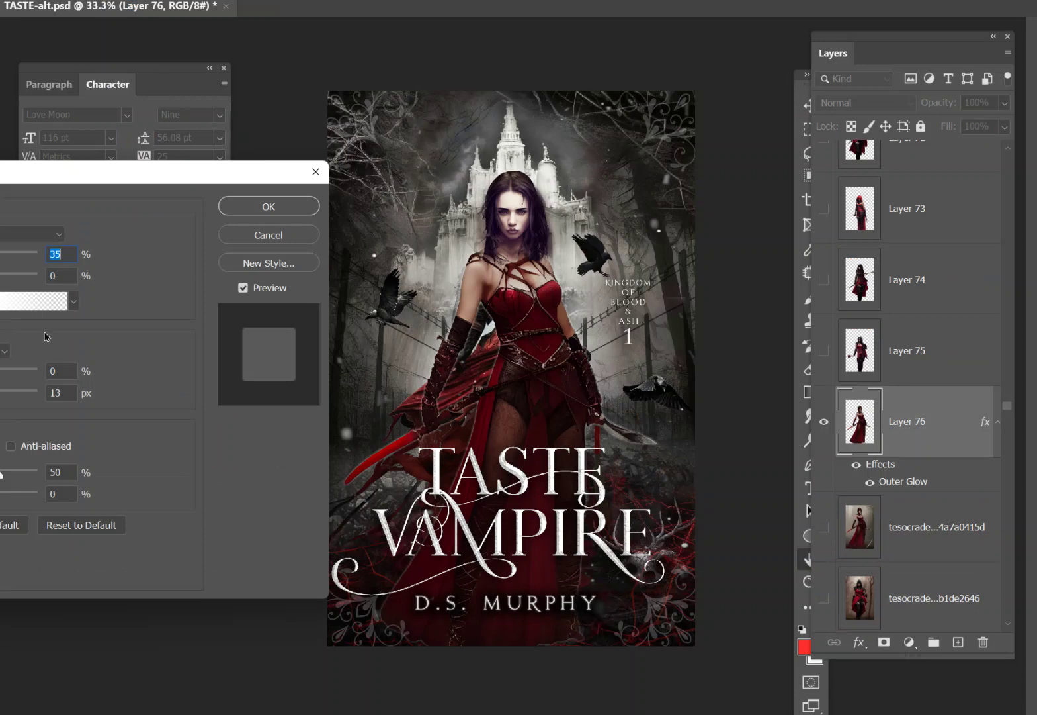
drag(13, 391, 16, 397)
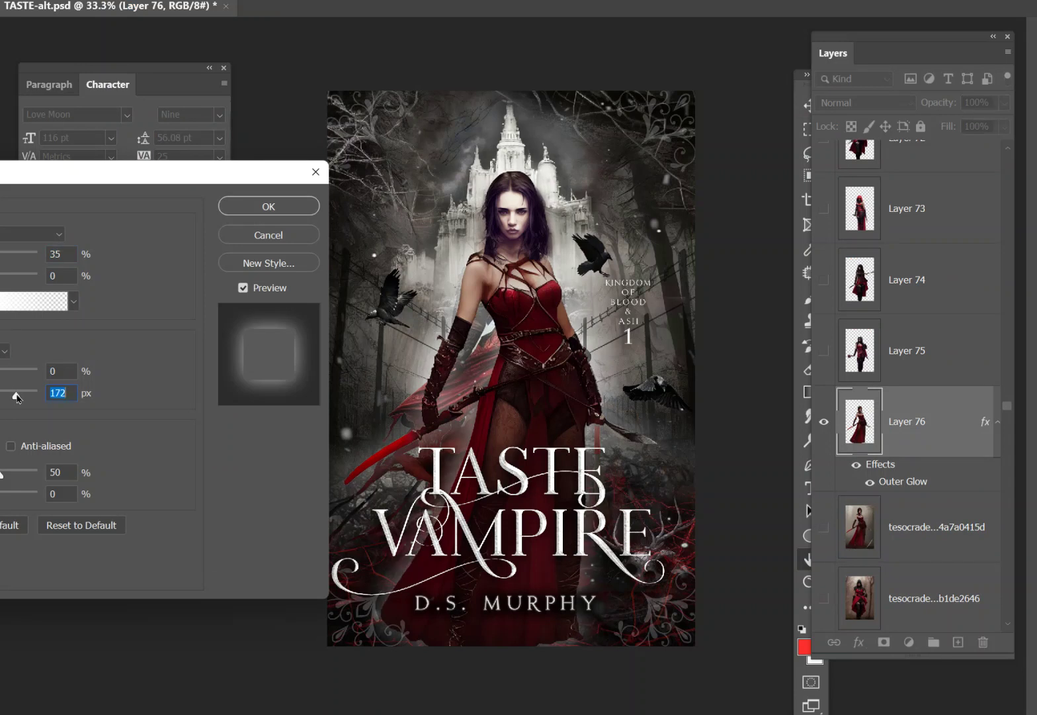
click(6, 258)
click(255, 208)
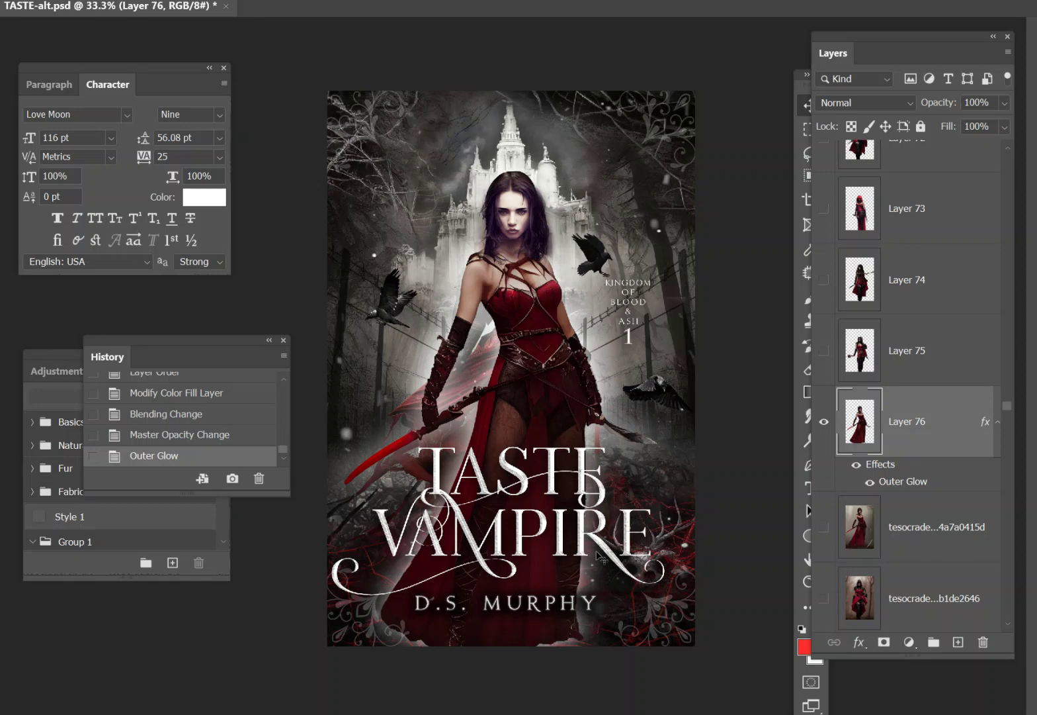
click(870, 483)
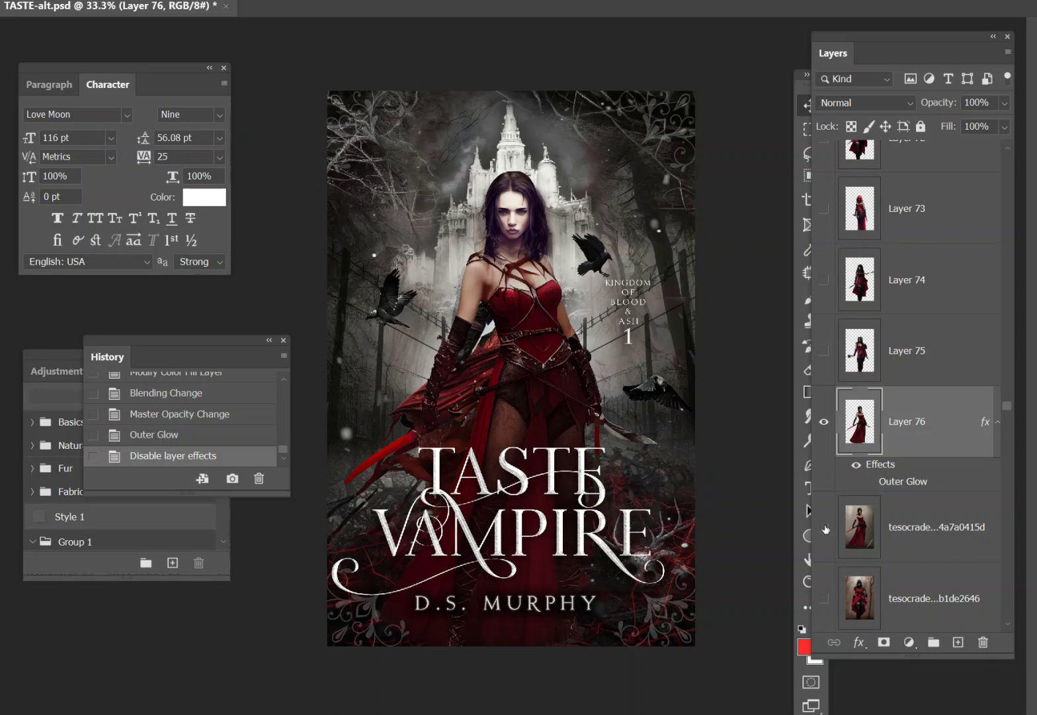
Create a new empty layer directly above Layer 76 and switch to the Brush tool
click(958, 642)
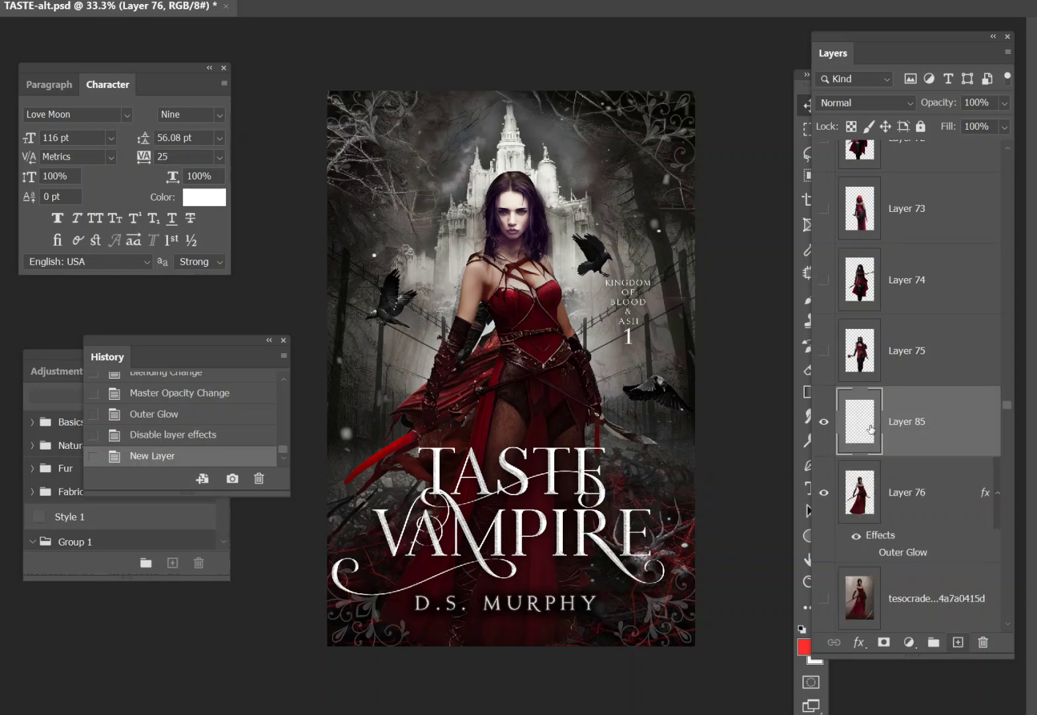
drag(796, 84, 760, 84)
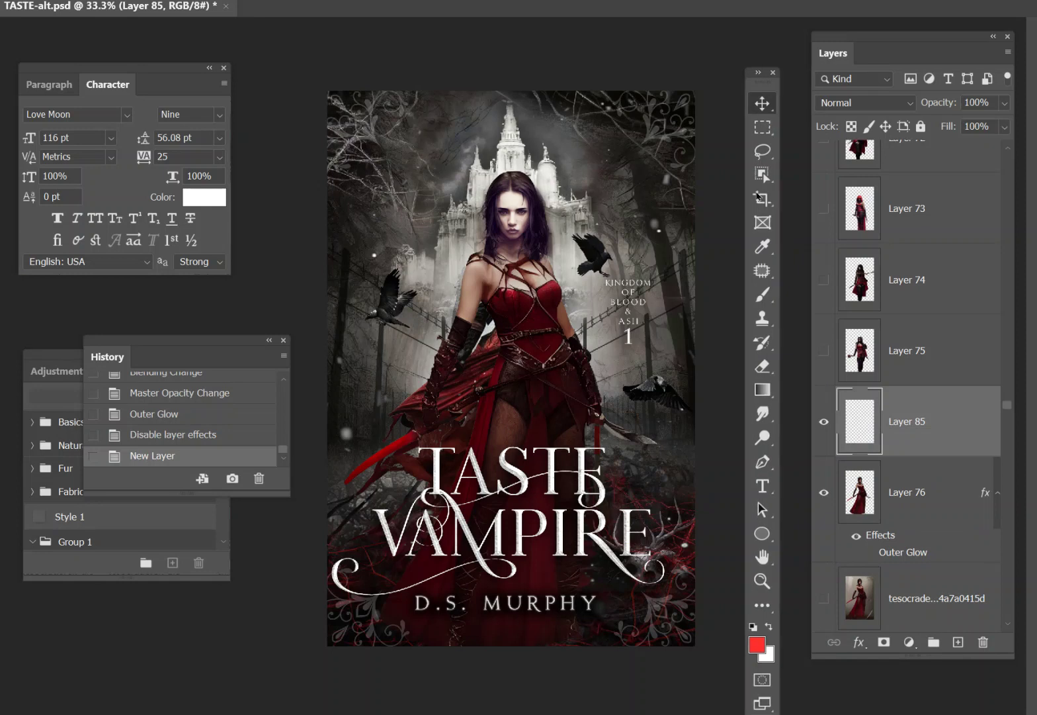
click(762, 294)
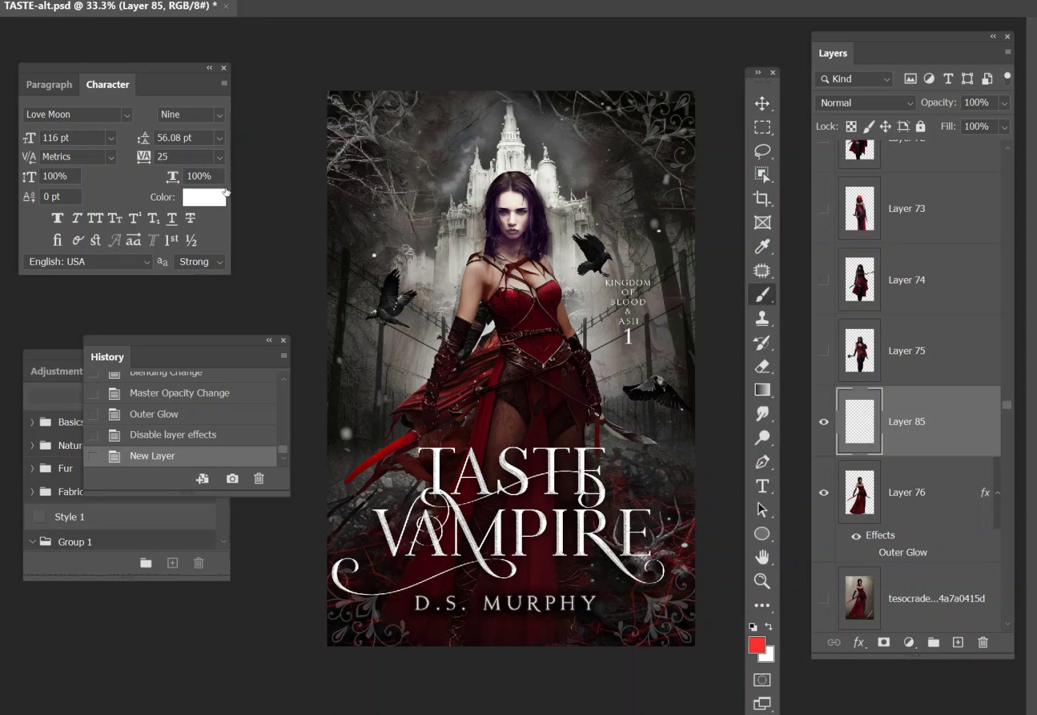
Enlarge the soft brush to 1955 px and paint a single red dab over the woman's torso on the new layer
click(22, 1)
click(175, 28)
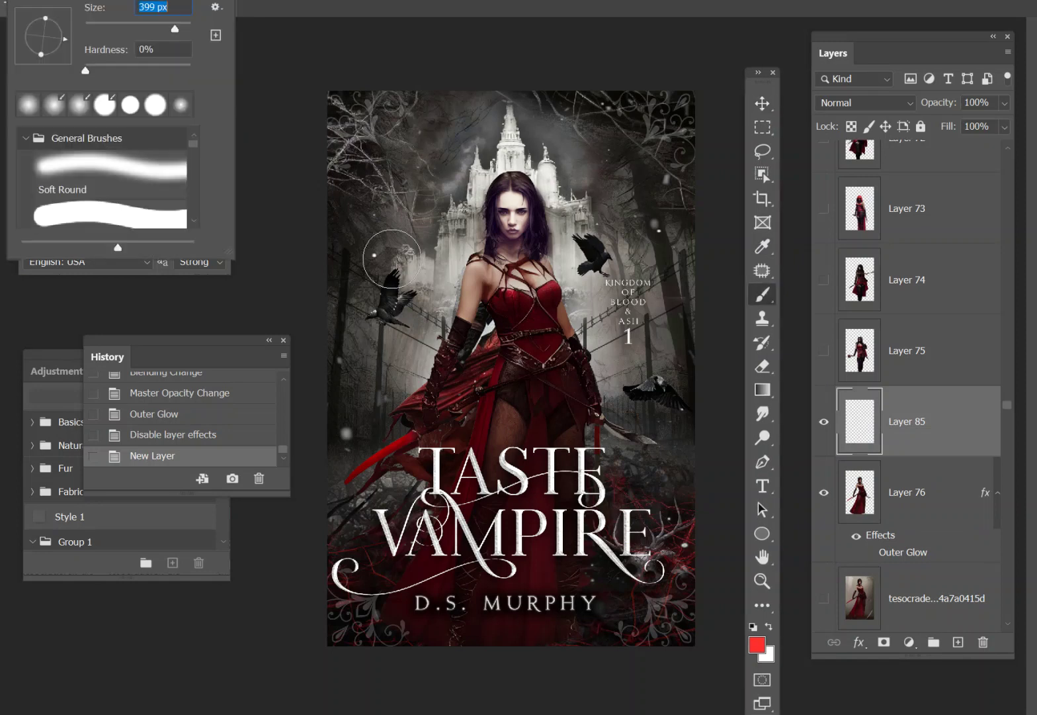
key(Return)
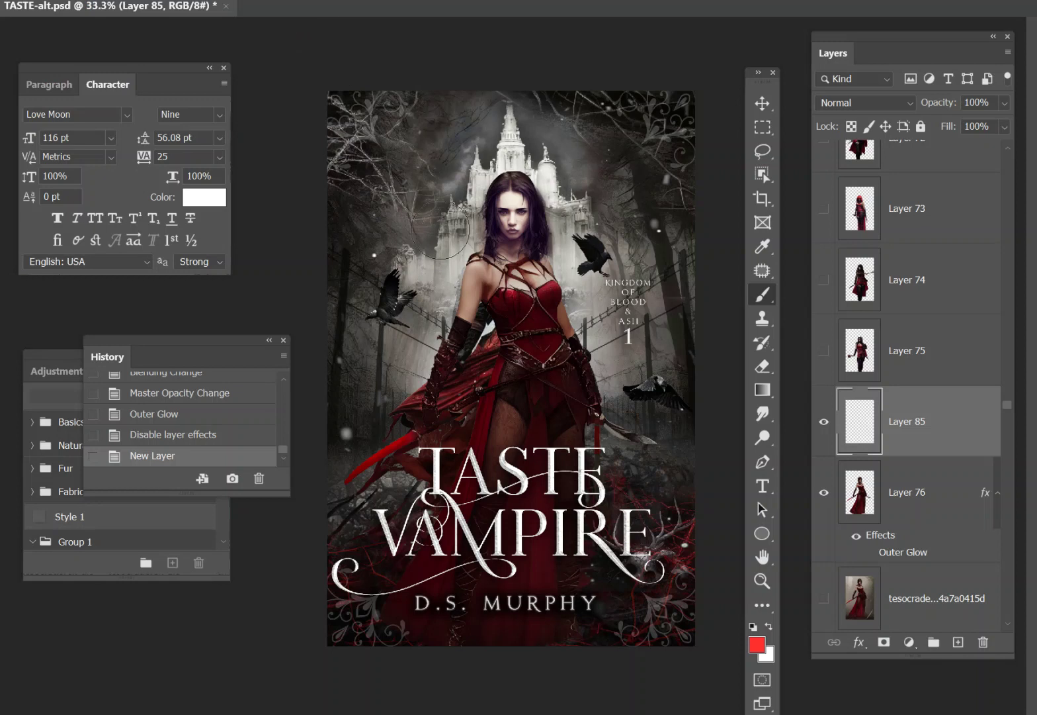
click(57, 1)
drag(175, 29, 183, 30)
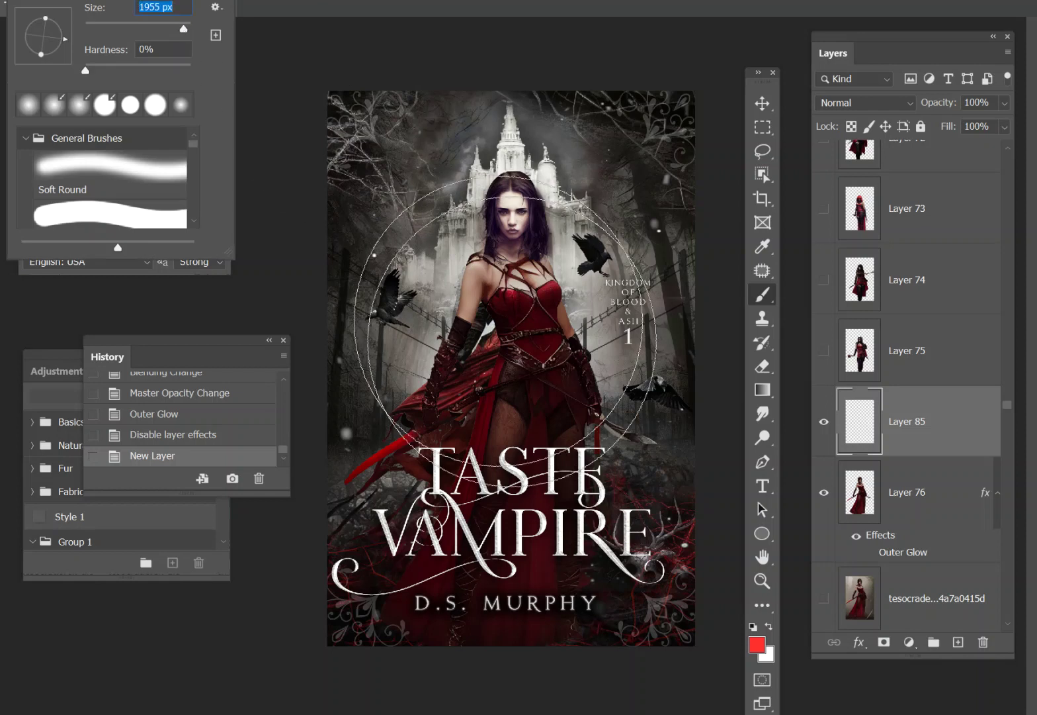
key(Return)
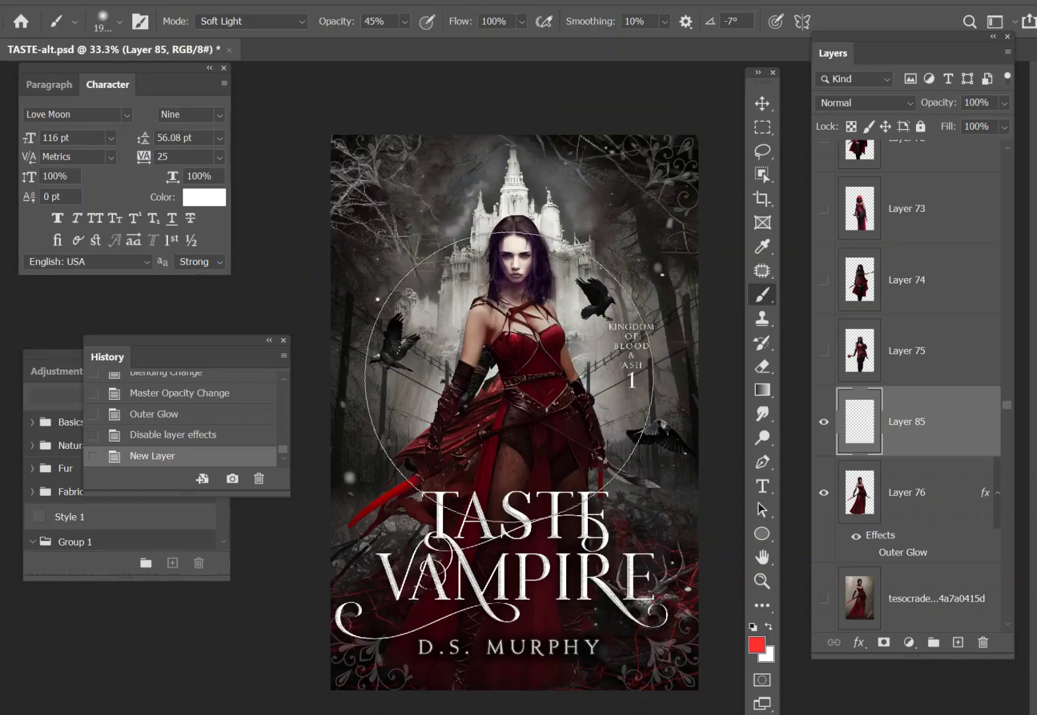
click(510, 377)
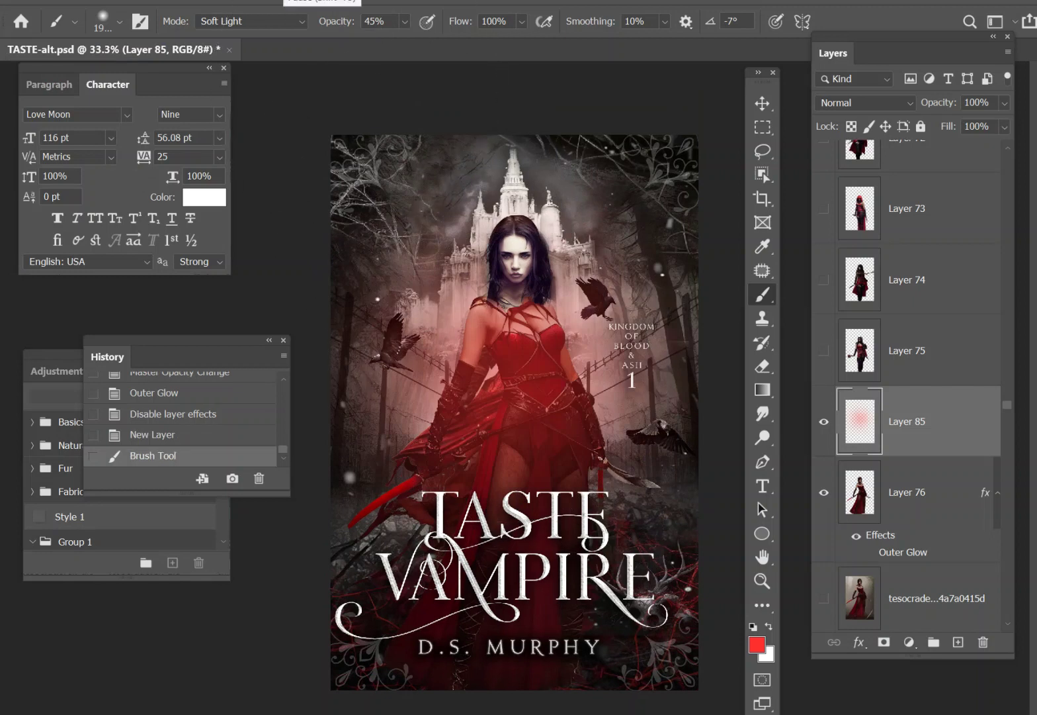
Undo the red dab and paint two white (ffffff) dabs over the woman's torso and chest on Layer 85
key(ctrl+z)
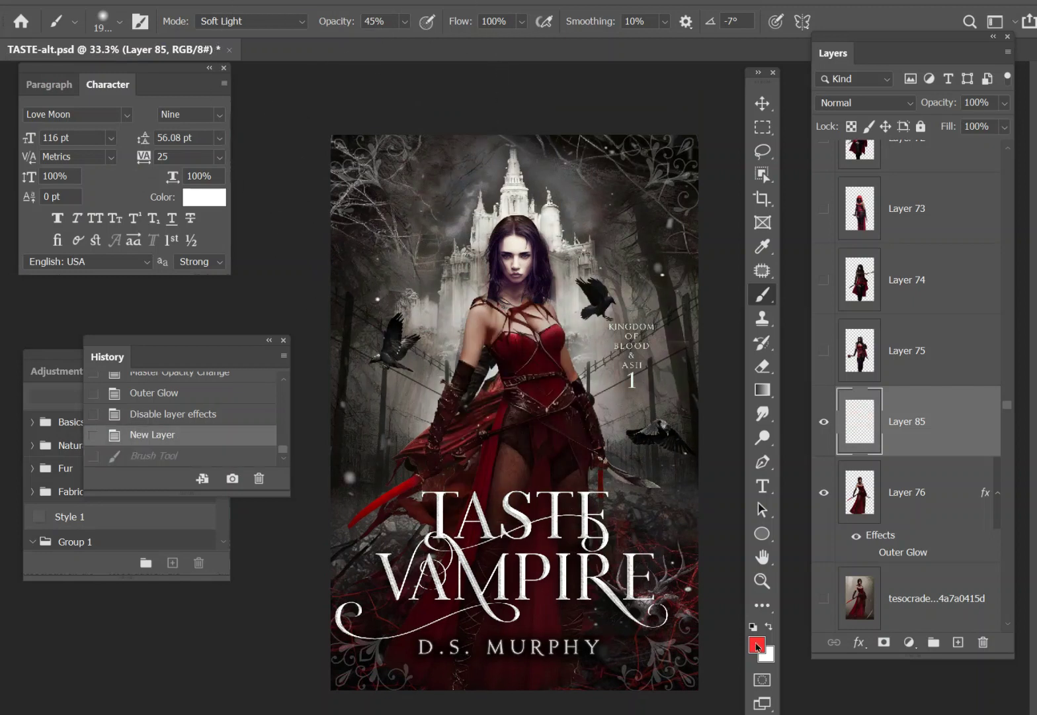
click(757, 647)
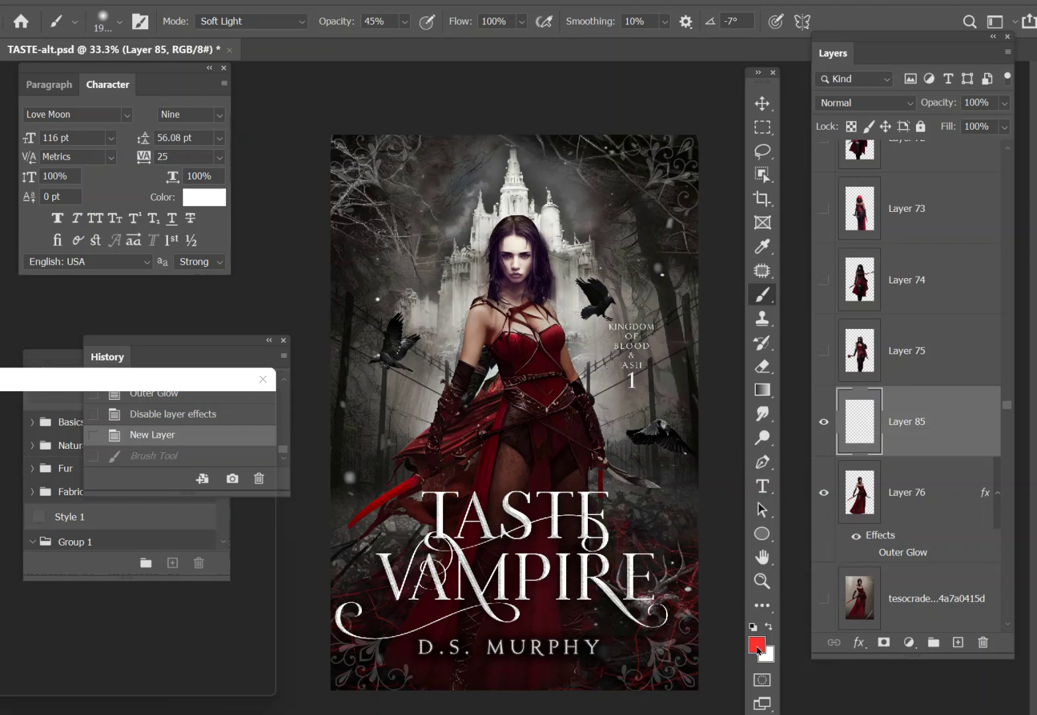
text(ffffff)
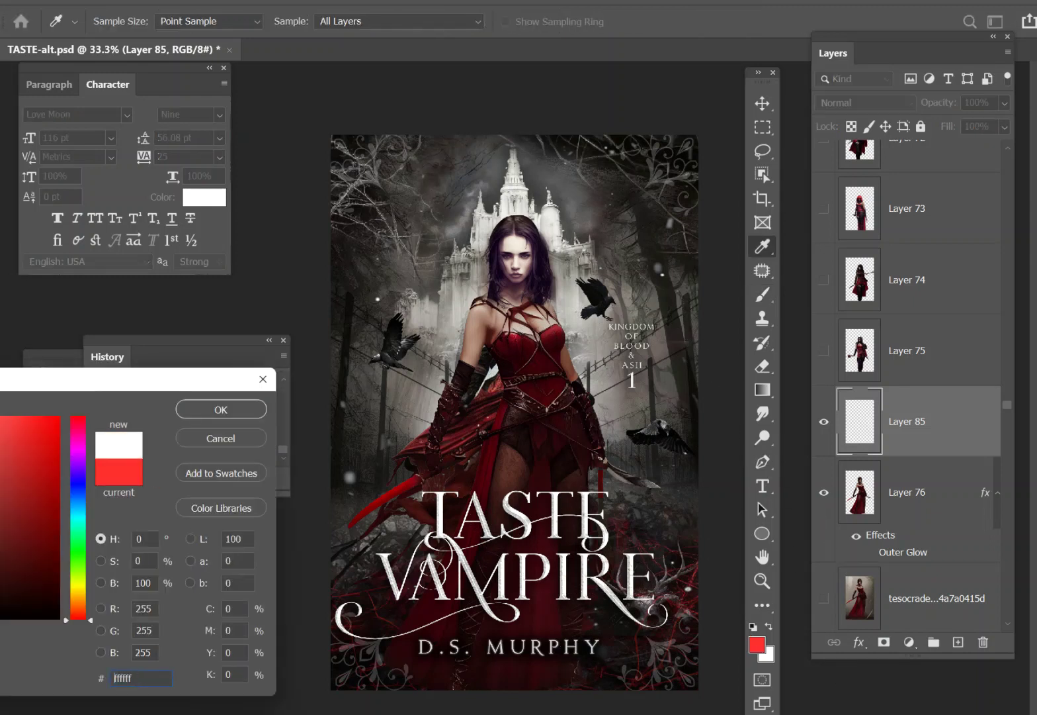
click(239, 415)
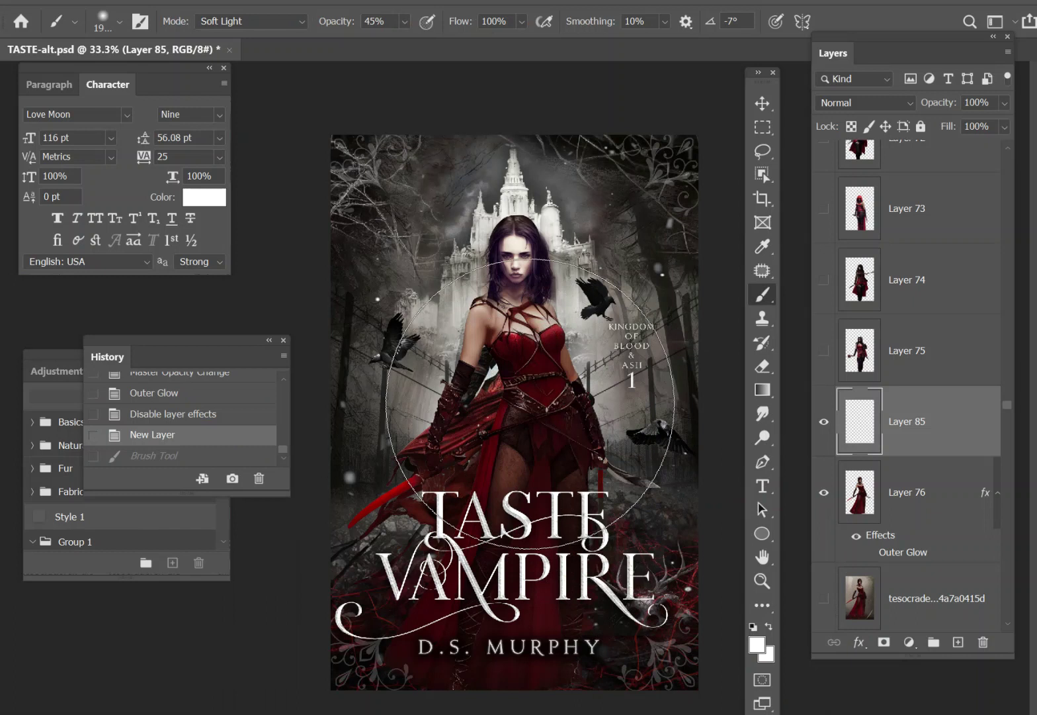
click(519, 390)
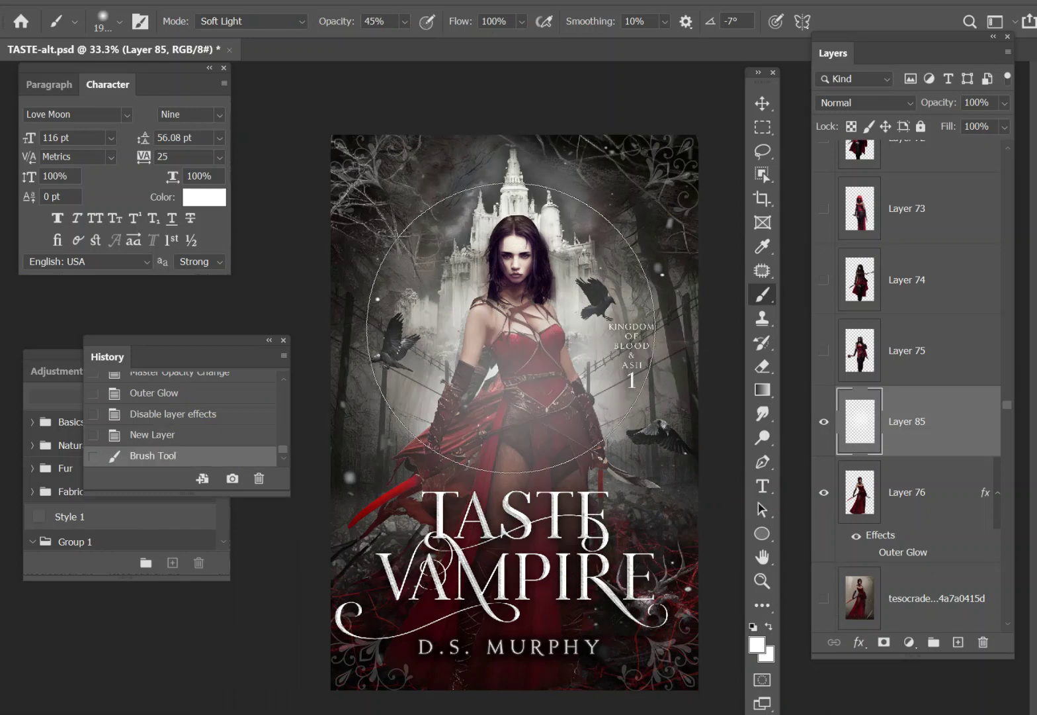
click(512, 303)
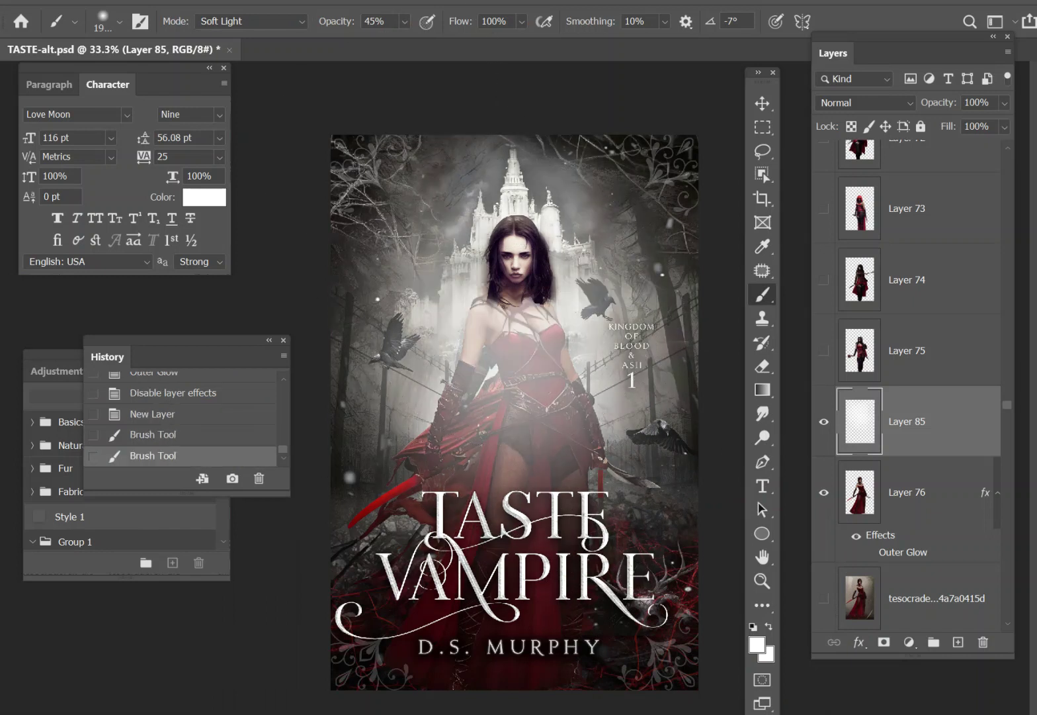
Place Layer 85 beneath the woman's Layer 76 in Soft Light mode and shift its glow slightly downward
key(ctrl+bracketleft)
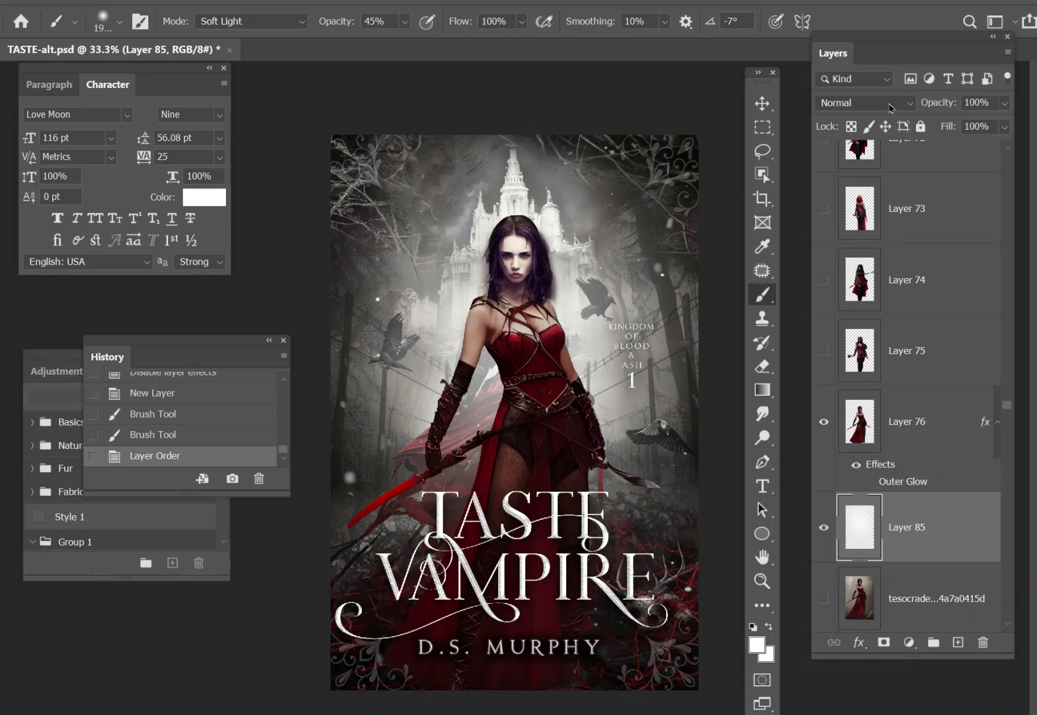
click(891, 106)
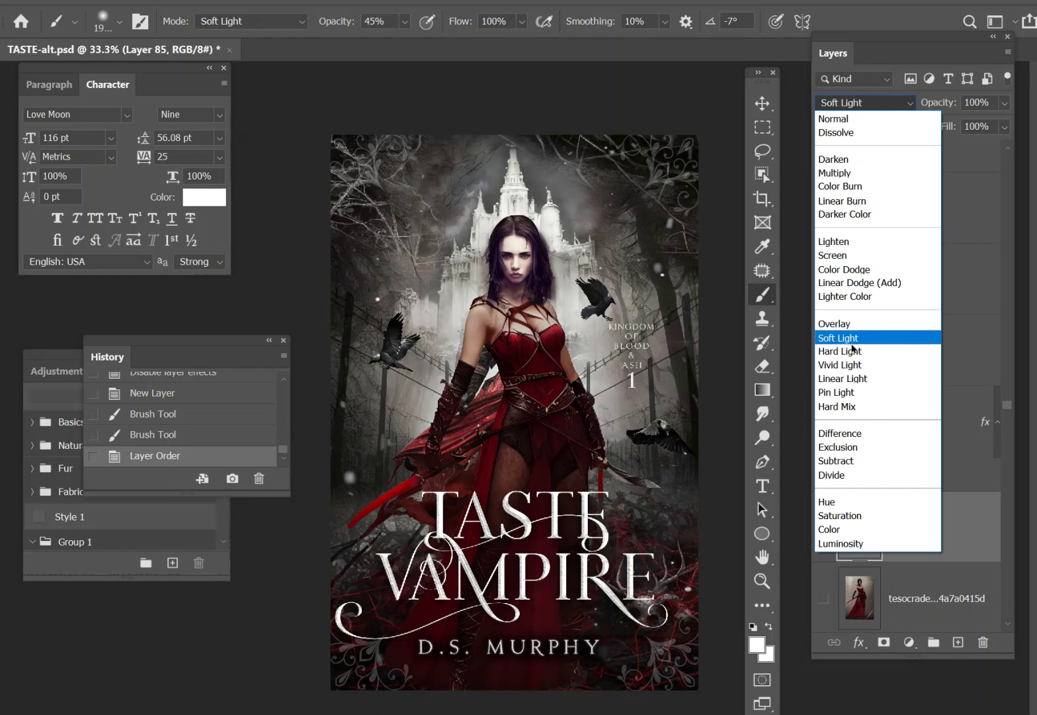
click(852, 343)
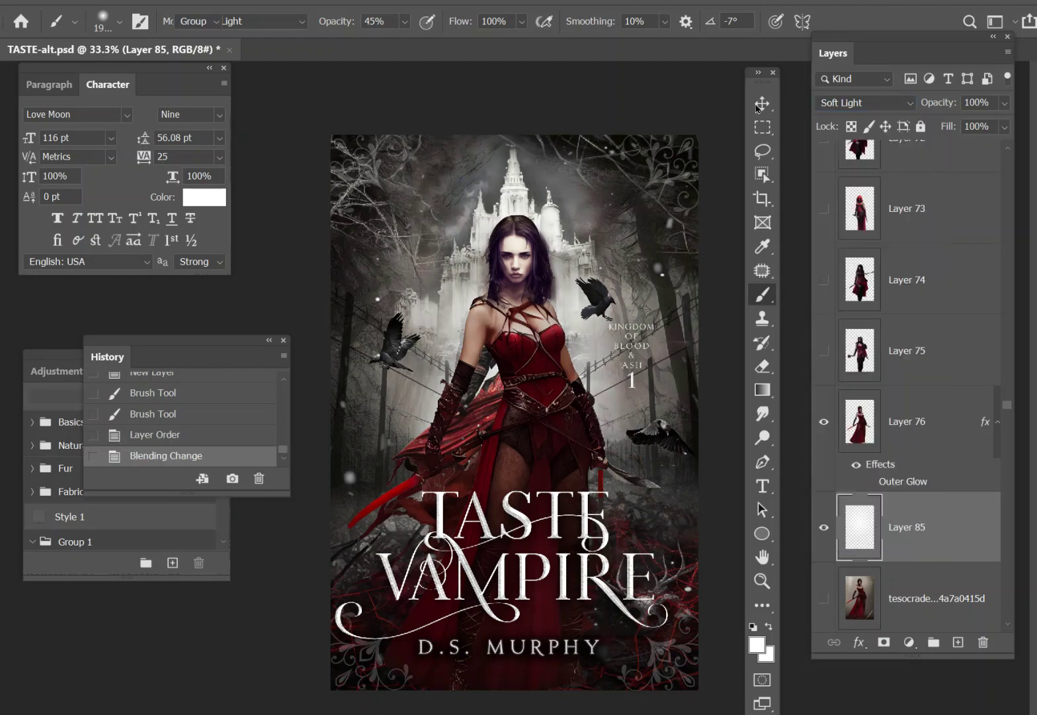
click(761, 106)
mouse_move(568, 360)
mouse_down()
mouse_move(567, 344)
mouse_move(567, 408)
mouse_up()
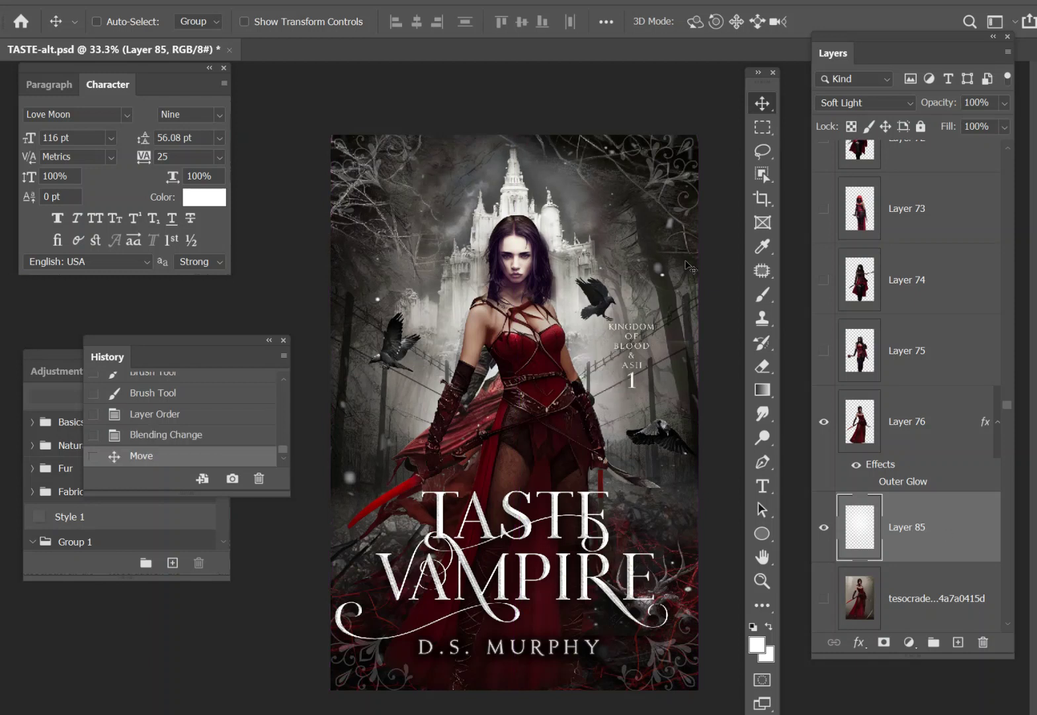
Duplicate Layer 85 directly above itself to strengthen the glow behind the woman
right_click(916, 539)
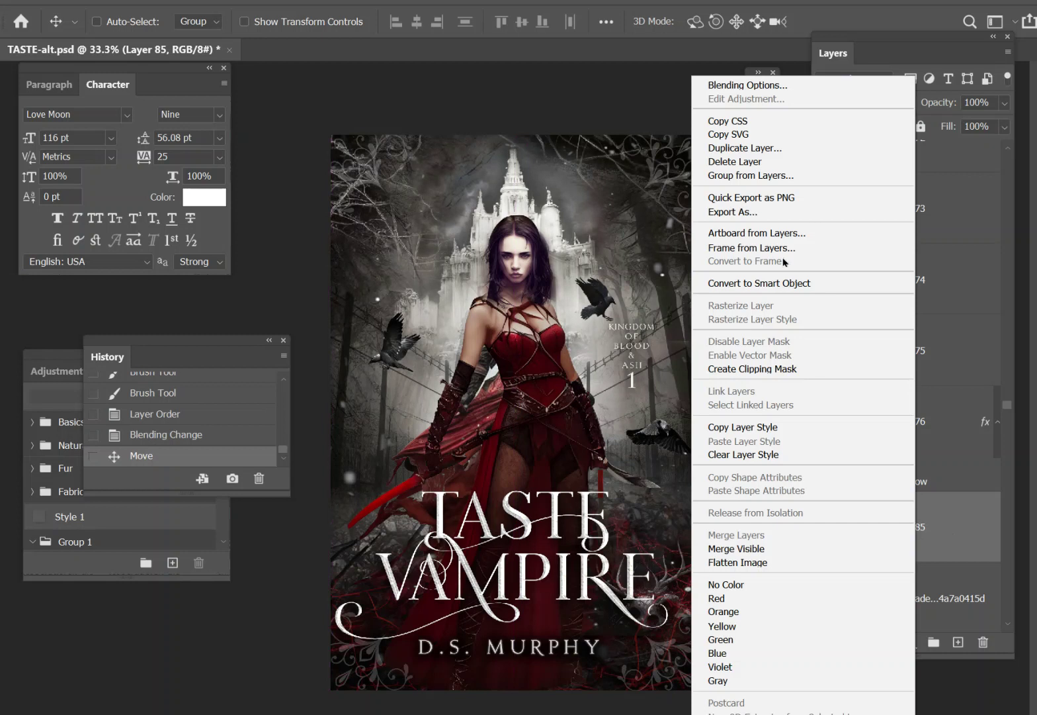
click(771, 153)
click(298, 235)
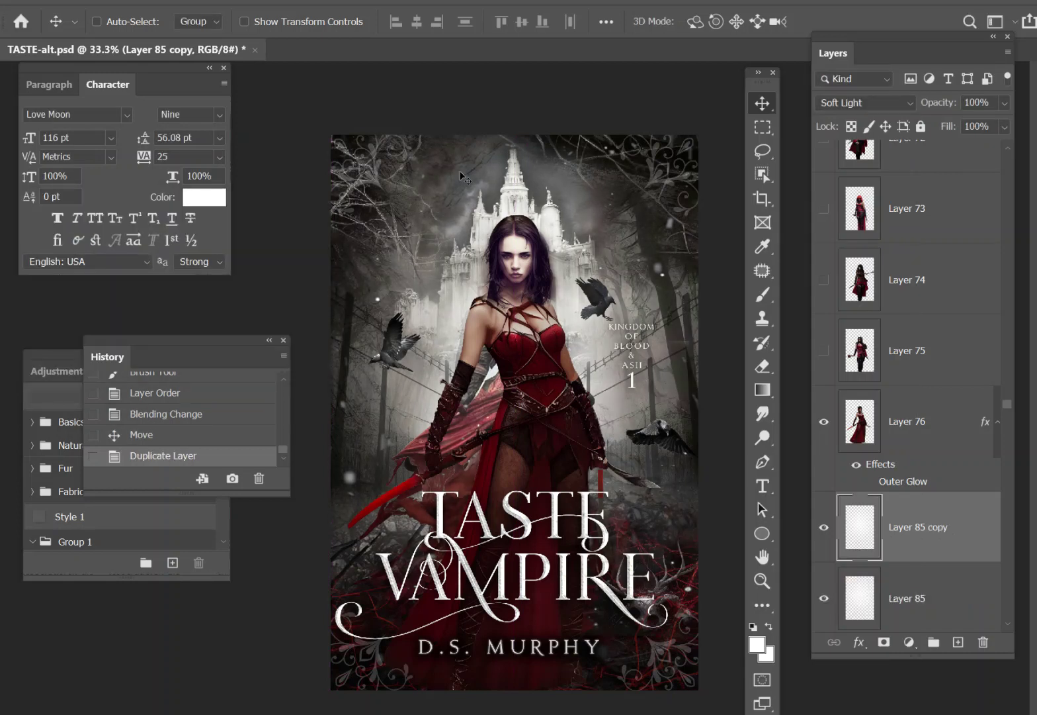
Softly erase the upper edges and right side of the glow on Layer 85 copy, then the upper edge of Layer 85, with a very large eraser
click(762, 366)
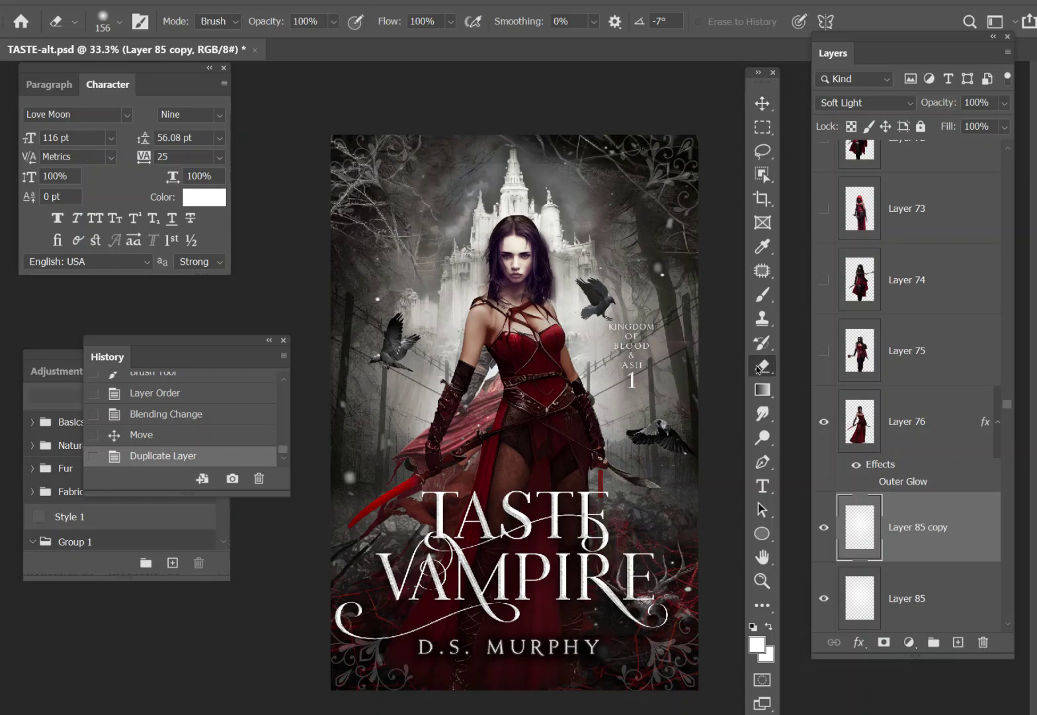
click(118, 25)
drag(175, 69, 187, 73)
key(Return)
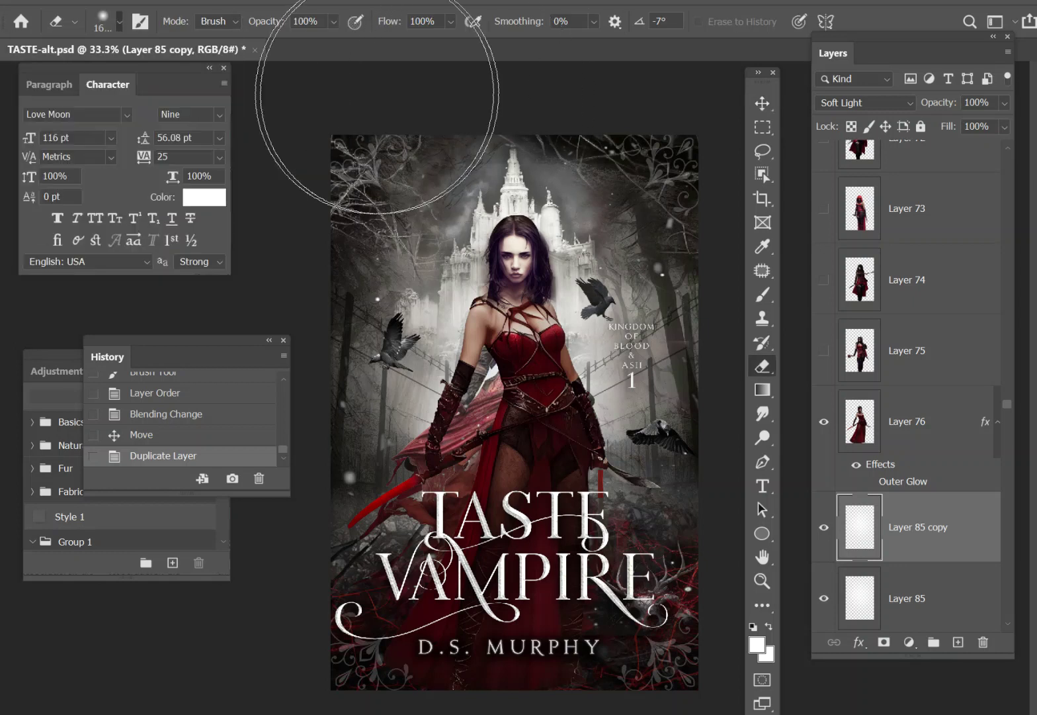
click(593, 86)
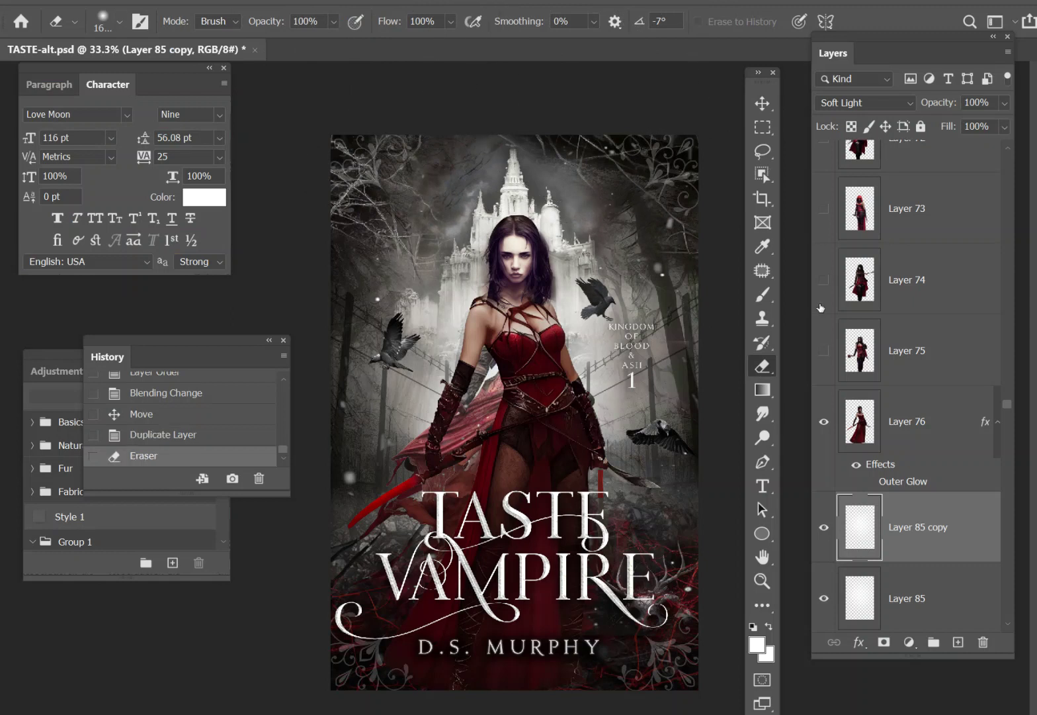
click(399, 105)
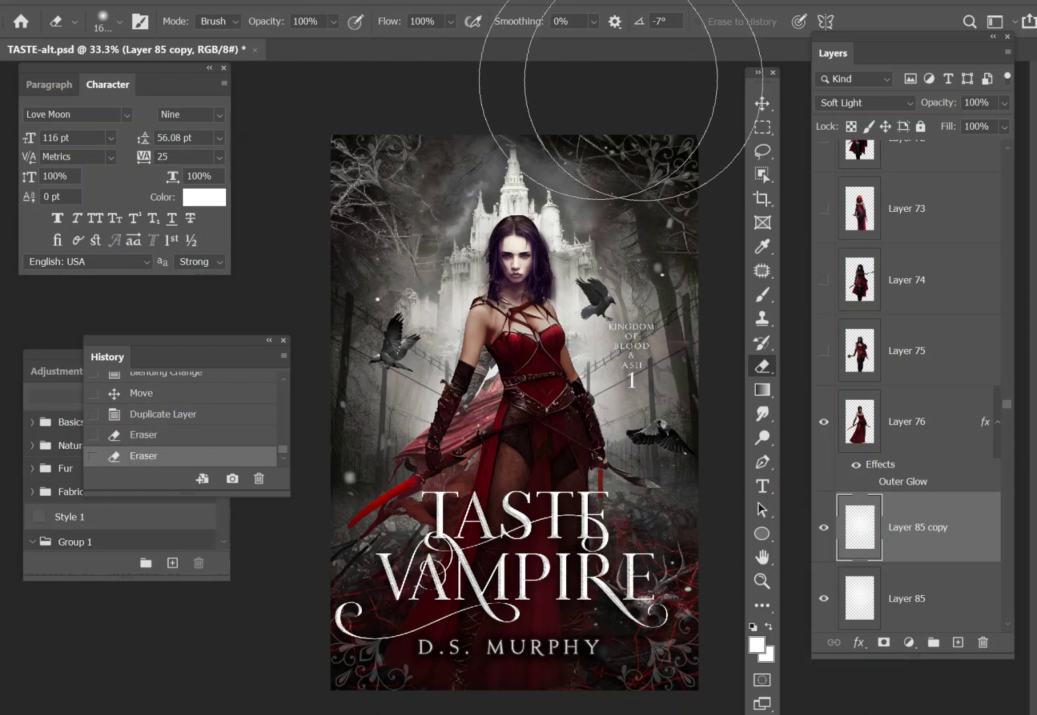
click(382, 93)
click(657, 278)
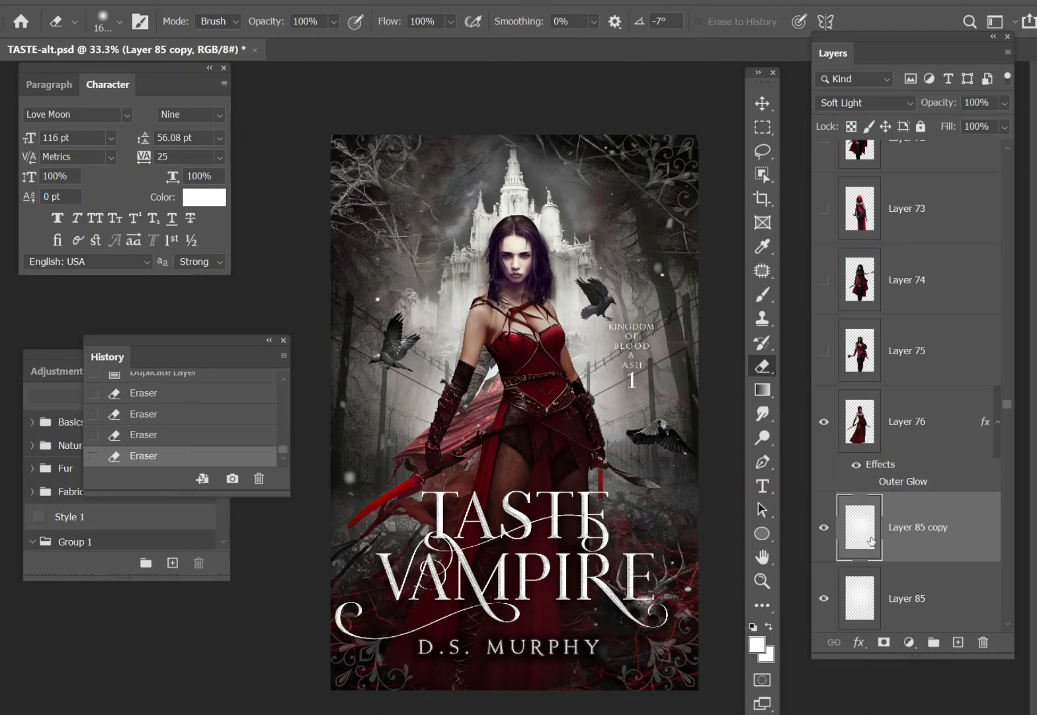
click(935, 613)
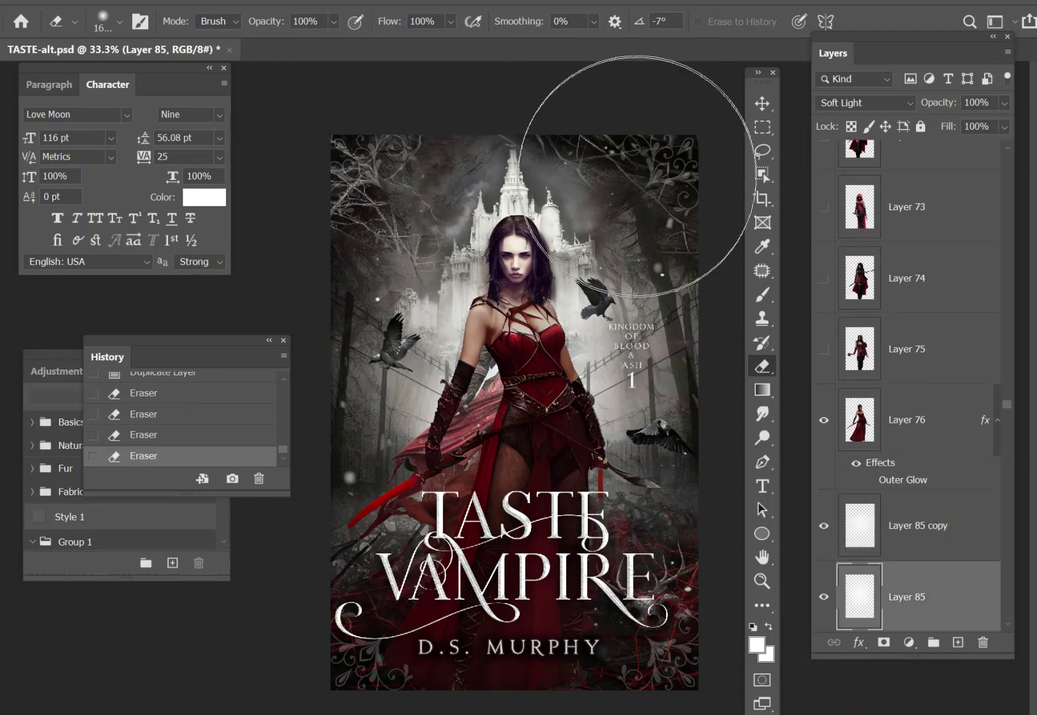
mouse_move(629, 124)
mouse_down()
mouse_move(371, 103)
mouse_move(336, 139)
mouse_move(463, 47)
mouse_up()
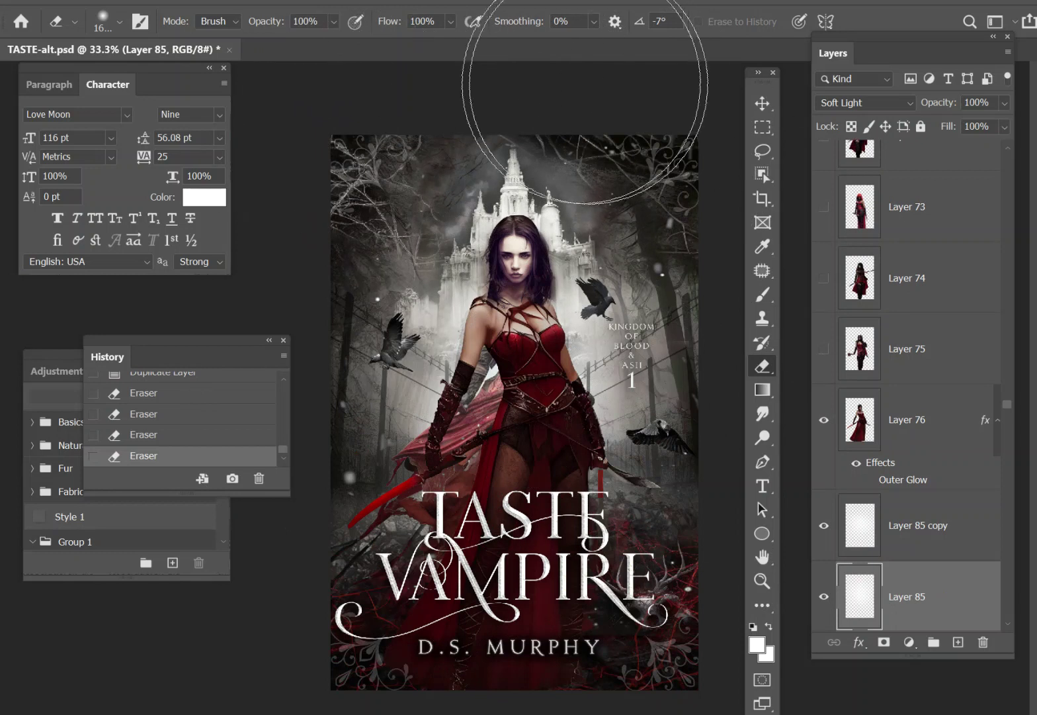
Select Layer 85 copy and Layer 85 together and nudge both glows slightly upward
click(762, 103)
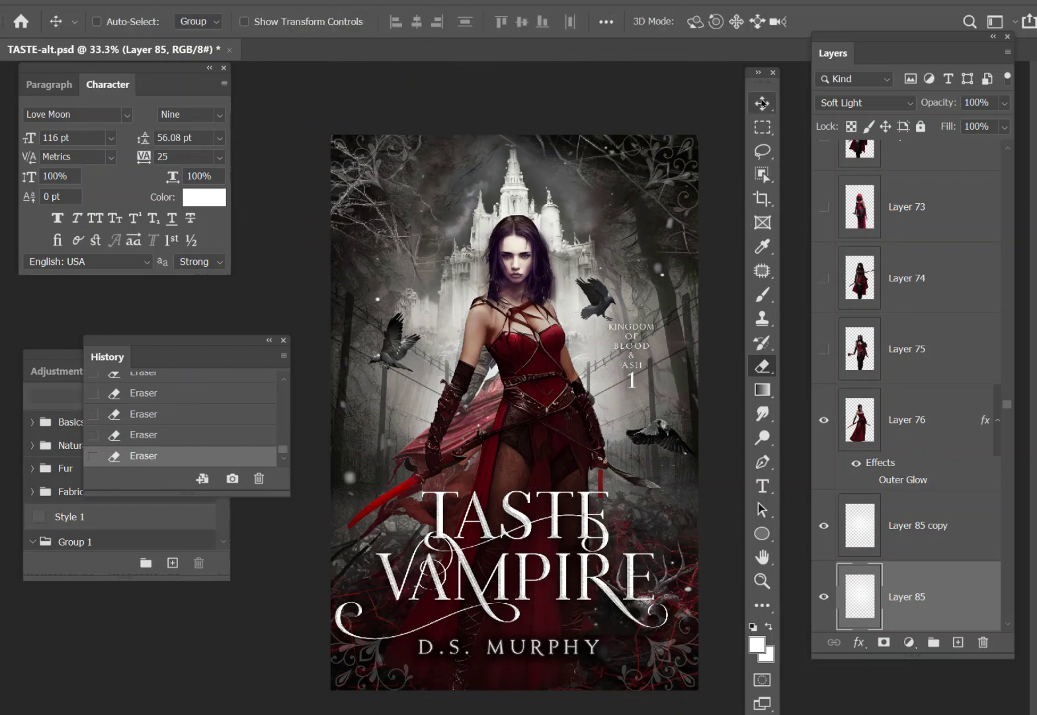
click(915, 526)
shift+click(909, 599)
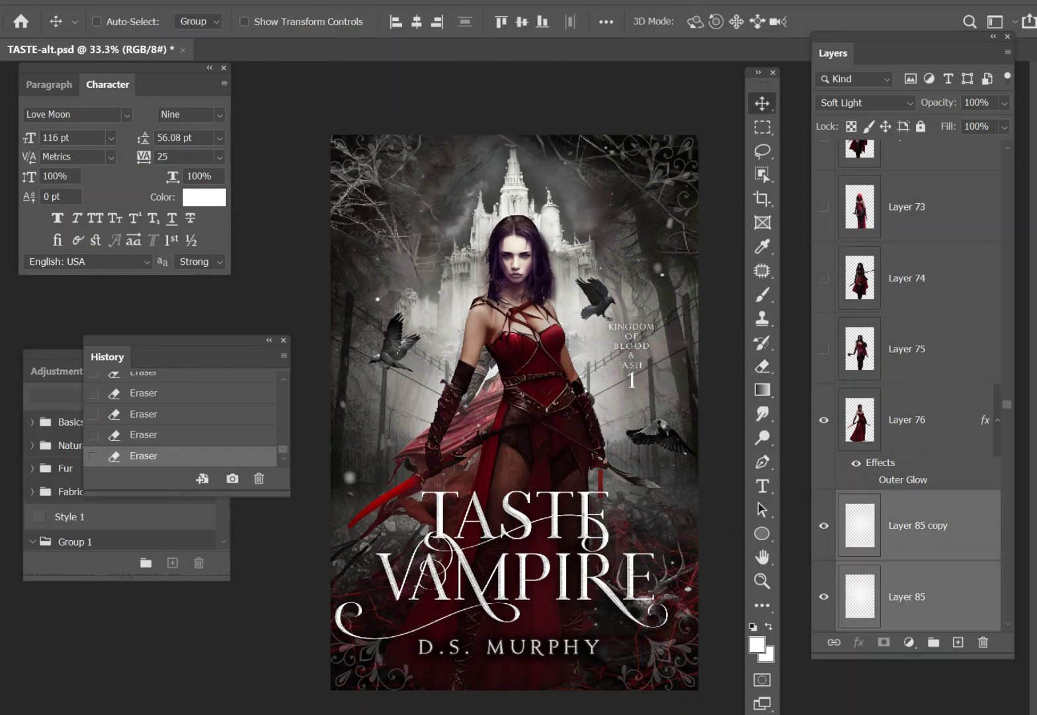
drag(586, 372, 584, 363)
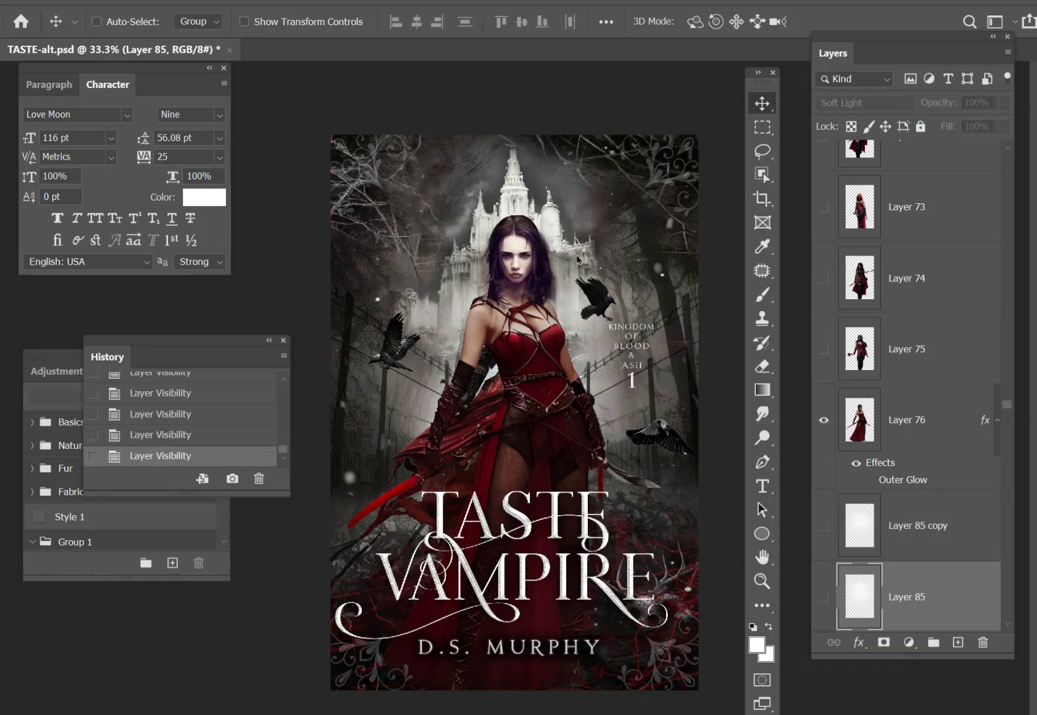
Compare the cover with the glow layers on and off, leaving Layer 85 shown and Layer 85 copy hidden
click(824, 598)
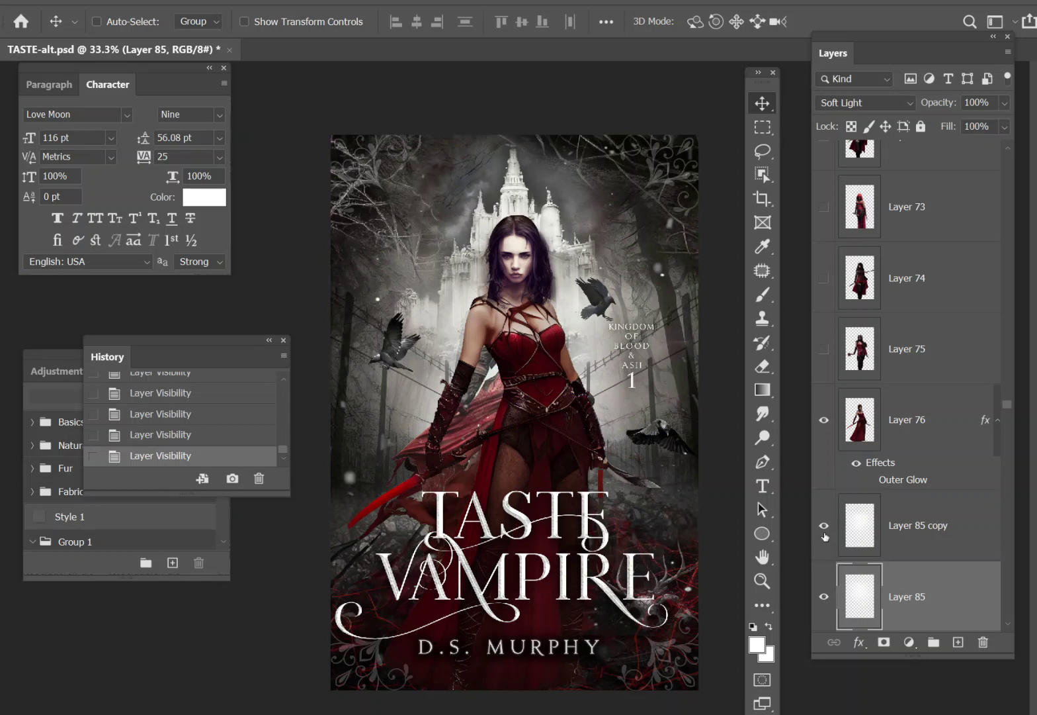
click(824, 599)
click(824, 599)
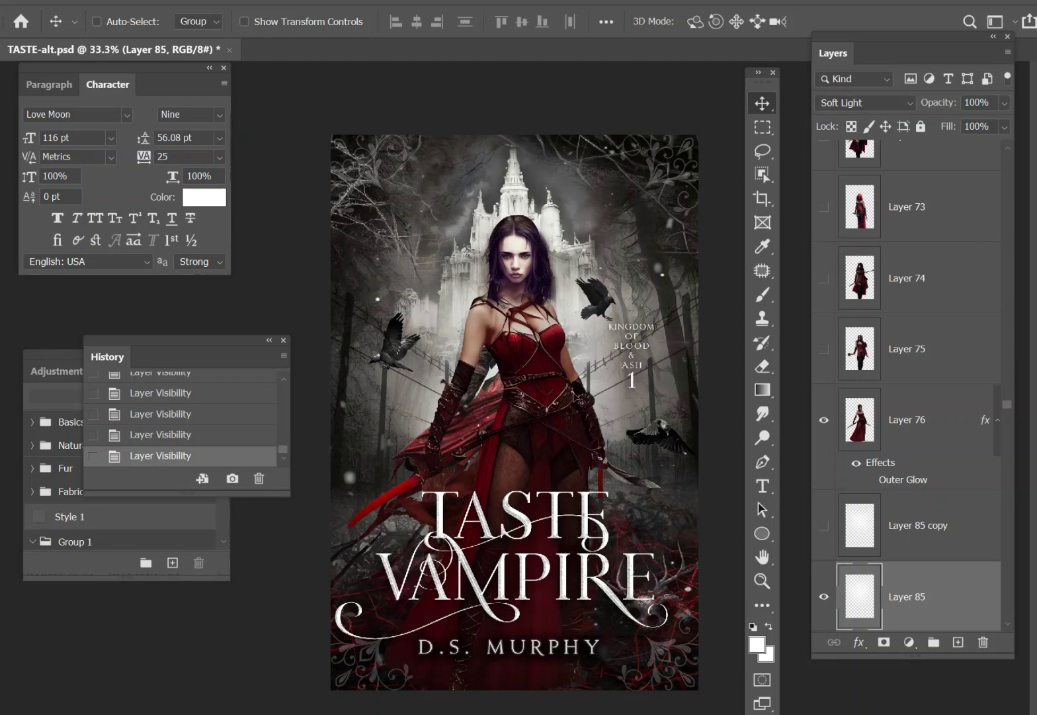
Add two empty layers between Layer 85 and its copy and reduce the soft brush to 459 px
click(958, 642)
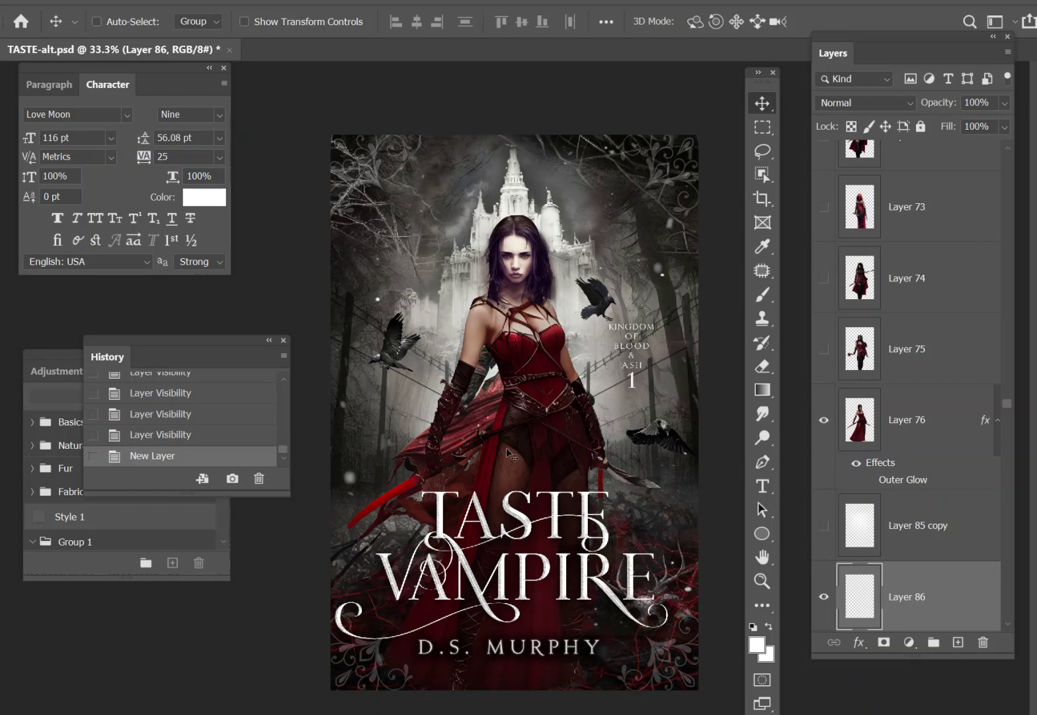
click(763, 298)
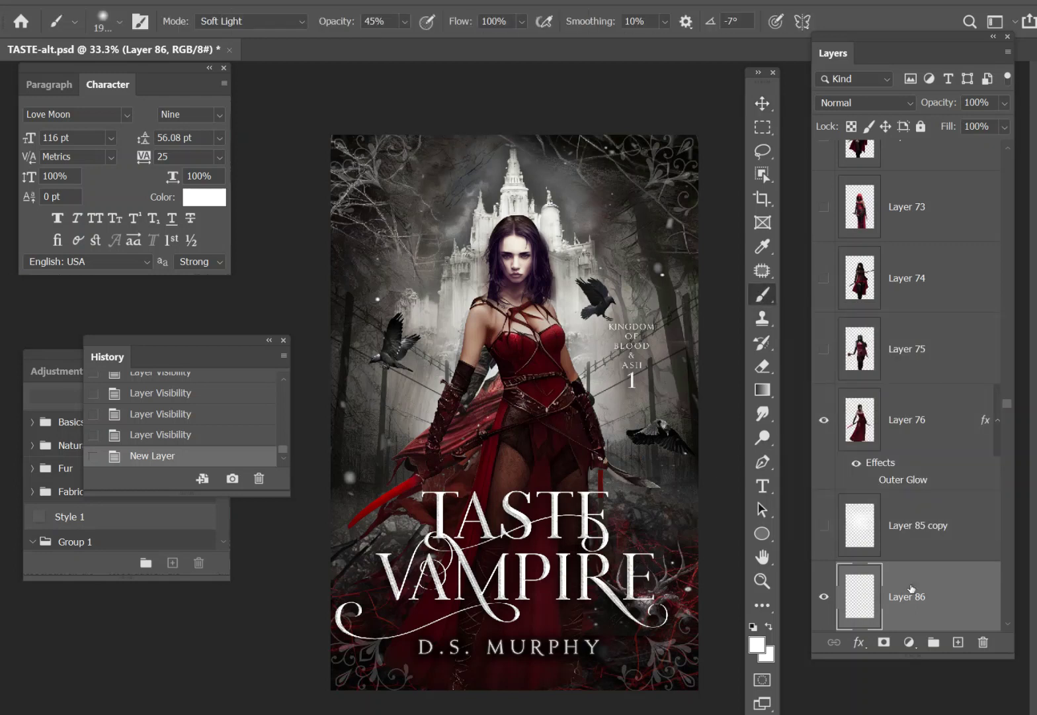
click(958, 642)
key(bracketleft)
key(bracketleft)
key(bracketleft)
key(bracketleft)
key(bracketleft)
key(bracketleft)
key(bracketleft)
key(bracketleft)
key(bracketleft)
key(bracketleft)
key(bracketleft)
key(bracketleft)
key(bracketleft)
key(bracketleft)
key(bracketleft)
key(bracketleft)
click(120, 22)
drag(174, 72, 180, 73)
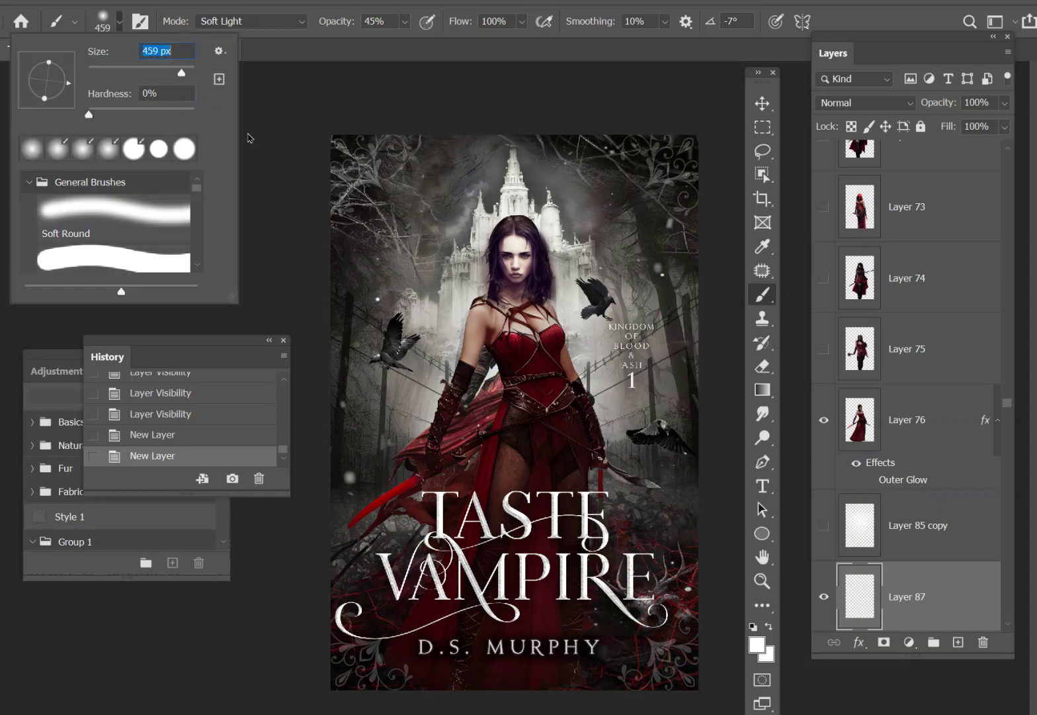
Paint several soft white dabs around the woman's waist, chest and shoulders on Layer 87
click(484, 389)
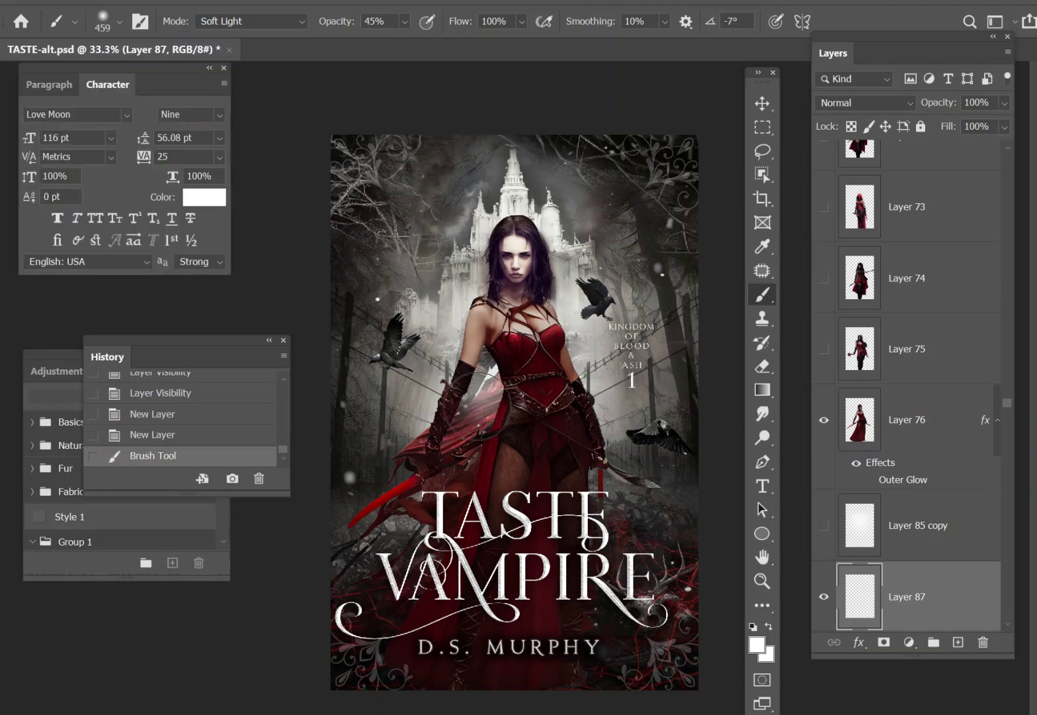
click(474, 398)
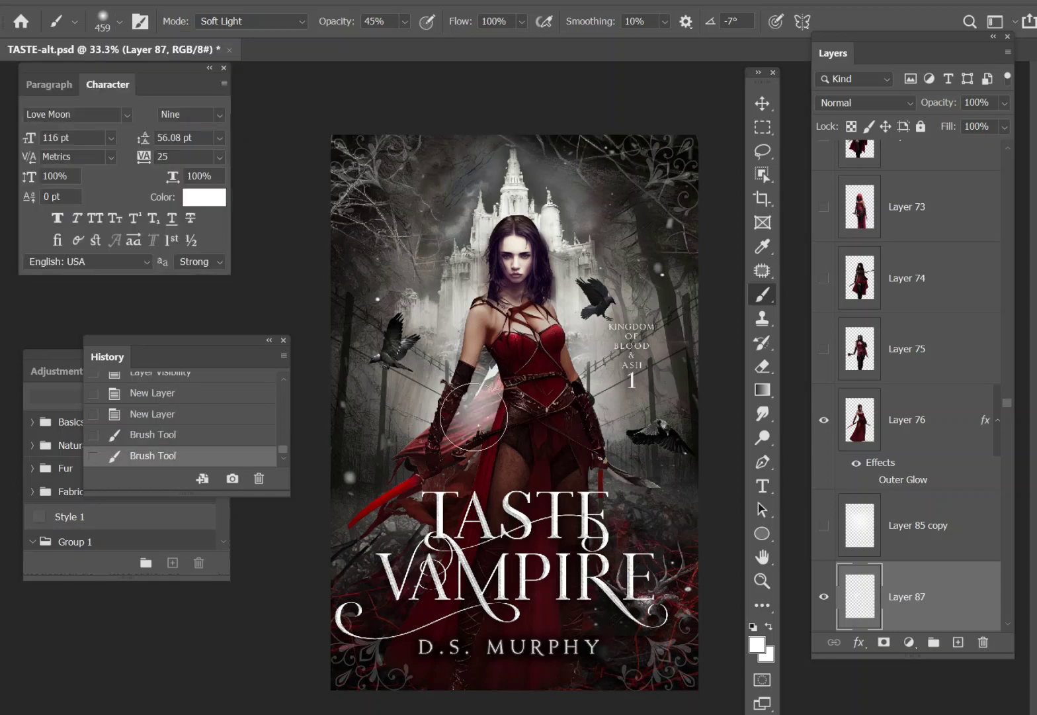
click(484, 374)
click(554, 346)
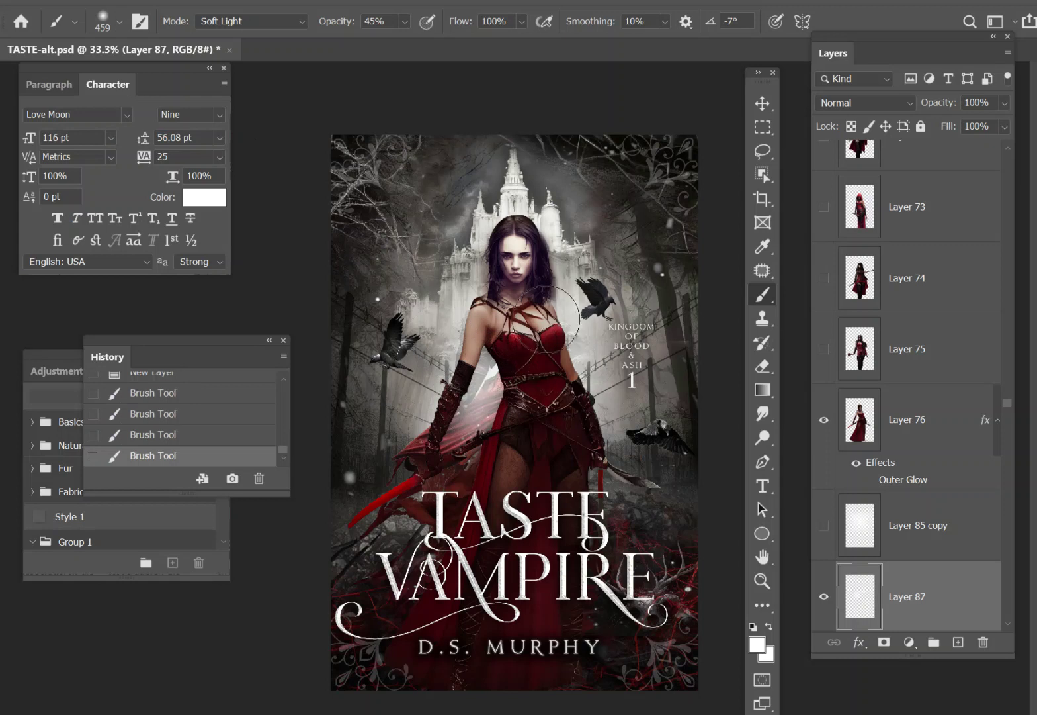
click(492, 324)
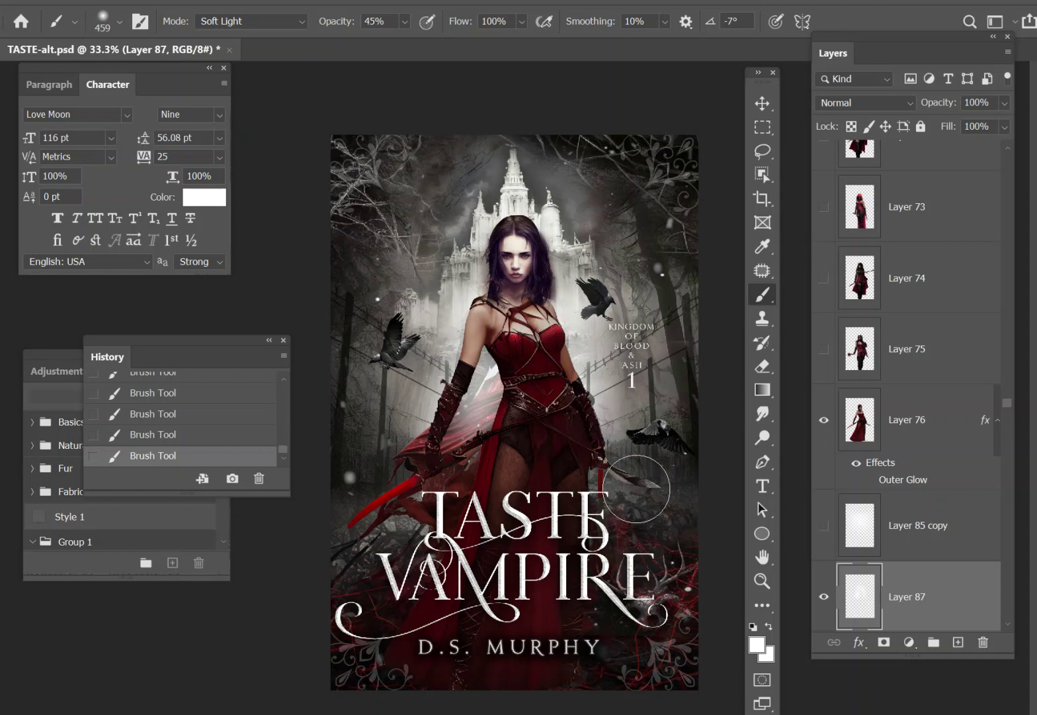
Move Layer 87 above the woman's Layer 76 and set its blend mode to Soft Light
drag(912, 600, 901, 406)
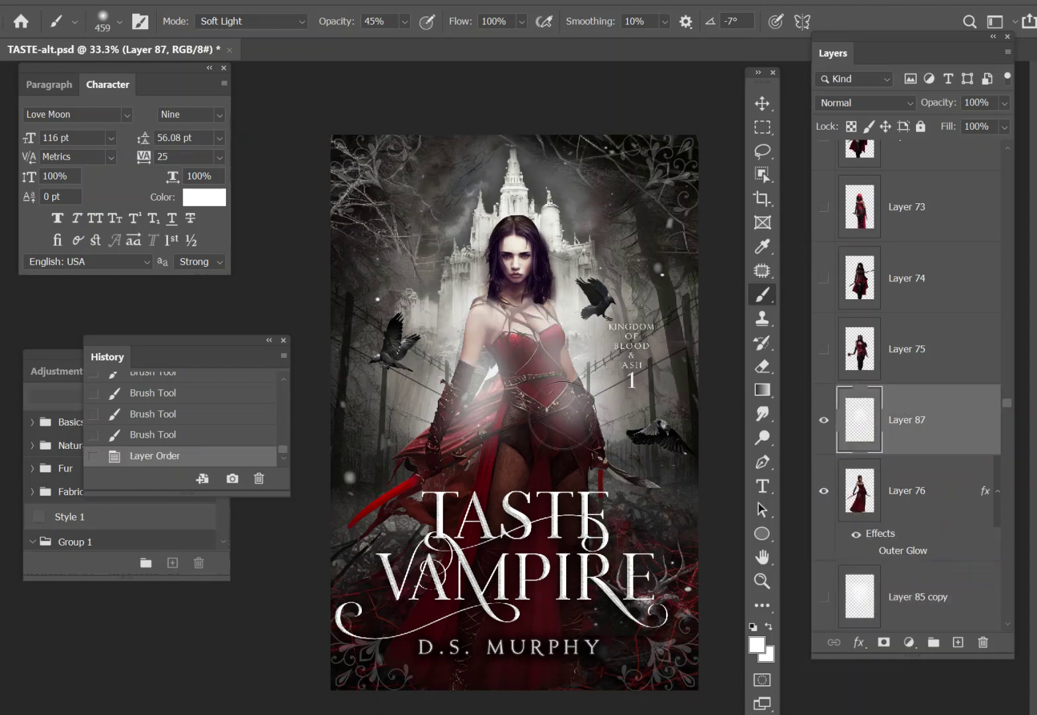
click(890, 104)
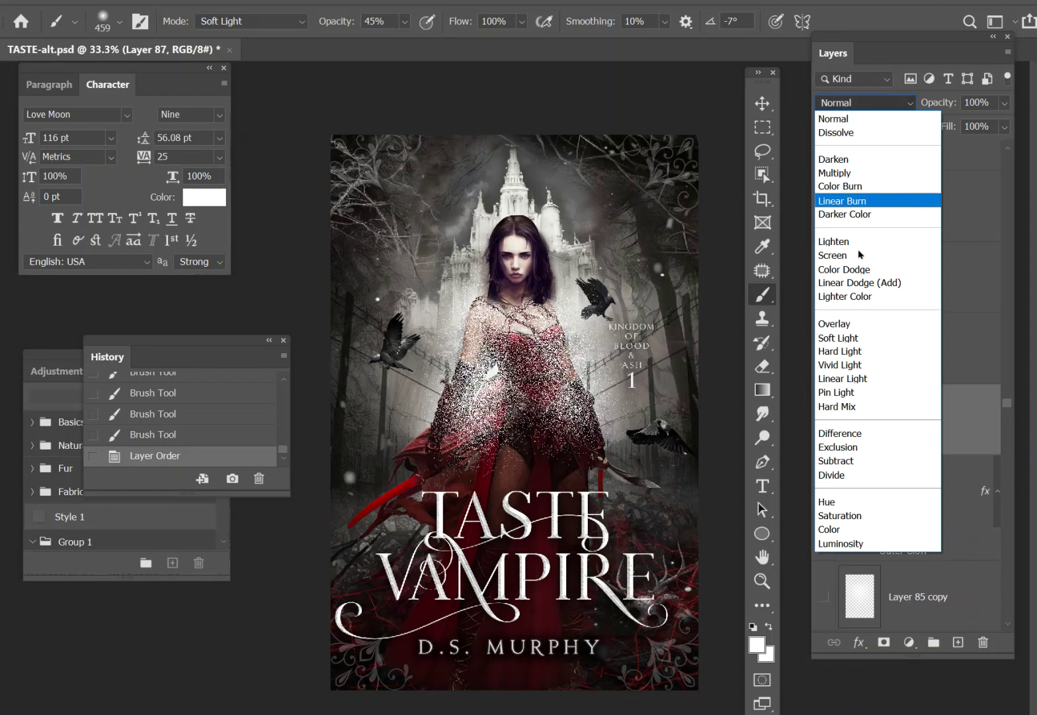
click(850, 339)
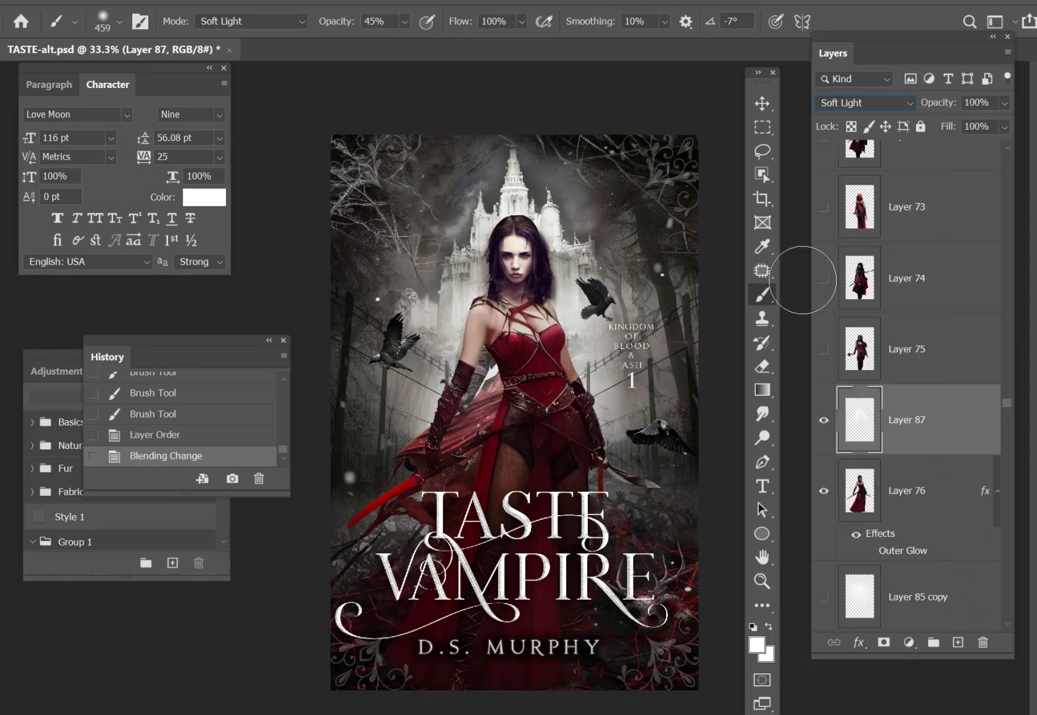
Create a new empty layer directly above Layer 87
right_click(905, 435)
key(Escape)
click(958, 642)
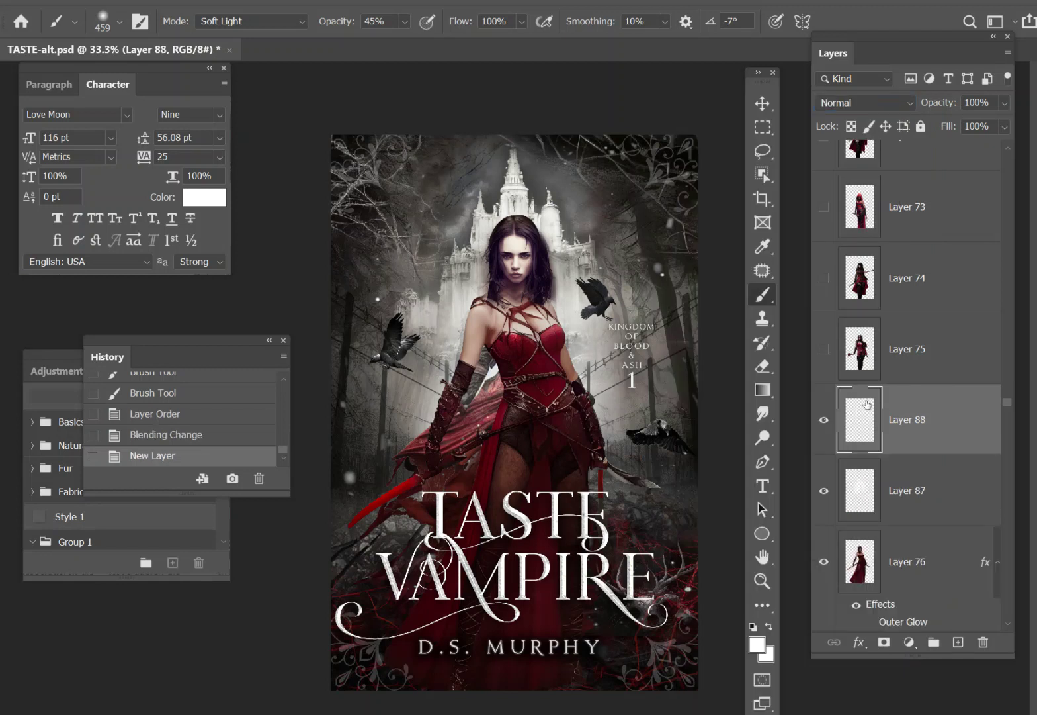
Set the blend mode of Layer 88 to Lighten
click(878, 104)
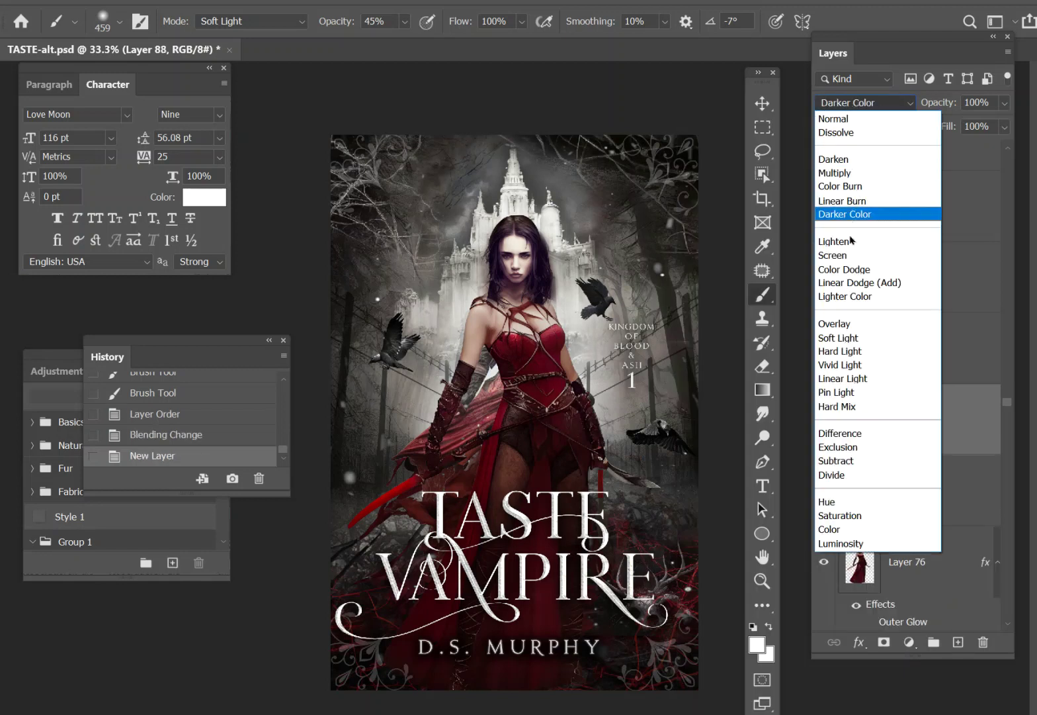
click(851, 242)
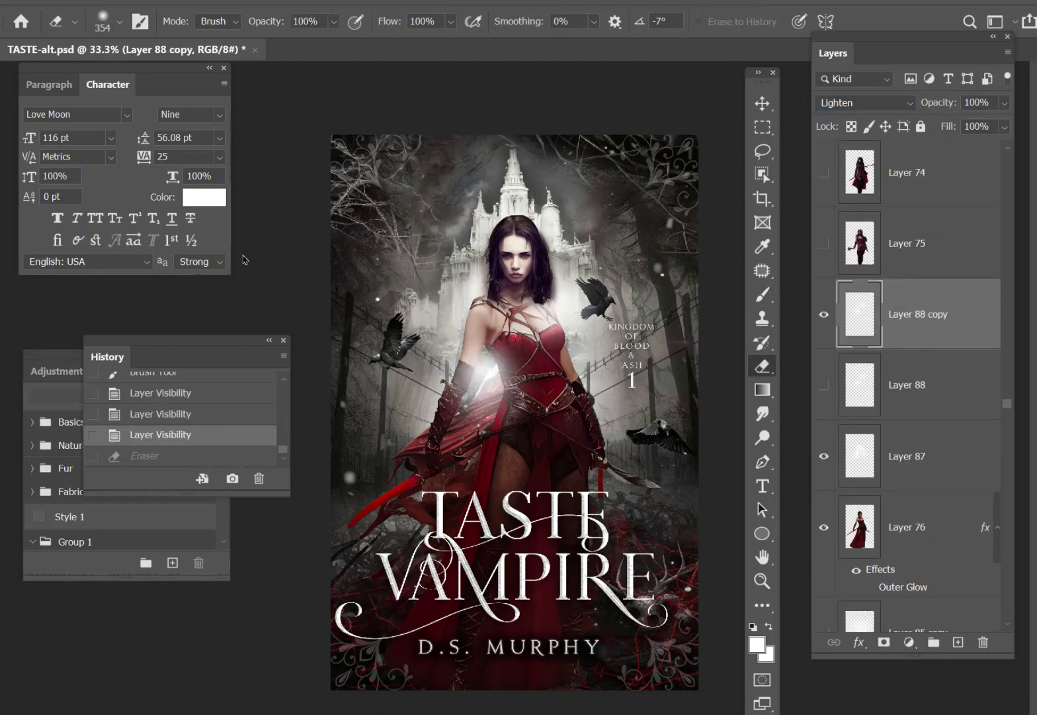
Erase the white glow over the woman's chest and waist on Layer 88 copy and reduce that layer's opacity to 74%
mouse_move(514, 299)
mouse_down()
mouse_move(500, 291)
mouse_move(529, 327)
mouse_move(549, 438)
mouse_move(539, 415)
mouse_move(537, 431)
mouse_move(520, 319)
mouse_up()
mouse_move(474, 352)
mouse_down()
mouse_move(434, 354)
mouse_move(434, 372)
mouse_move(450, 341)
mouse_move(430, 394)
mouse_move(443, 332)
mouse_move(461, 321)
mouse_move(445, 356)
mouse_move(493, 446)
mouse_move(493, 426)
mouse_move(527, 414)
mouse_move(533, 364)
mouse_up()
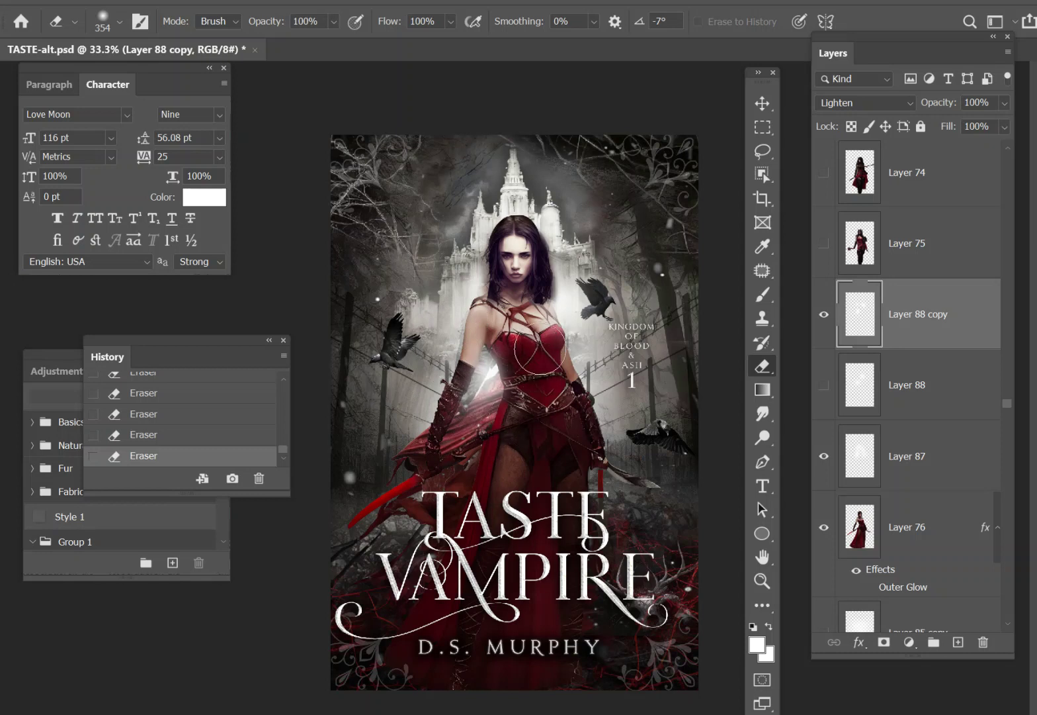
click(762, 128)
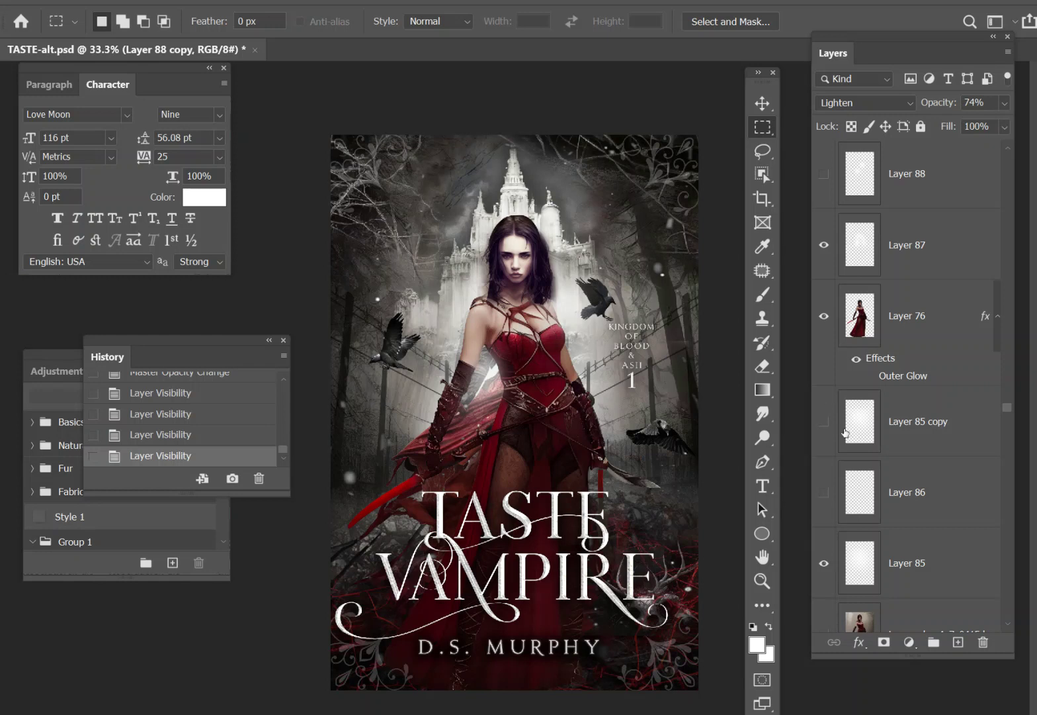
Hide Layer 85 and compare the cover with Layer 88 copy and Layer 87 each switched off and back on
scroll(841, 463, down, 3)
click(826, 460)
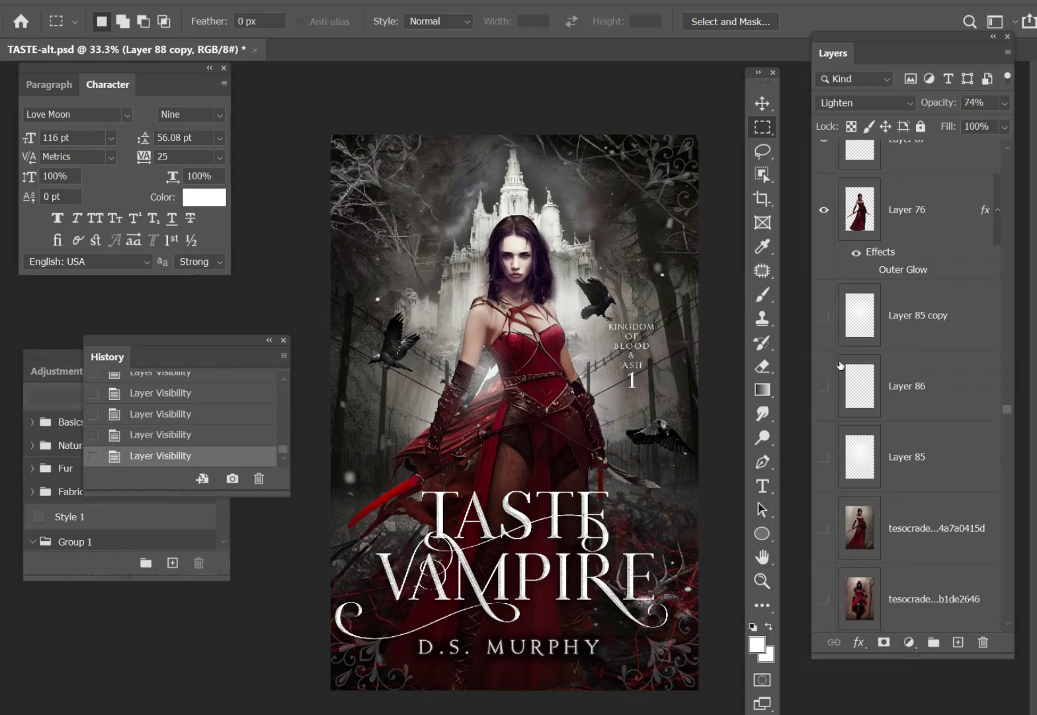
scroll(815, 314, up, 5)
click(821, 220)
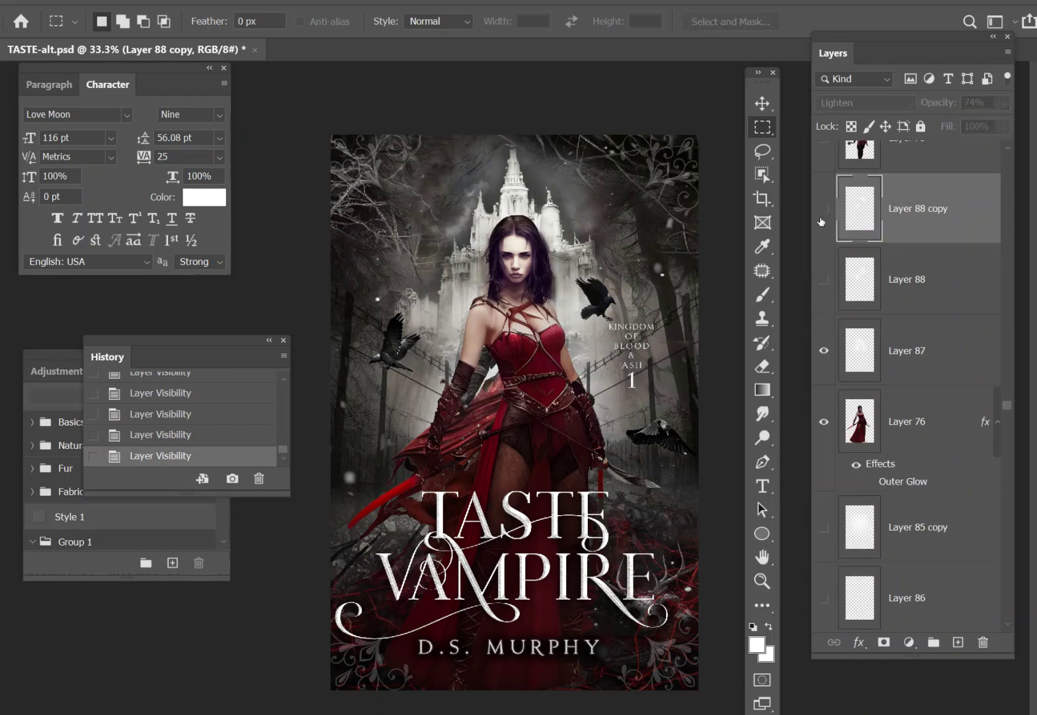
click(822, 220)
click(824, 351)
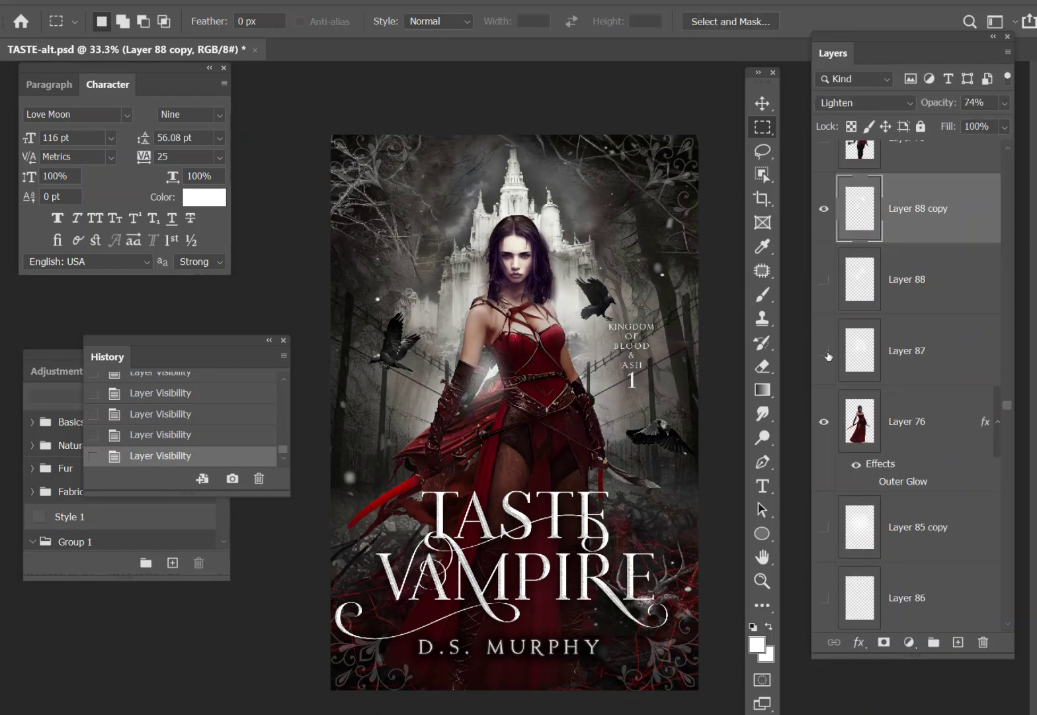
click(824, 351)
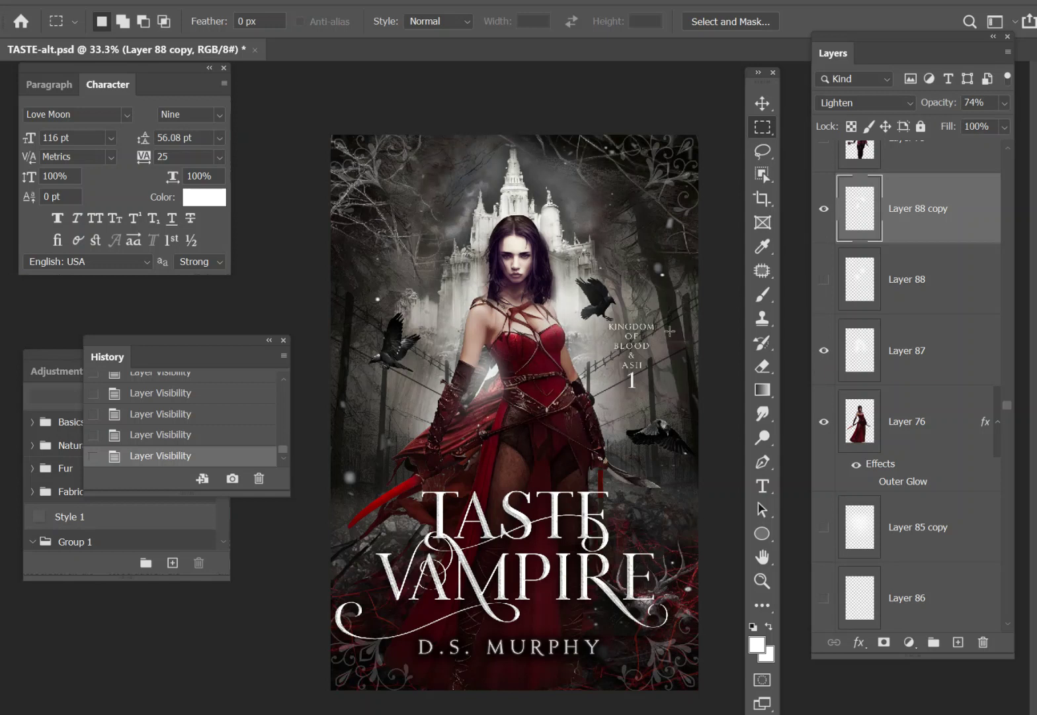
scroll(913, 331, down, 2)
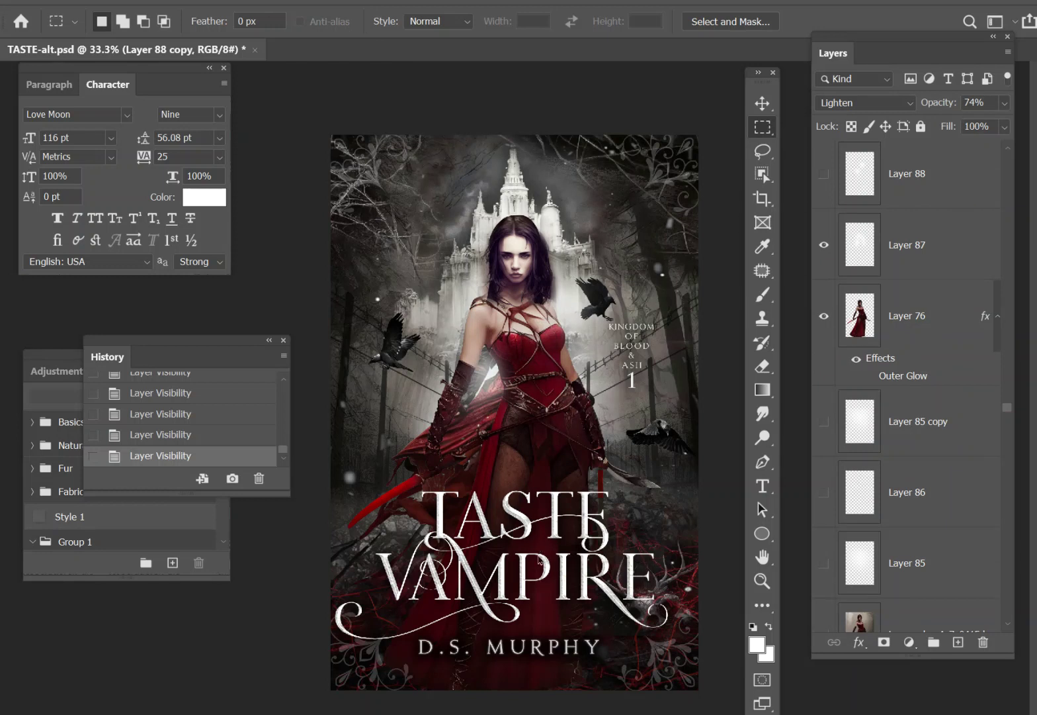
Set the opacity of the author name's Drop Shadow effect to 34%
click(764, 488)
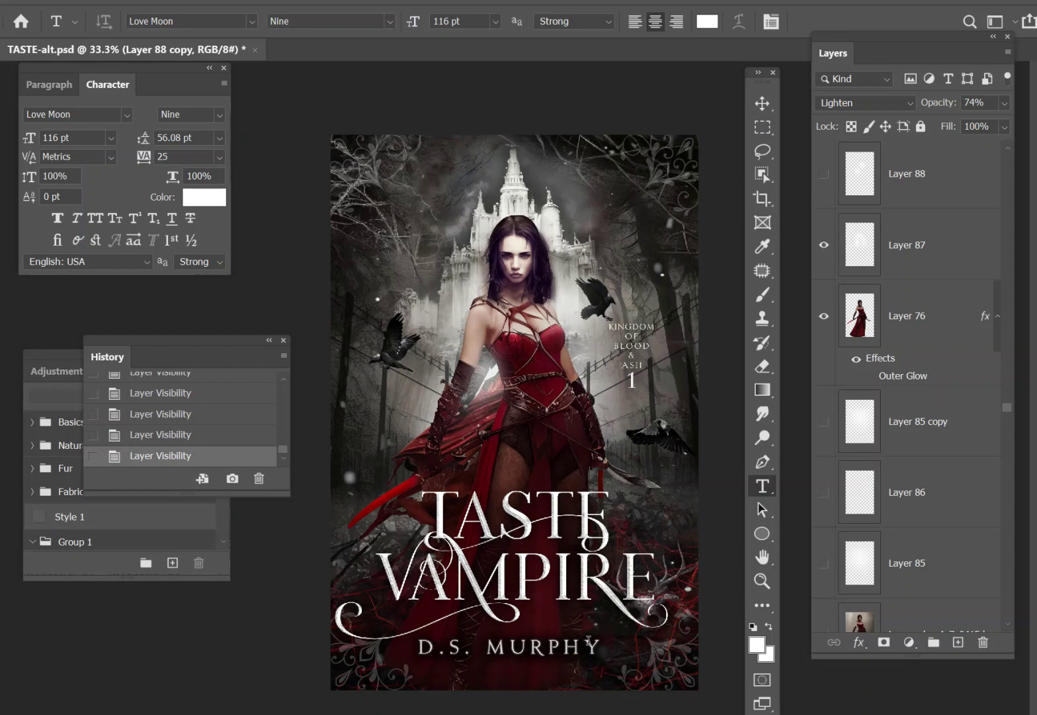
click(539, 647)
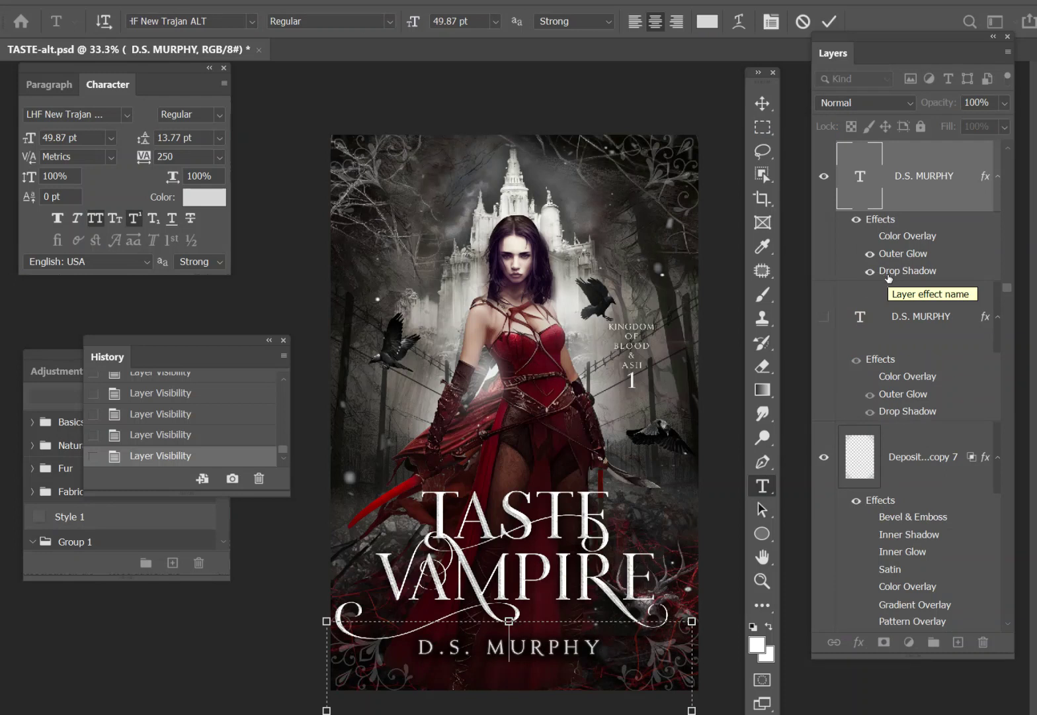
click(892, 274)
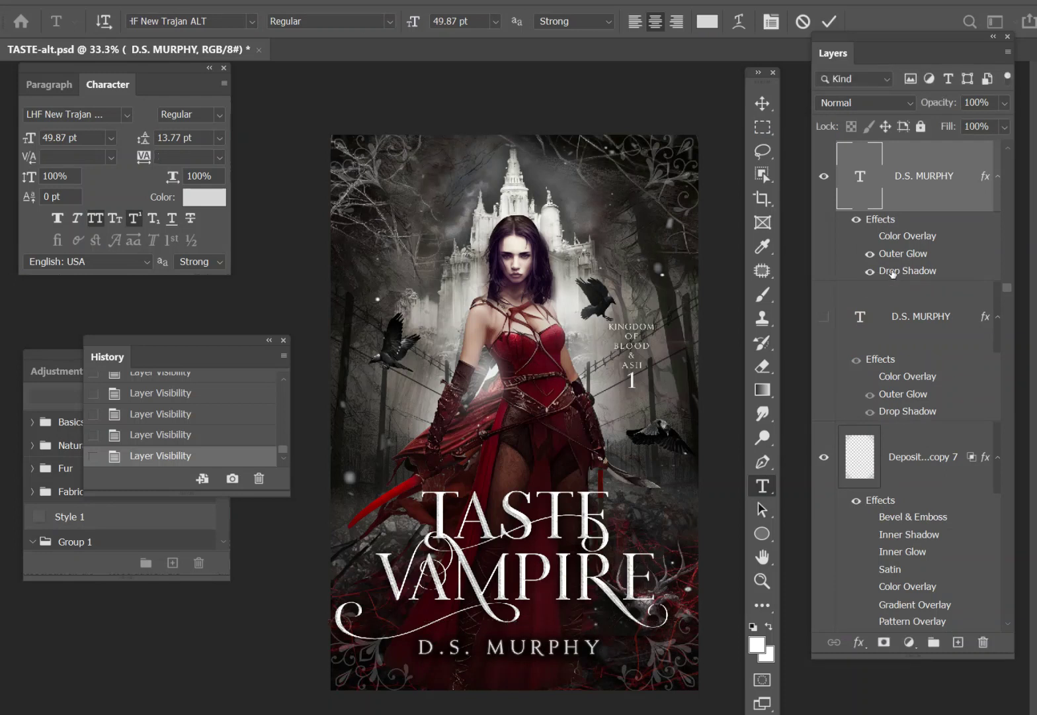
double_click(908, 270)
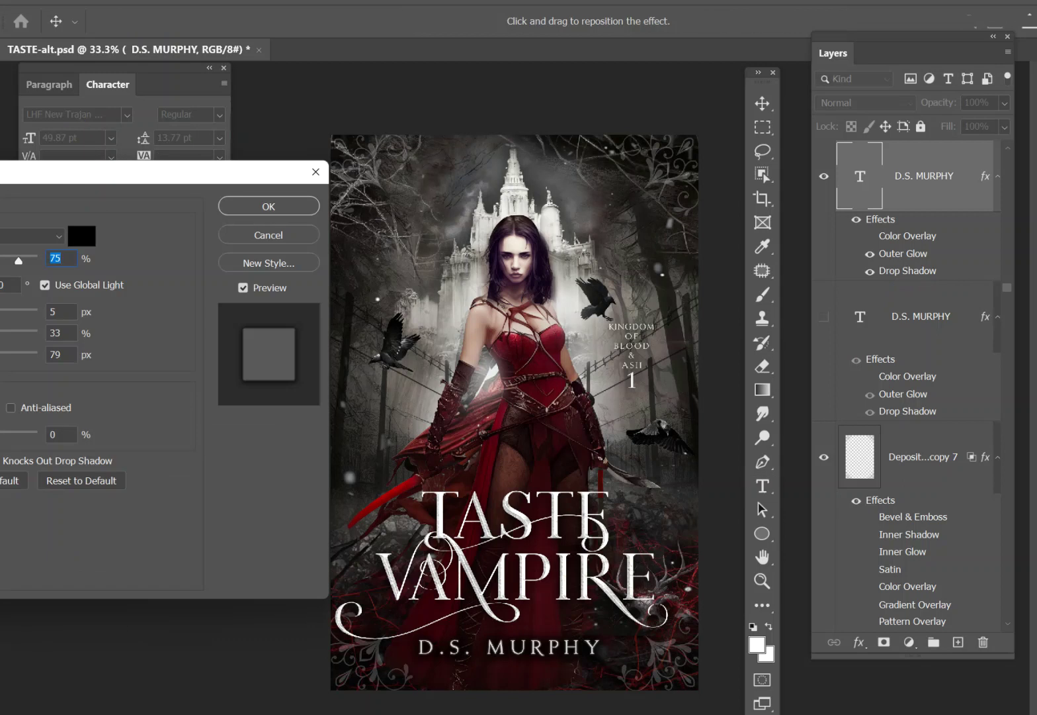
text(34)
key(Return)
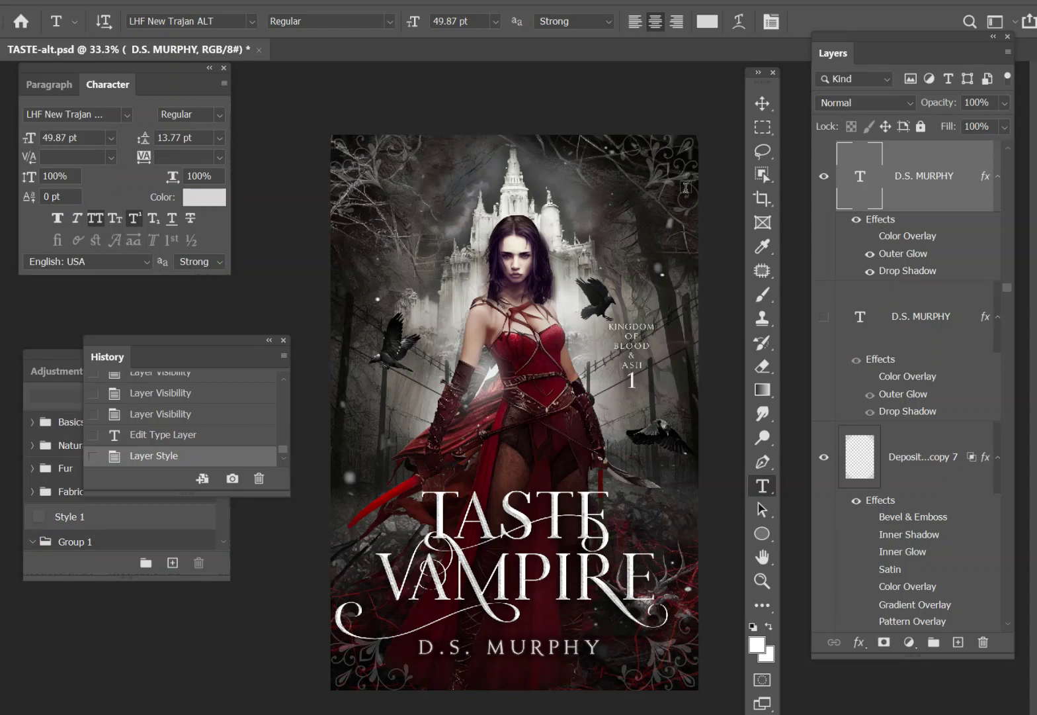
Find the hidden castle symbol artwork layer far down the layer stack and make it visible
scroll(913, 384, down, 5)
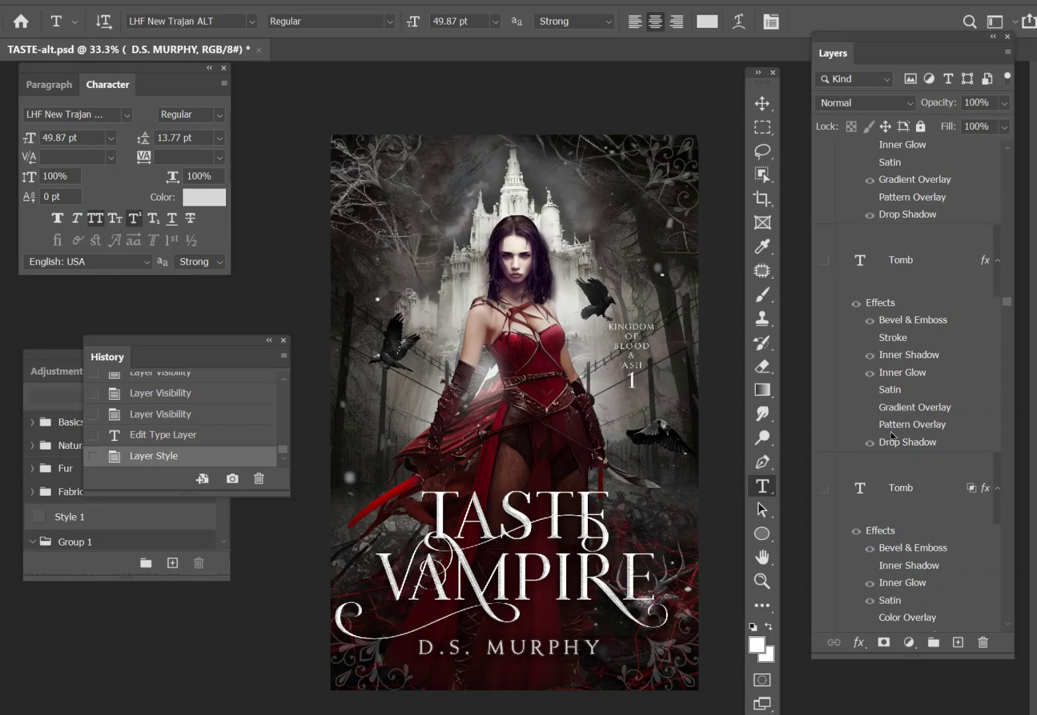
scroll(892, 435, down, 4)
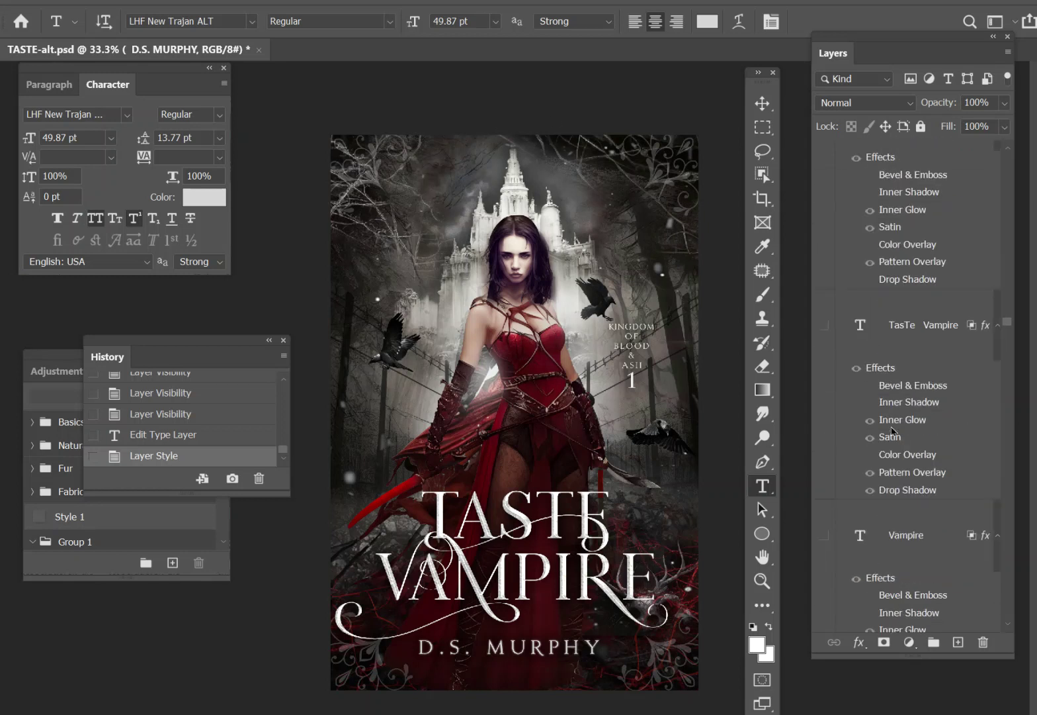
scroll(892, 431, down, 8)
scroll(893, 433, down, 12)
scroll(893, 433, down, 12)
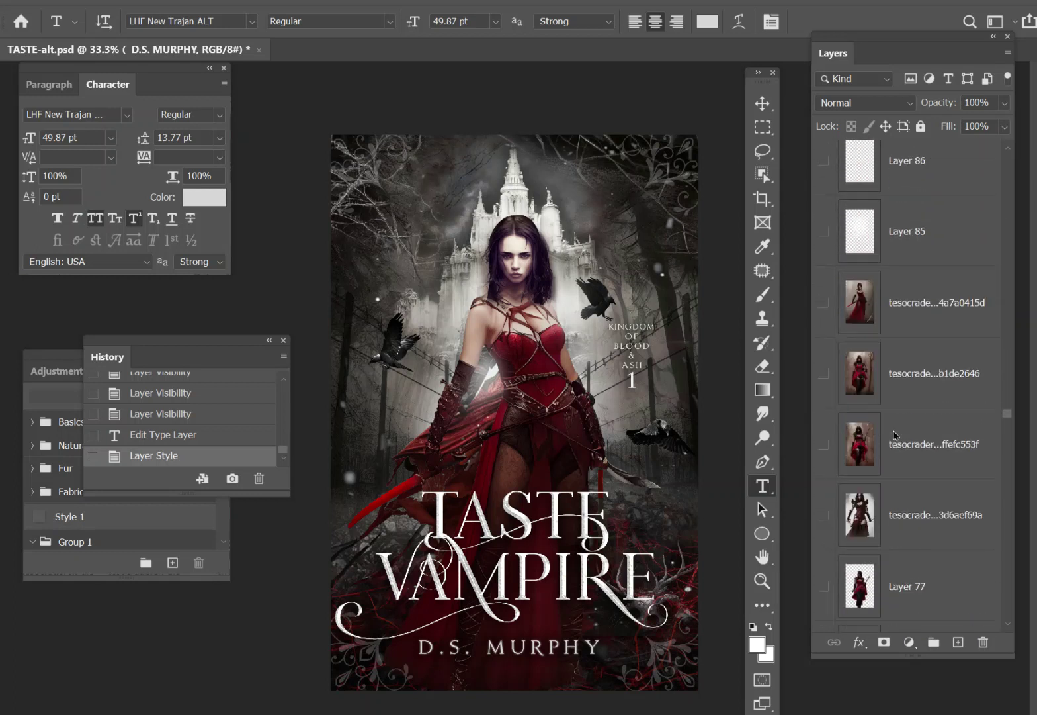
scroll(895, 434, down, 4)
scroll(932, 388, down, 4)
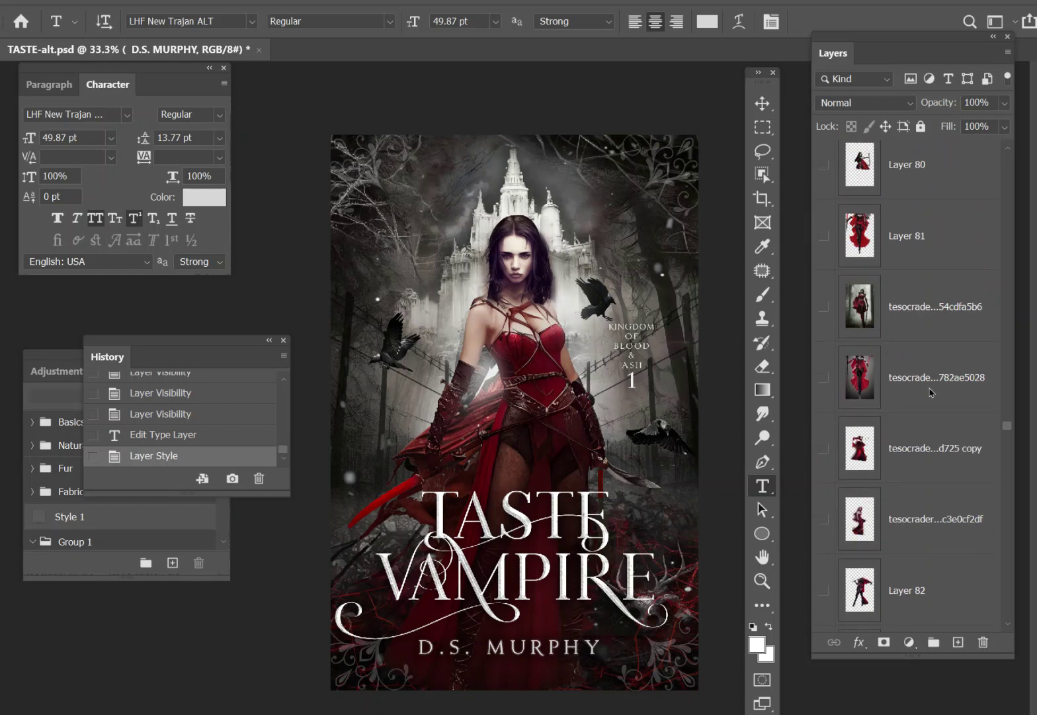
scroll(896, 277, down, 5)
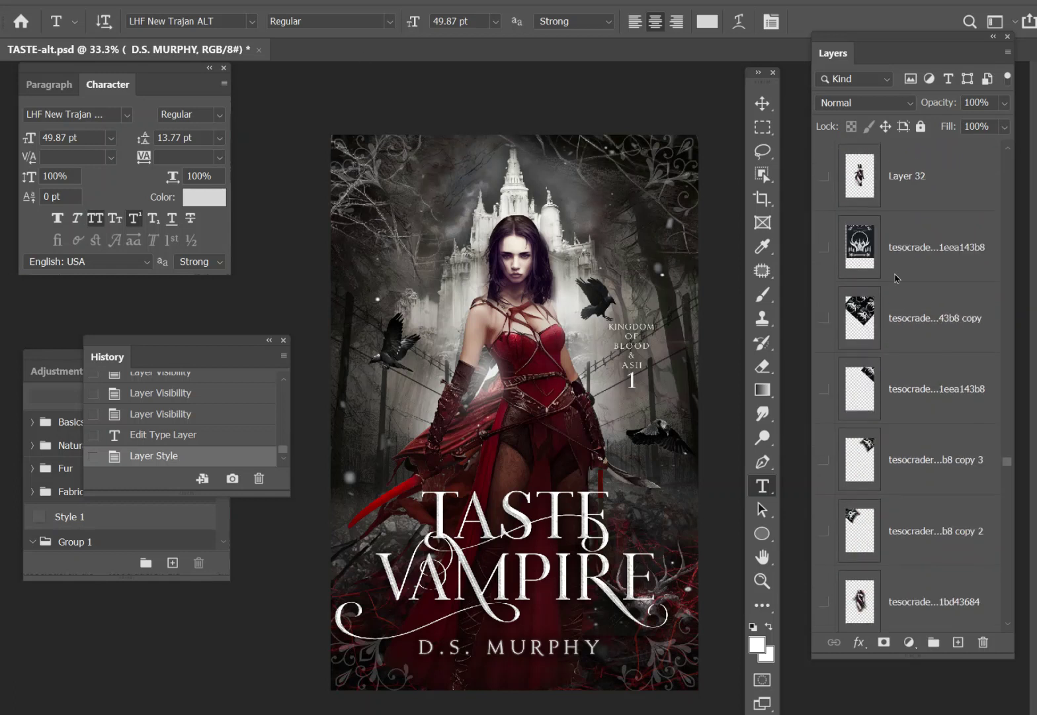
click(824, 247)
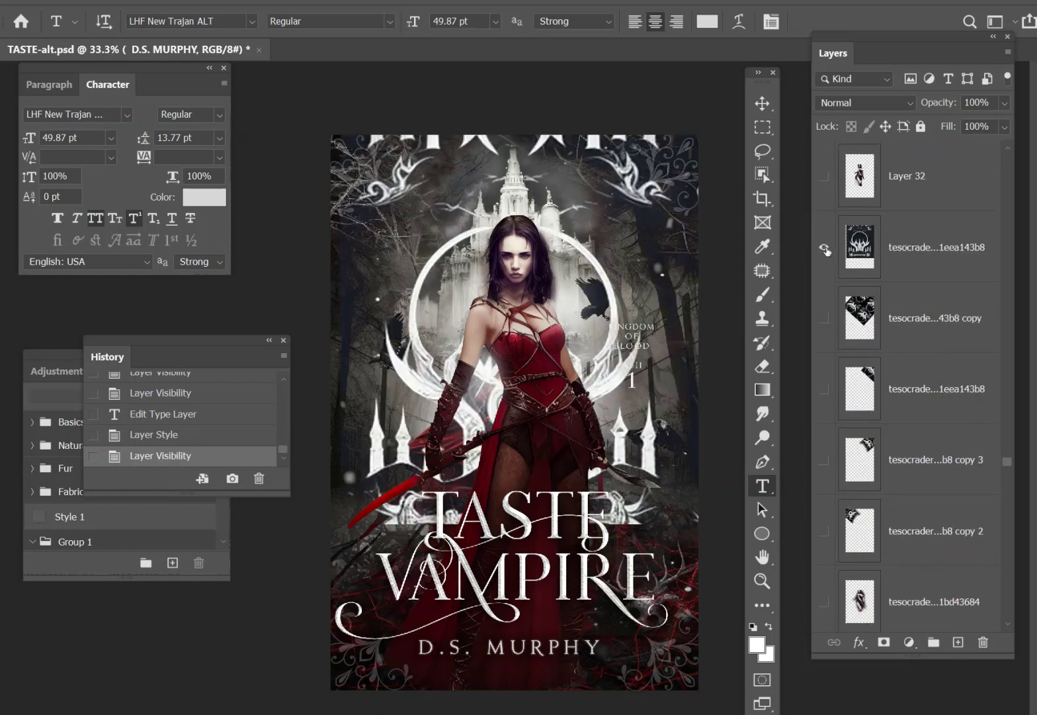
Try the castle symbol artwork in Normal blend mode and move it higher on the cover
click(905, 246)
click(880, 105)
click(869, 123)
click(652, 269)
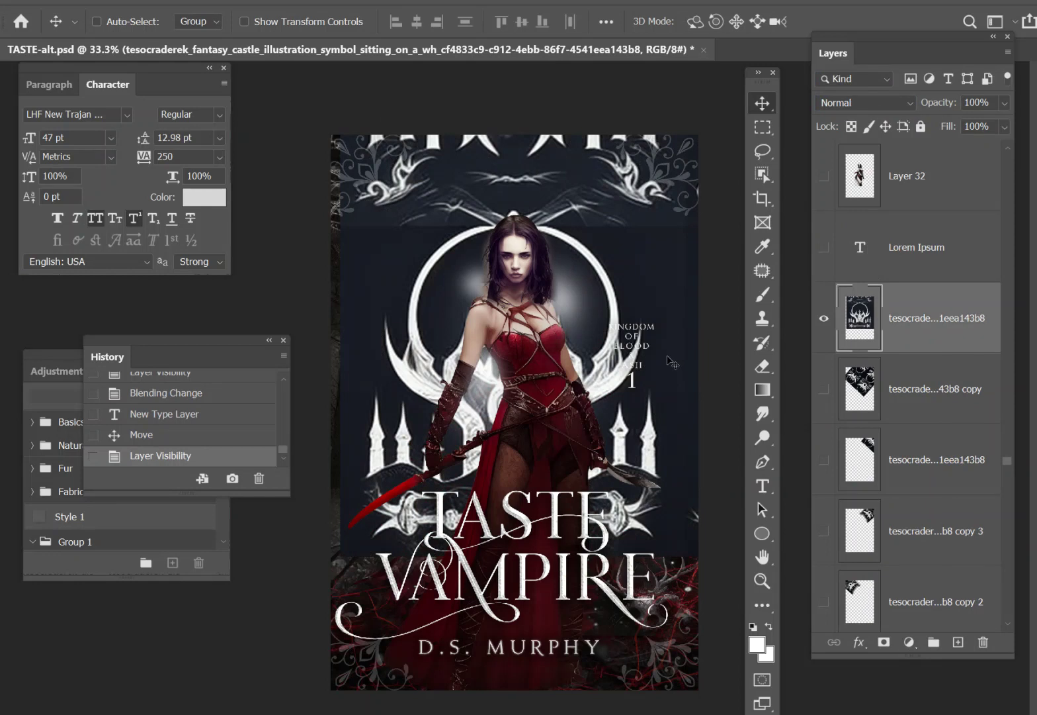
drag(630, 411, 632, 325)
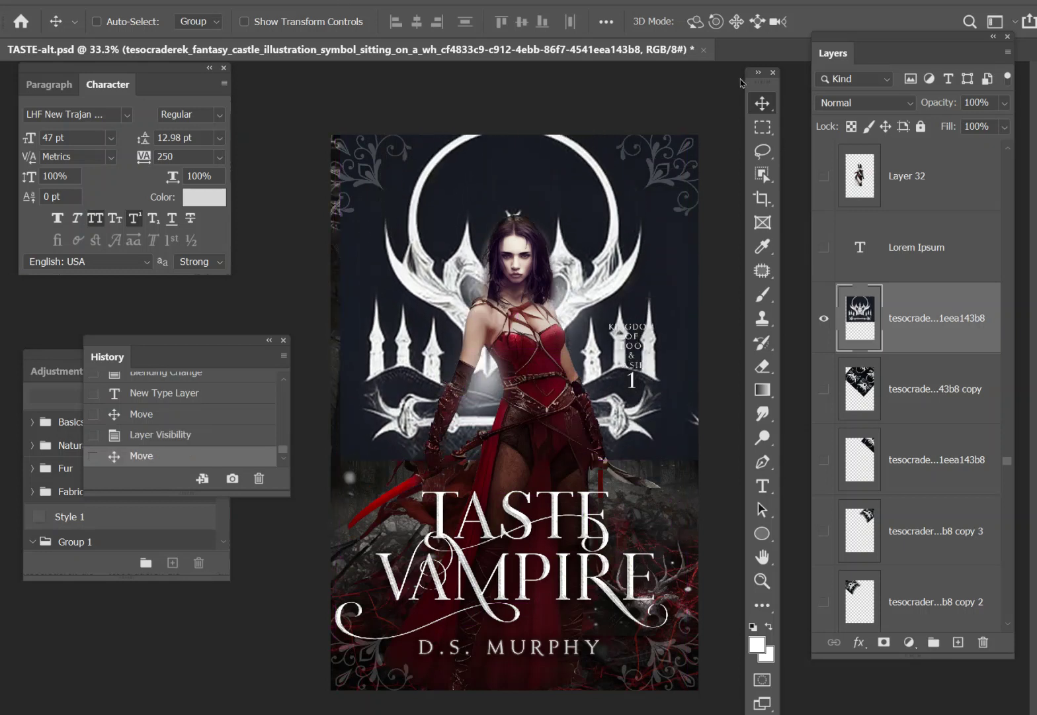
Try the castle symbol artwork in Lighten blend mode and reposition it lower, enlarged behind the woman
click(888, 103)
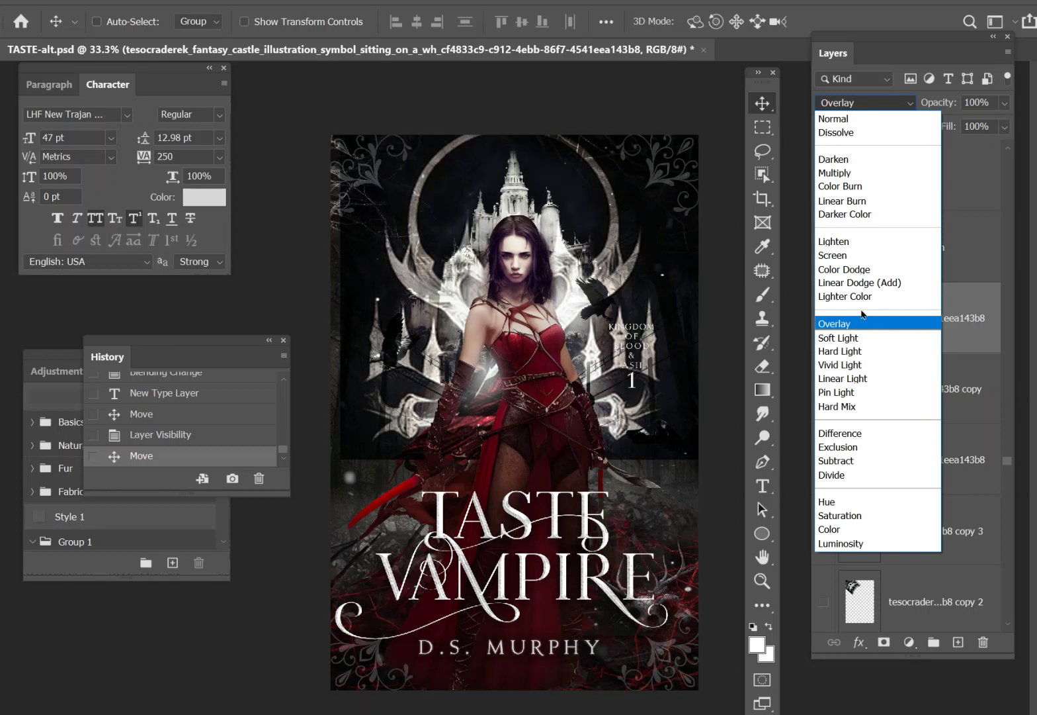
click(839, 241)
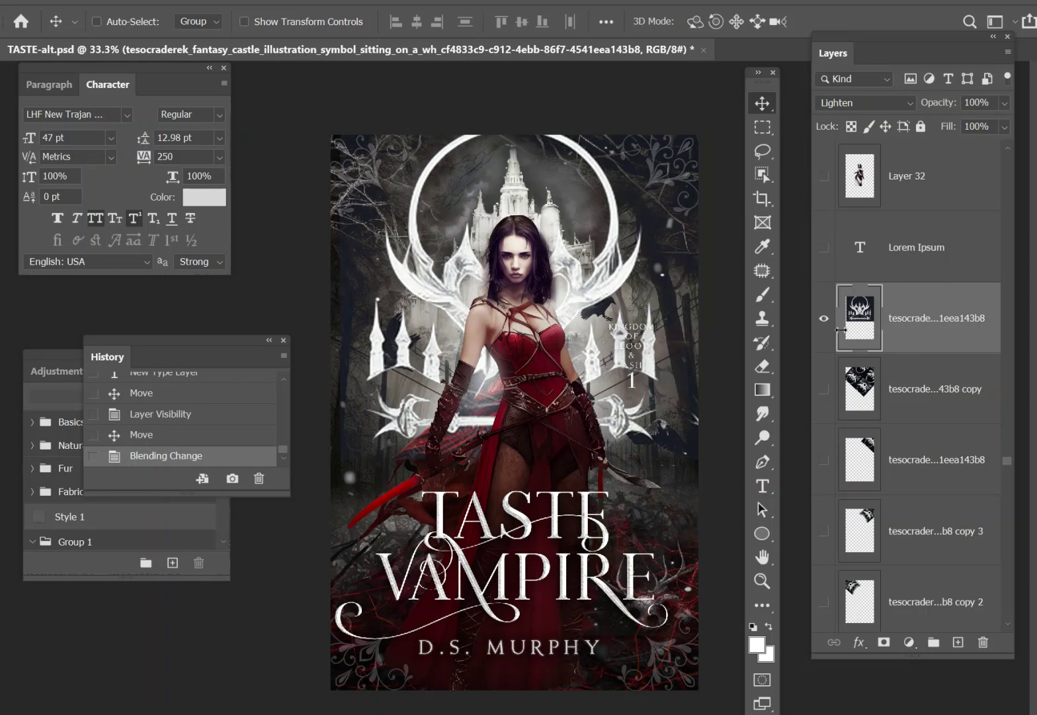
drag(596, 233, 591, 361)
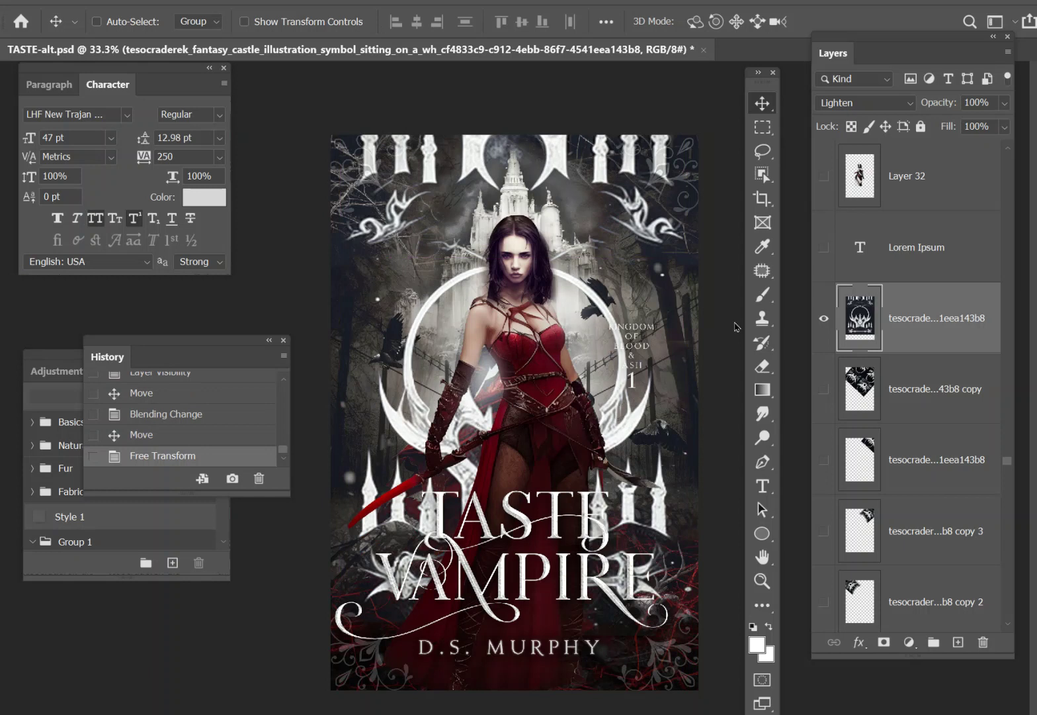
Reduce the castle symbol artwork's opacity to 35% and hide its layer
click(1005, 103)
drag(1006, 124, 956, 127)
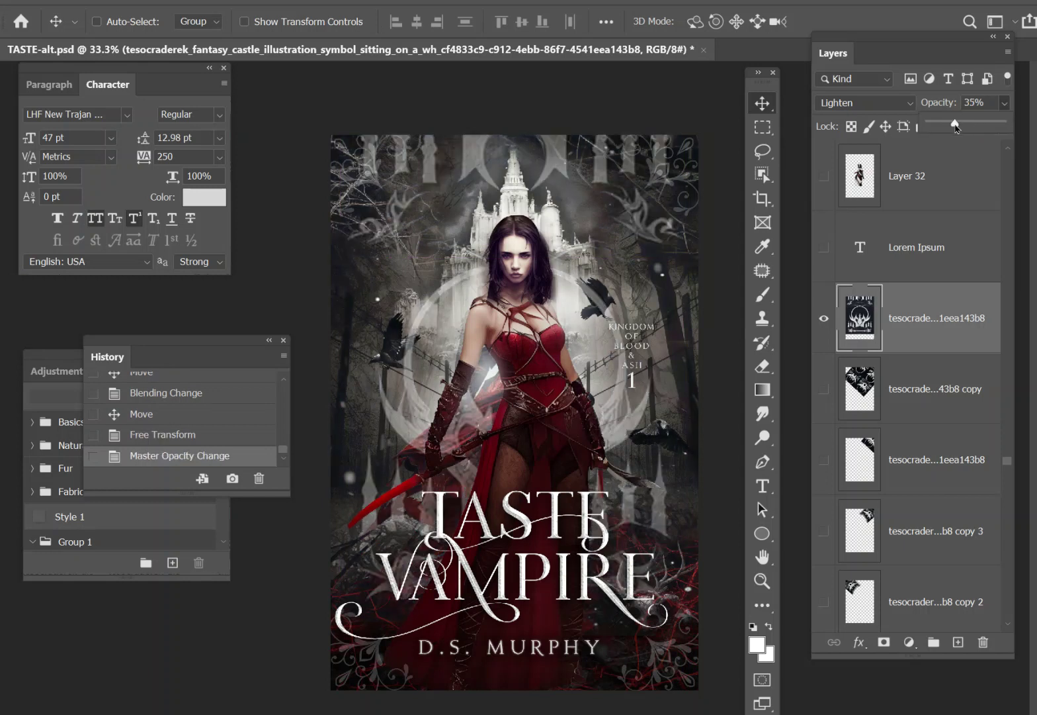
click(824, 318)
Show the circular castle ornament in the cover's upper-right corner and place a horizontally flipped copy in the upper-left corner
click(824, 460)
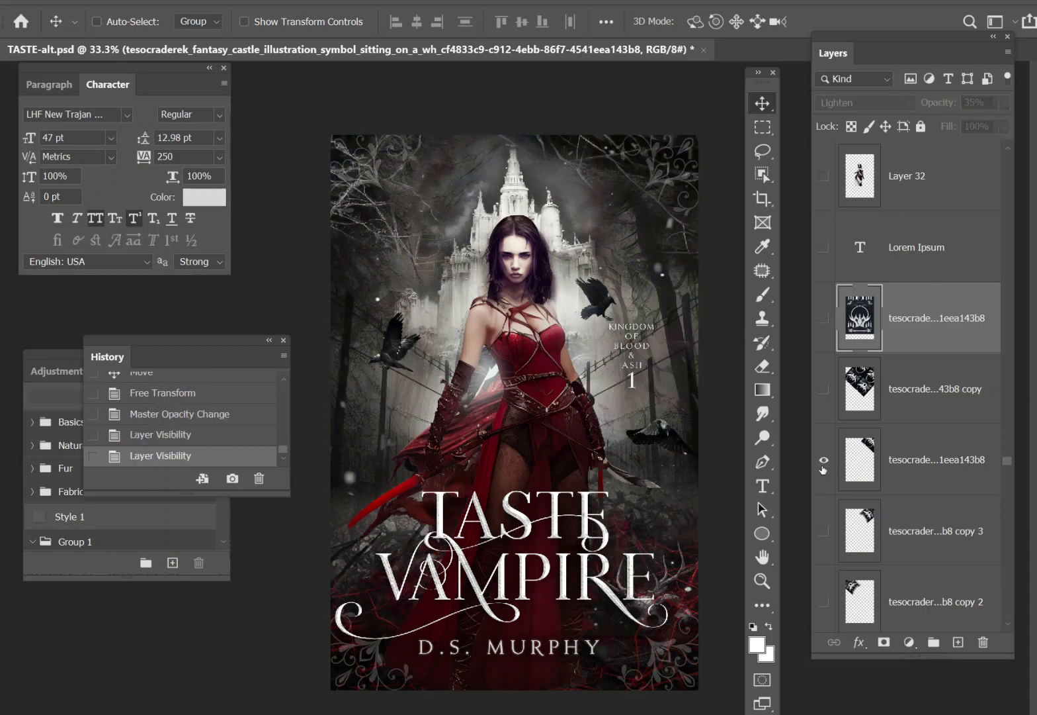
click(762, 174)
click(800, 207)
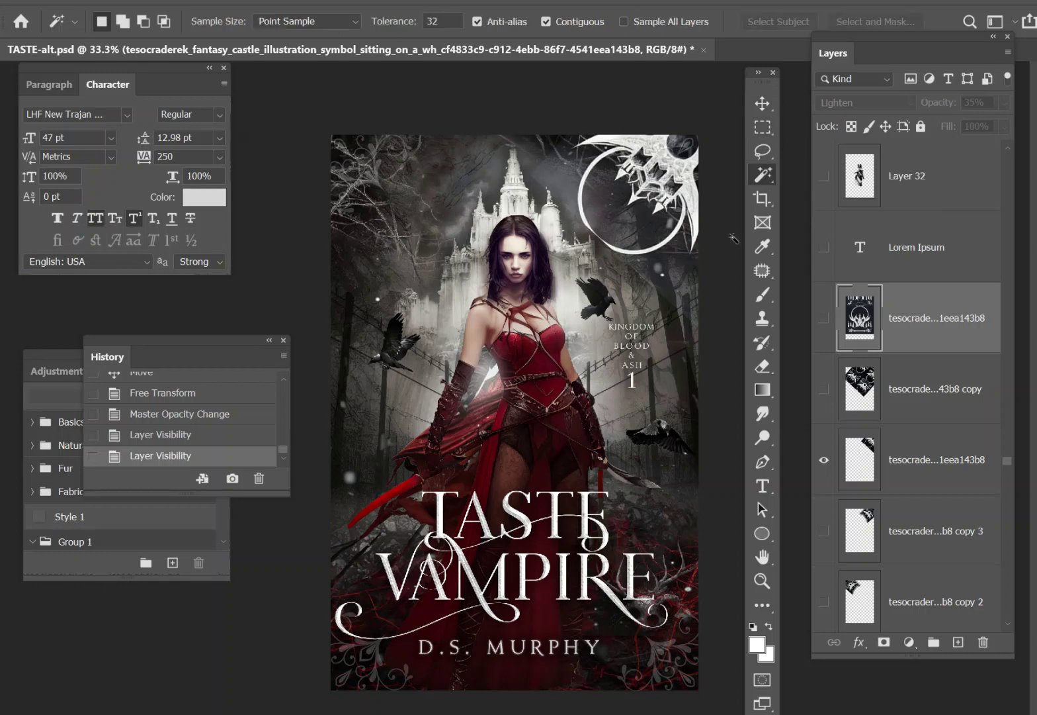
click(677, 259)
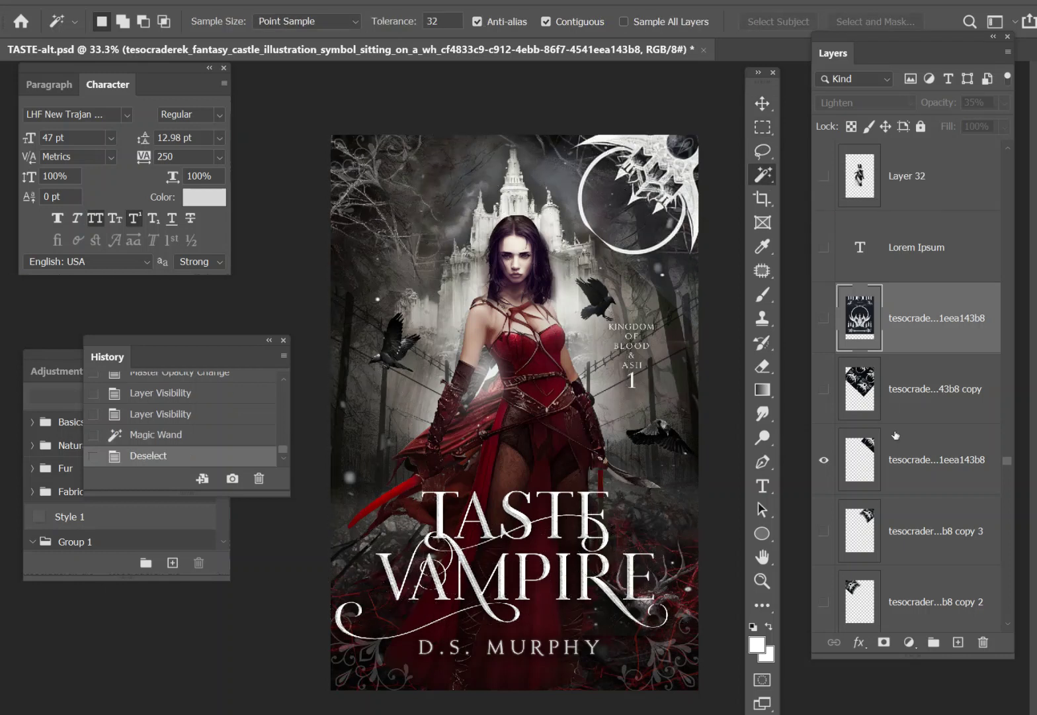
click(933, 460)
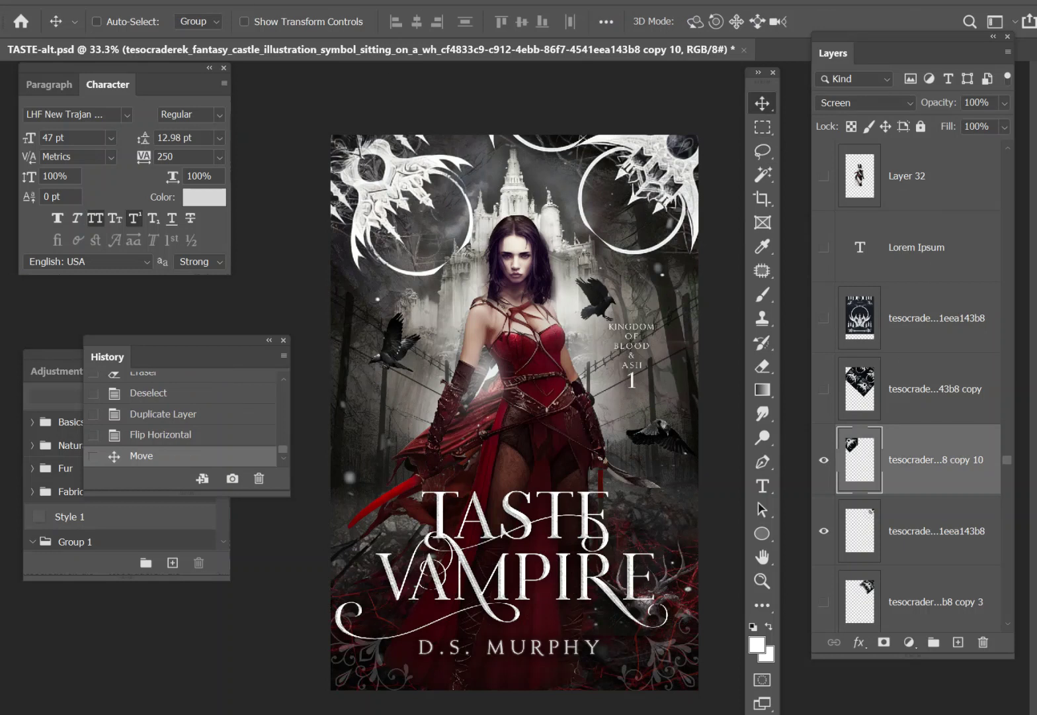
Examine the cover with the circular corner ornaments at progressively smaller thumbnail sizes, then at 100% magnification
click(269, 5)
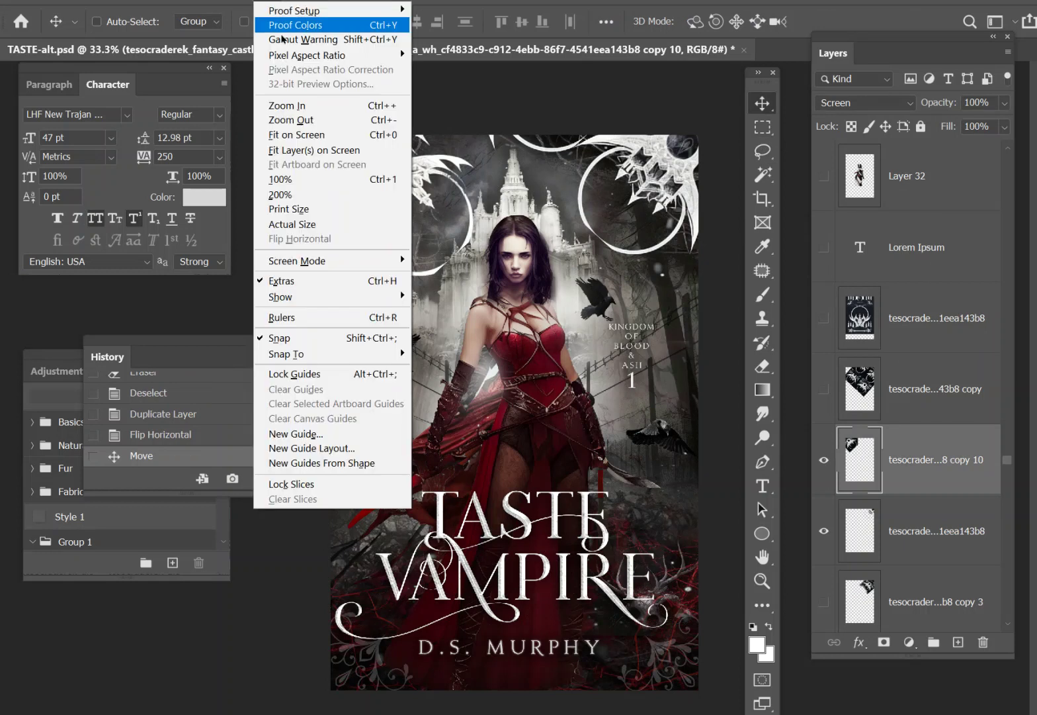
click(286, 124)
click(265, 2)
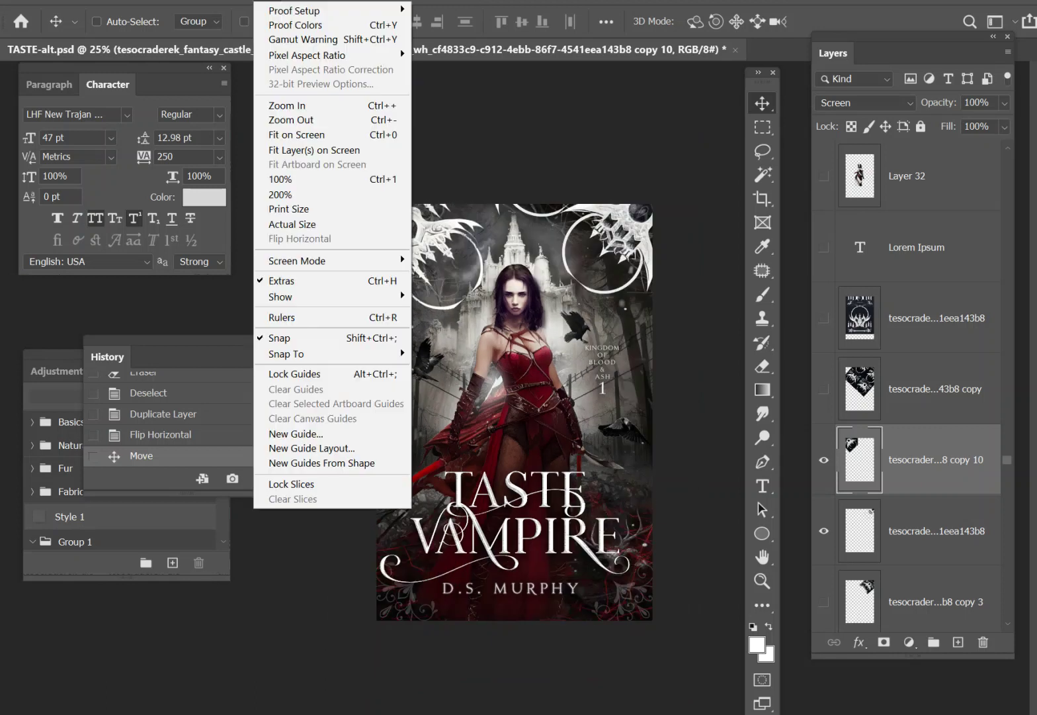
click(301, 121)
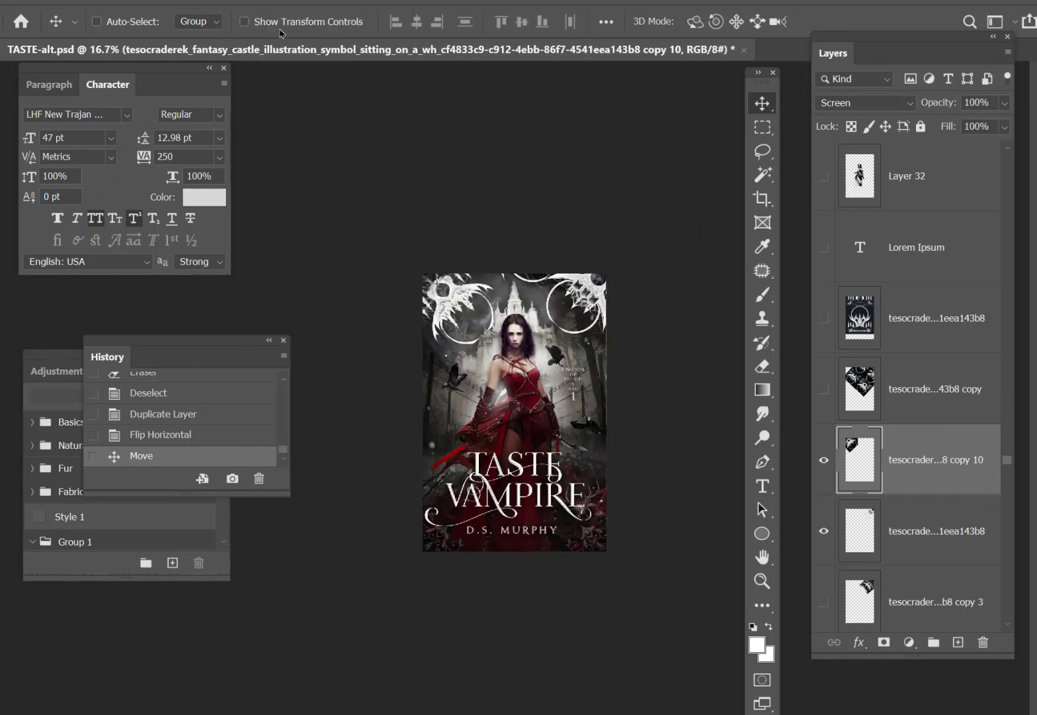
click(265, 3)
click(298, 121)
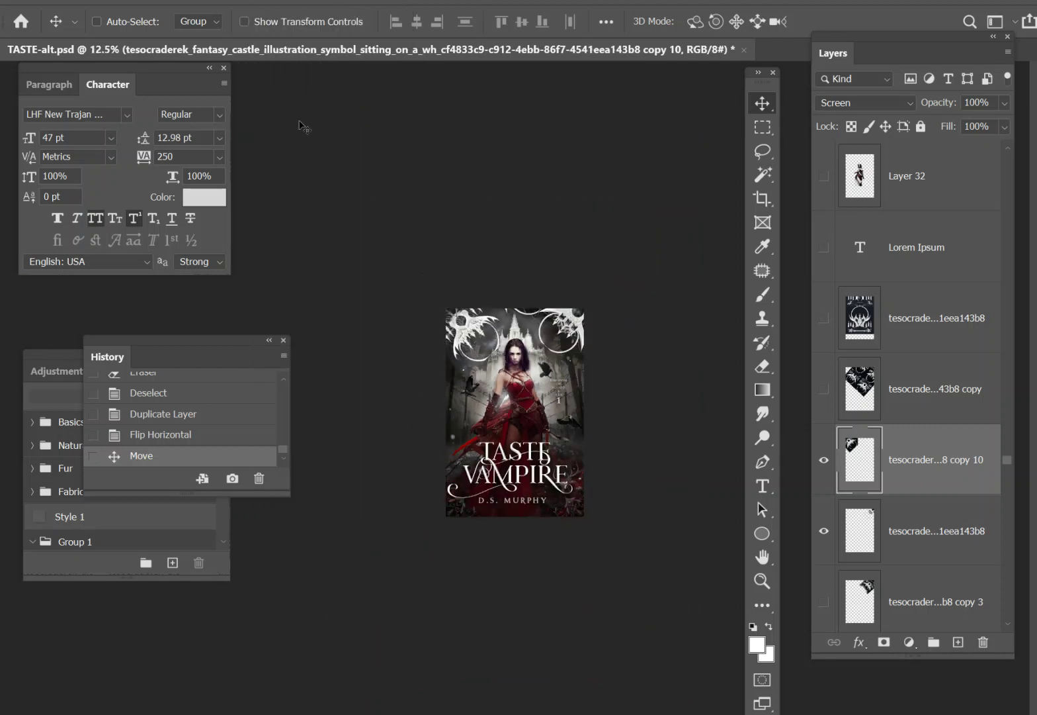
click(265, 3)
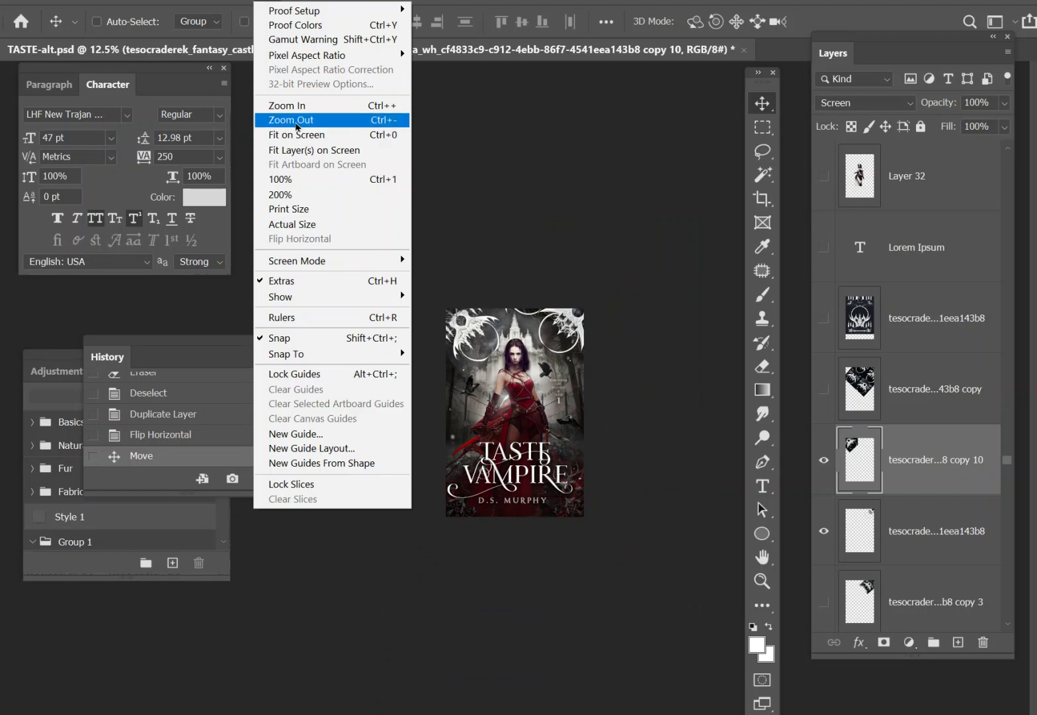
click(296, 121)
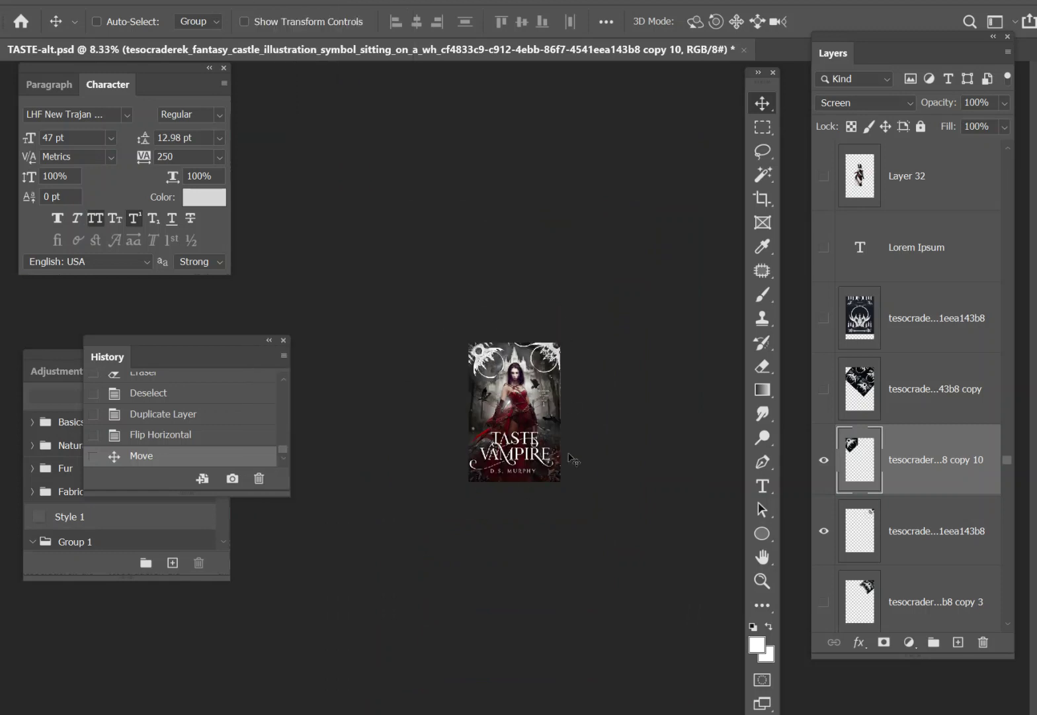
click(272, 3)
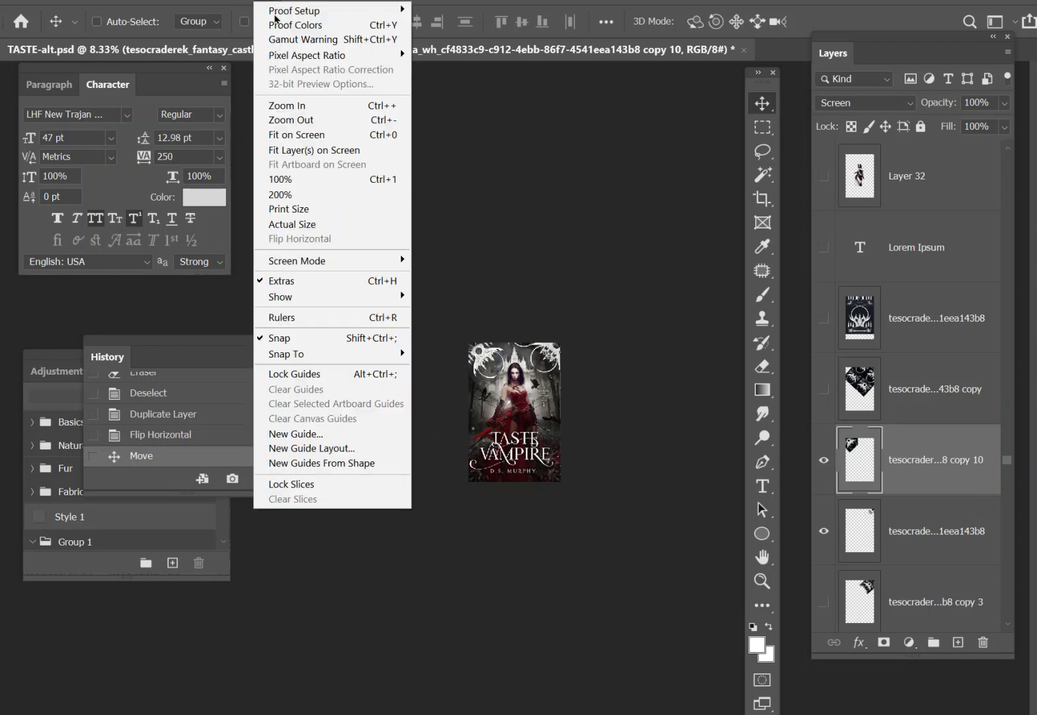
click(303, 120)
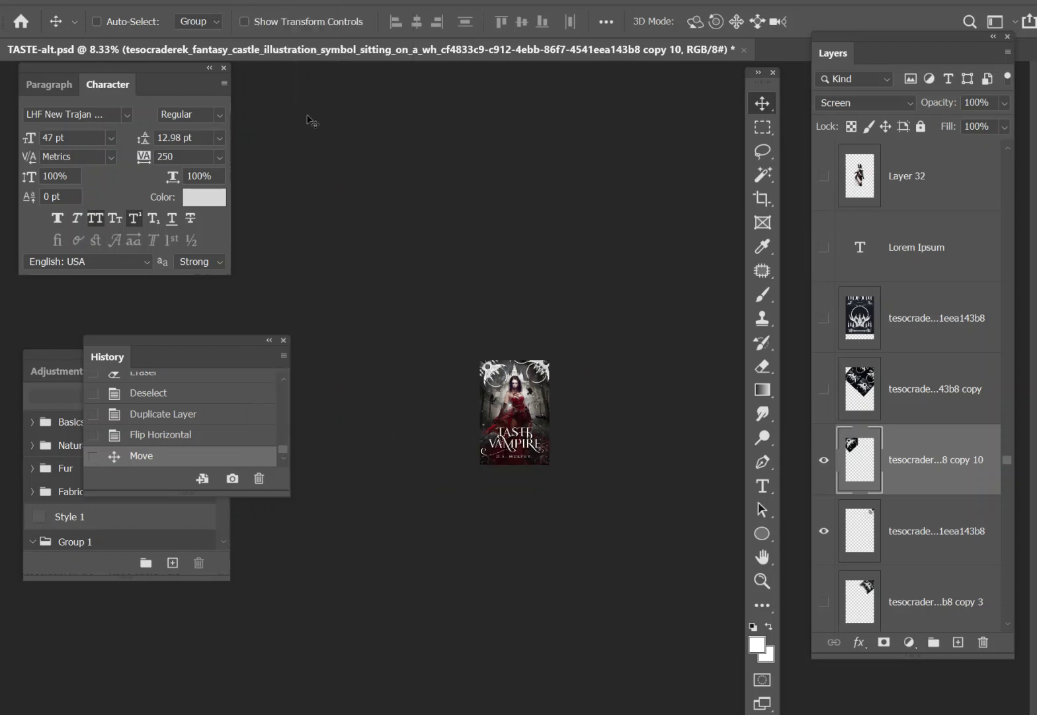
click(268, 2)
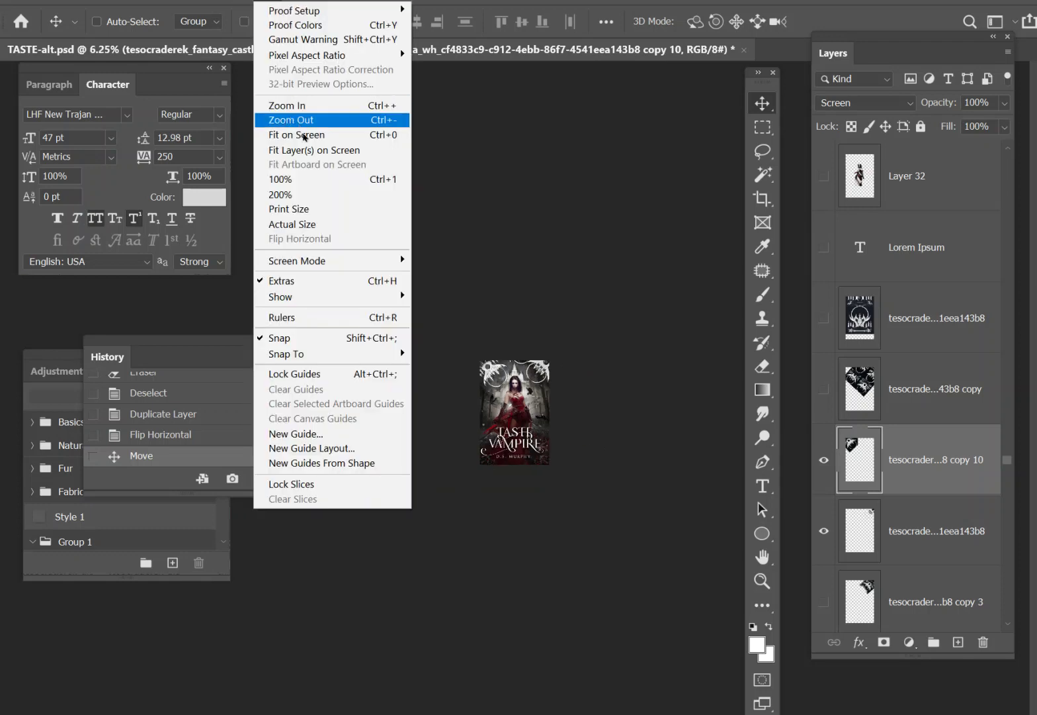
click(309, 181)
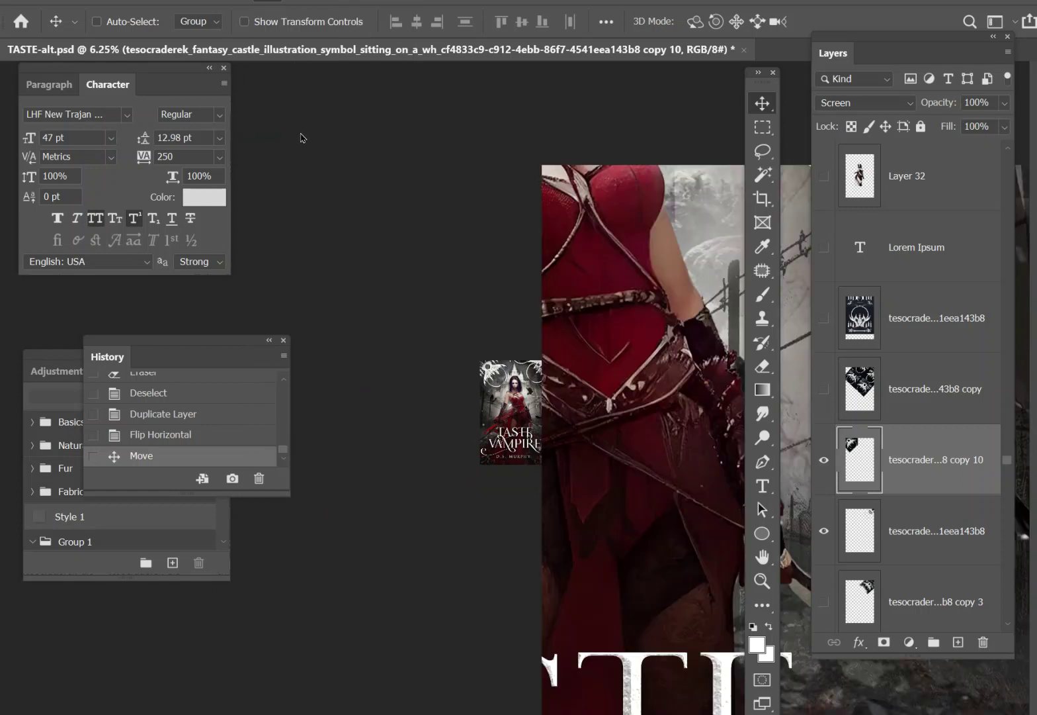
click(268, 3)
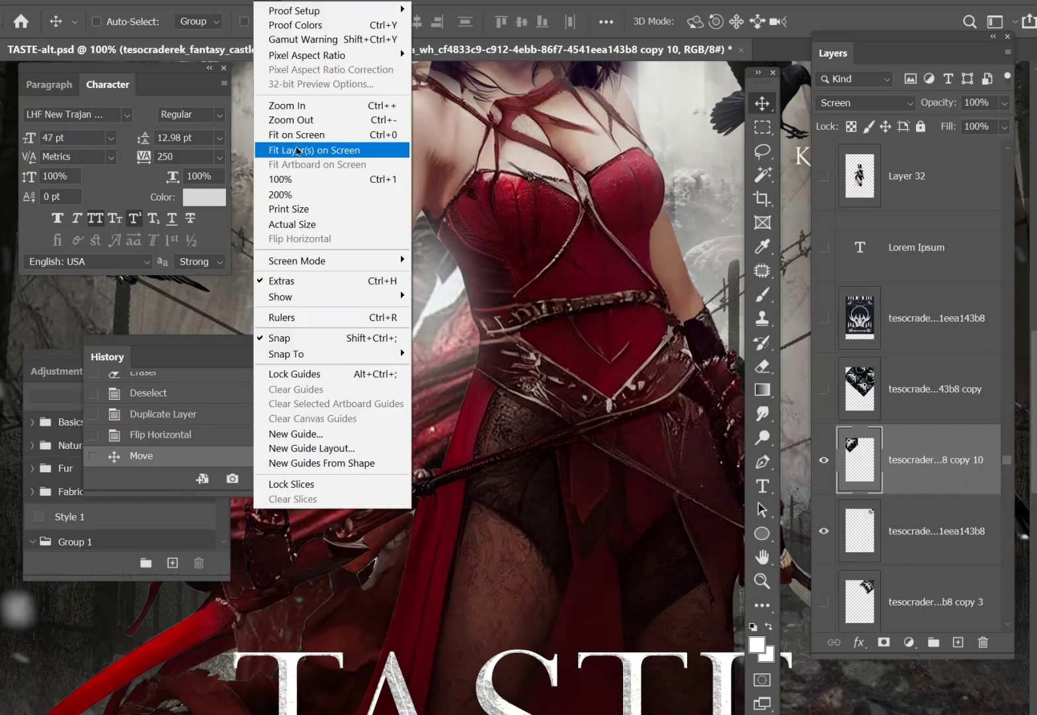
click(304, 180)
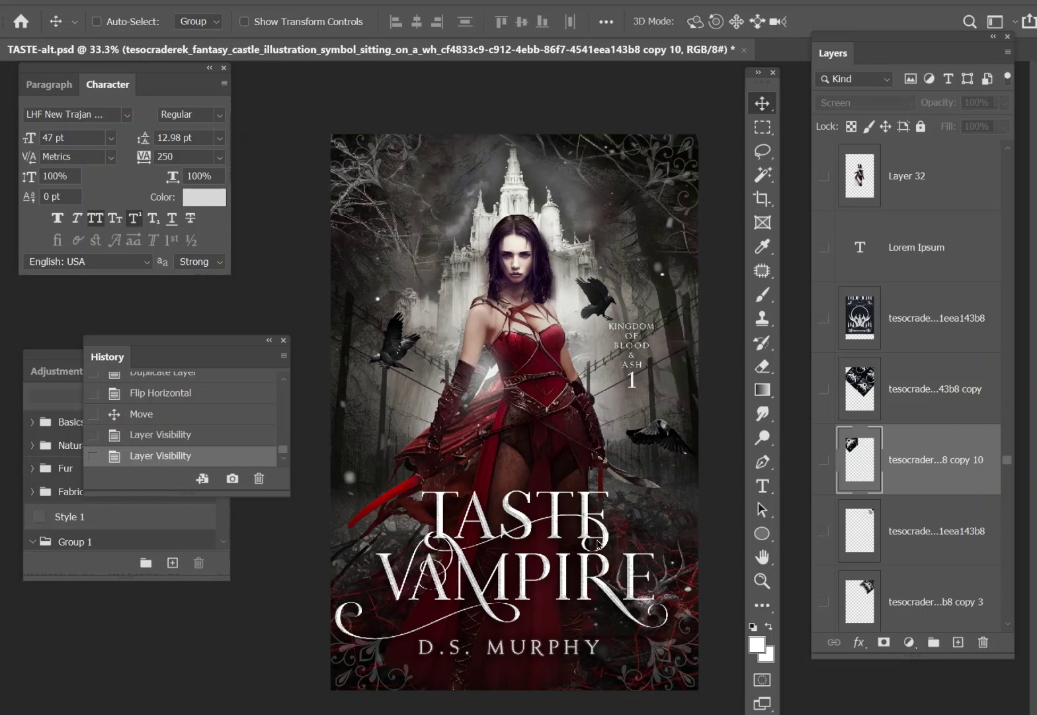
Show the two circular castle ornaments in the cover's upper corners for comparison, then hide both again
scroll(849, 443, down, 3)
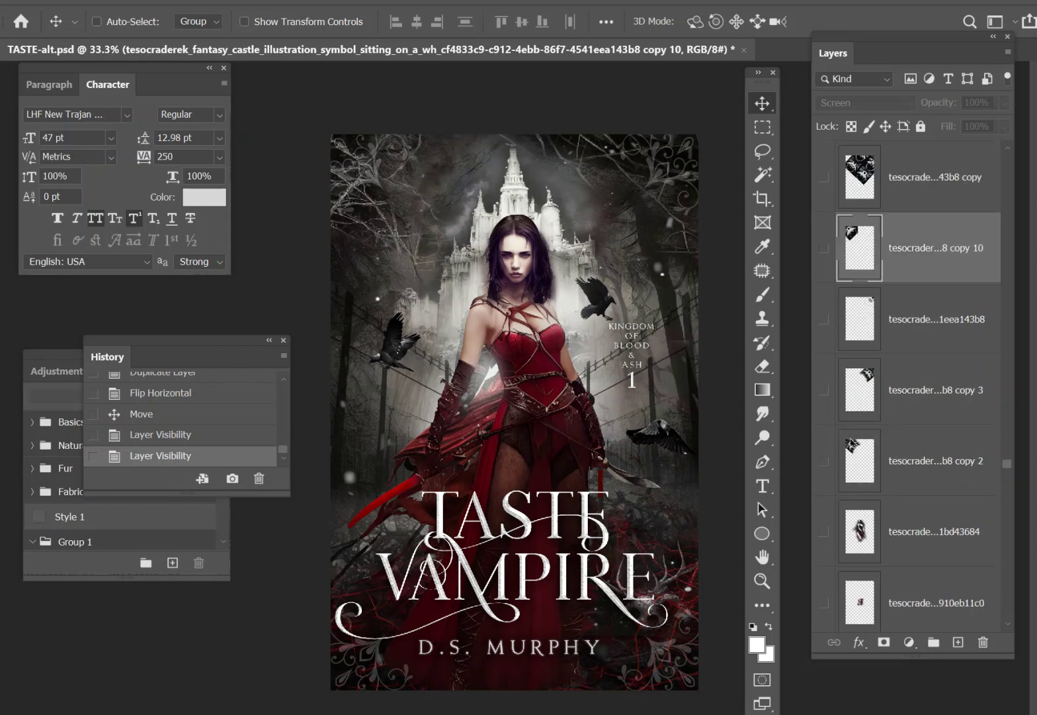
click(824, 248)
click(823, 319)
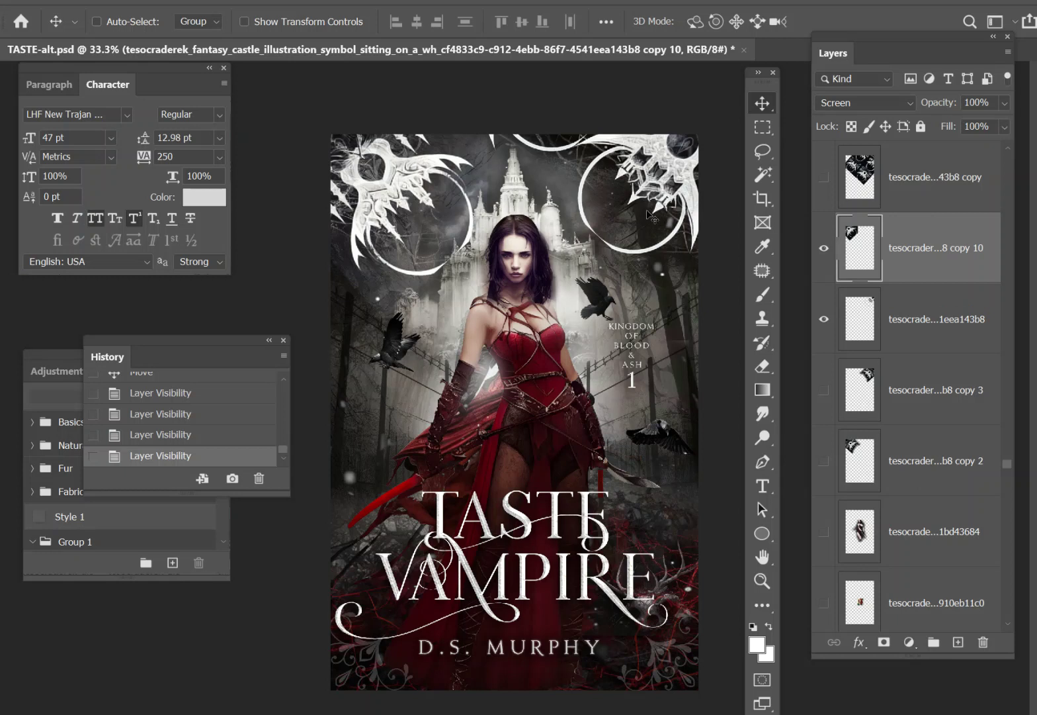
click(824, 258)
click(827, 319)
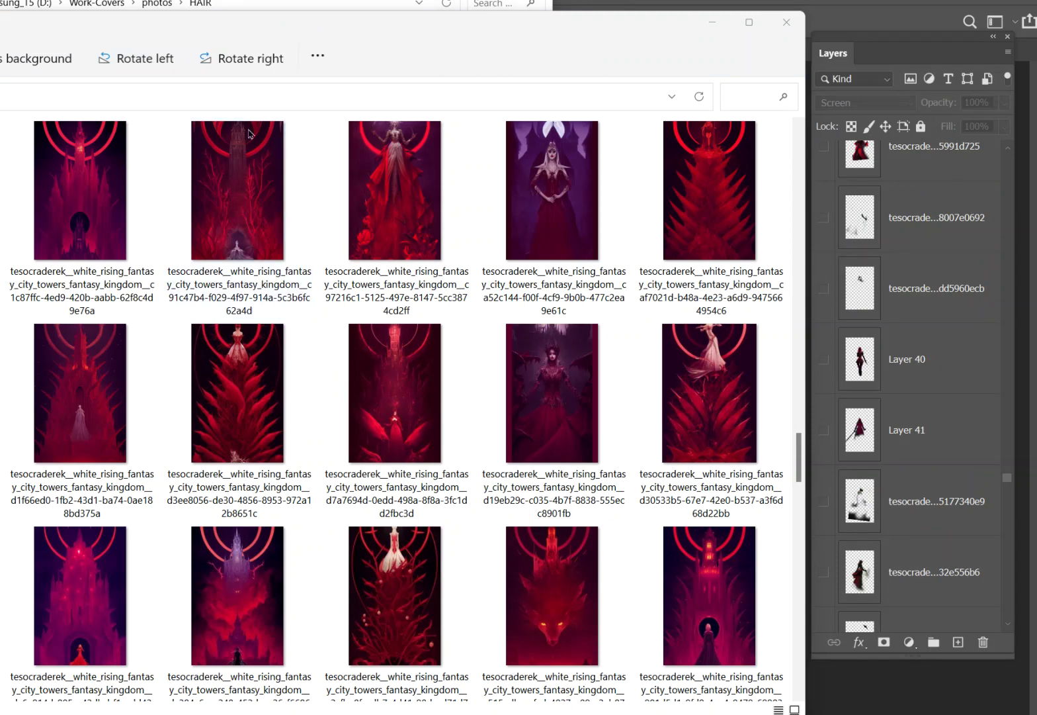
Compare the dark blue castle cover on Layer 138 with the gray forest version by toggling its visibility
scroll(104, 291, down, 1)
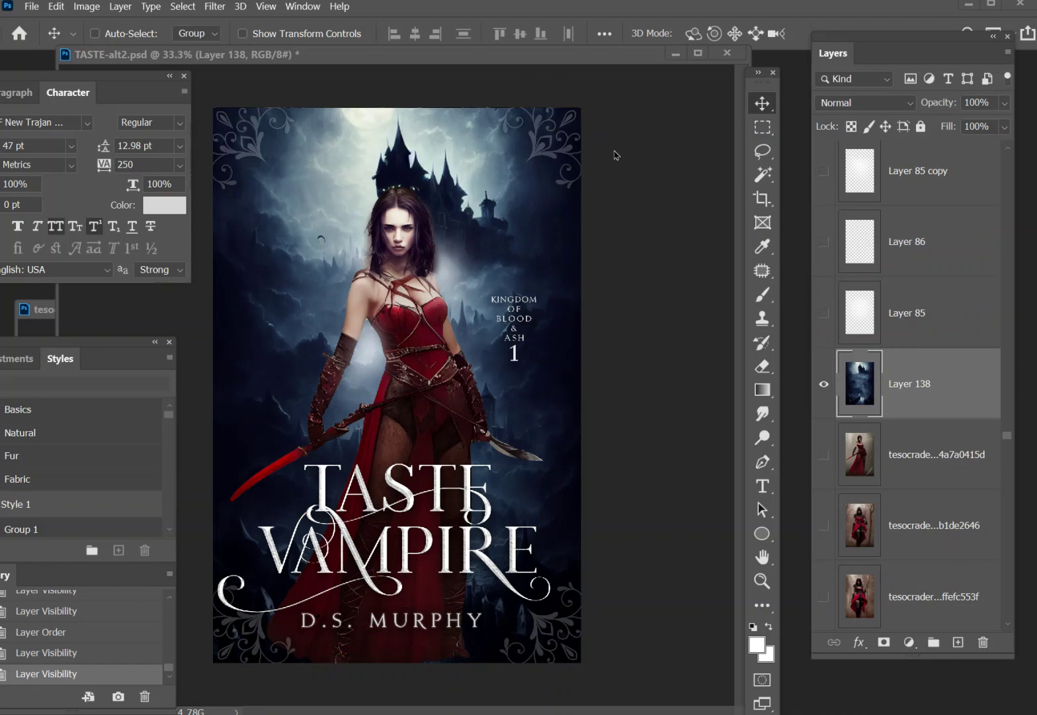
click(823, 385)
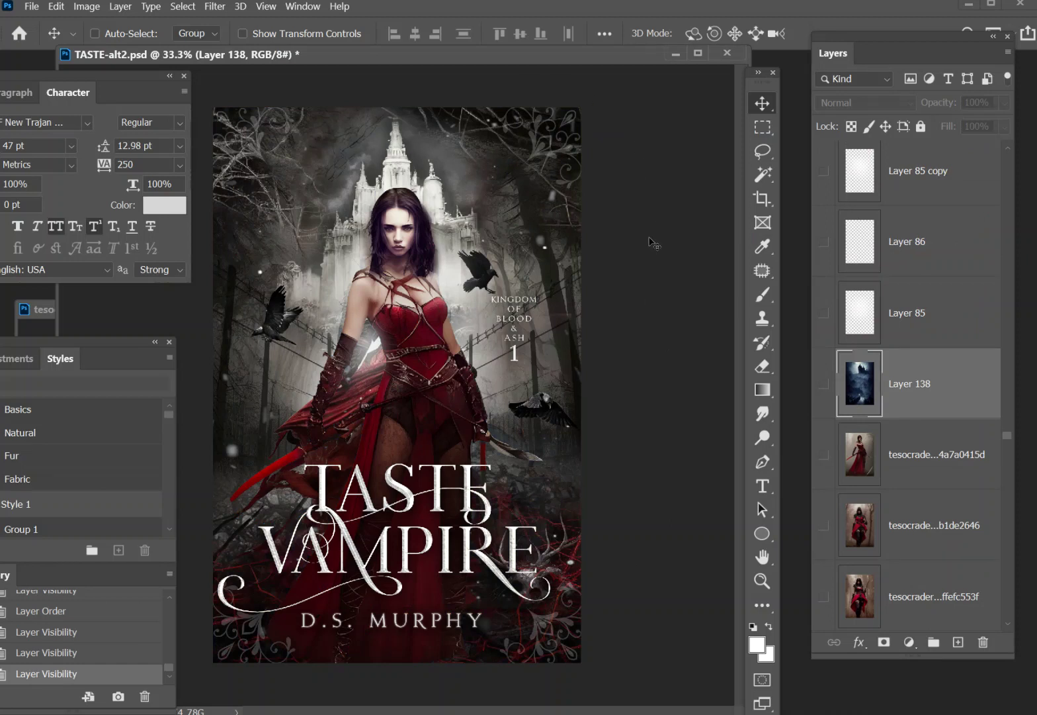
click(824, 385)
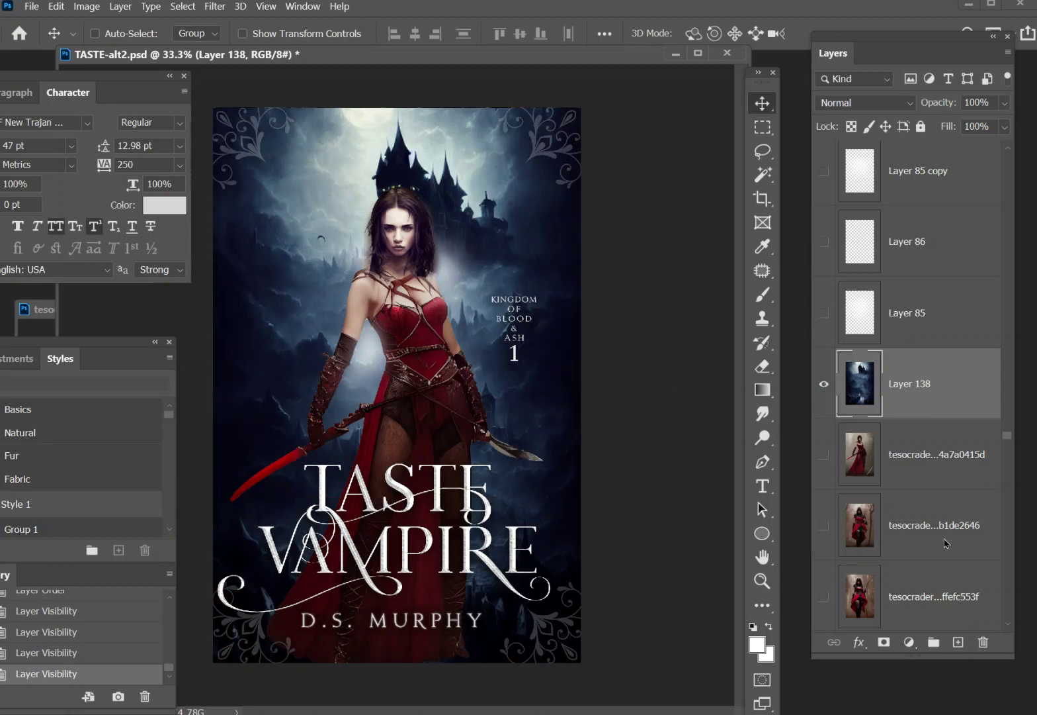
click(824, 387)
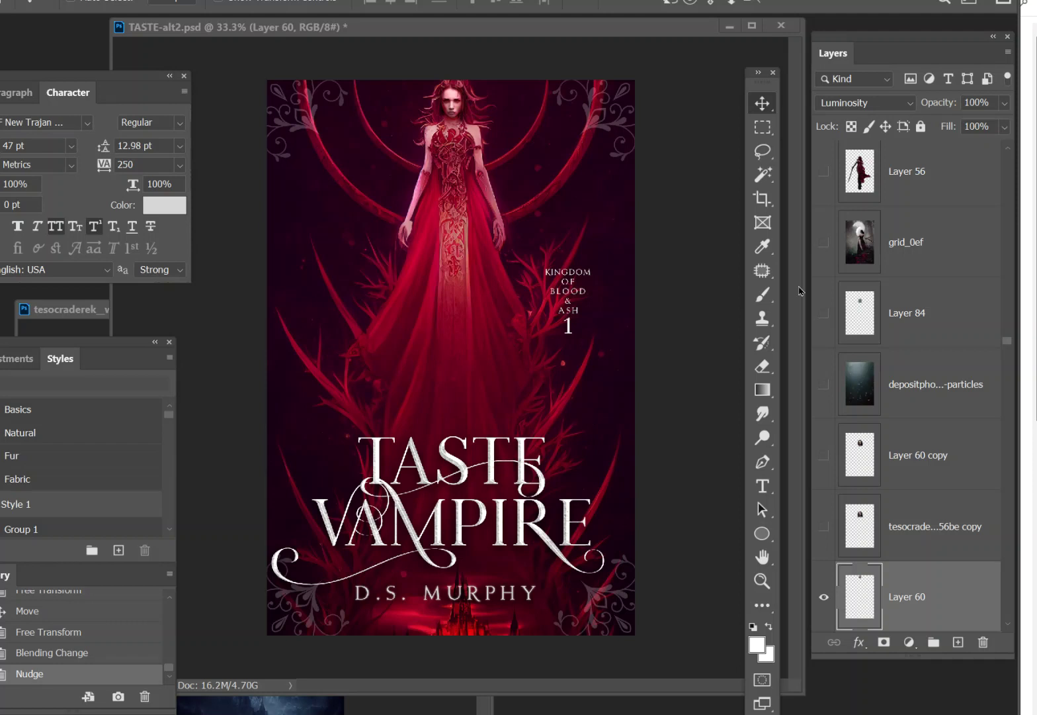
Compare the red-gown cover with and without the woman's replacement face on Layer 60
scroll(842, 392, down, 3)
click(825, 387)
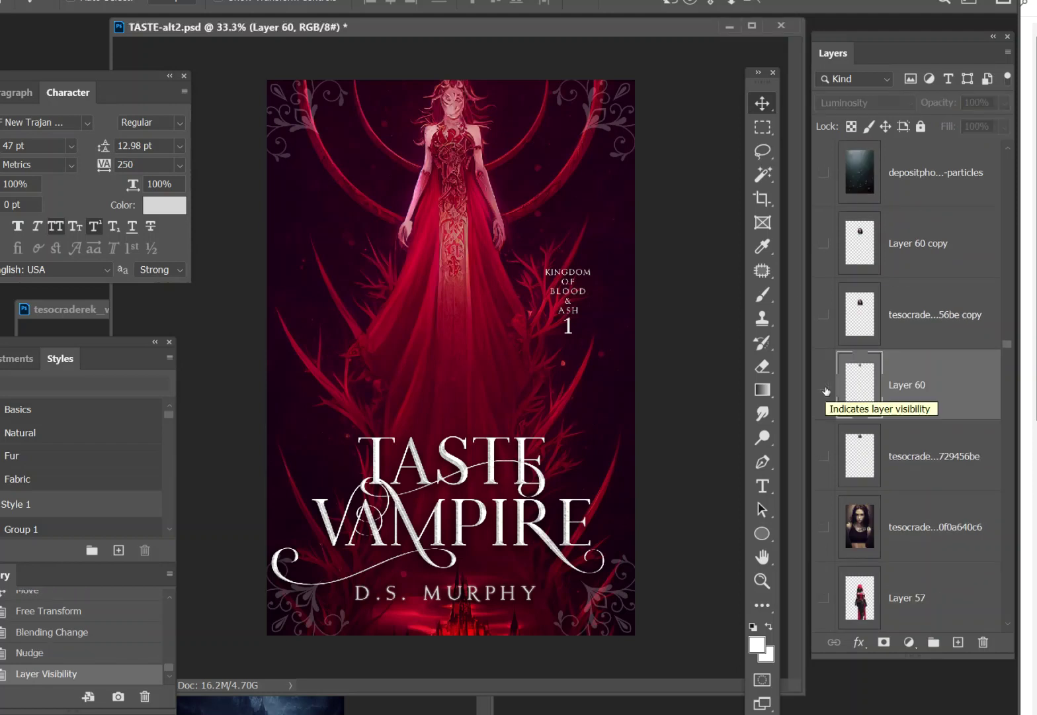
click(825, 389)
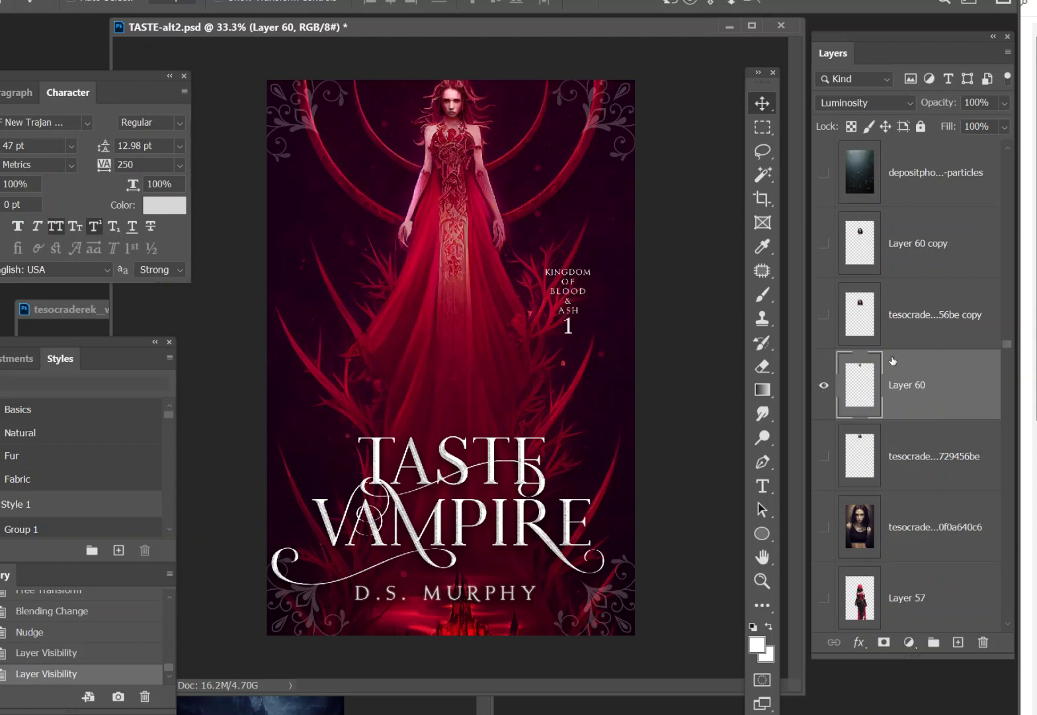
Try the replacement face on Layer 60 in Normal blend mode, then return it to Luminosity
click(878, 106)
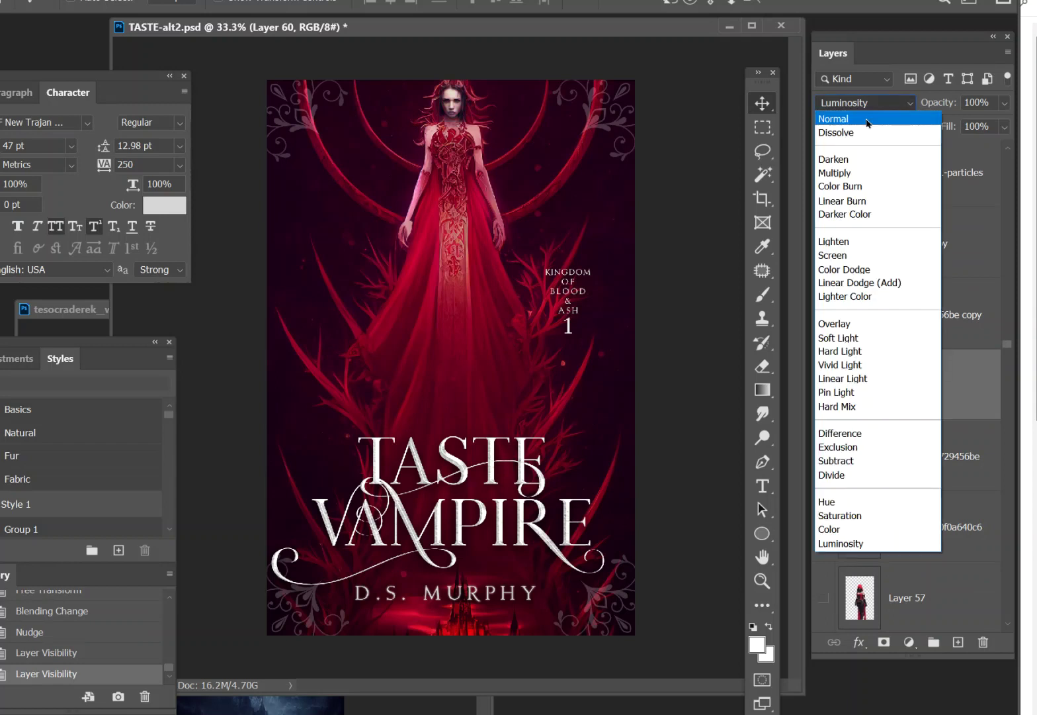
click(868, 119)
click(879, 104)
click(858, 544)
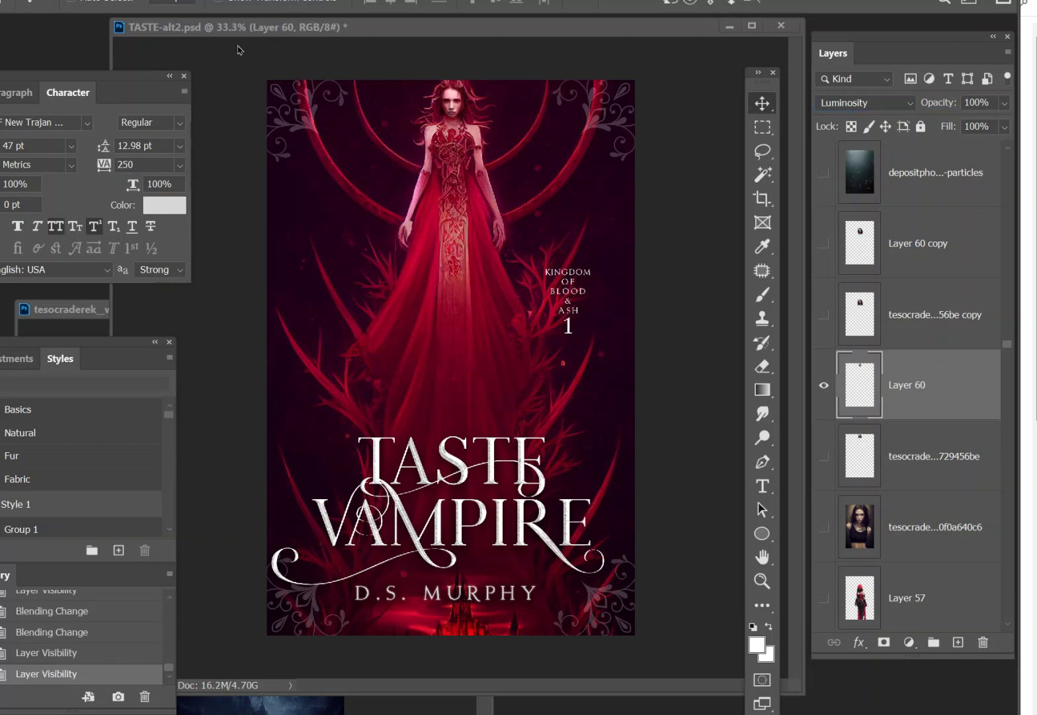
Look through the layer stack for the red and purple fantasy-kingdom background variants around Layer 137
click(824, 172)
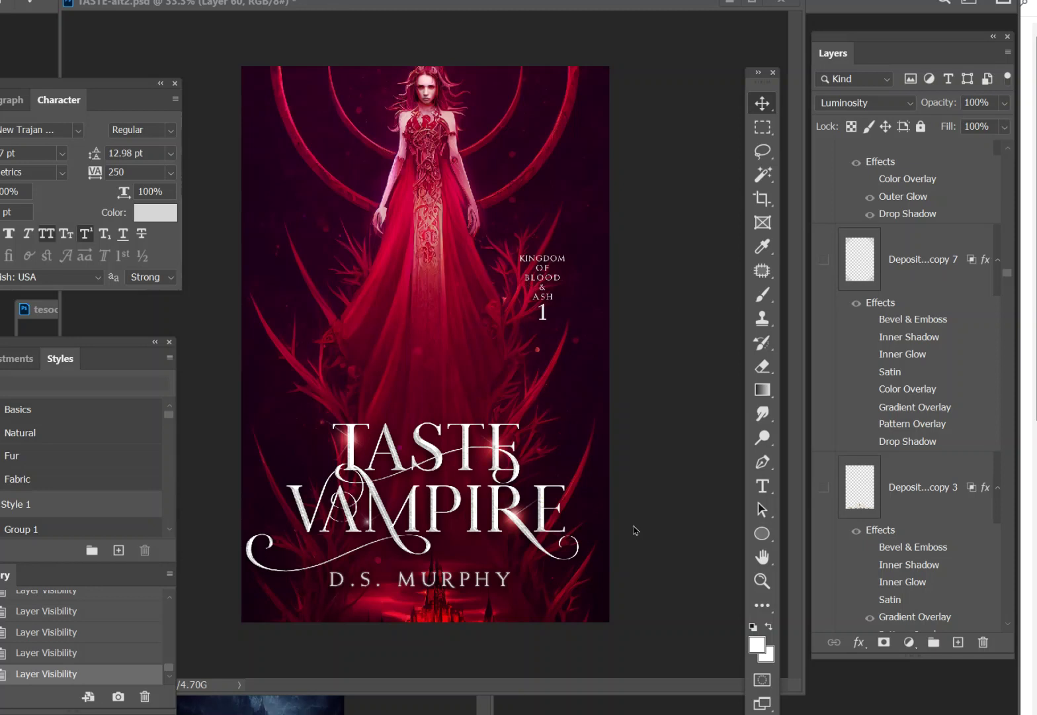
scroll(861, 447, down, 10)
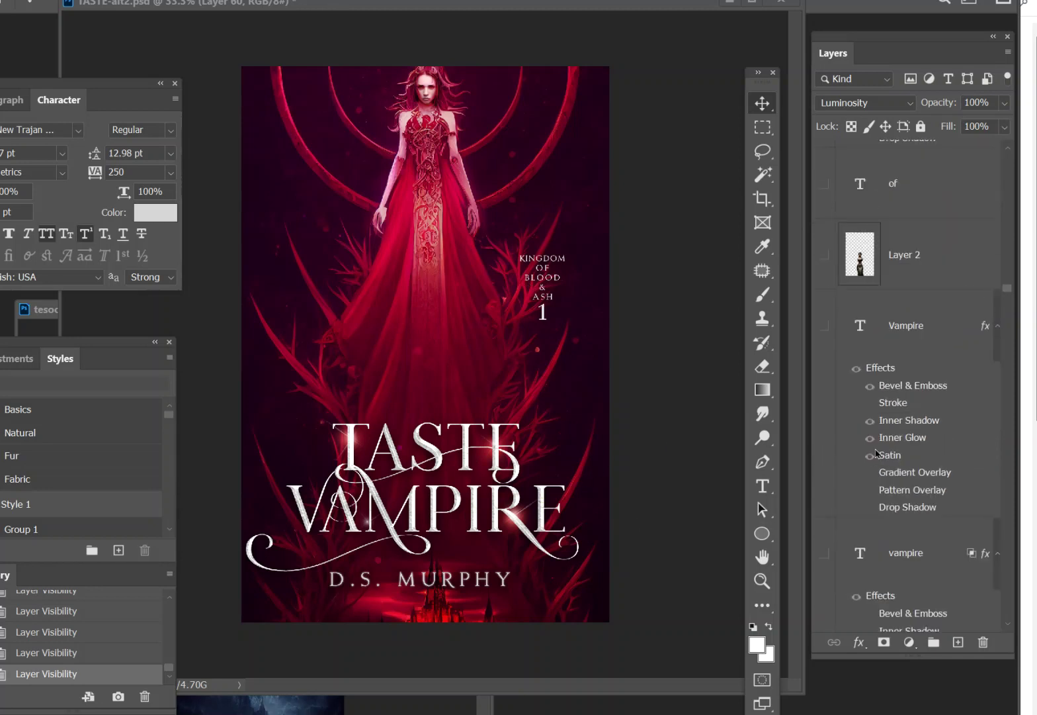
scroll(878, 455, down, 15)
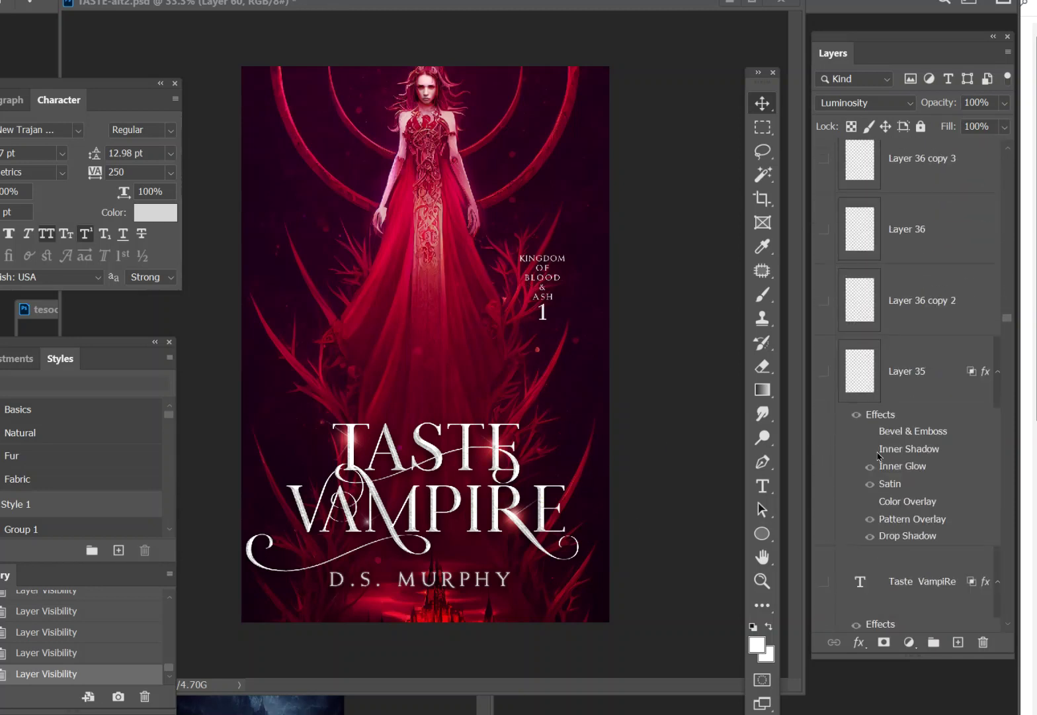
scroll(879, 455, down, 10)
scroll(874, 471, up, 6)
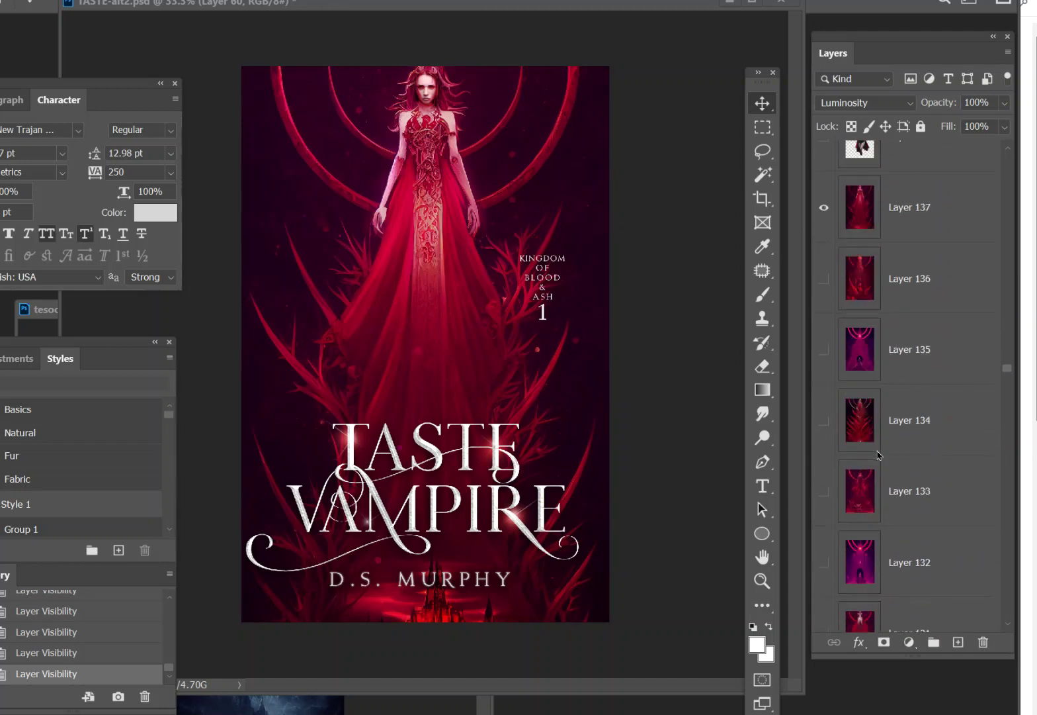
scroll(873, 471, down, 3)
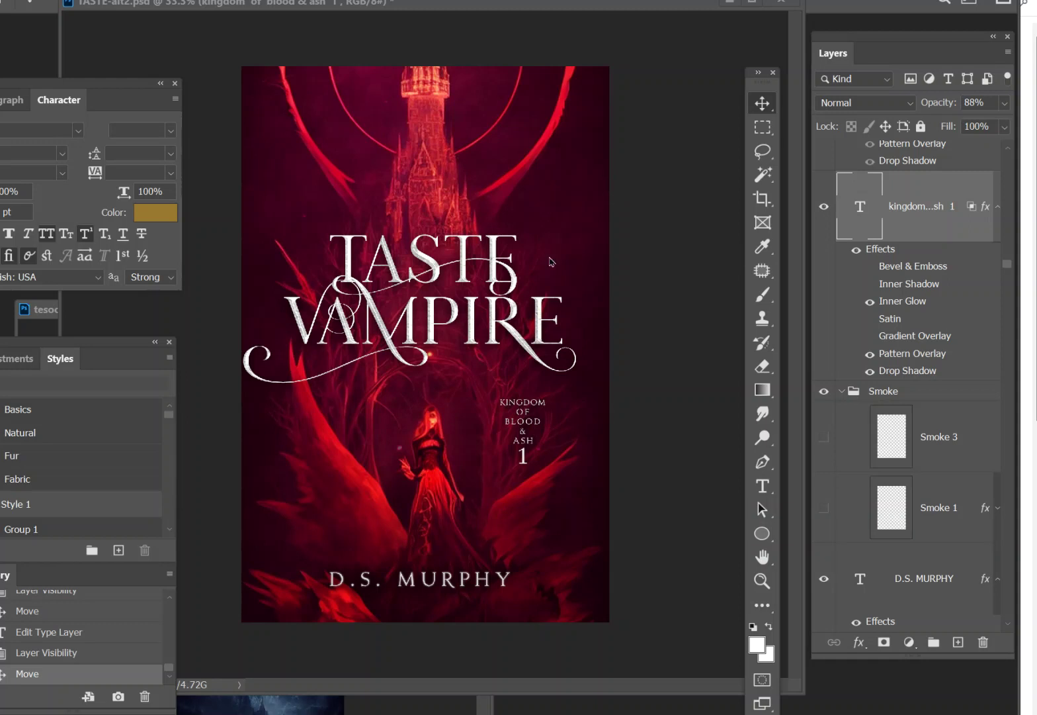
Hide the red tower background on Layer 136 to reveal the magenta castle background on Layer 135
scroll(923, 321, down, 5)
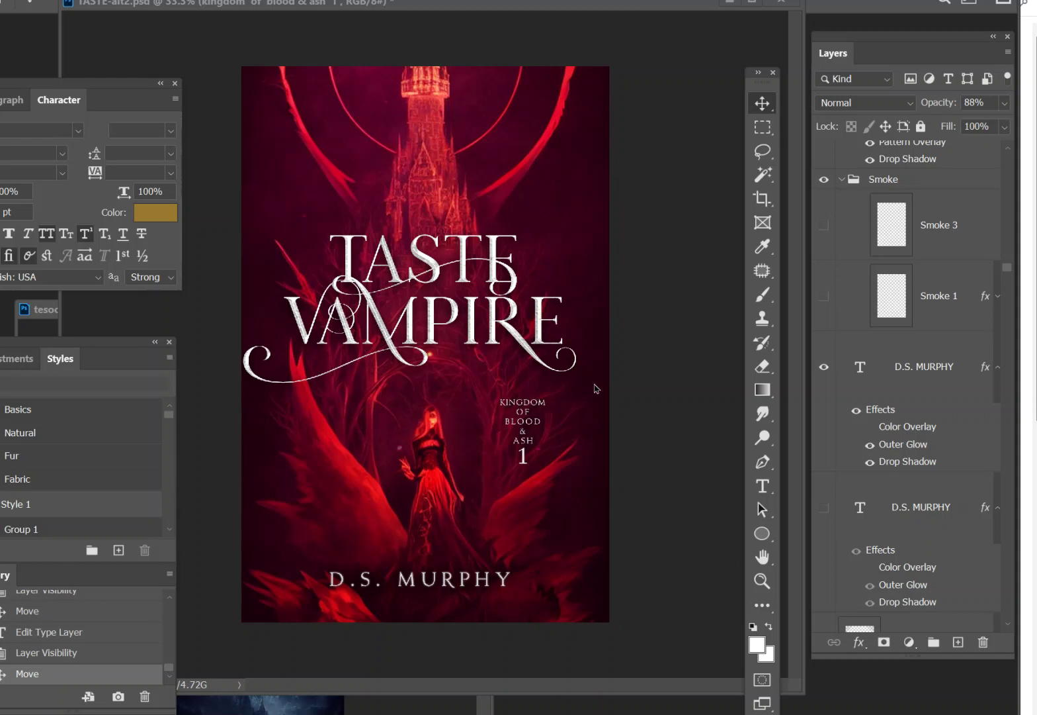
scroll(870, 358, down, 5)
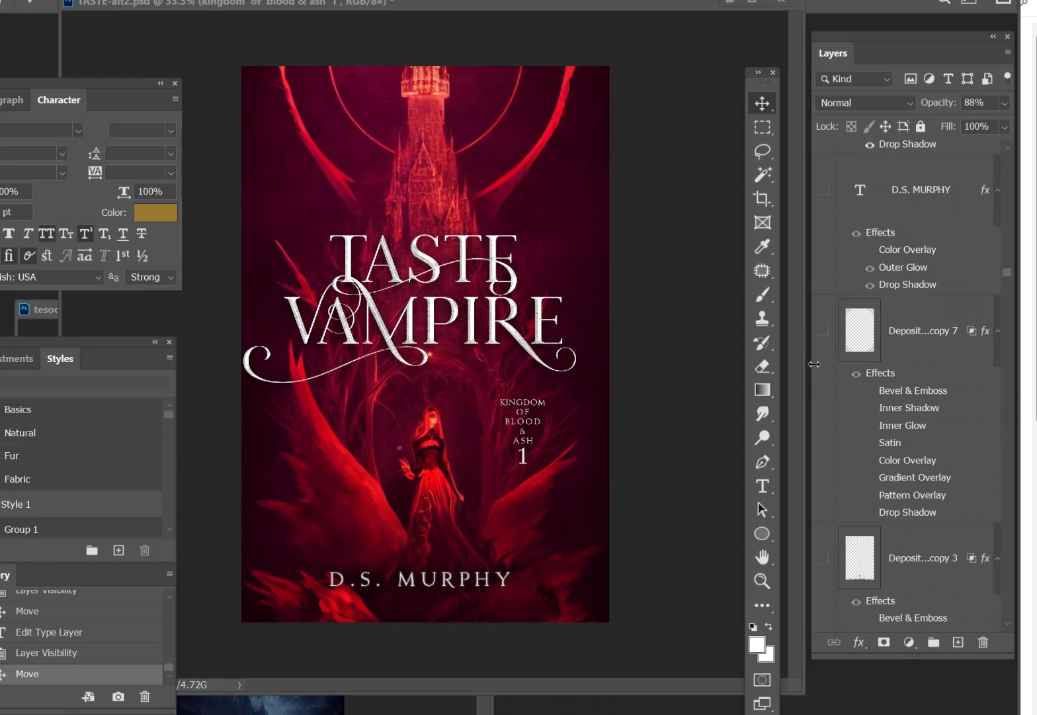
scroll(882, 361, down, 10)
scroll(882, 360, down, 10)
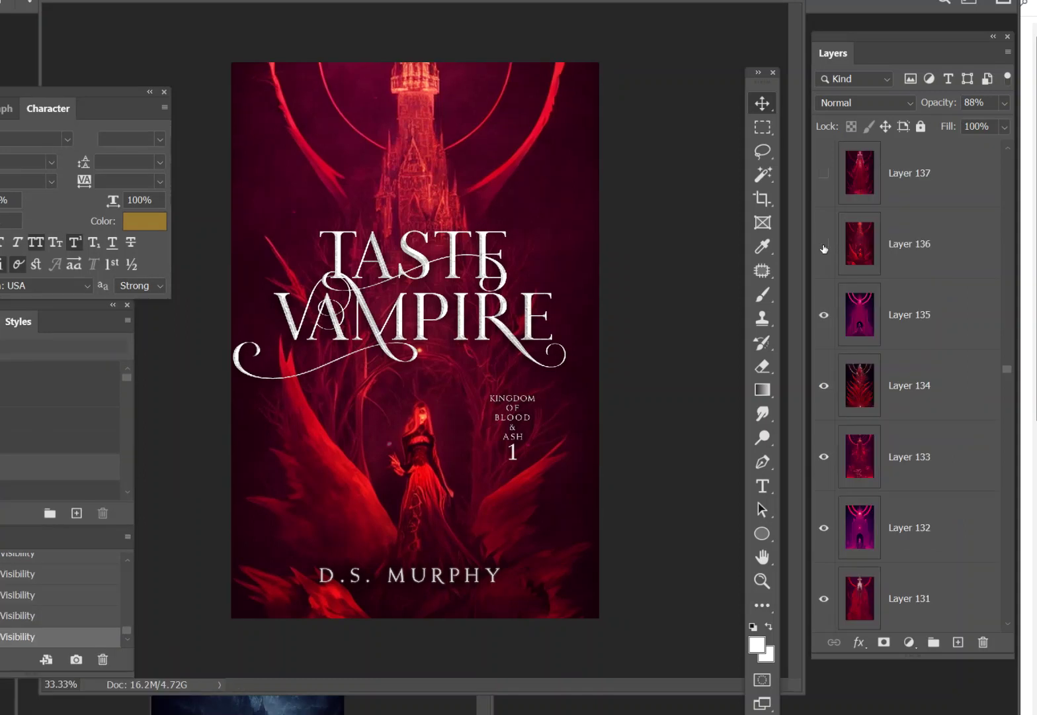
click(824, 249)
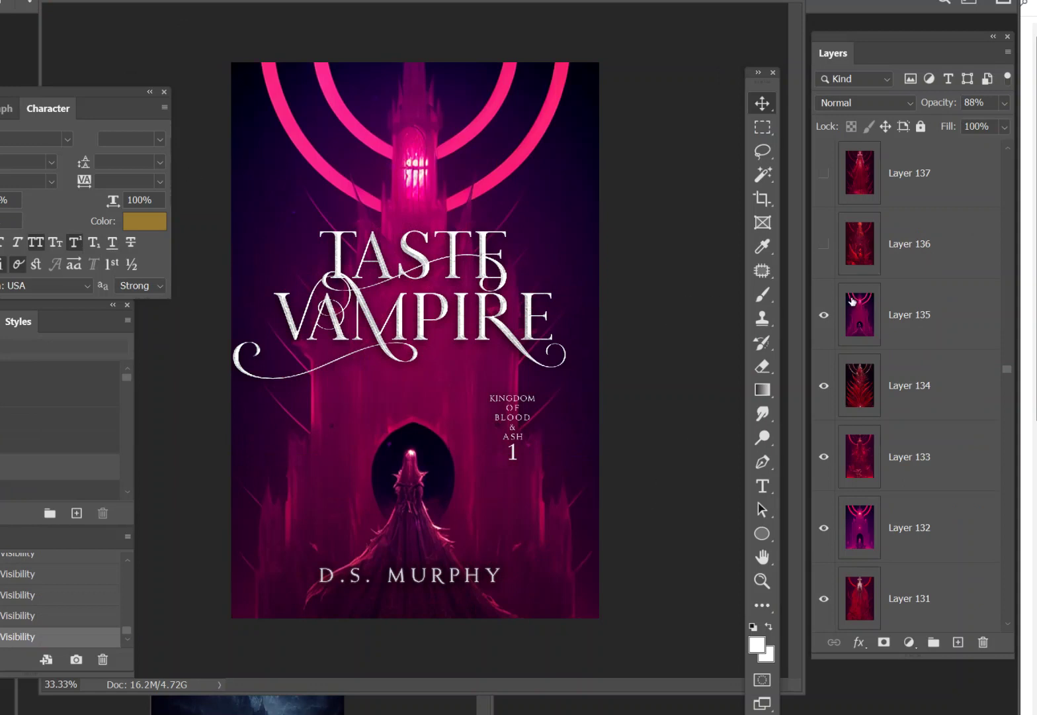
Recolor the magenta castle background on Layer 135 with a Hue/Saturation hue of +19 and compare the cover with and without it
click(901, 325)
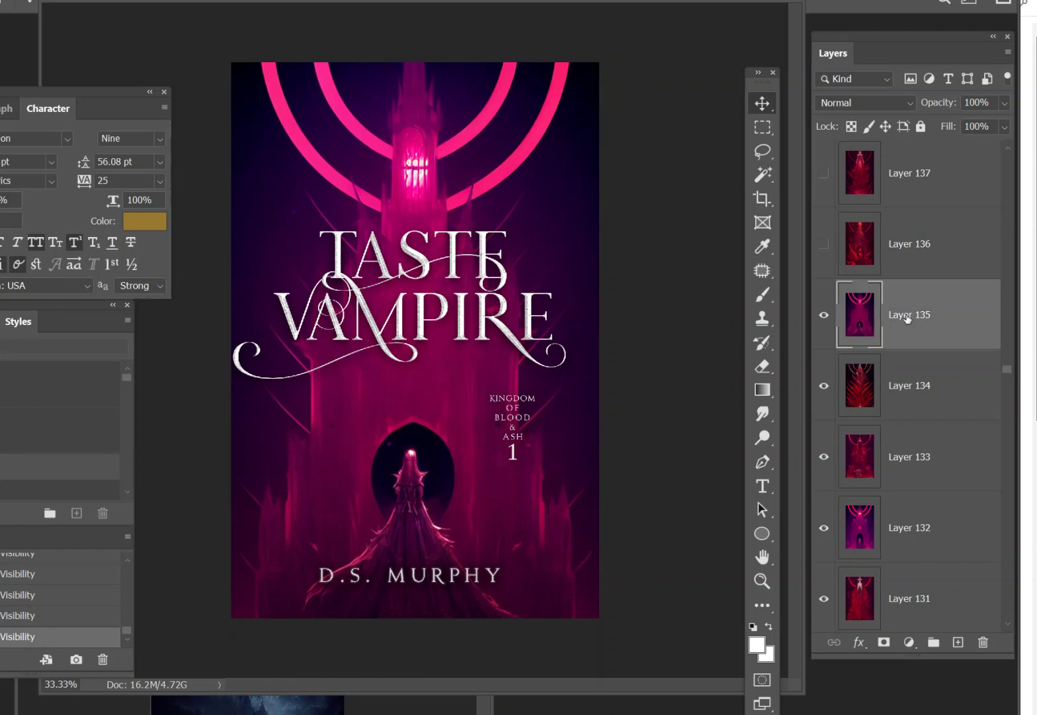
click(66, 0)
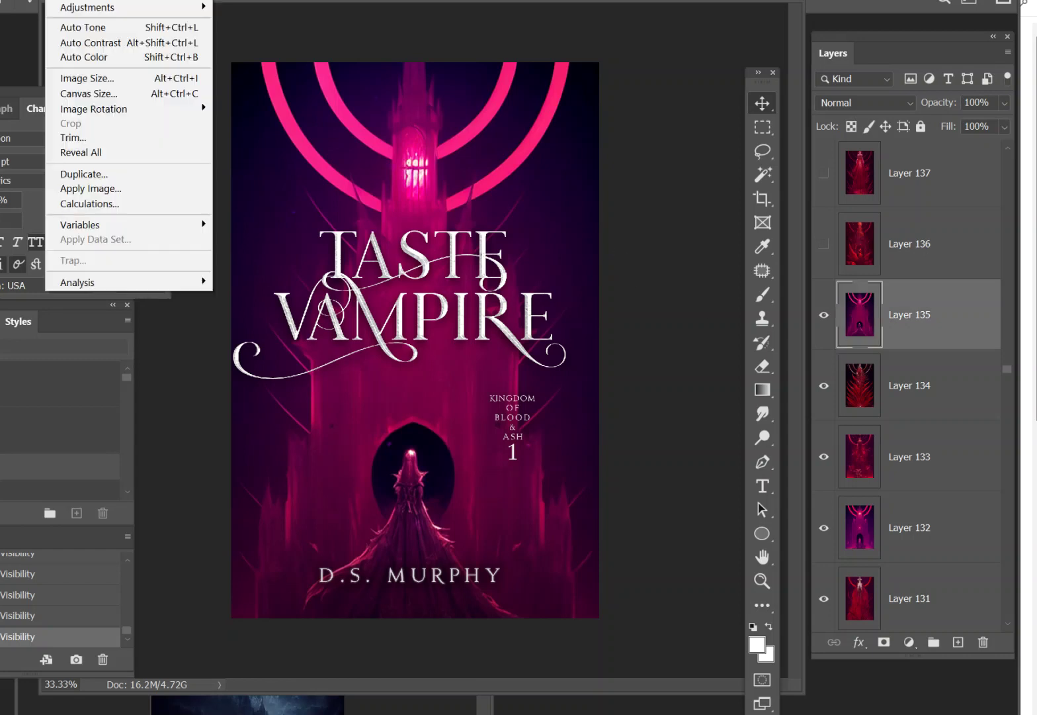
mouse_move(86, 8)
click(272, 87)
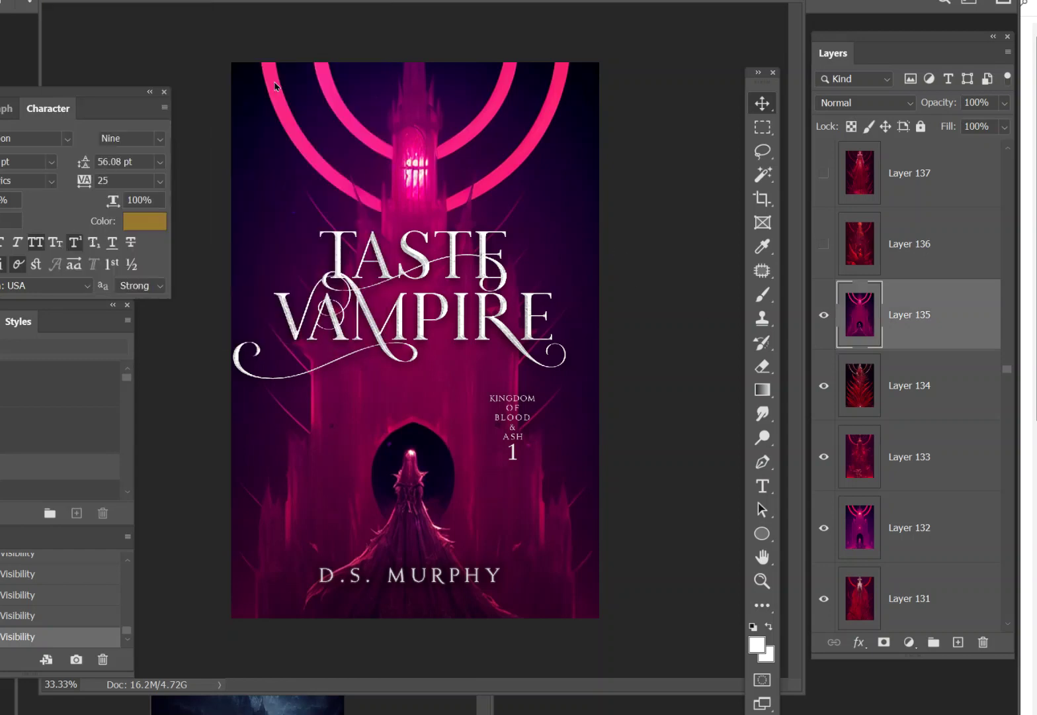
drag(4, 219, 0, 219)
click(20, 223)
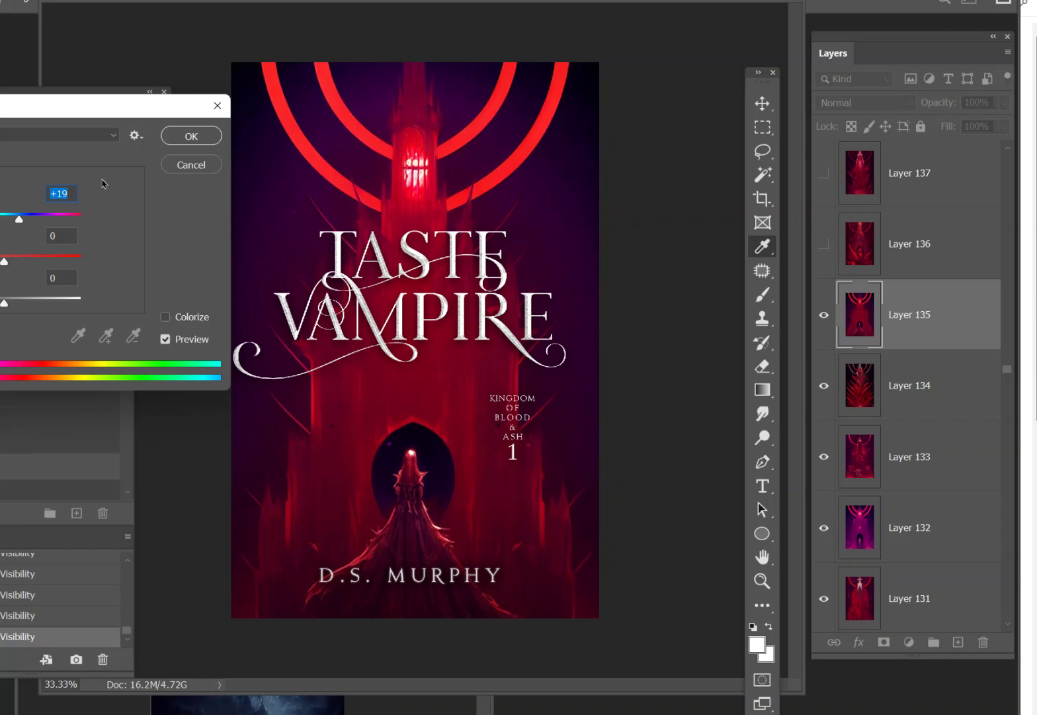
click(191, 135)
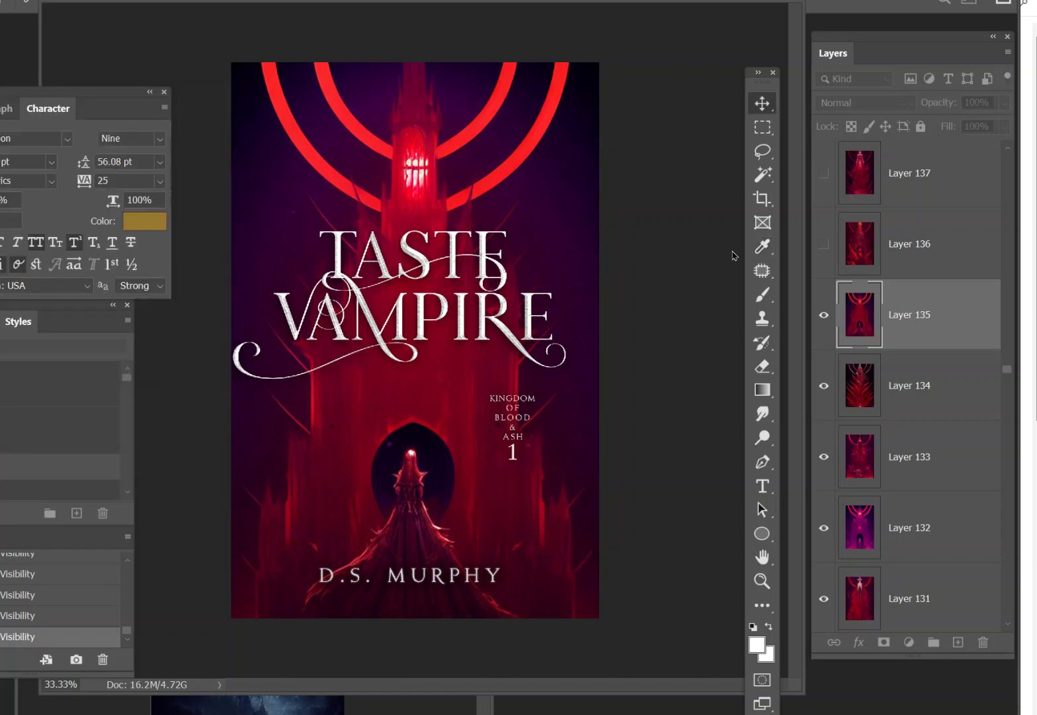
click(824, 315)
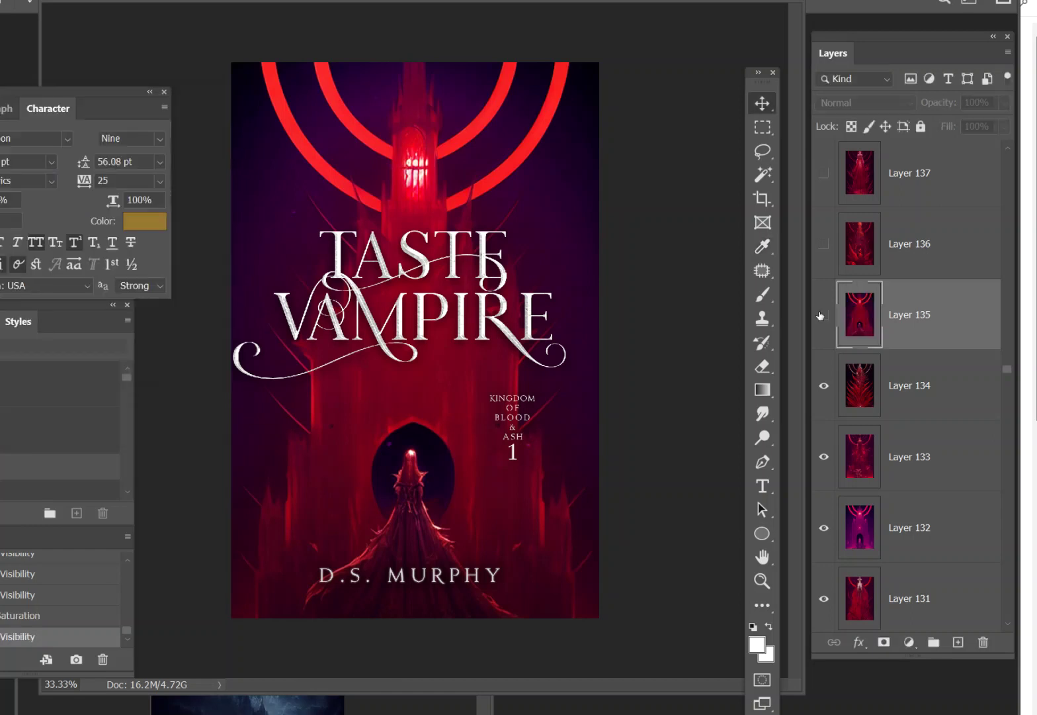
click(823, 316)
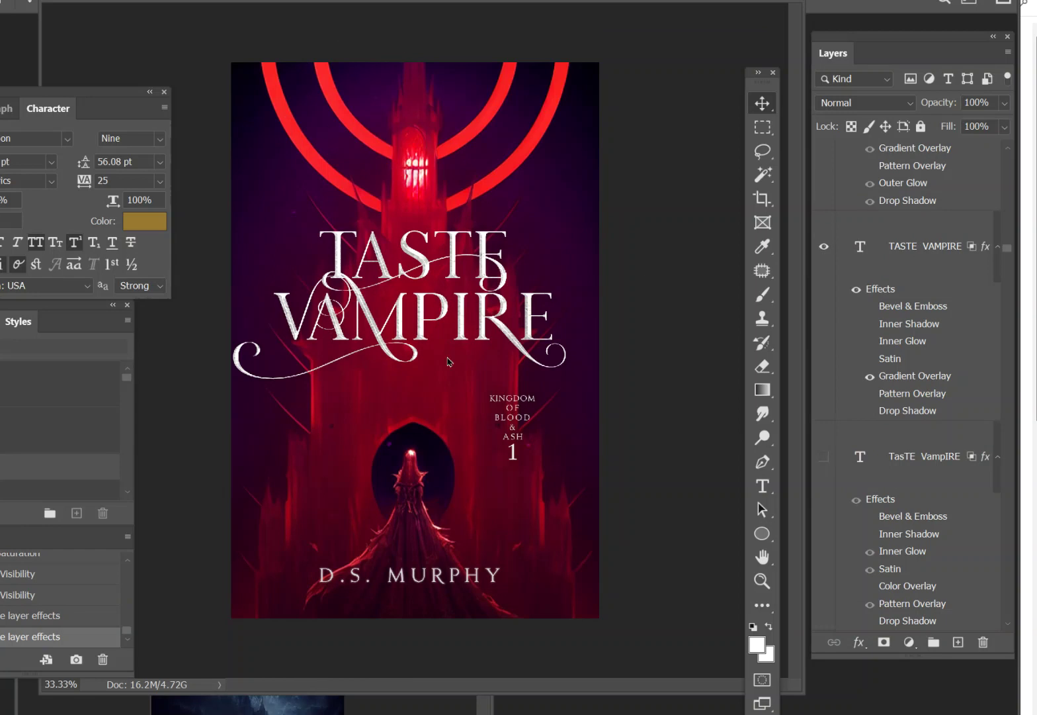
Hide the background variants on Layers 135 through 131 one at a time to reveal the purple castle background on Layer 130
scroll(918, 311, down, 10)
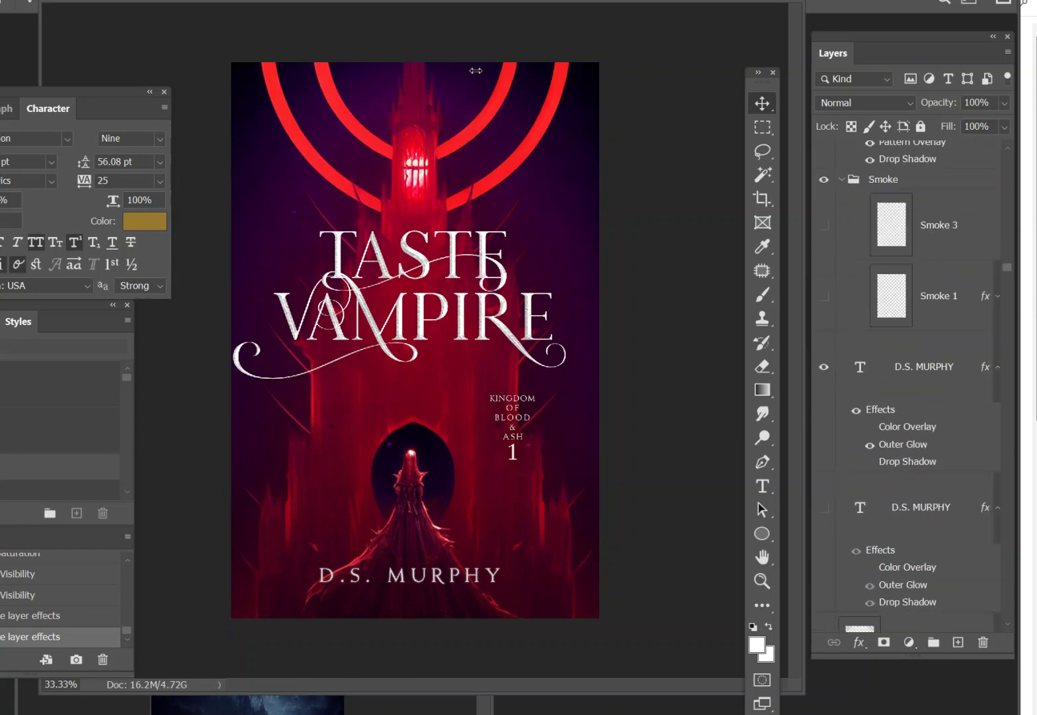
scroll(918, 311, down, 5)
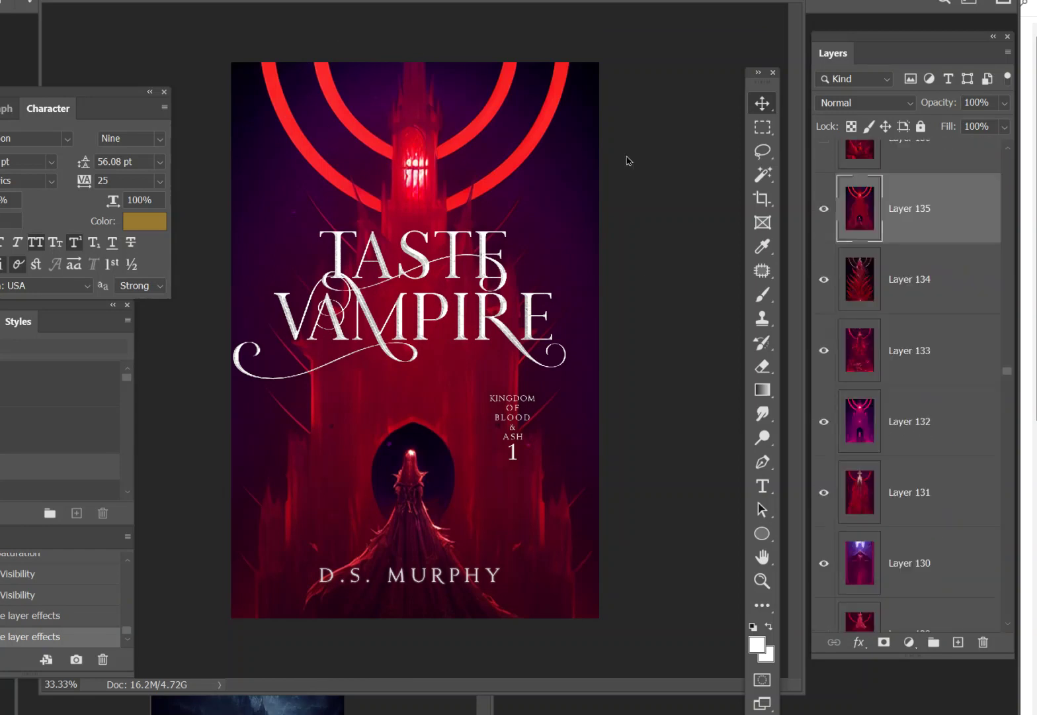
click(823, 213)
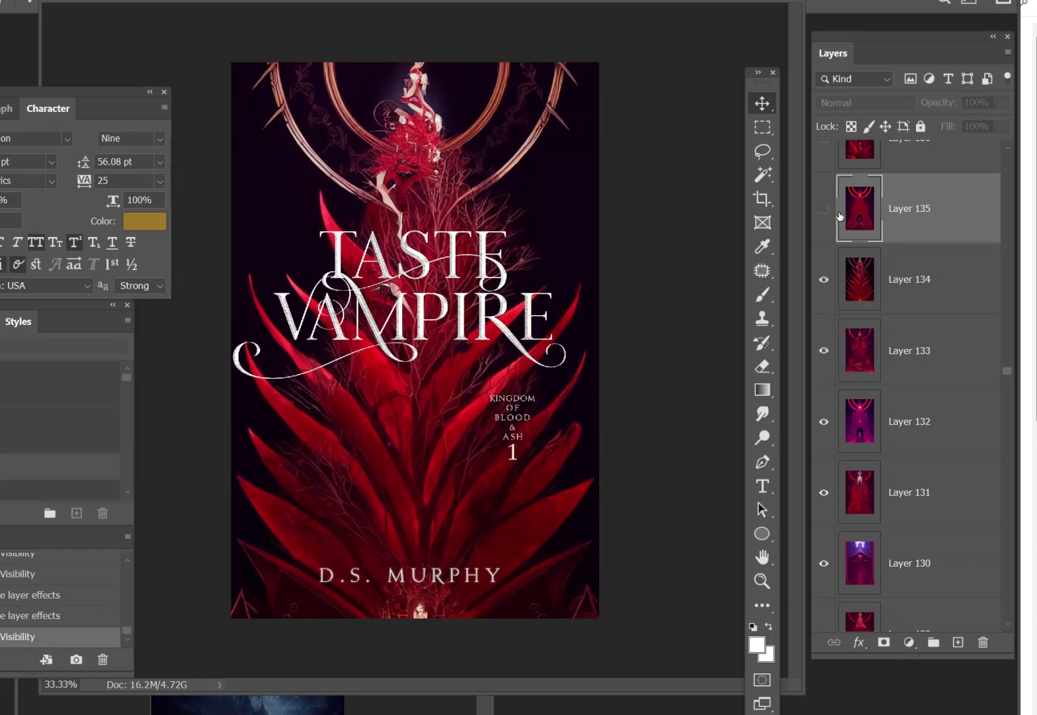
click(825, 279)
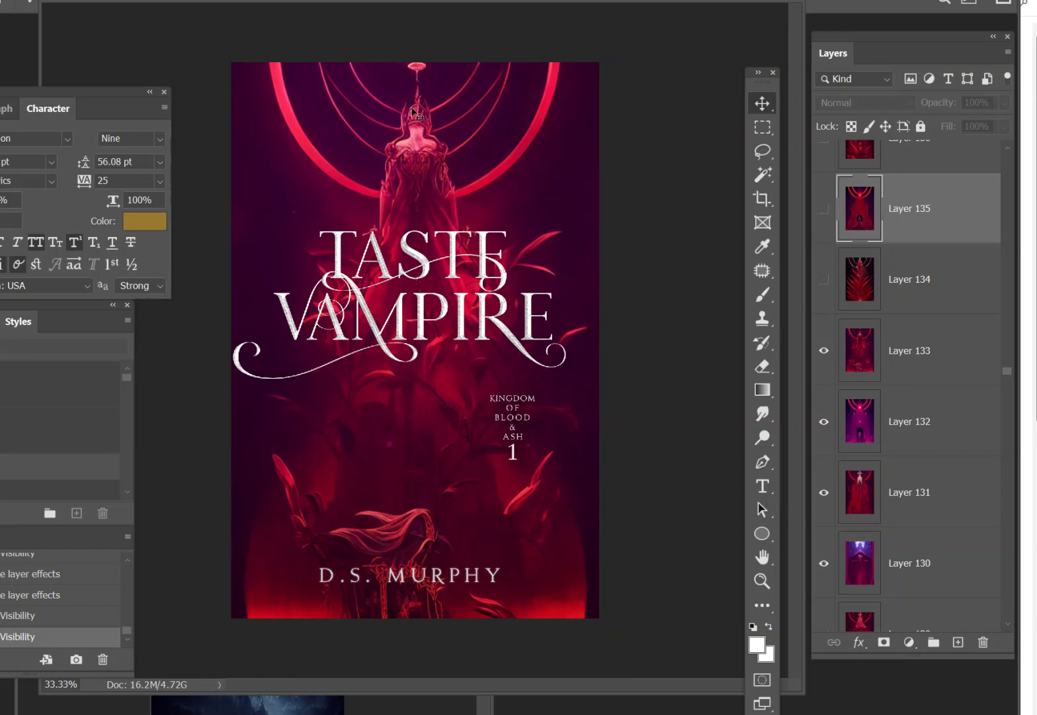
click(824, 351)
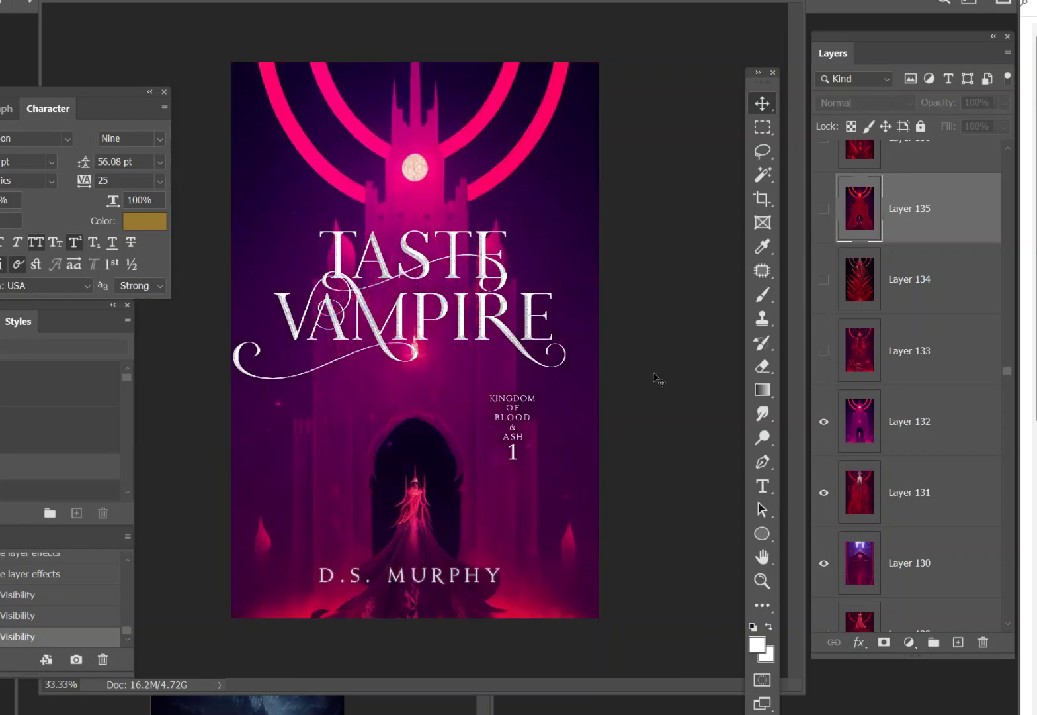
click(824, 422)
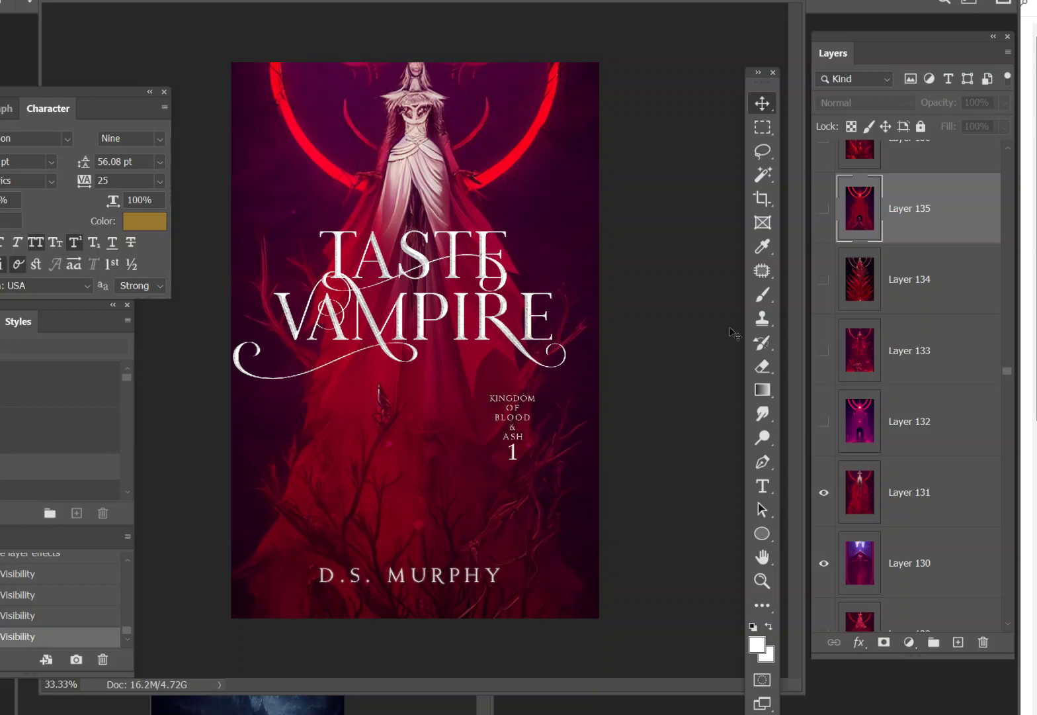
click(825, 493)
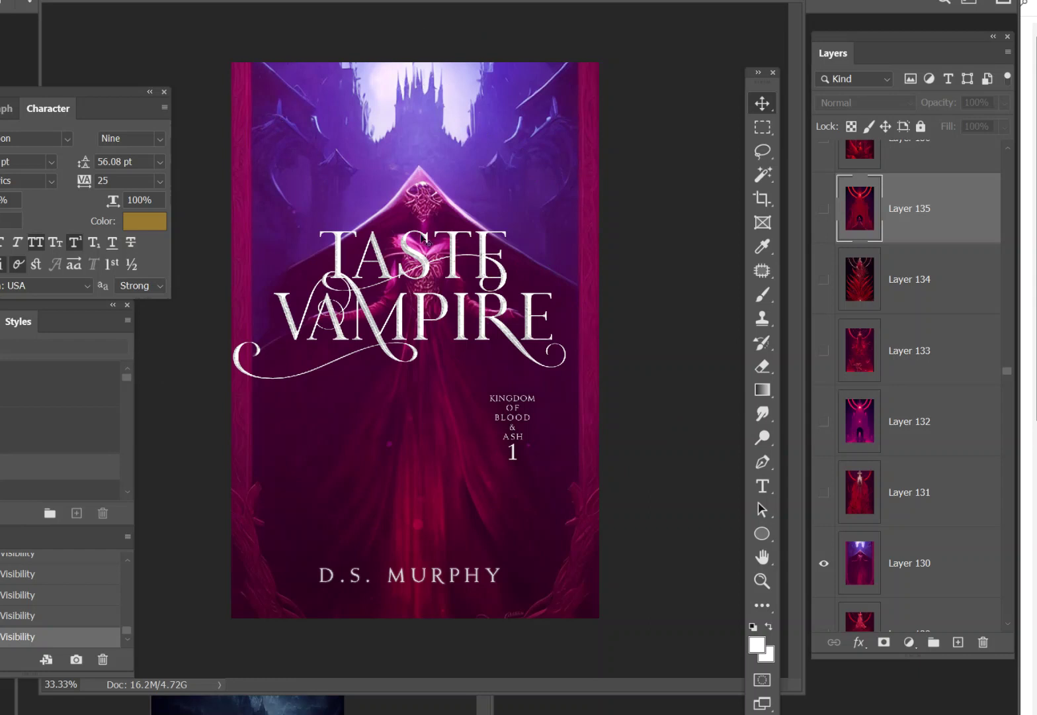
Hide Layer 130 and compare the red-gown Layer 129 on and off, leaving it hidden to reveal the moonlit castle on Layer 128
scroll(833, 458, down, 3)
click(828, 373)
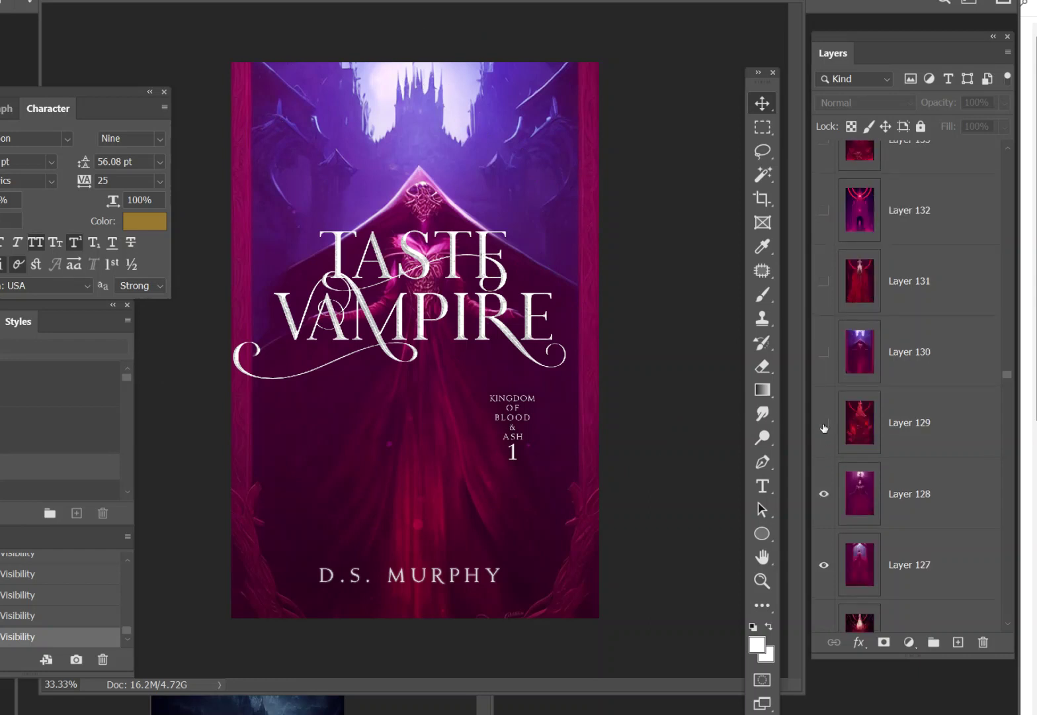
click(824, 426)
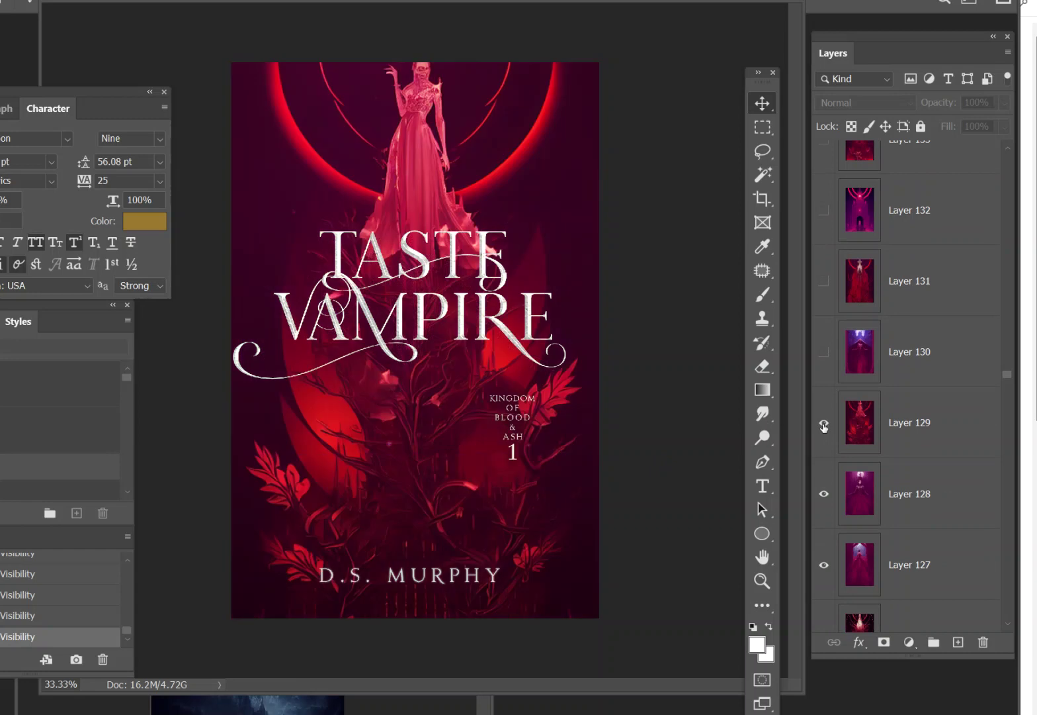
click(824, 420)
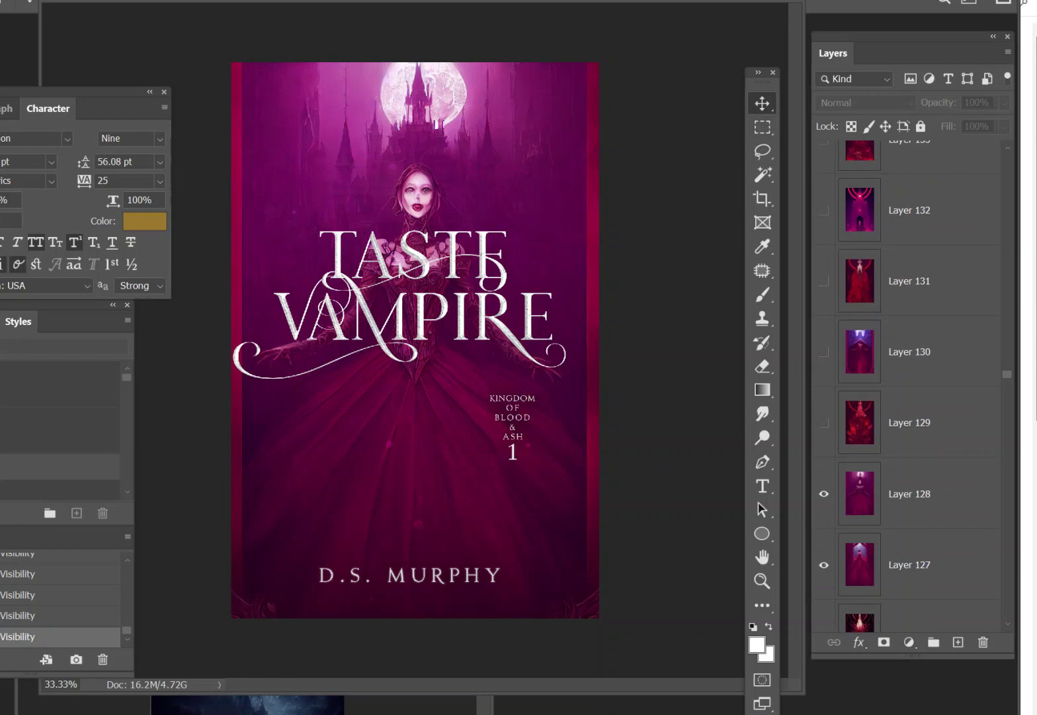
click(824, 422)
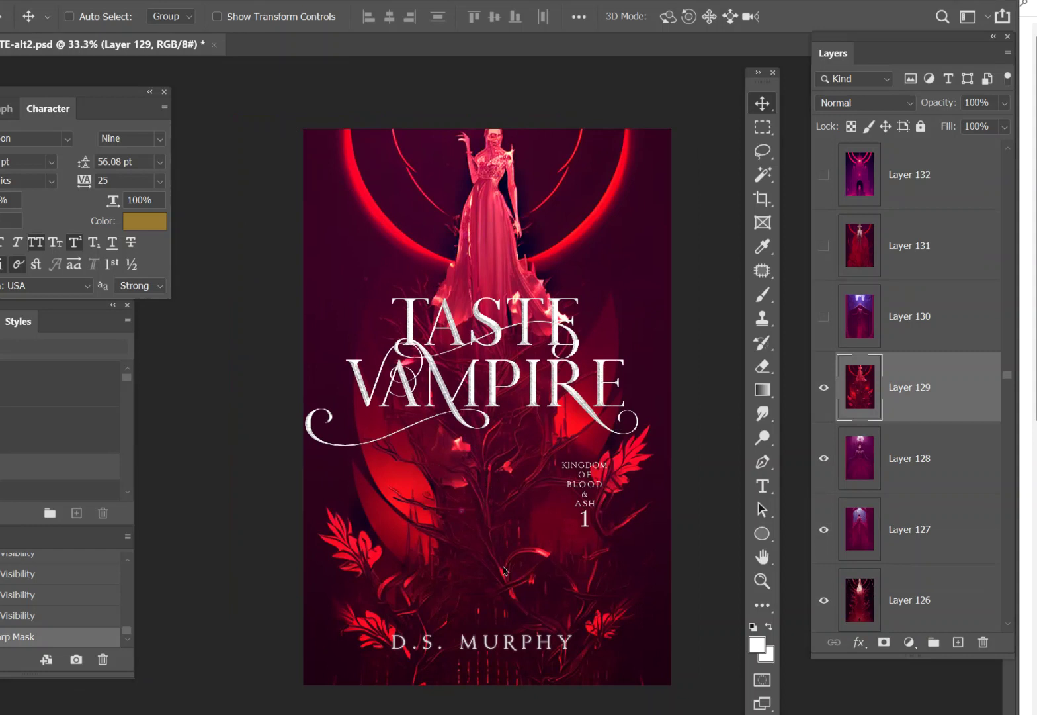
click(824, 393)
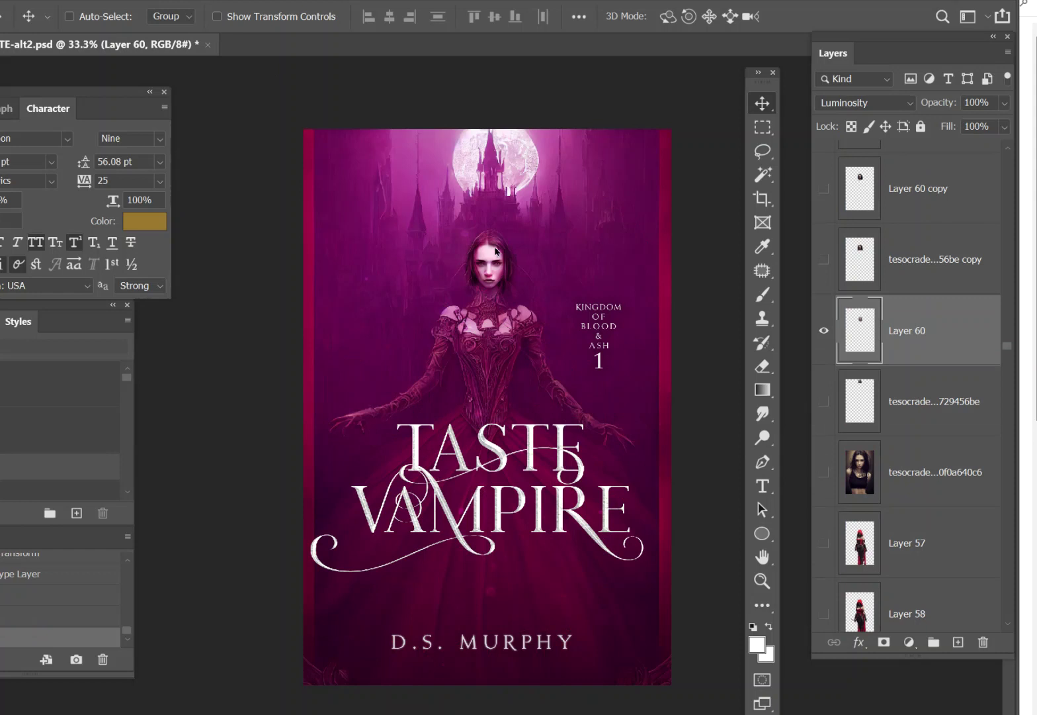
Compare the woman with and without the Layer 60 face, and hide Layer 128 to reveal the forest archway on Layer 127
click(824, 333)
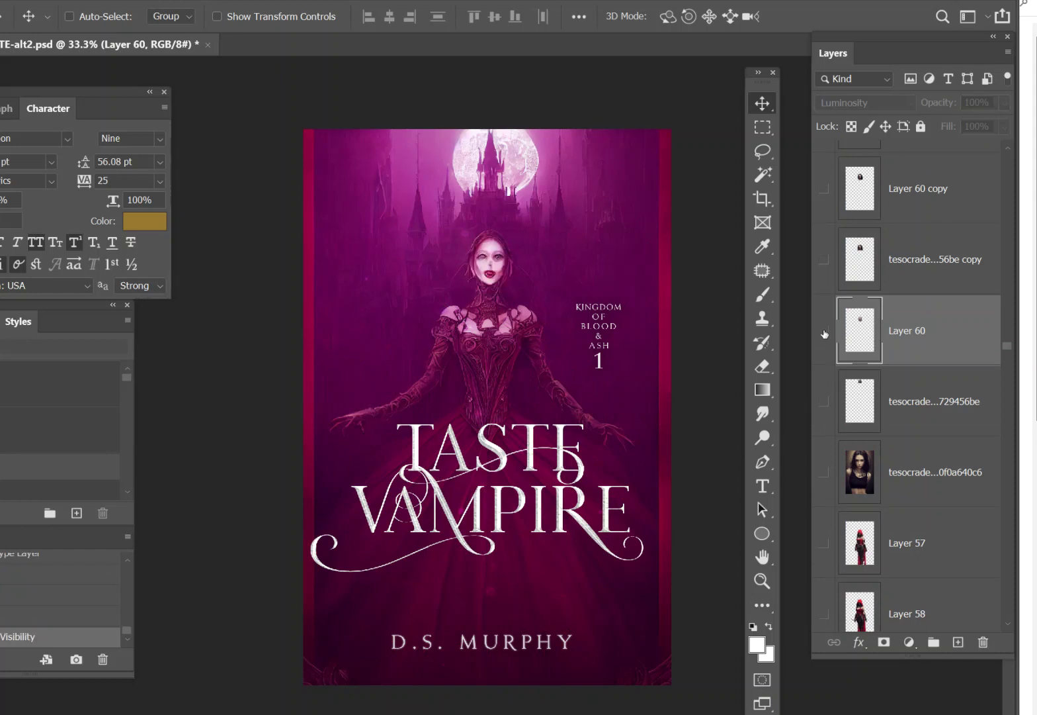
click(825, 333)
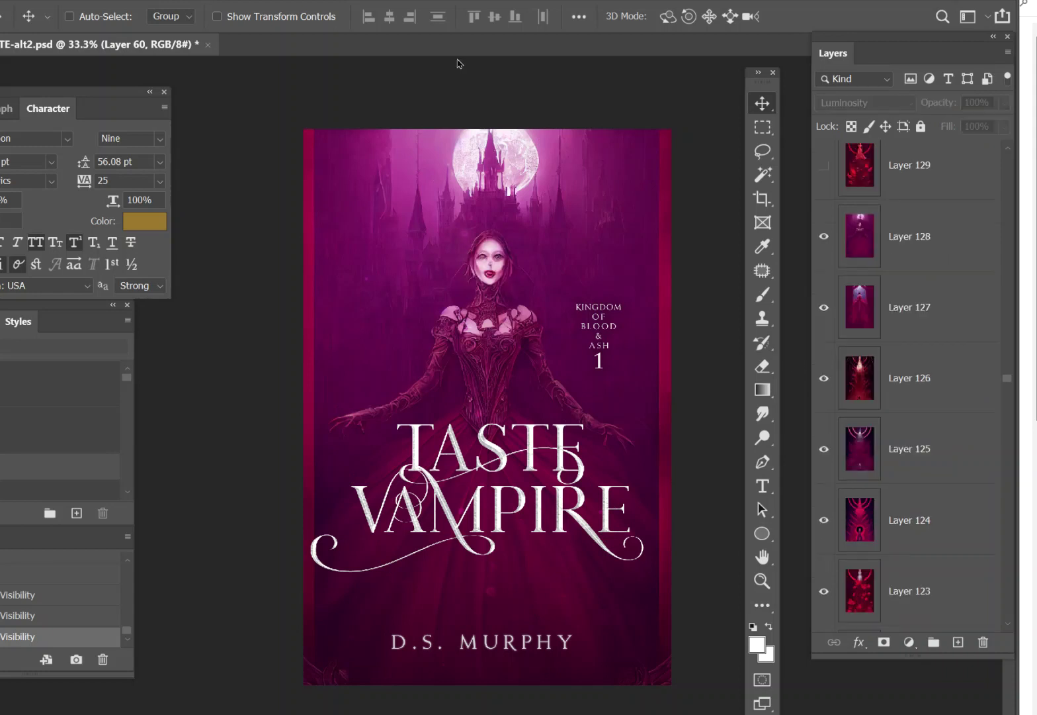
click(825, 239)
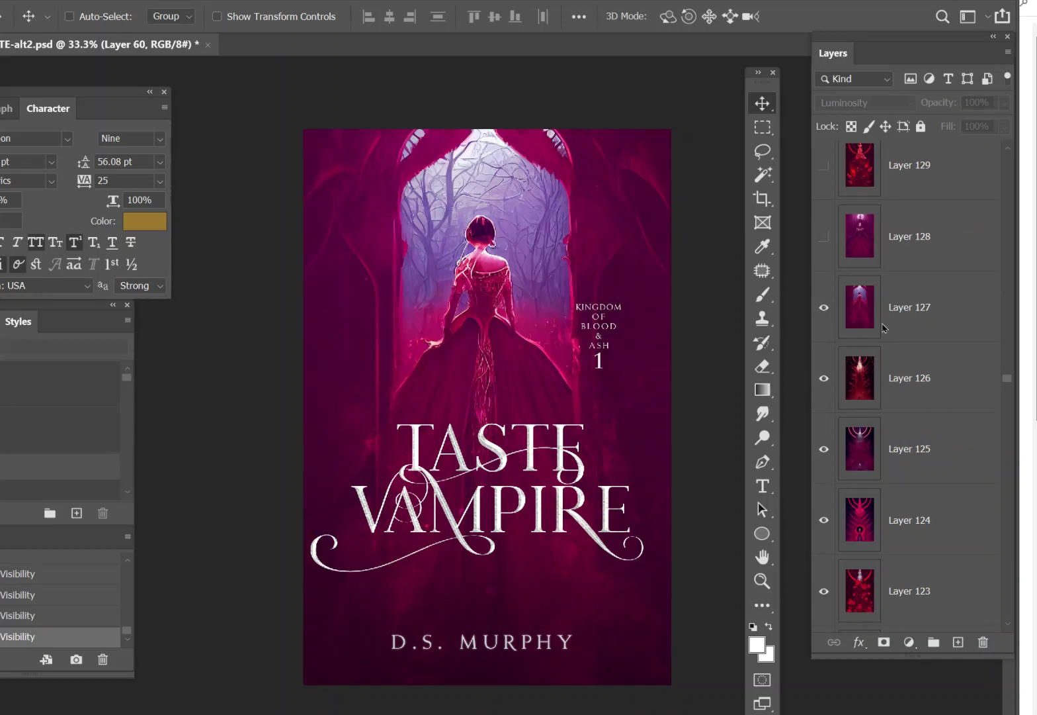
Enlarge the forest archway background on Layer 127 to 116.26% with Free Transform and shift it to keep the arch in view
click(853, 313)
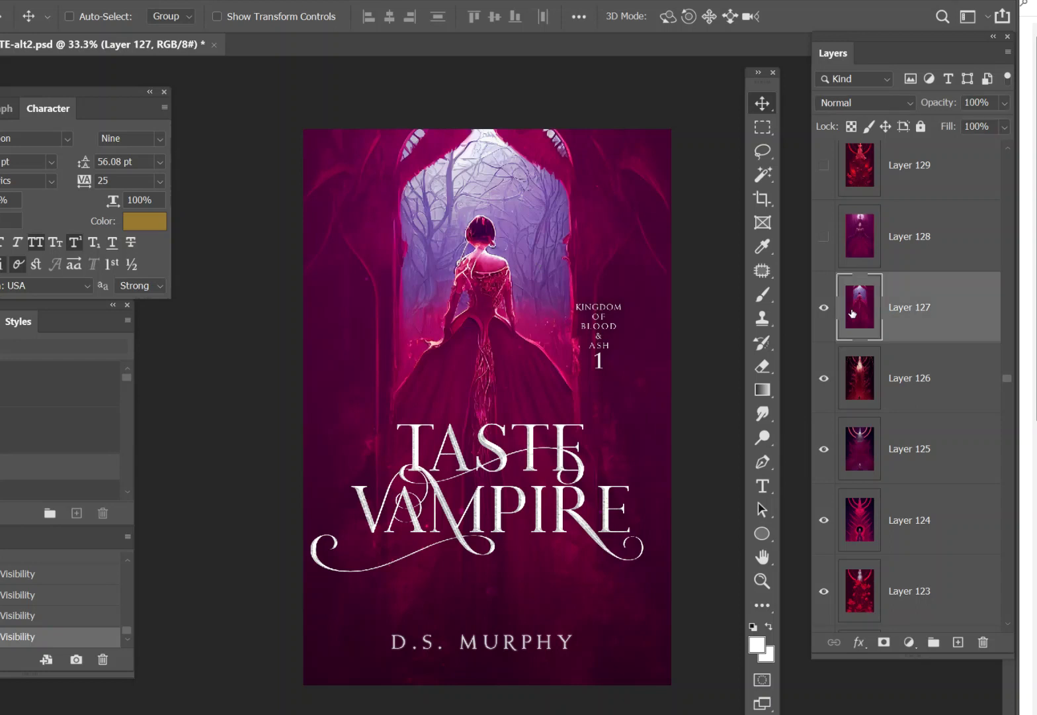
click(39, 2)
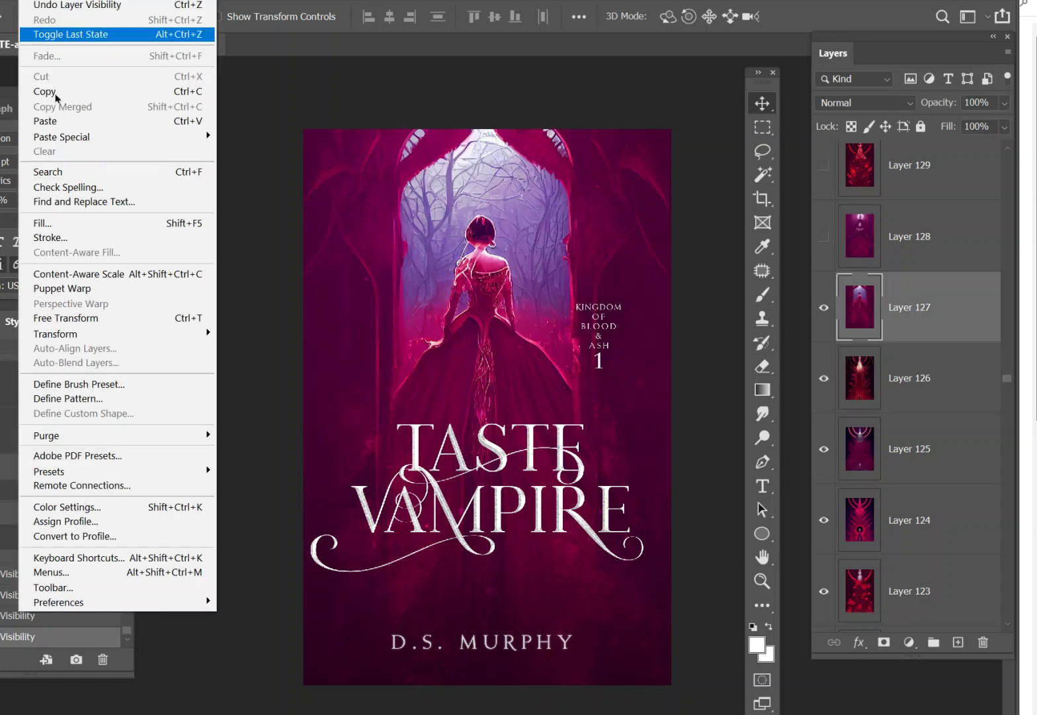
click(126, 320)
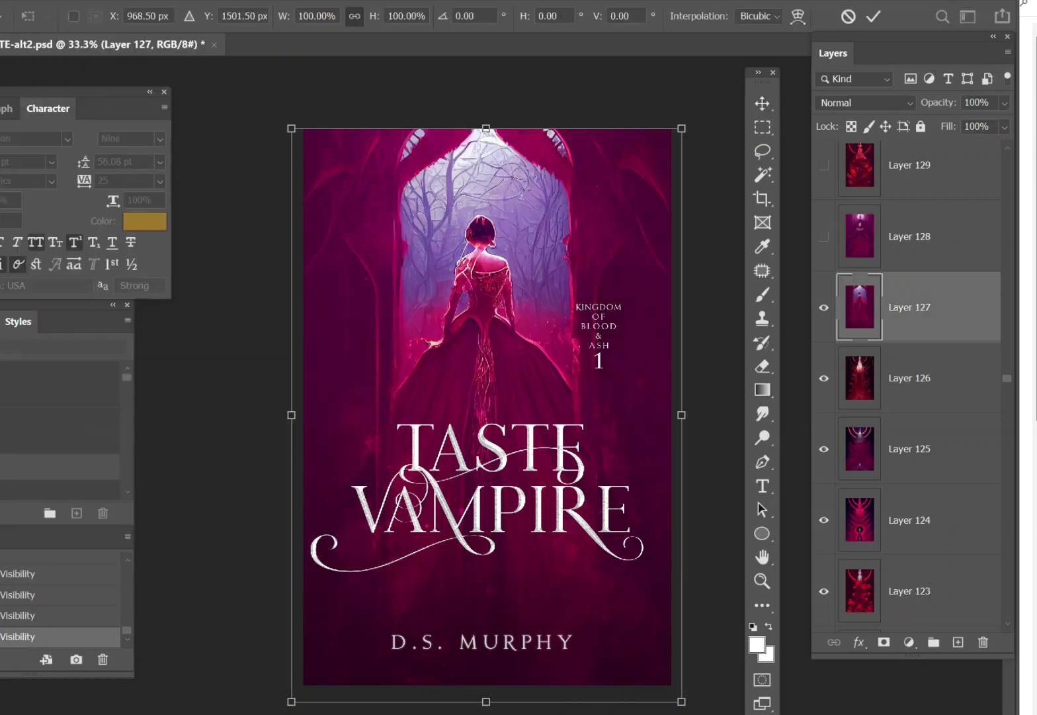
drag(292, 701, 265, 713)
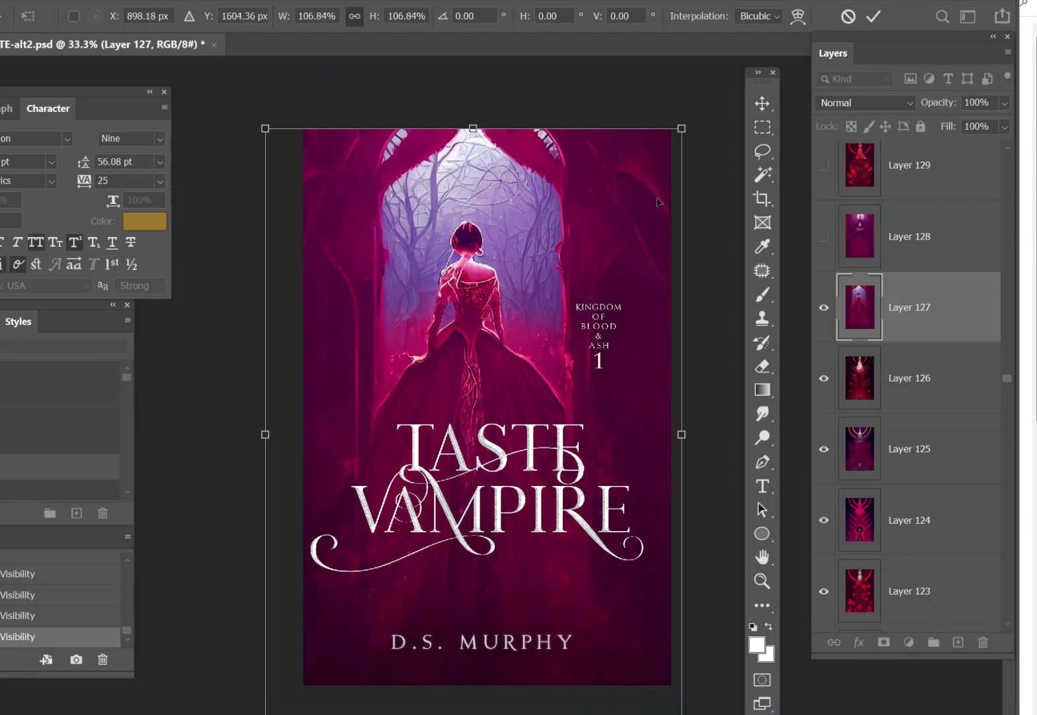
drag(683, 124, 748, 82)
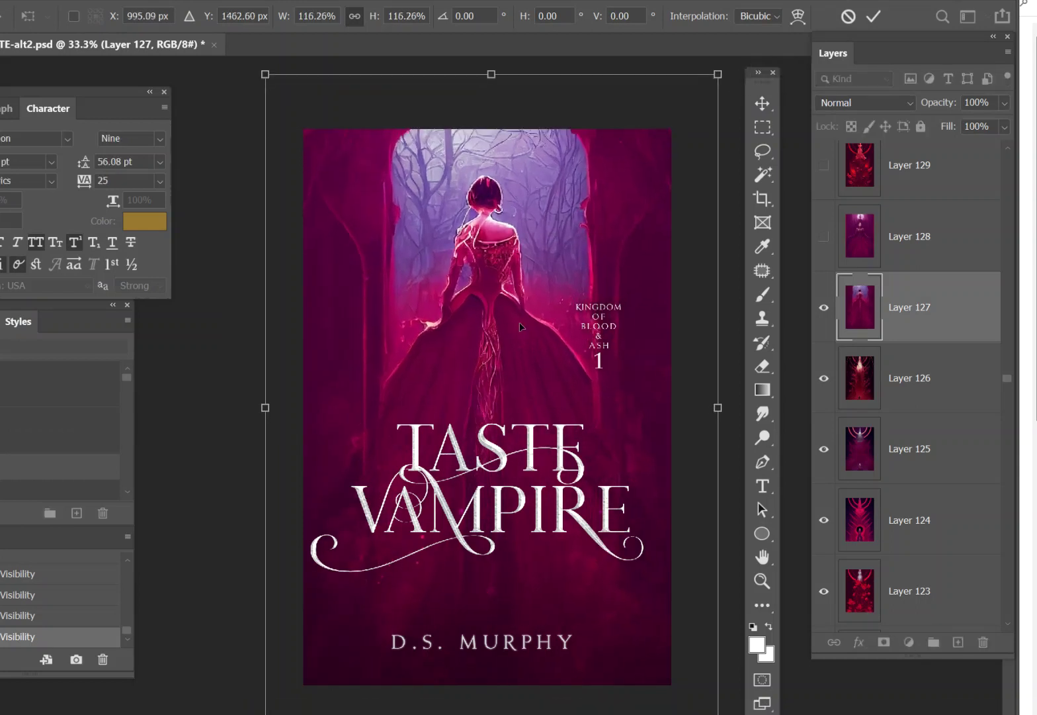
mouse_move(519, 315)
mouse_down()
mouse_move(520, 351)
mouse_move(519, 338)
mouse_up()
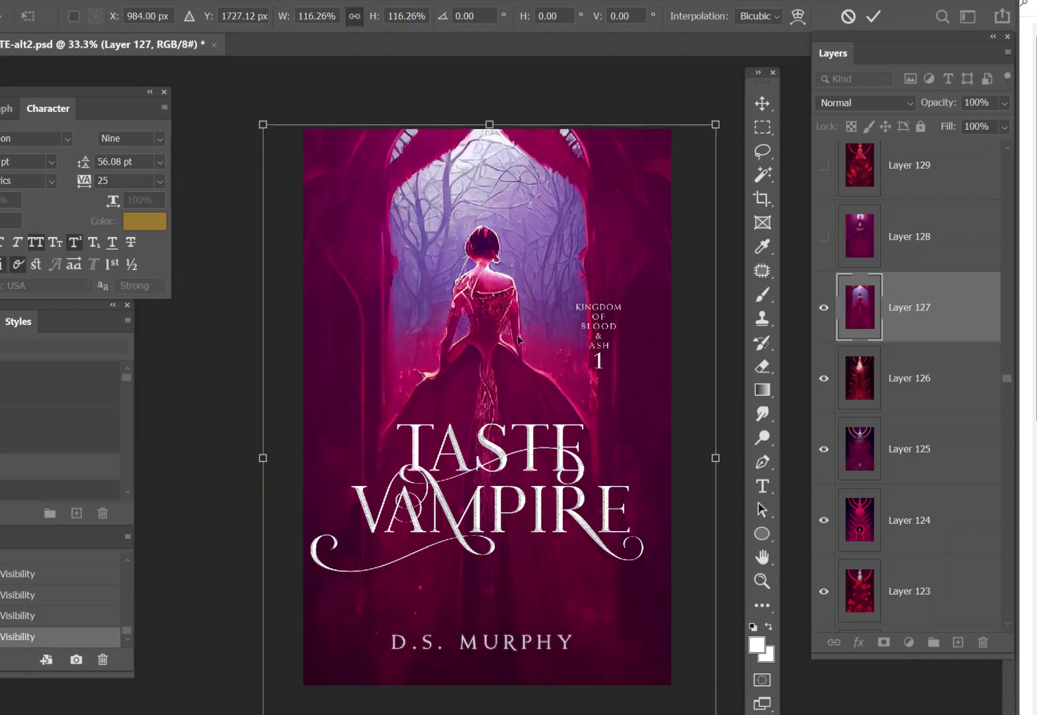
key(Return)
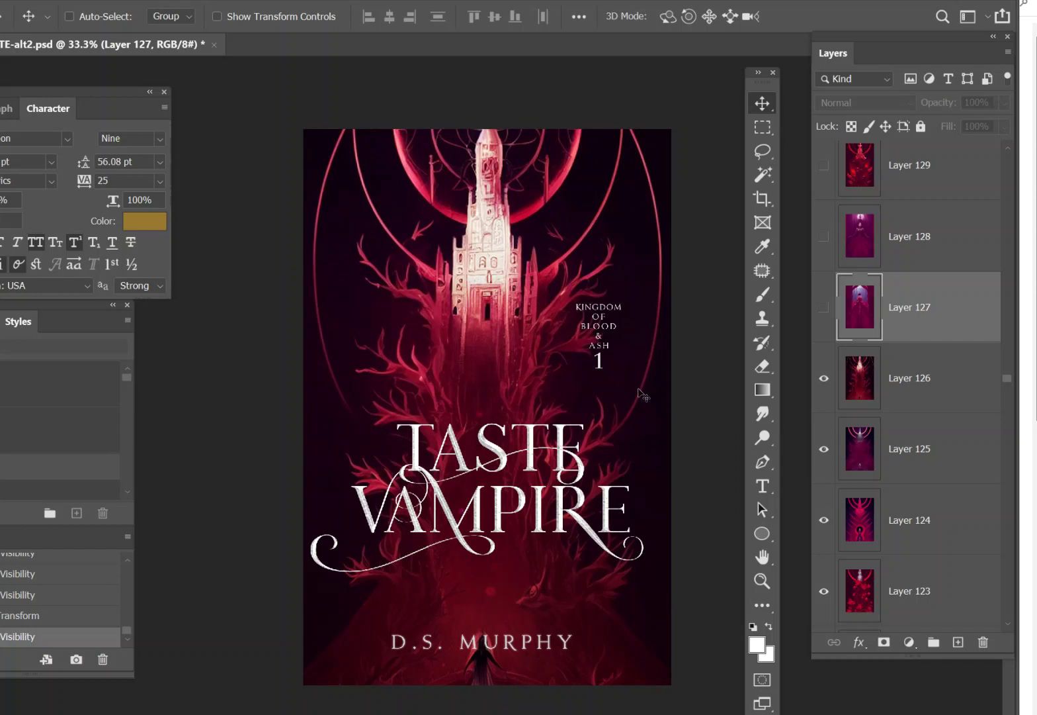
Hide the castle backgrounds on Layers 126 and 125 and sharpen the pink castle on Layer 124 with Unsharp Mask
click(825, 381)
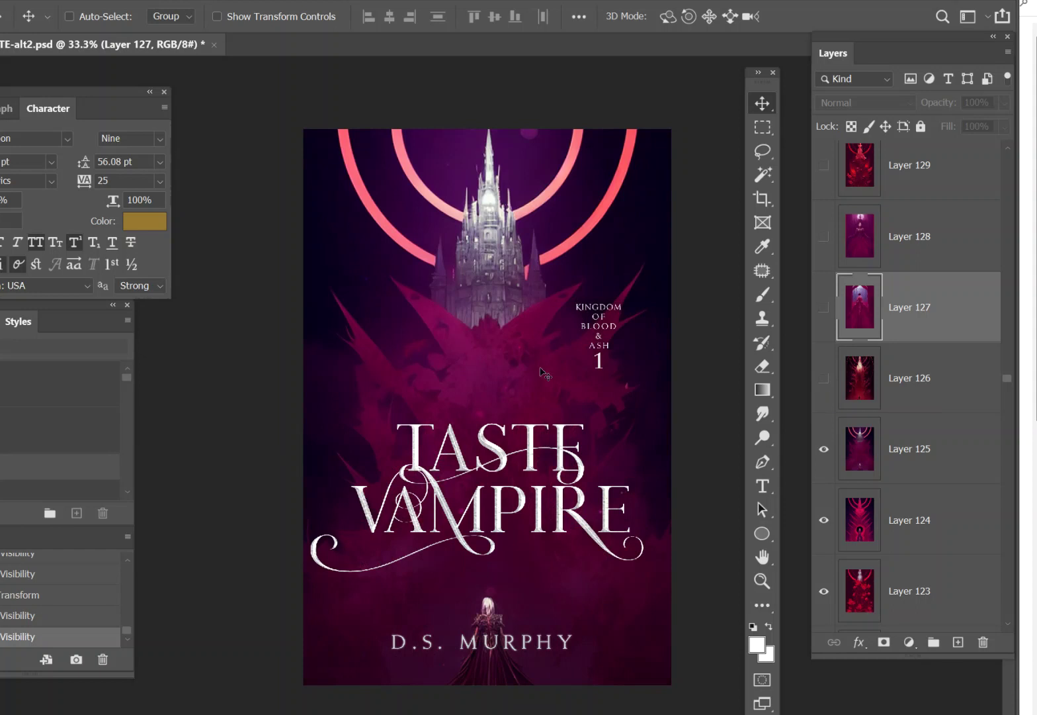
click(824, 451)
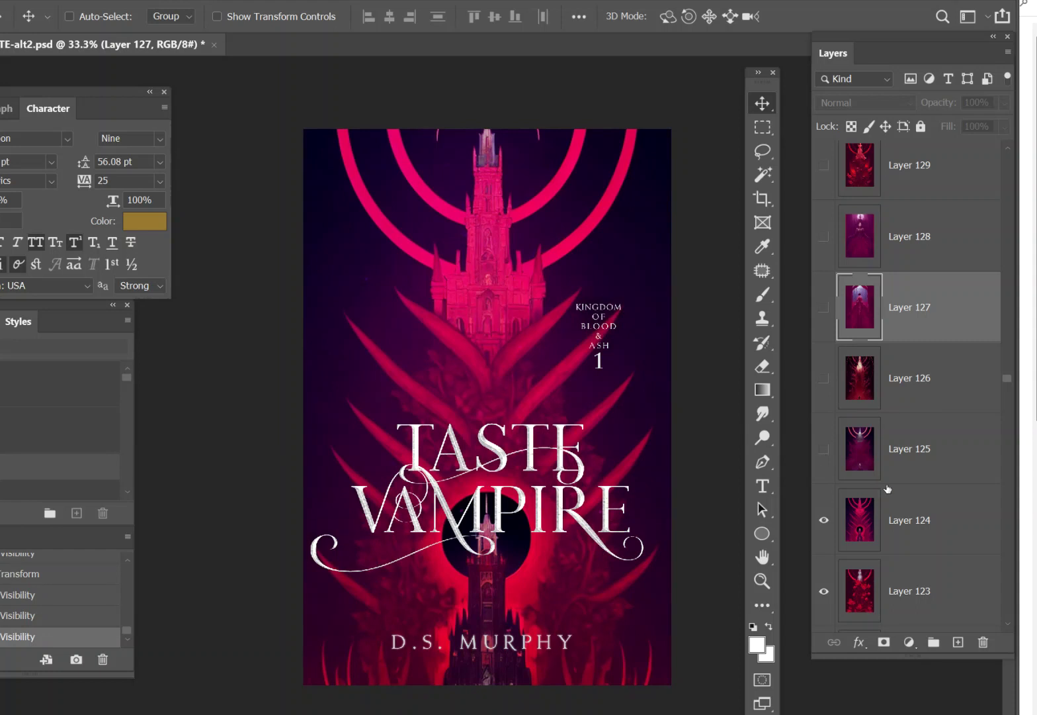
click(897, 521)
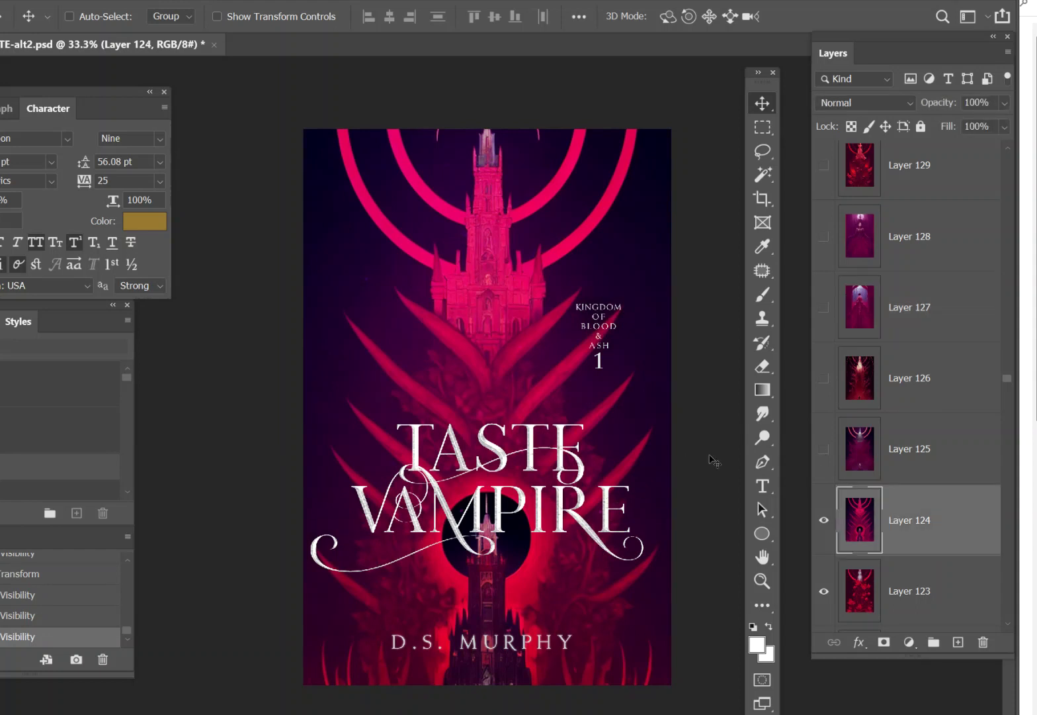
key(ctrl+f)
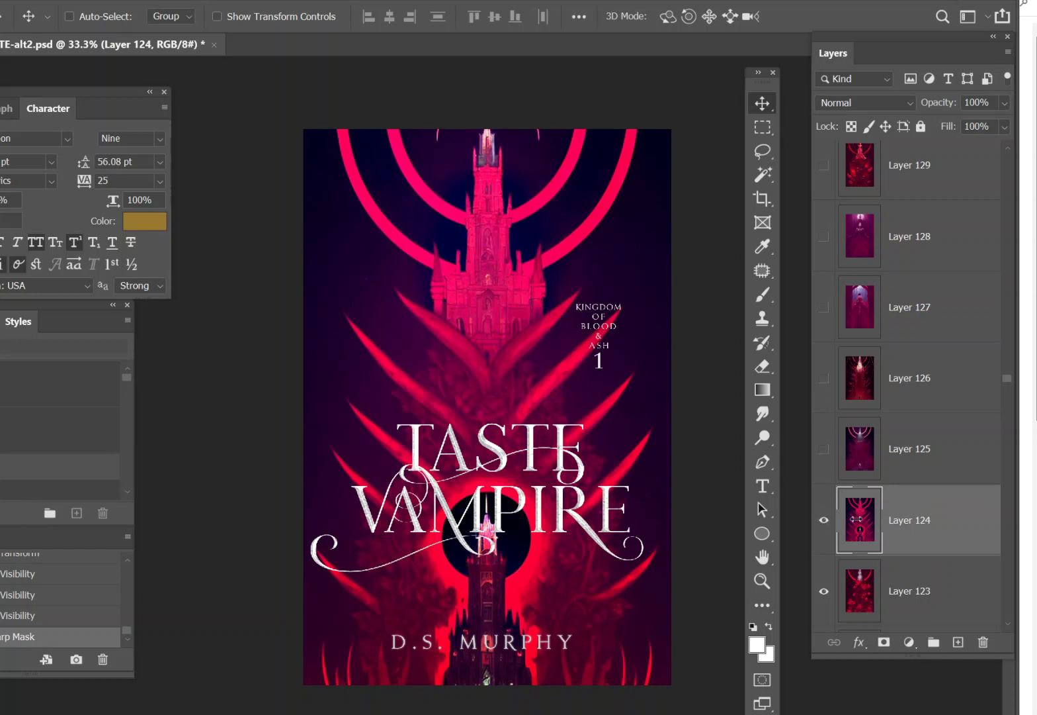
Hide the pink castle on Layer 124 and the red-flower background on Layer 123 to reveal Layer 122
click(823, 521)
scroll(824, 526, down, 2)
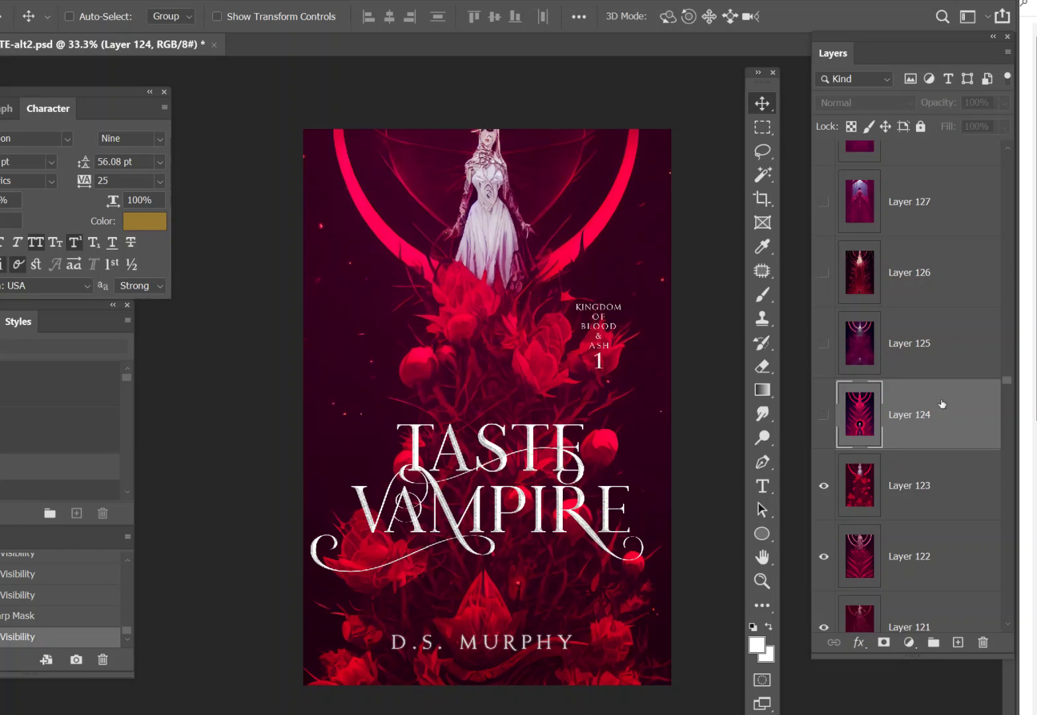
scroll(878, 467, down, 2)
click(824, 381)
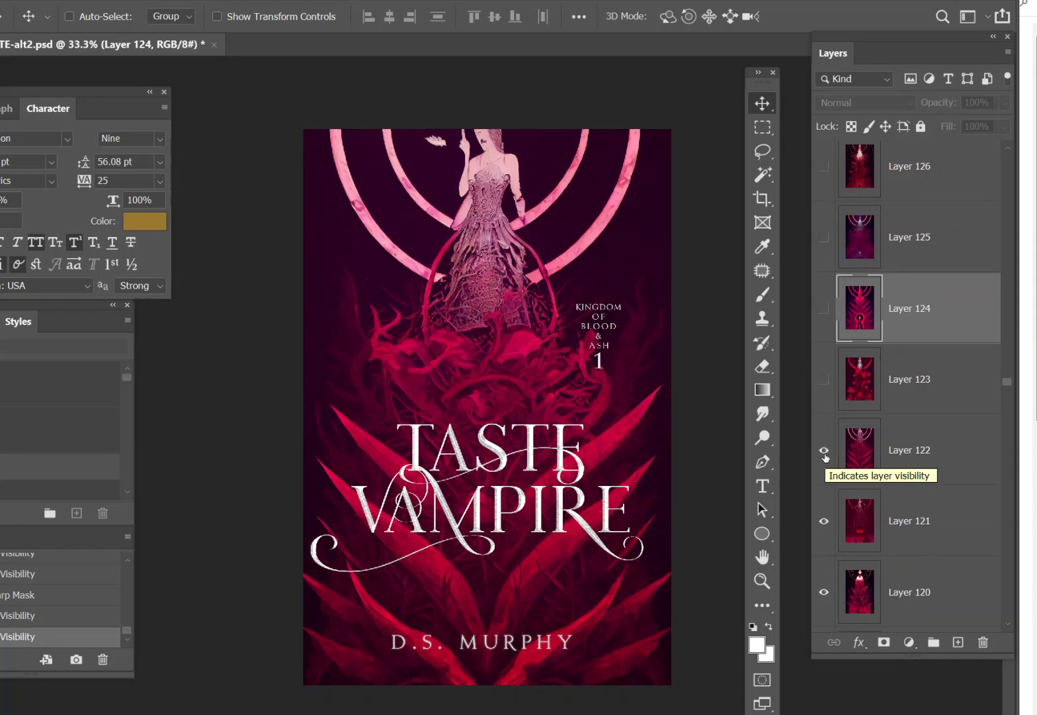
Hide Layer 122 and sharpen the red castle background on Layer 121 with Unsharp Mask
click(825, 450)
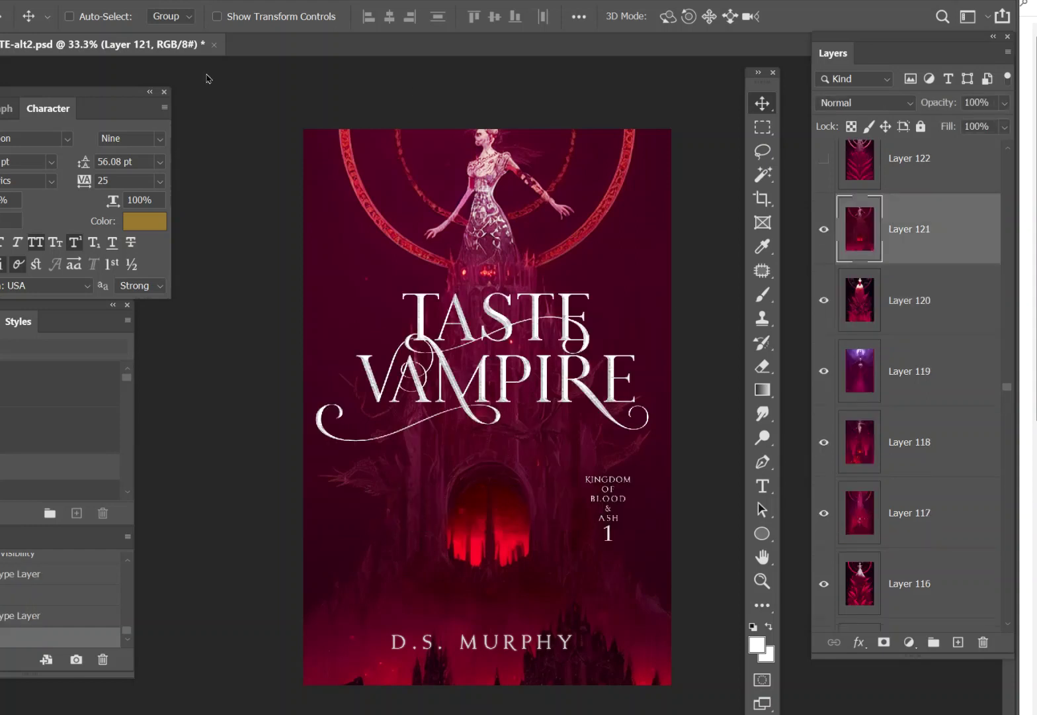
click(222, 5)
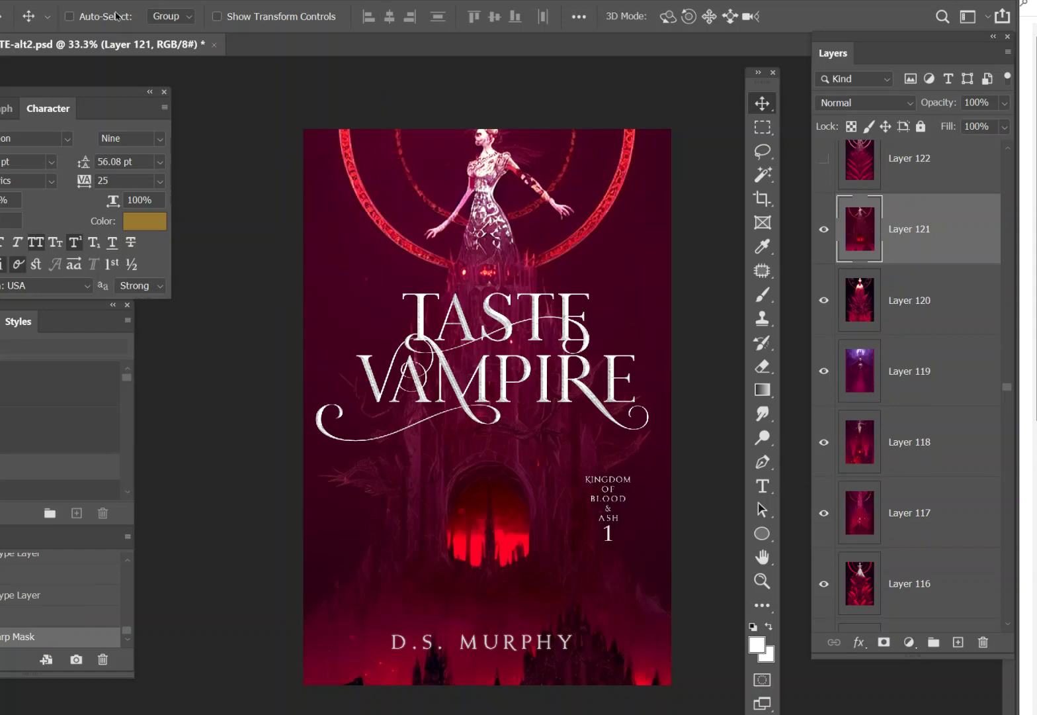
Adjust Layer 121 with Brightness/Contrast, setting the brightness to -24 and the contrast to 51
click(57, 0)
mouse_move(93, 24)
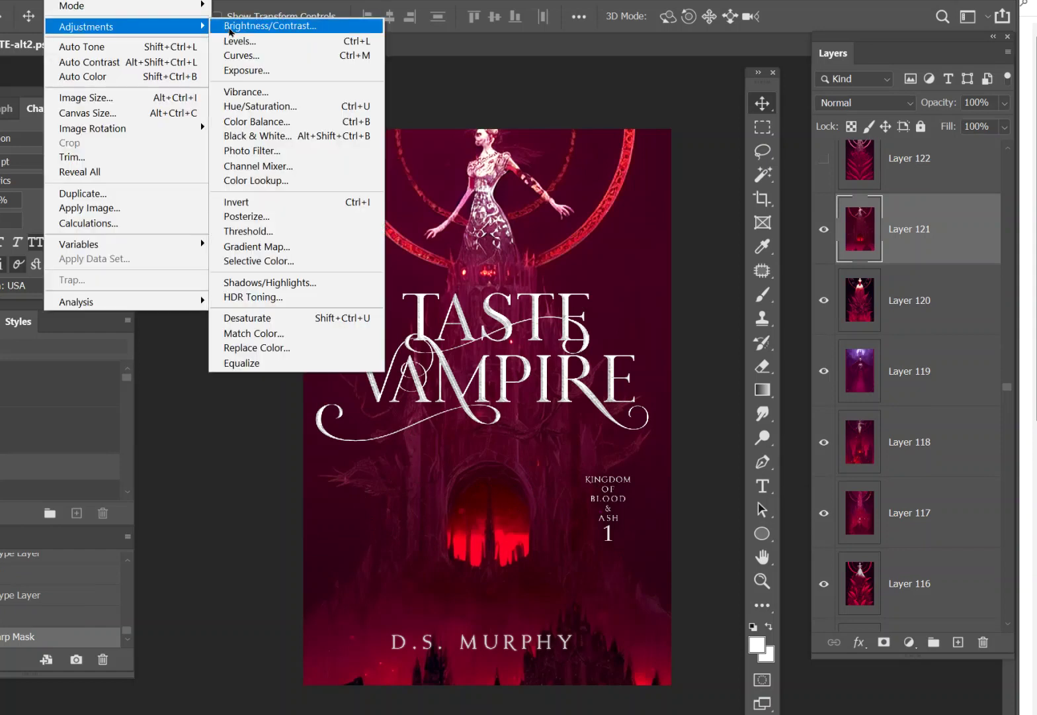
click(272, 33)
mouse_move(88, 352)
mouse_down()
mouse_move(58, 356)
mouse_move(155, 394)
mouse_move(129, 393)
mouse_up()
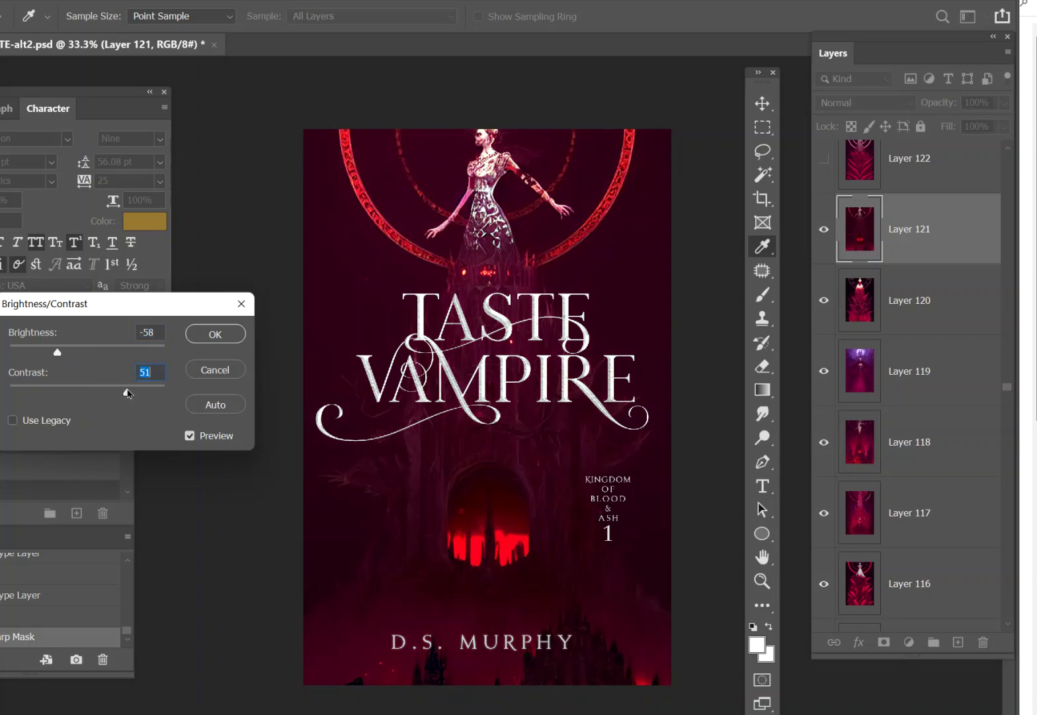
drag(72, 354, 75, 356)
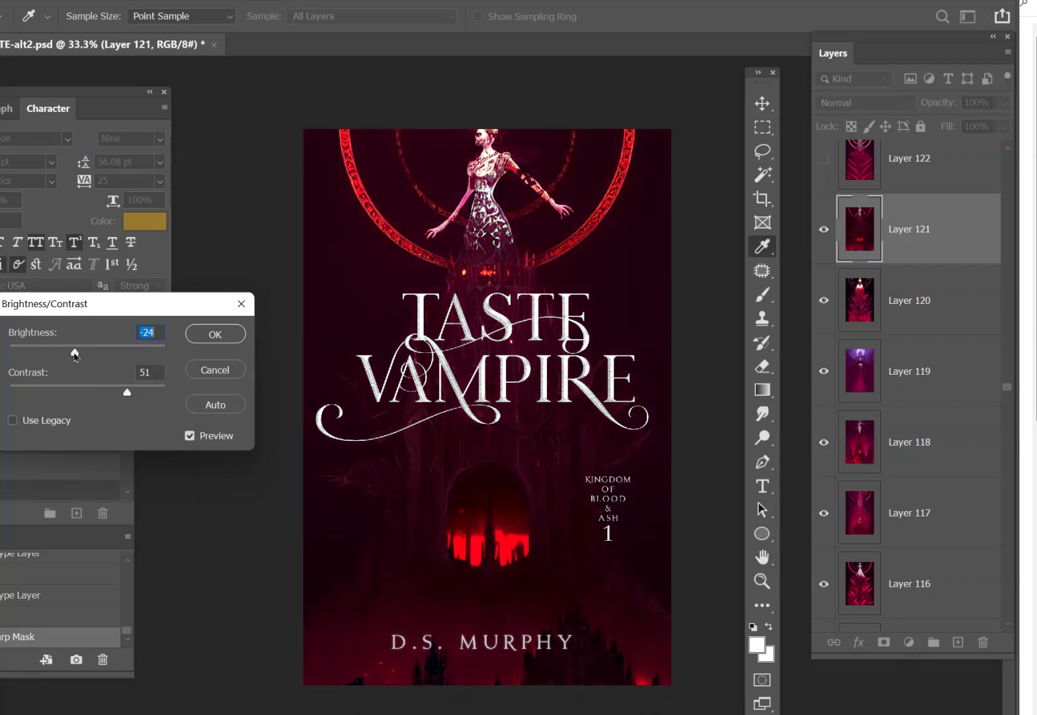
click(213, 335)
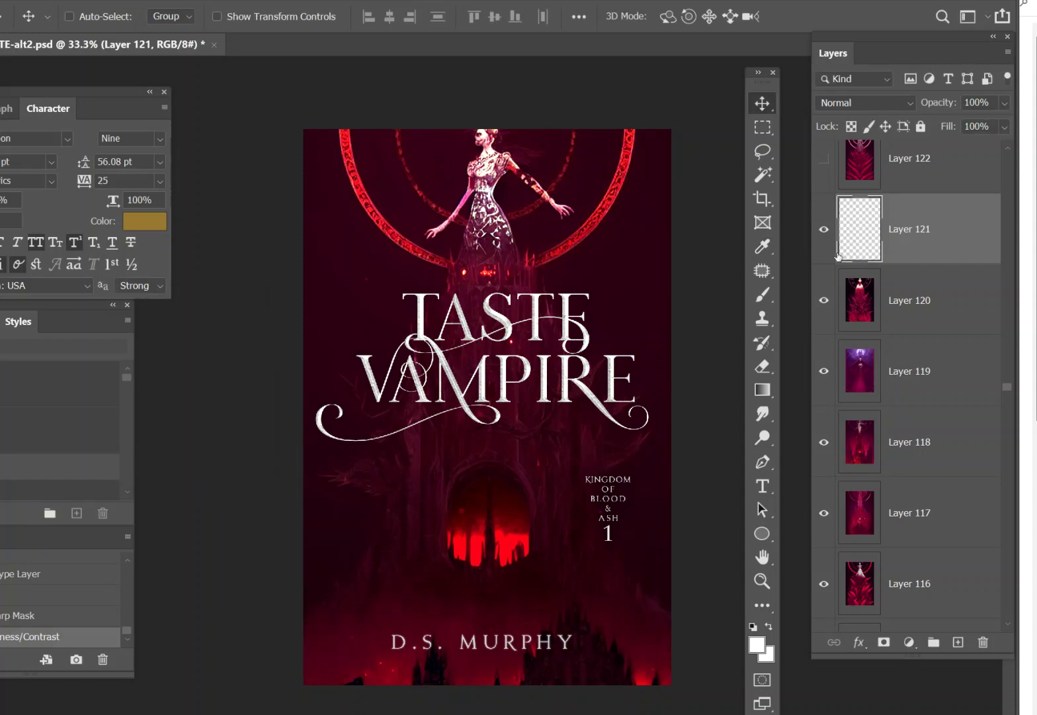
Hide the backgrounds on Layers 121, 120, 119 and 118 to reveal the tower scene on Layer 117
click(825, 233)
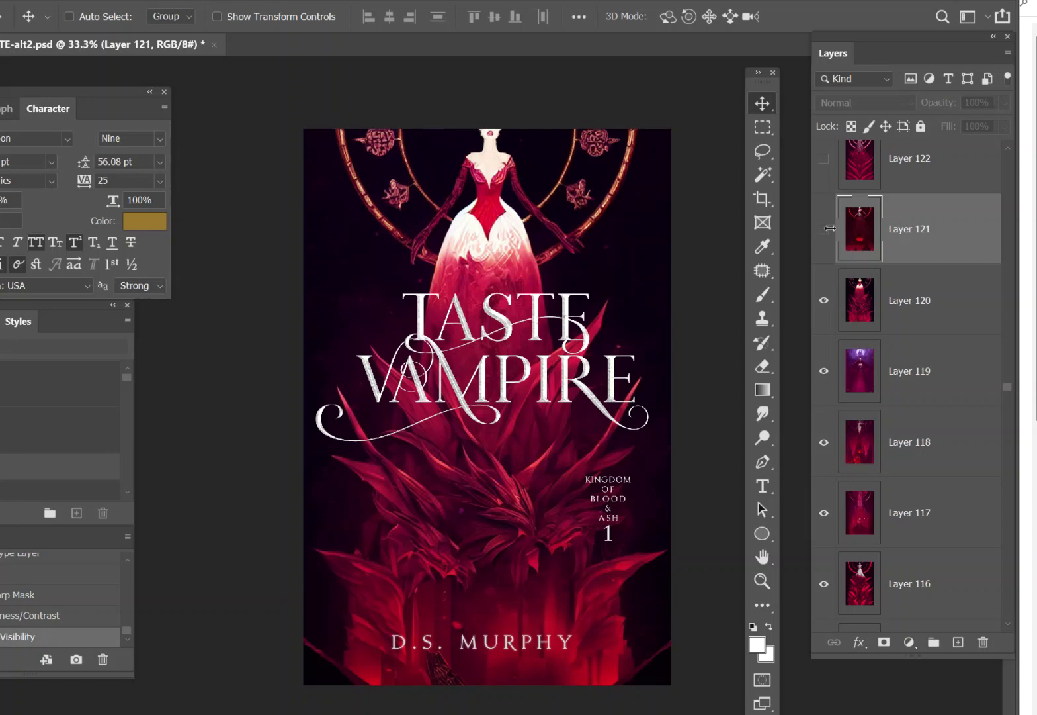
click(824, 306)
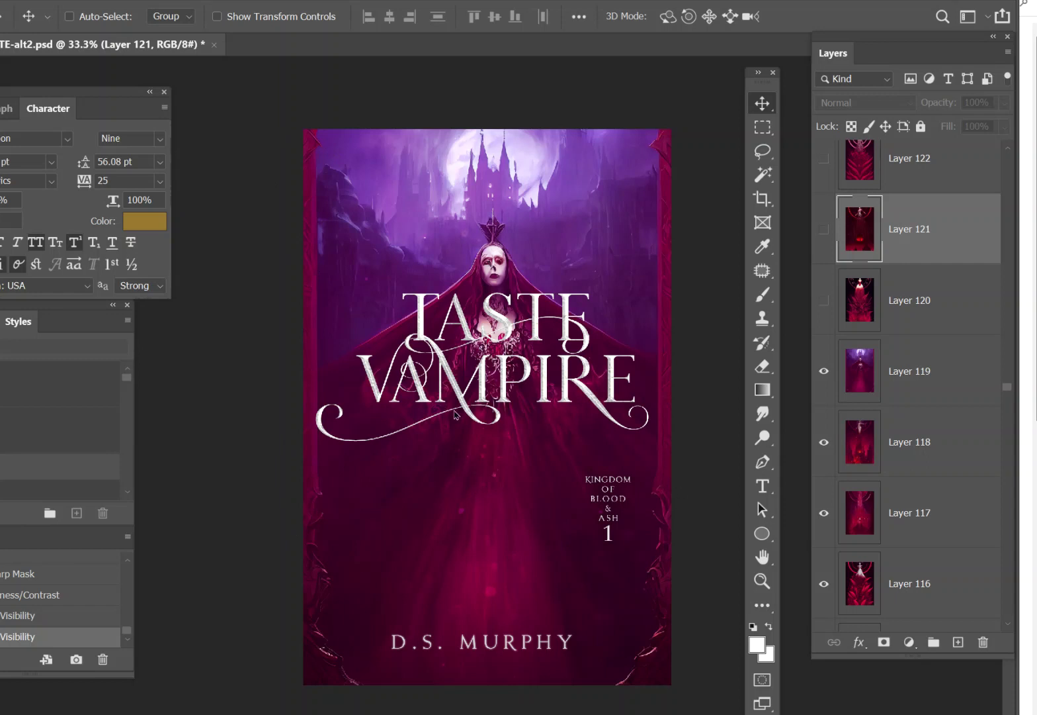
click(825, 373)
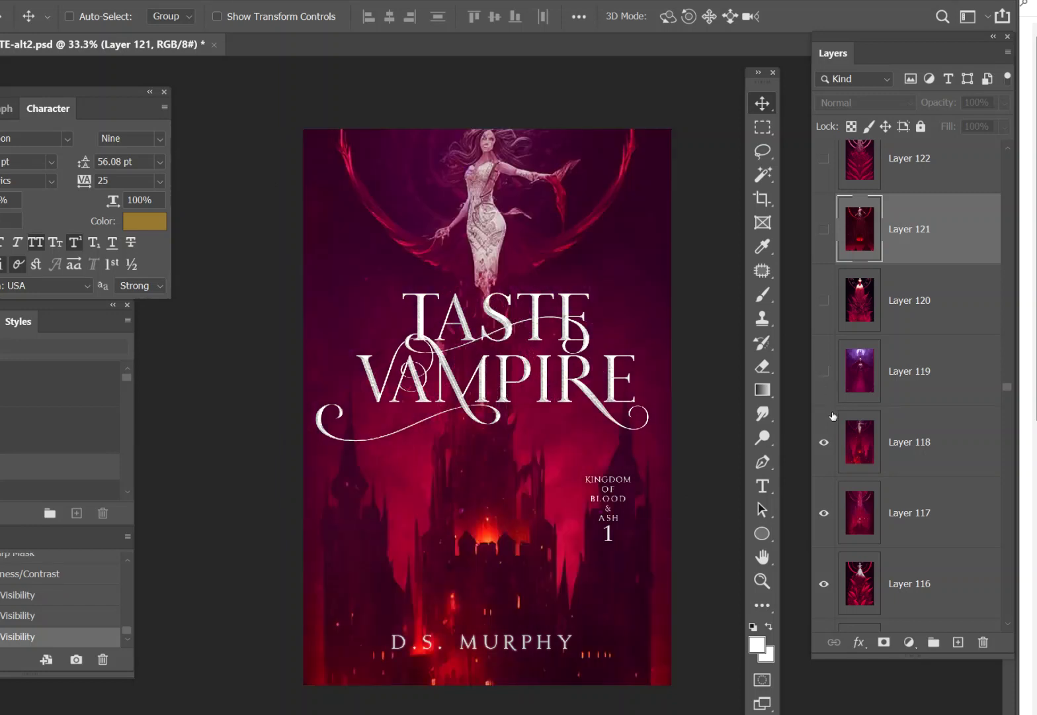
click(824, 442)
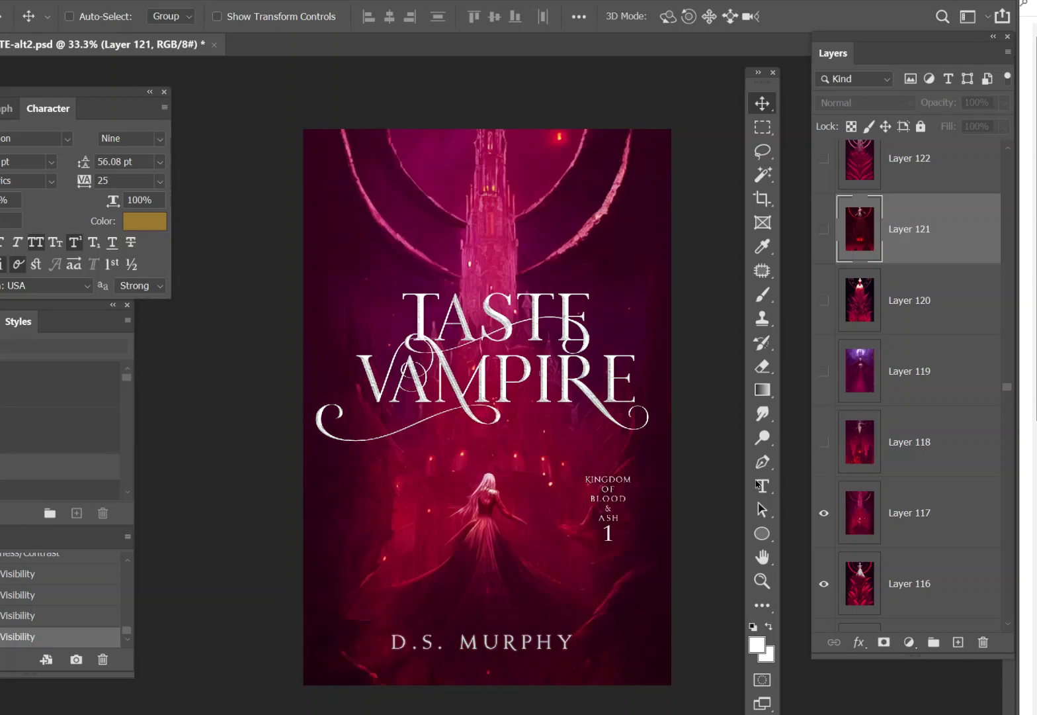
Sharpen and darken the tower scene on Layer 117, and hide Layers 117, 116 and 115 to reveal Layer 114
click(903, 526)
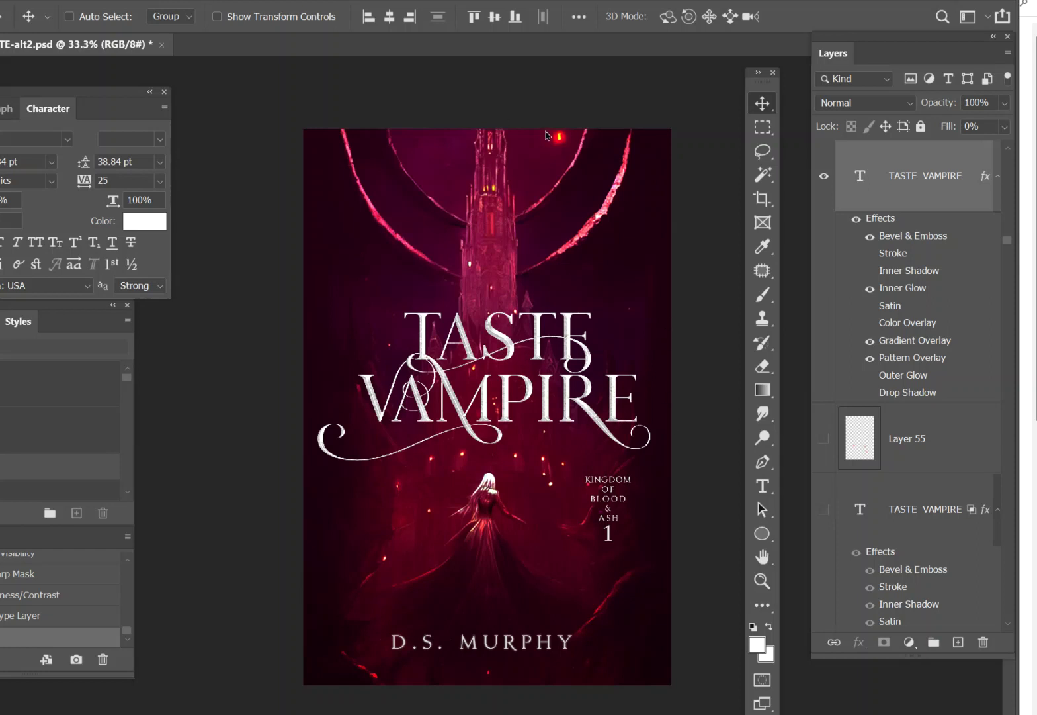
scroll(839, 196, down, 10)
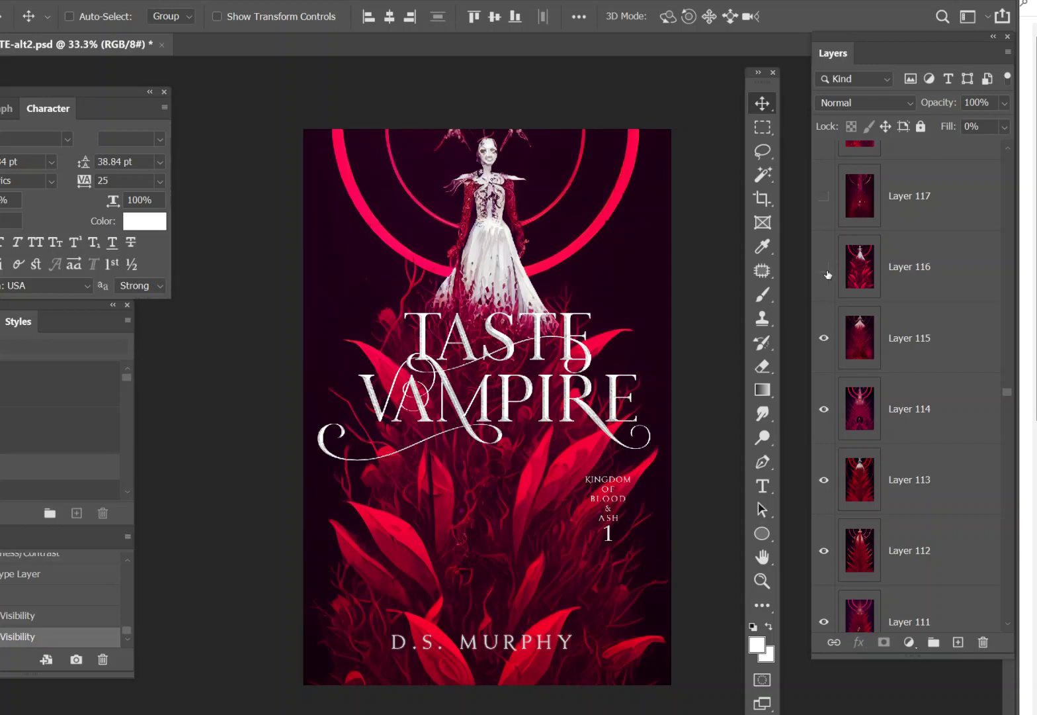
click(825, 341)
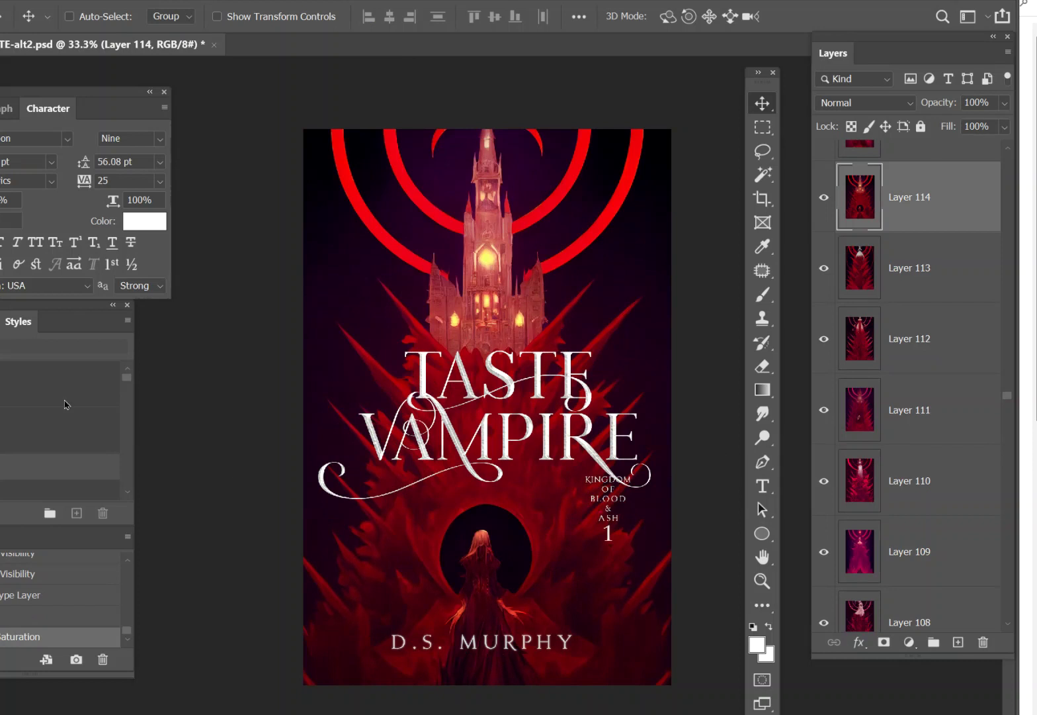
Undo the Hue/Saturation change on Layer 114 and hide Layers 114, 113 and 112 to reveal Layer 111
click(22, 616)
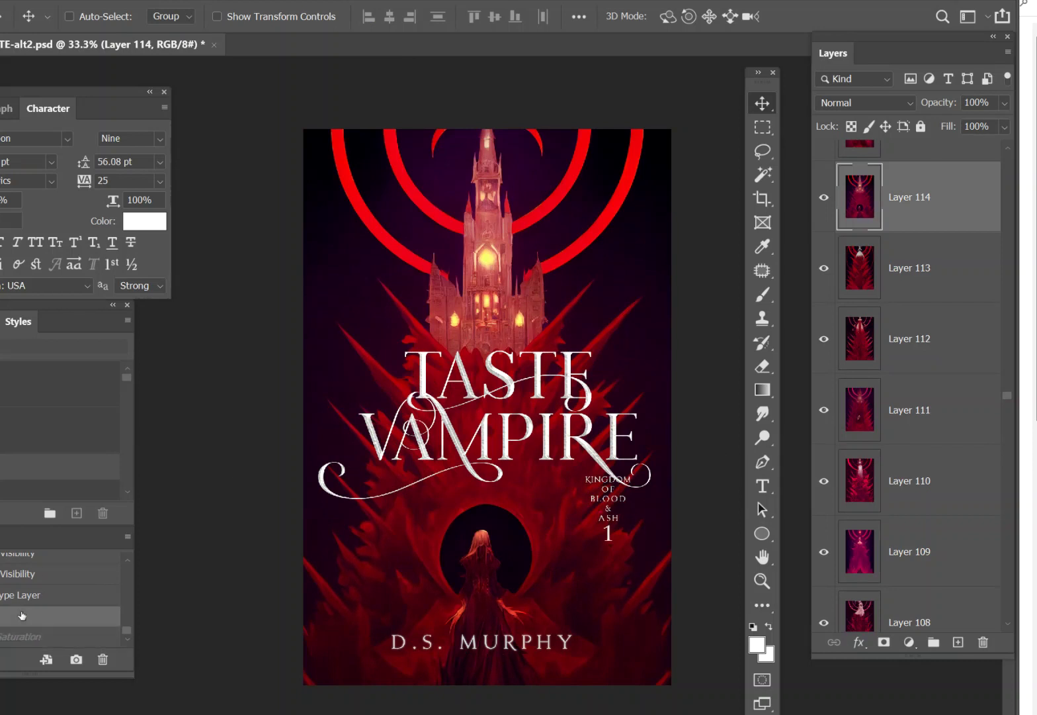
click(826, 209)
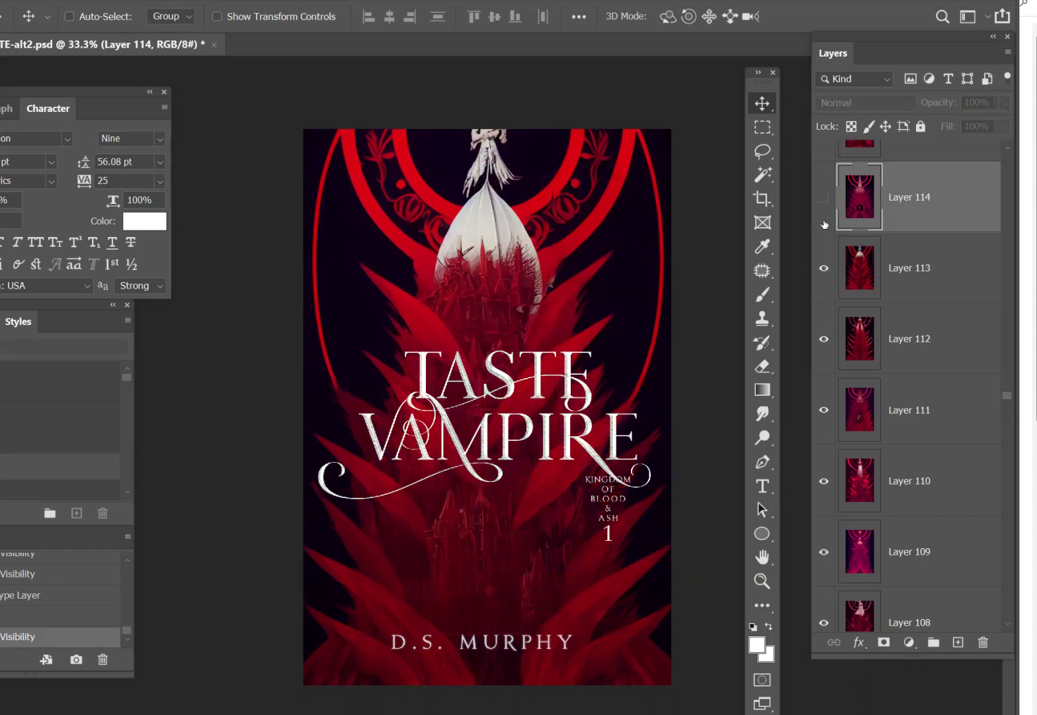
click(823, 269)
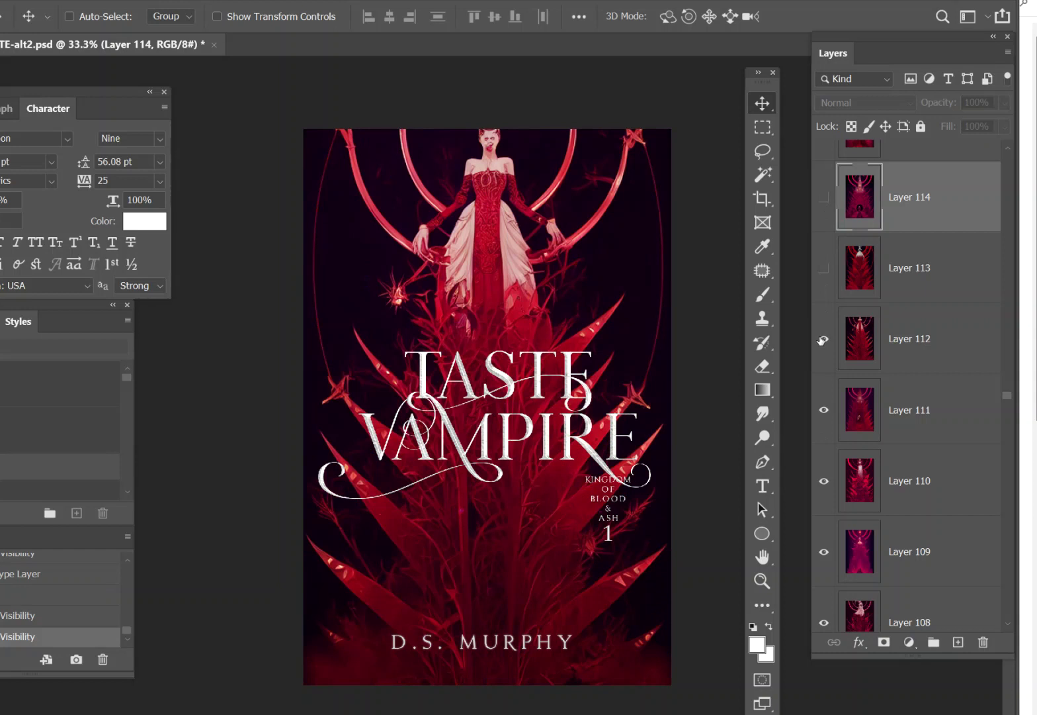
click(826, 341)
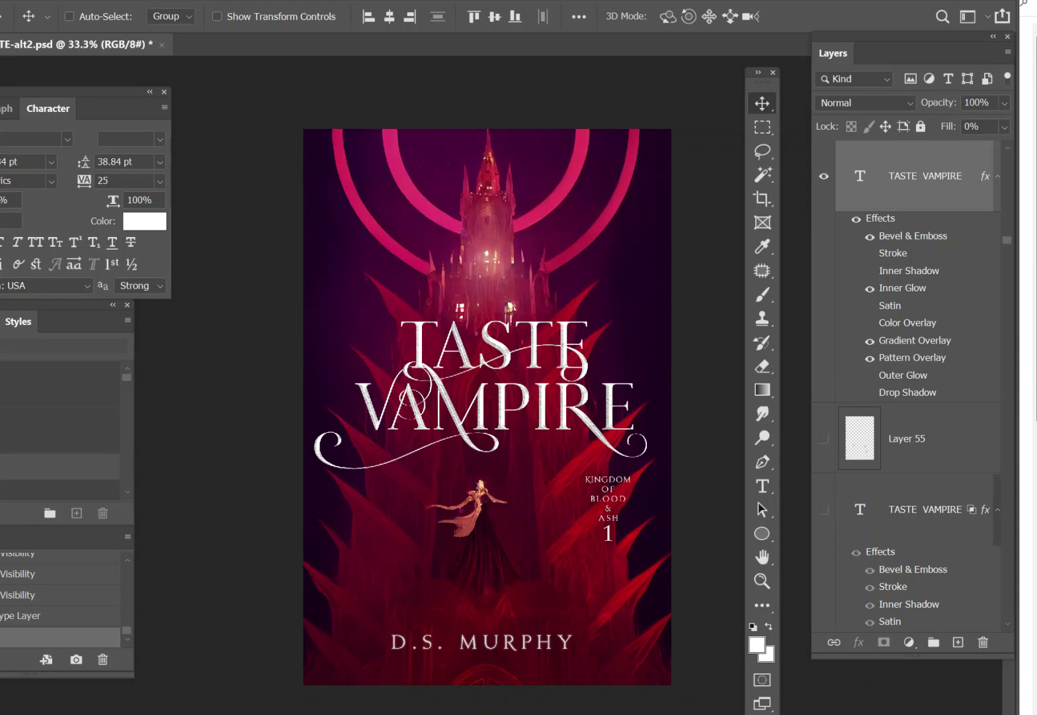
Hide the backgrounds on Layers 111 through 105 to reveal the glowing castle on Layer 104
scroll(906, 384, down, 5)
click(824, 199)
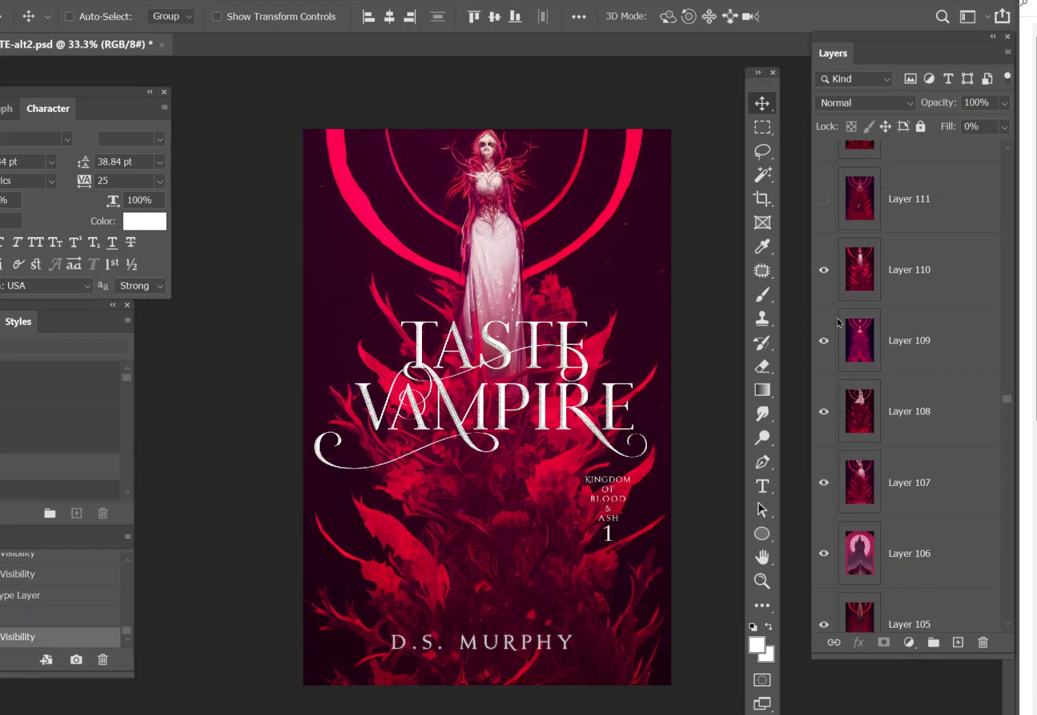
click(824, 274)
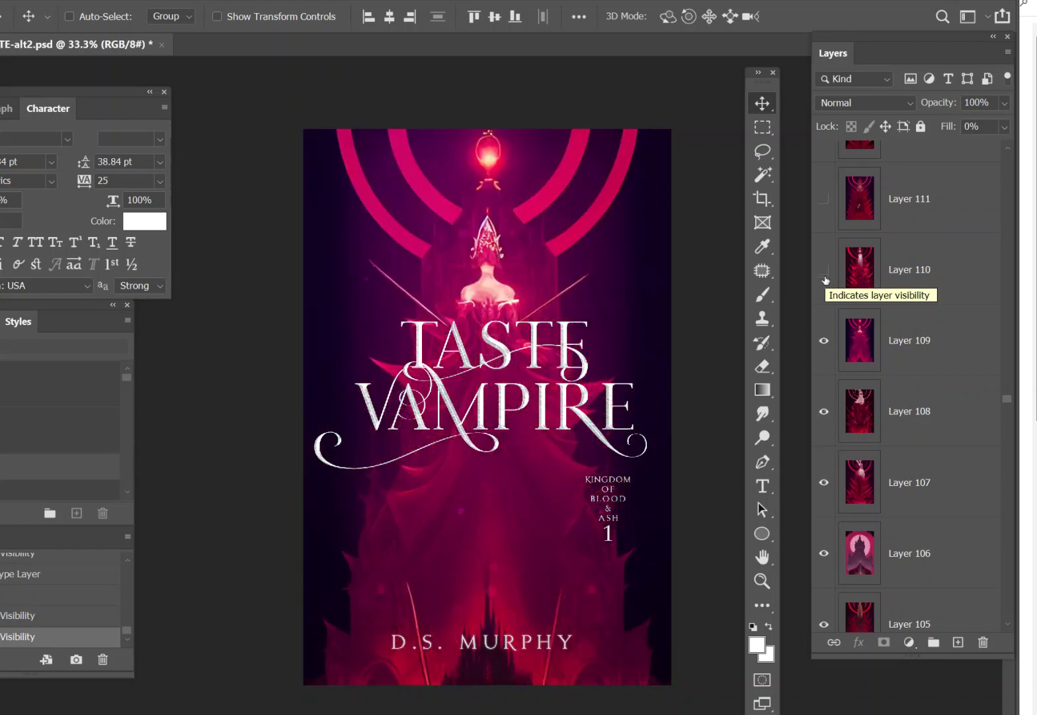
click(824, 345)
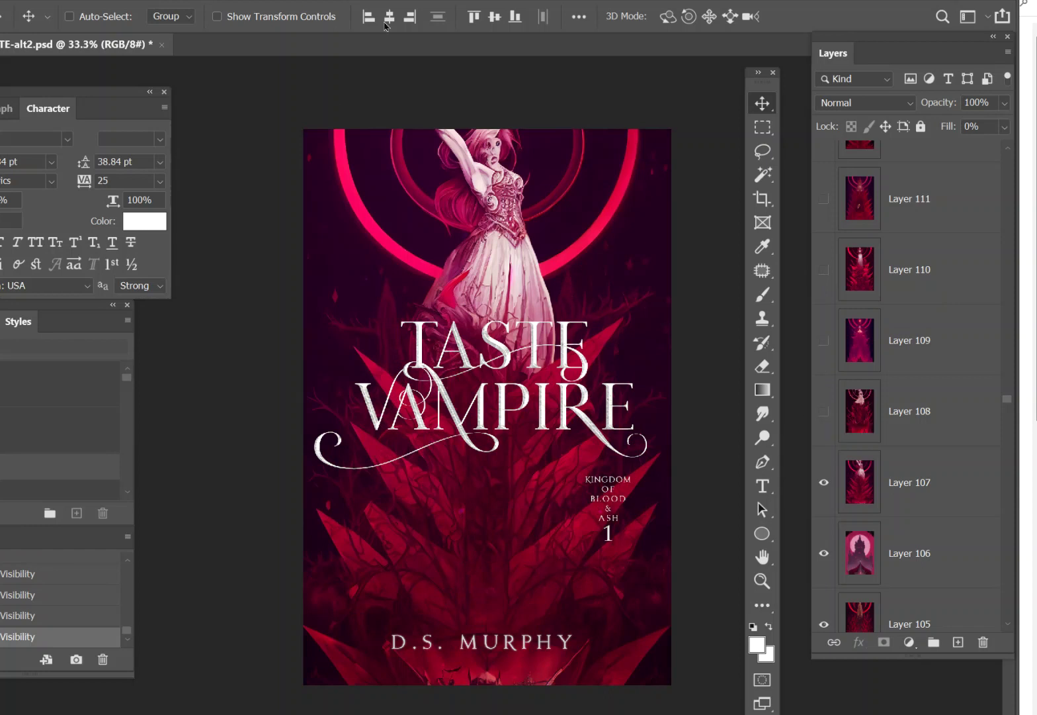
click(826, 486)
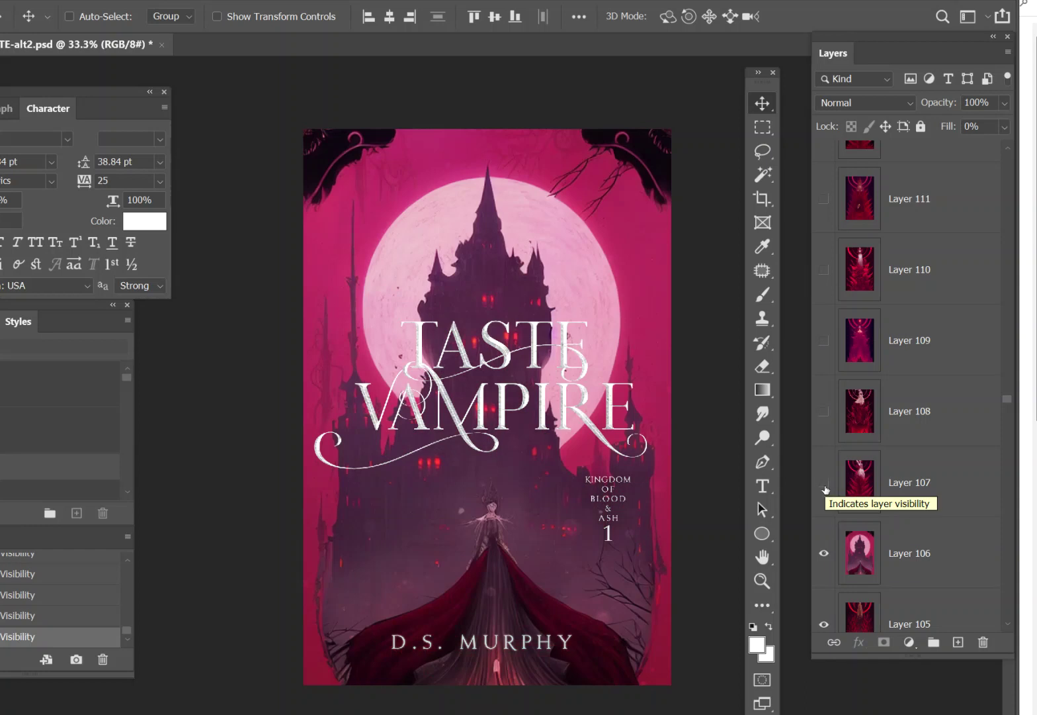
click(826, 556)
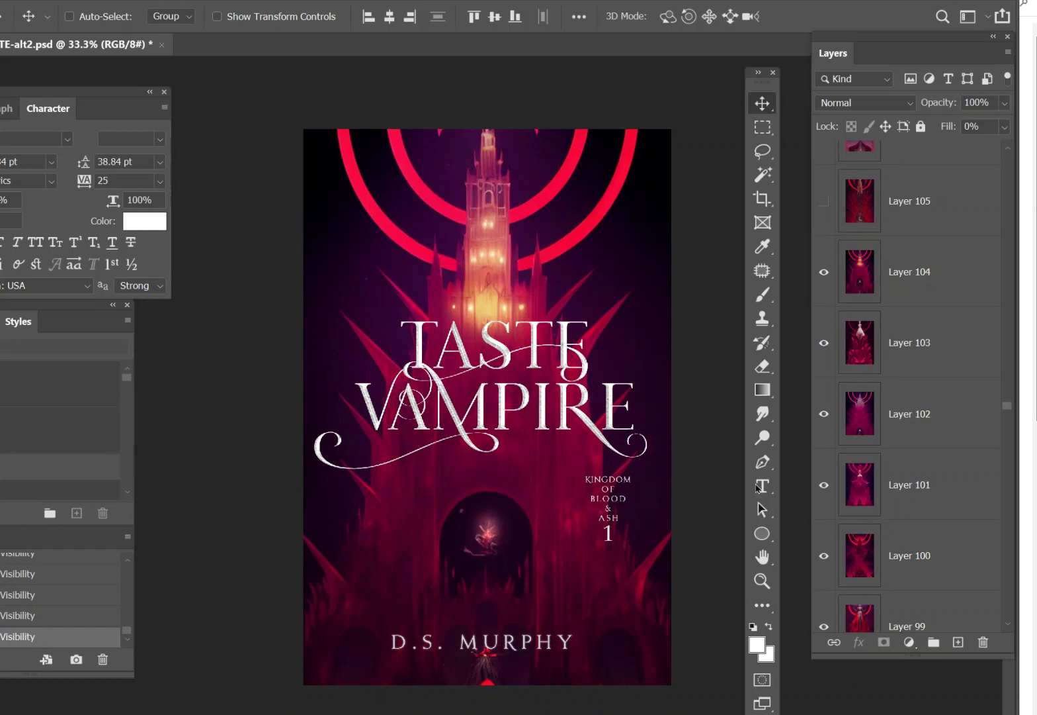
Move the author name text up from the cover's lower edge to just below the TASTE VAMPIRE title
click(761, 486)
click(519, 638)
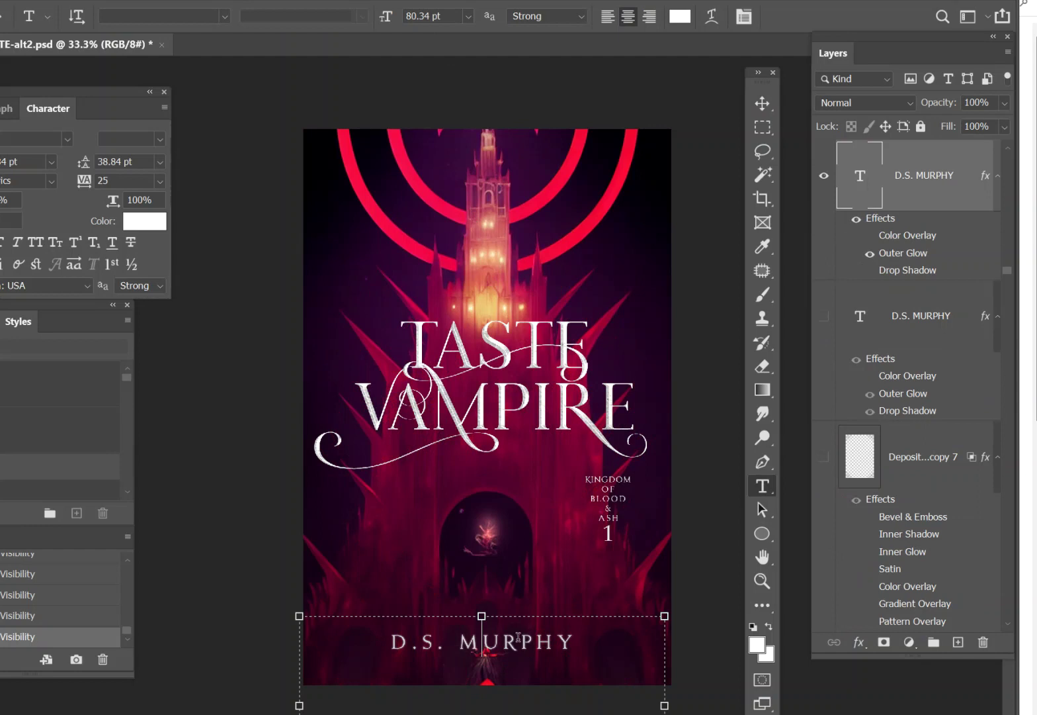
drag(482, 615, 482, 446)
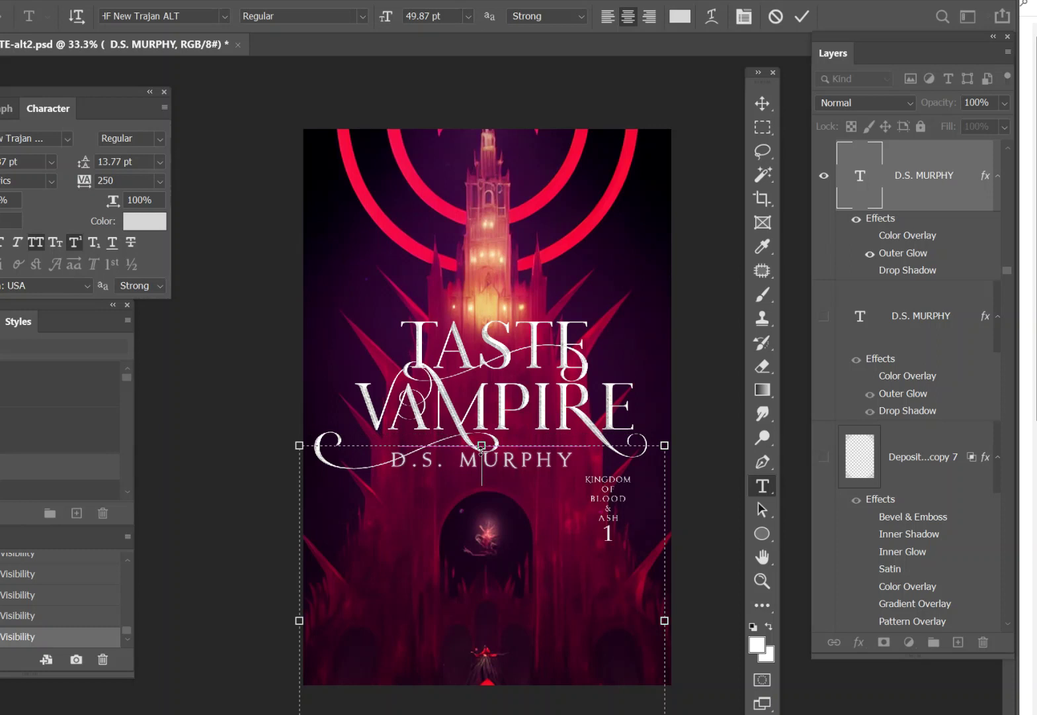
click(761, 105)
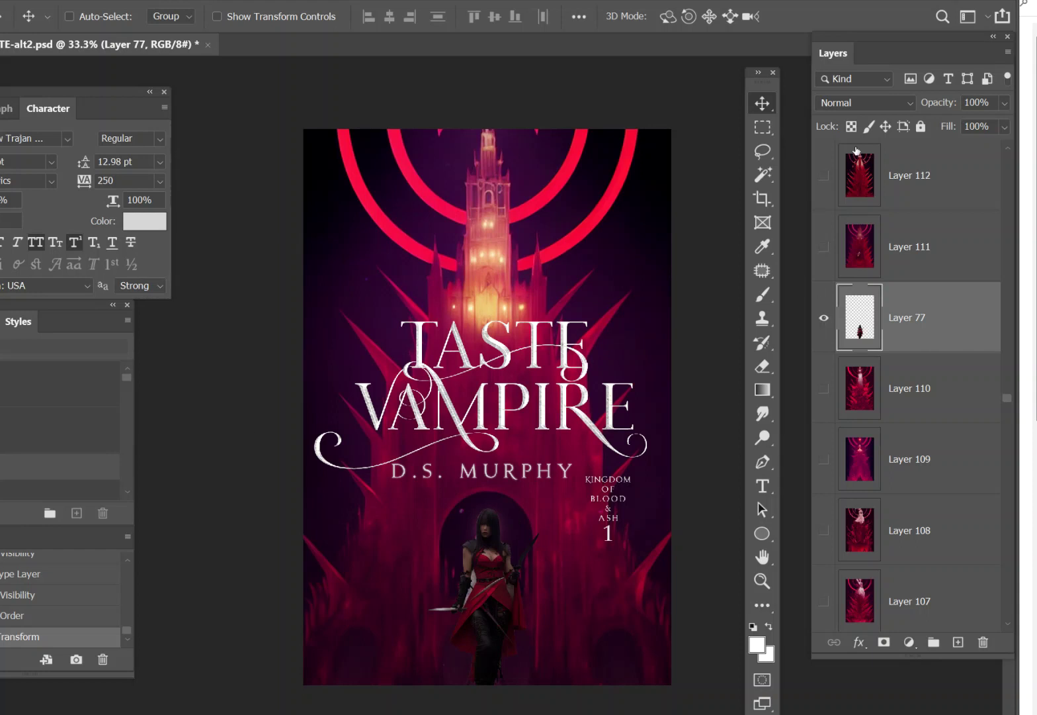
Set the armed woman on Layer 77 to Luminosity blending, and hide her layer
click(867, 102)
click(862, 544)
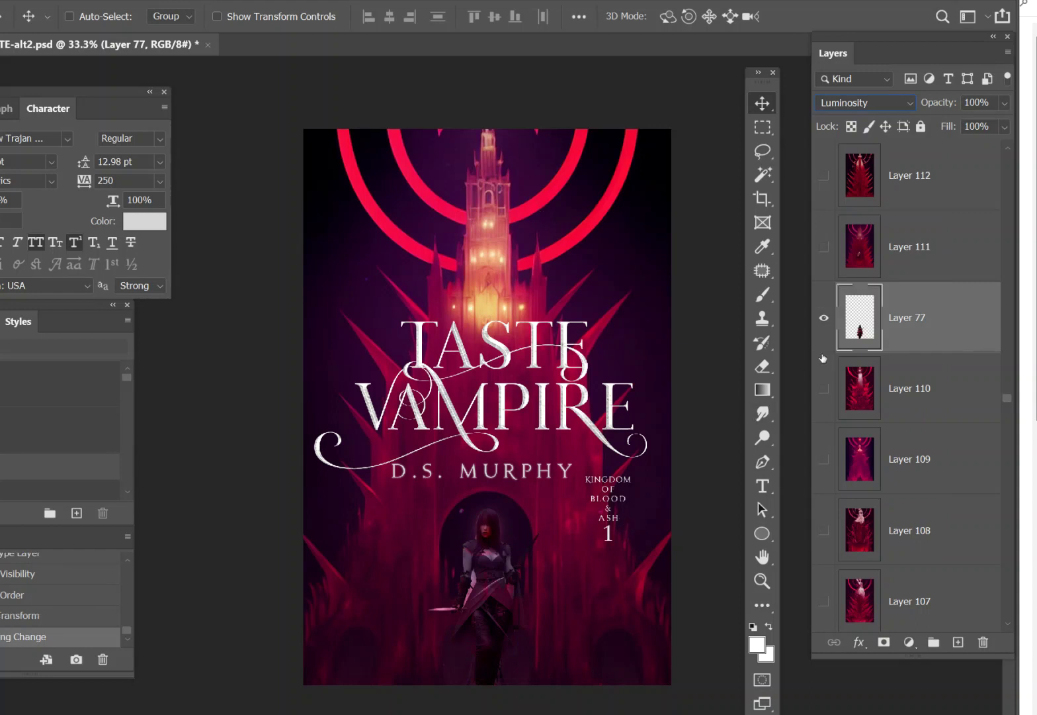
click(824, 318)
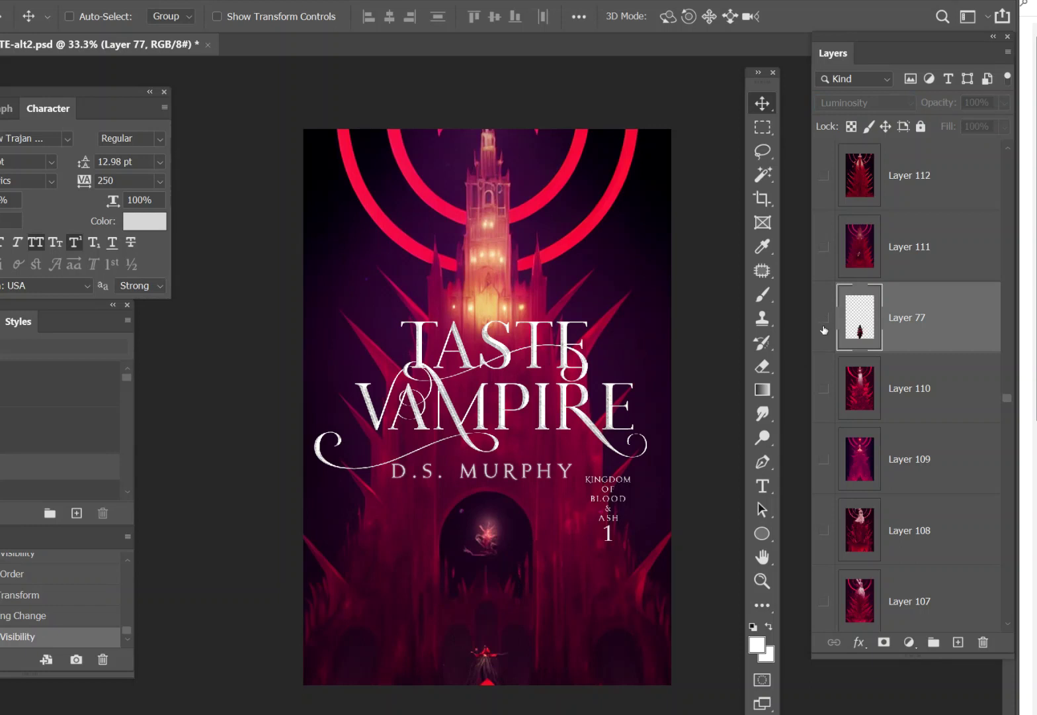
click(824, 393)
click(824, 393)
Hide the castle and gowned-woman backgrounds on Layers 104, 103, 102 and 101 to reveal the background beneath
scroll(826, 396, down, 2)
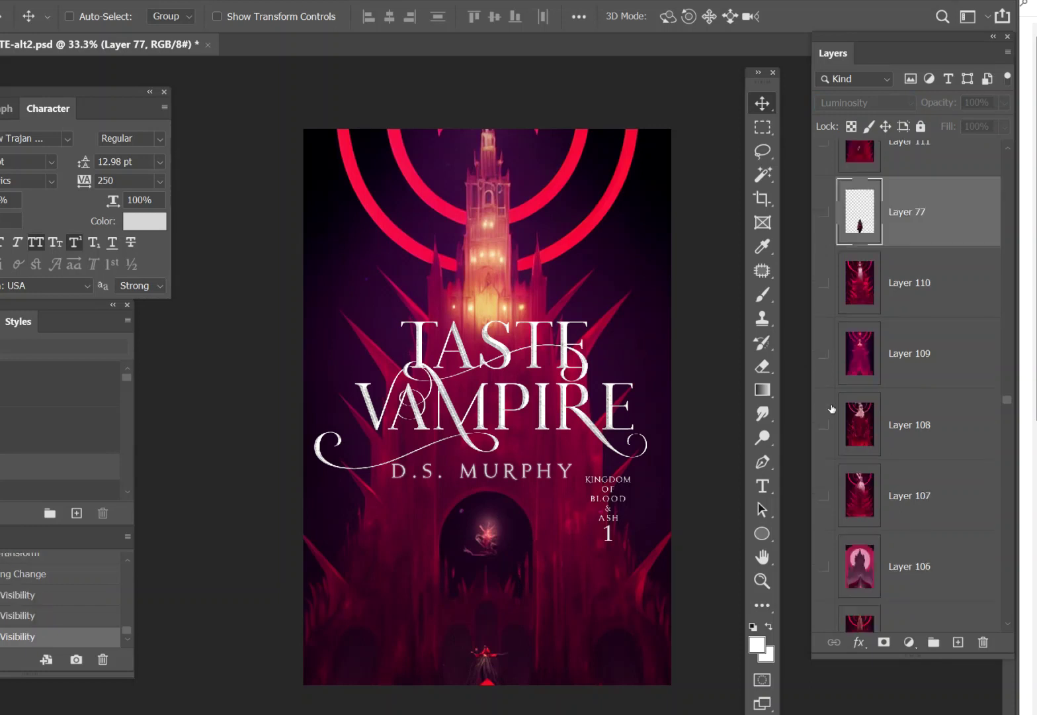
scroll(918, 386, down, 6)
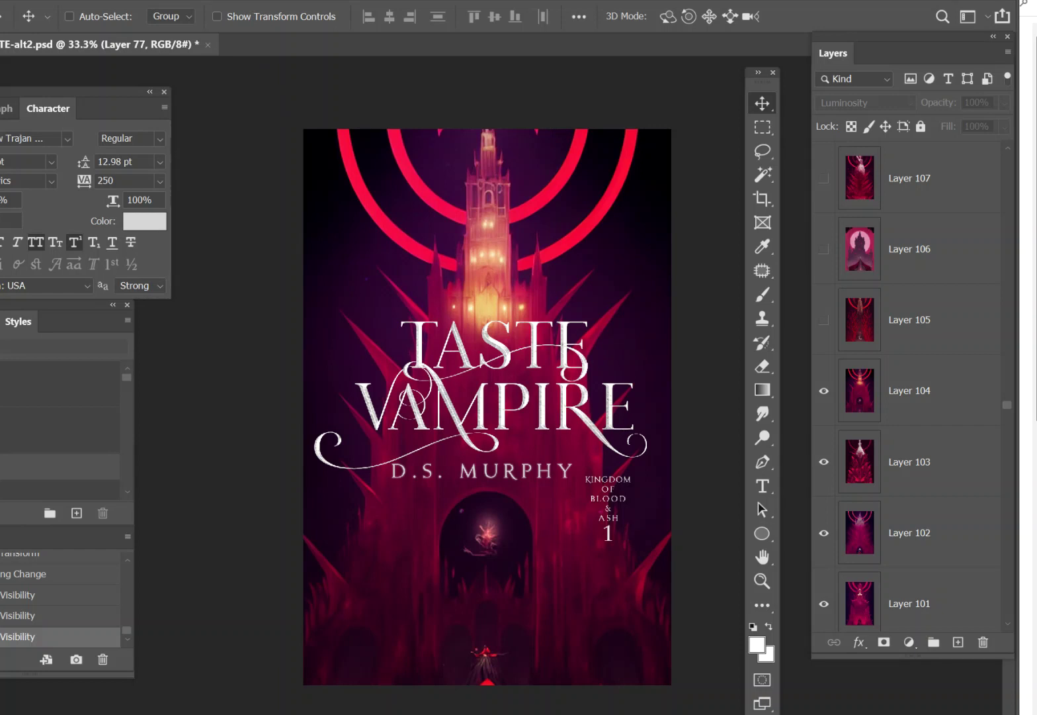
click(823, 397)
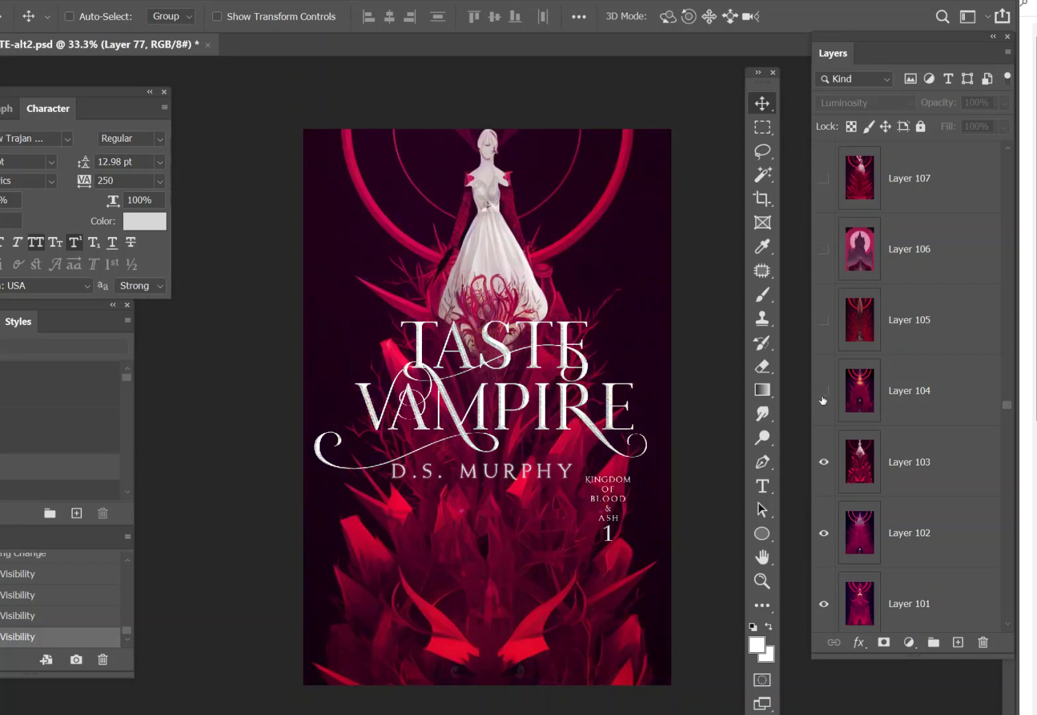
click(824, 465)
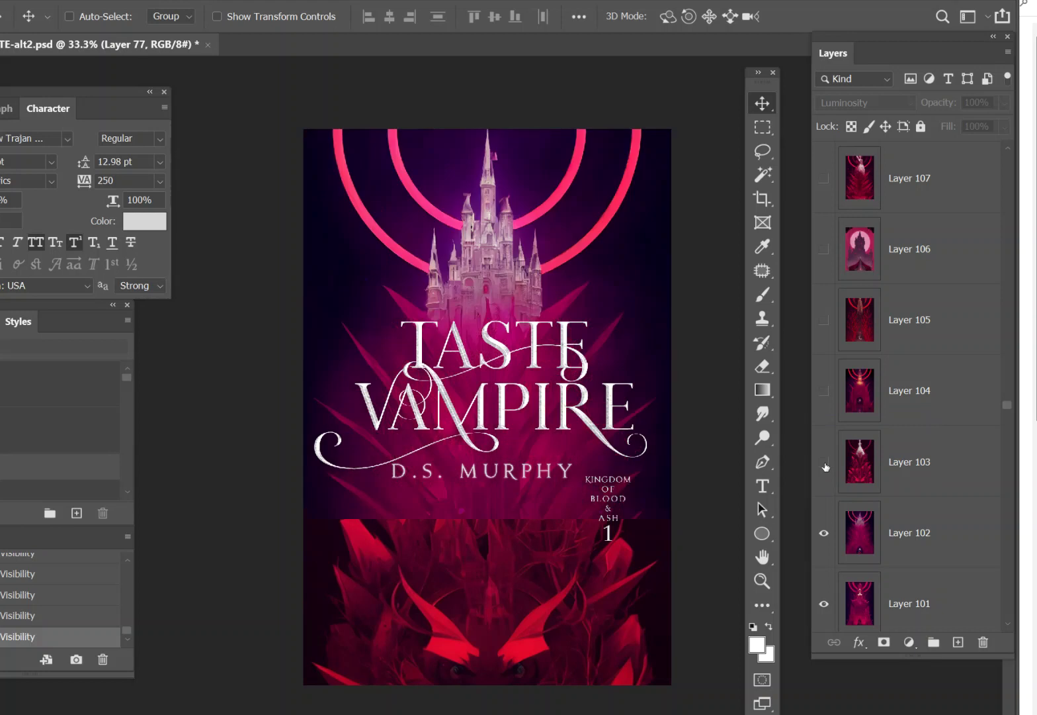
scroll(847, 467, down, 3)
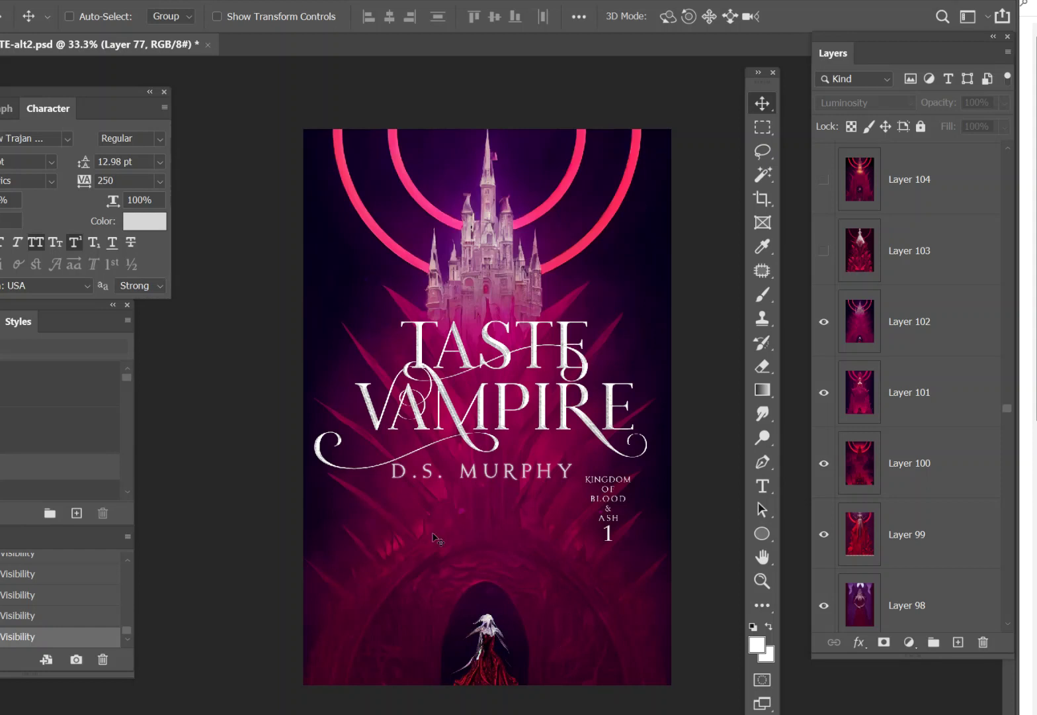
click(824, 392)
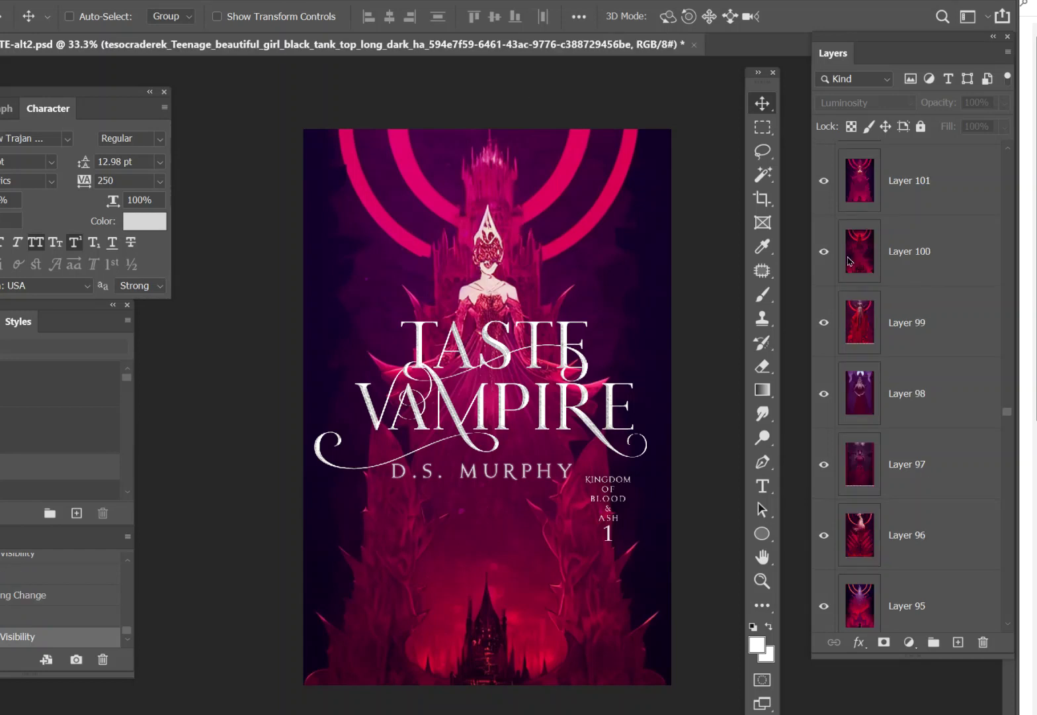
scroll(864, 278, up, 3)
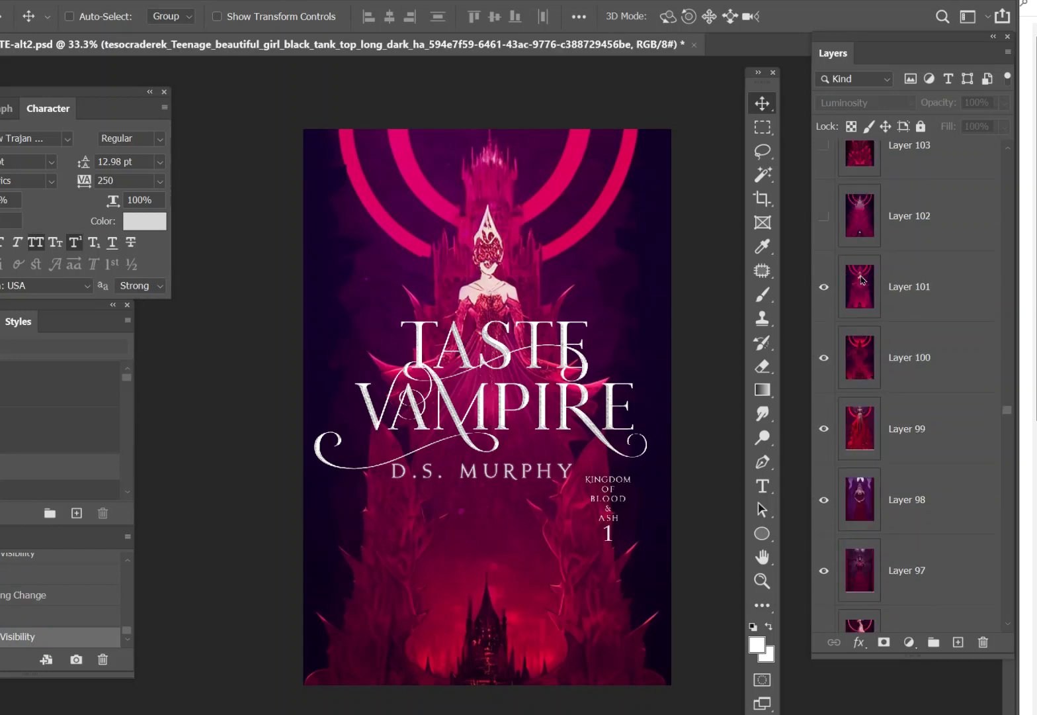
click(824, 289)
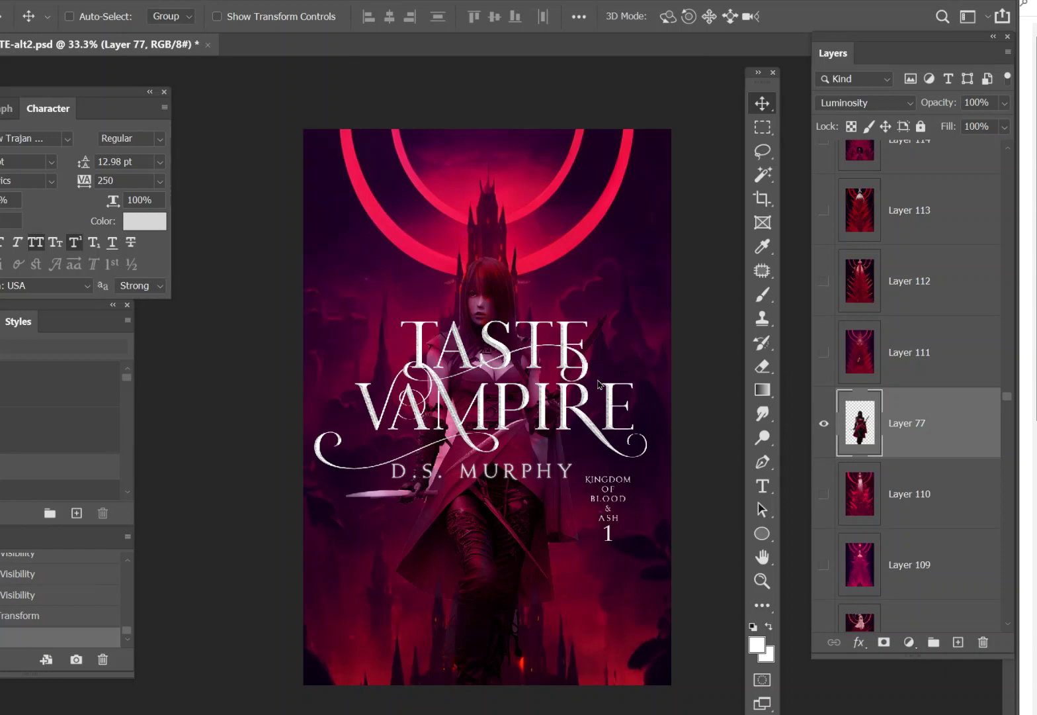
Scale the armed woman on Layer 77 down to about 40 percent and centre her below the author name
click(53, 0)
mouse_move(27, 0)
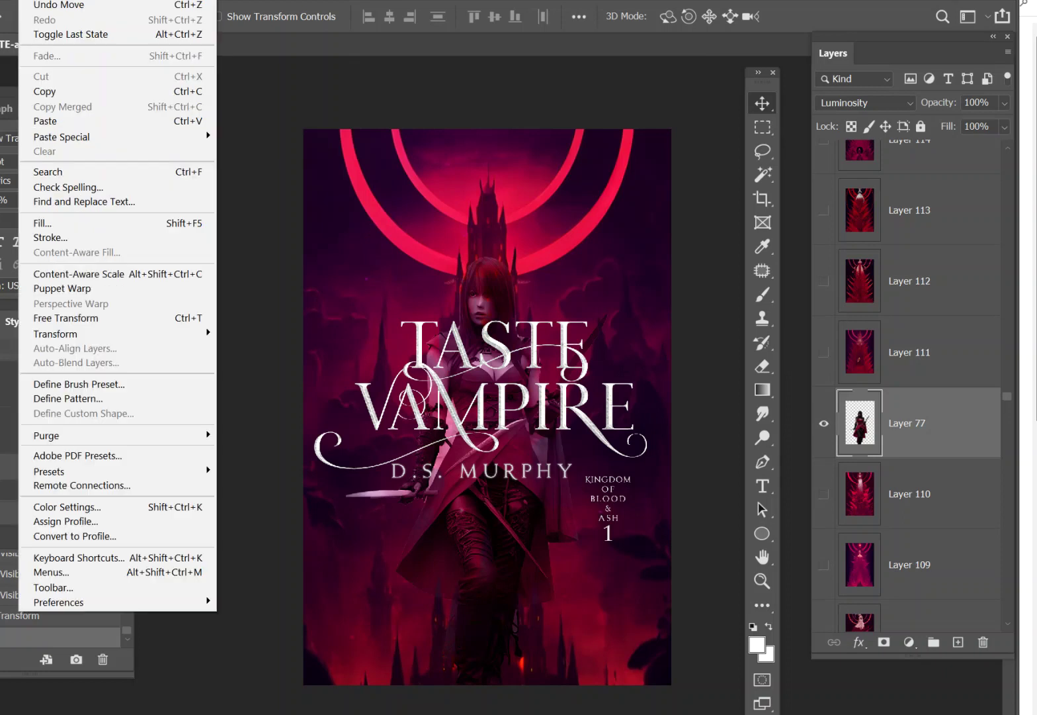
click(116, 319)
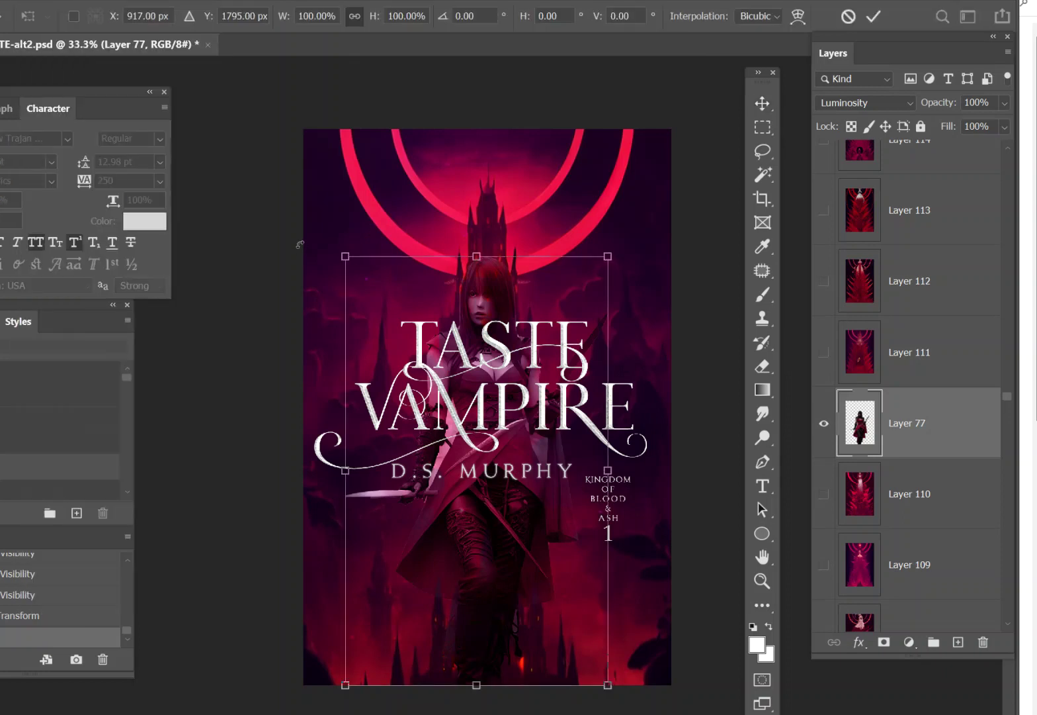
drag(346, 258, 501, 475)
key(Return)
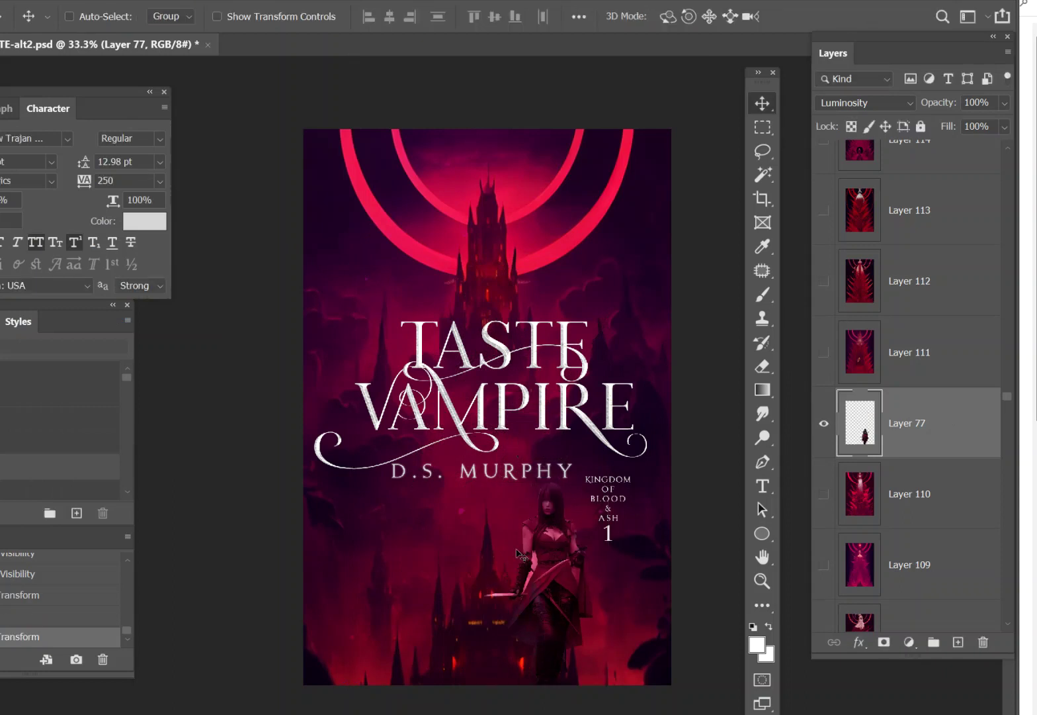
drag(553, 556, 485, 559)
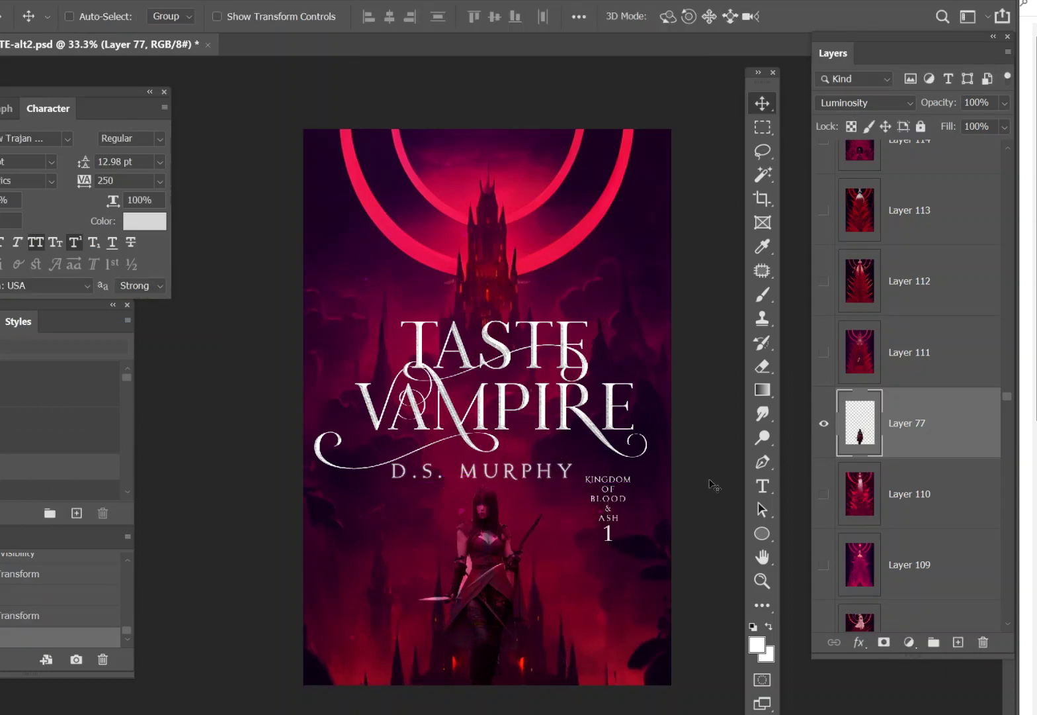
Hide the woman on Layer 77 and preview the backgrounds on Layers 110 and 109 in turn
click(825, 423)
click(824, 496)
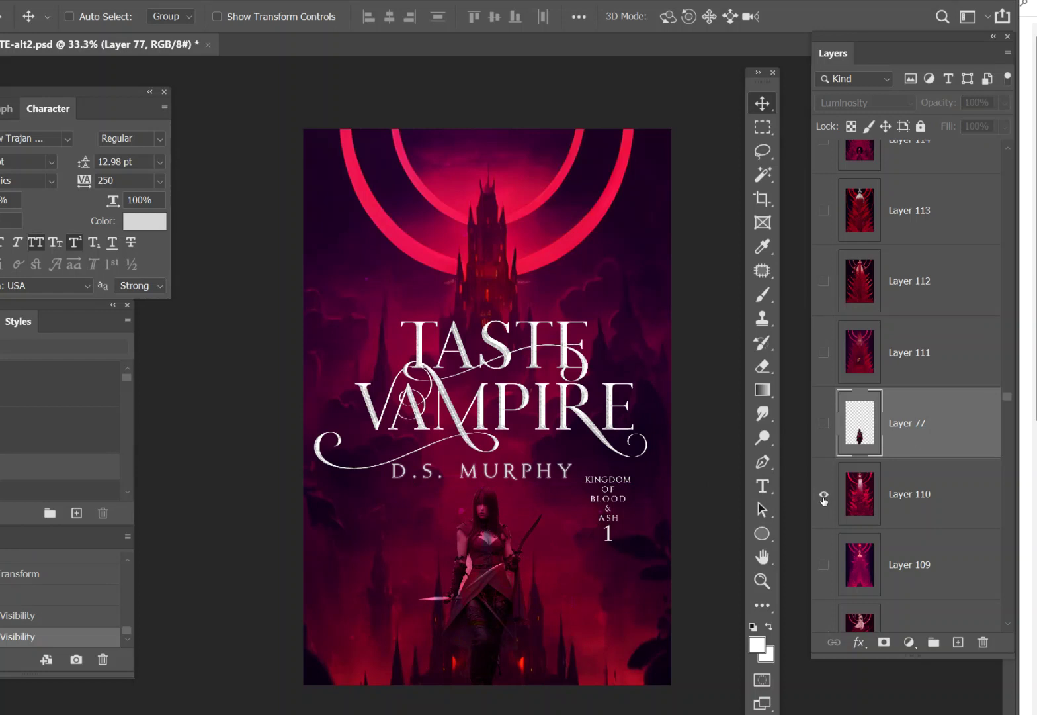
click(824, 494)
click(824, 564)
scroll(851, 503, down, 5)
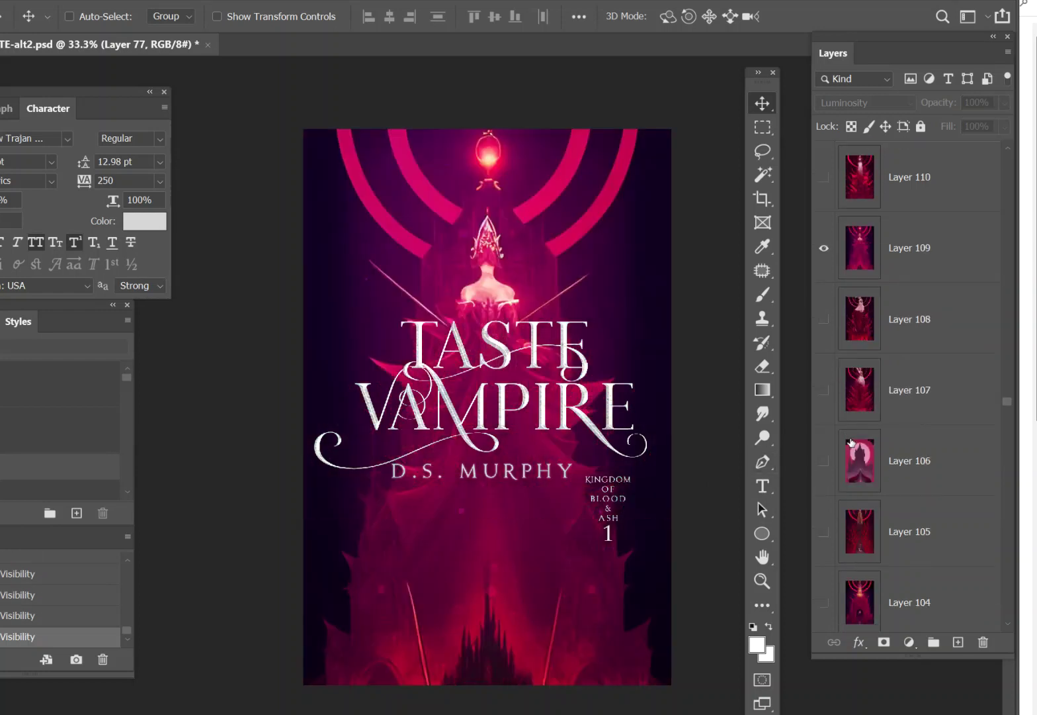
click(824, 248)
Hide the backgrounds on Layers 98 and 97 and the separate face on Layer 60
scroll(820, 265, down, 7)
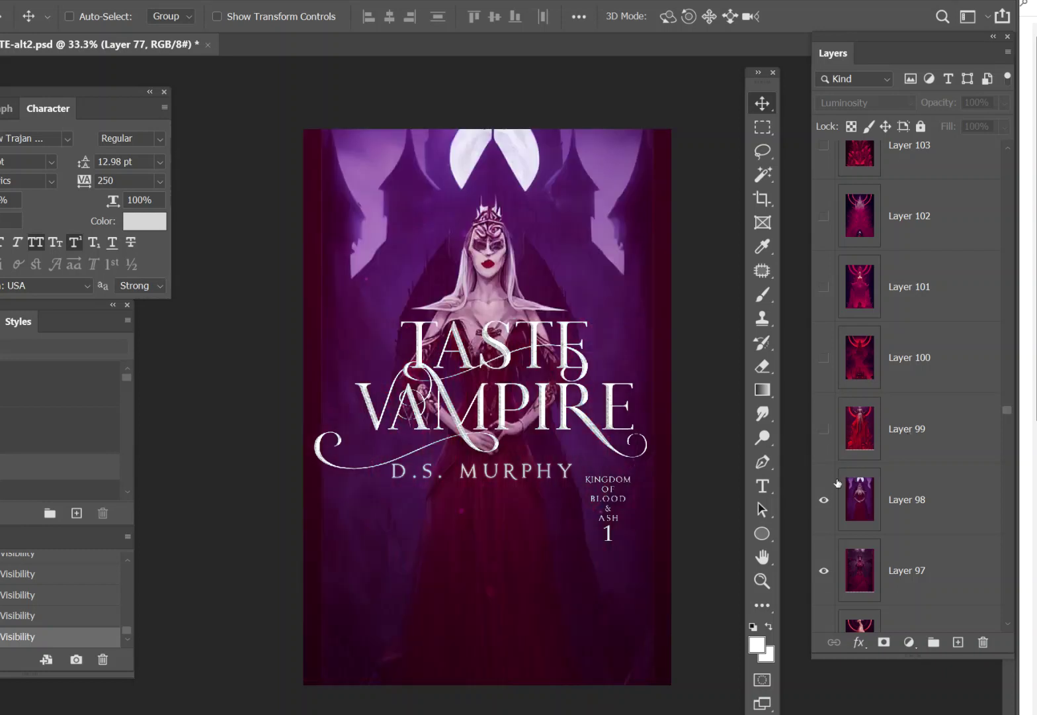
click(827, 501)
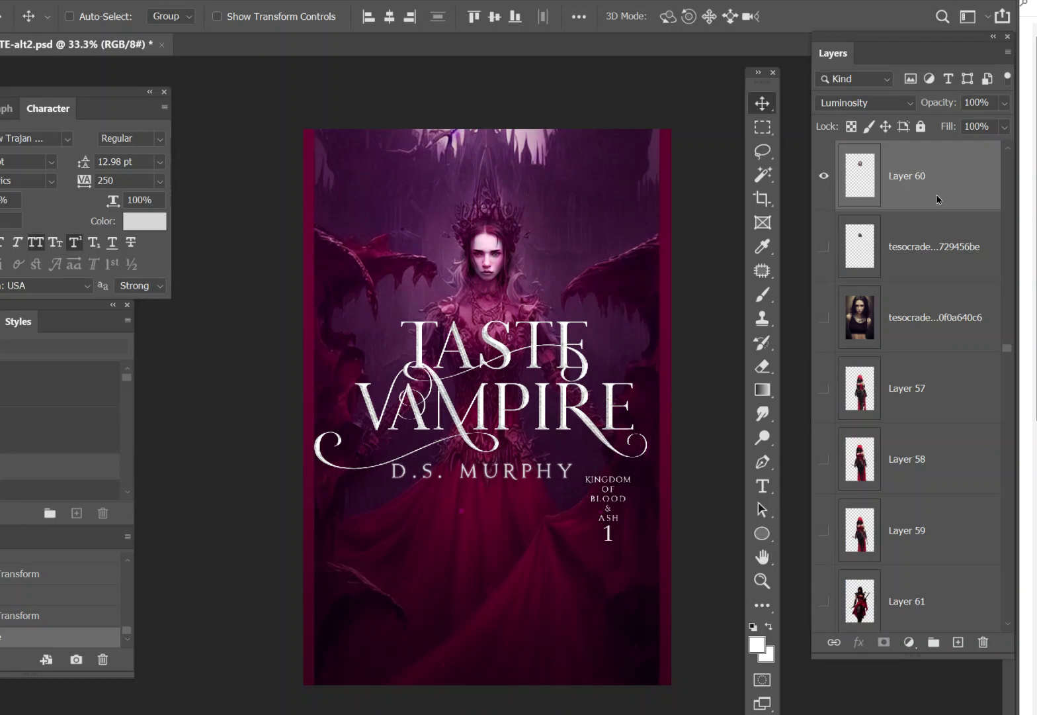
click(823, 178)
scroll(884, 389, down, 15)
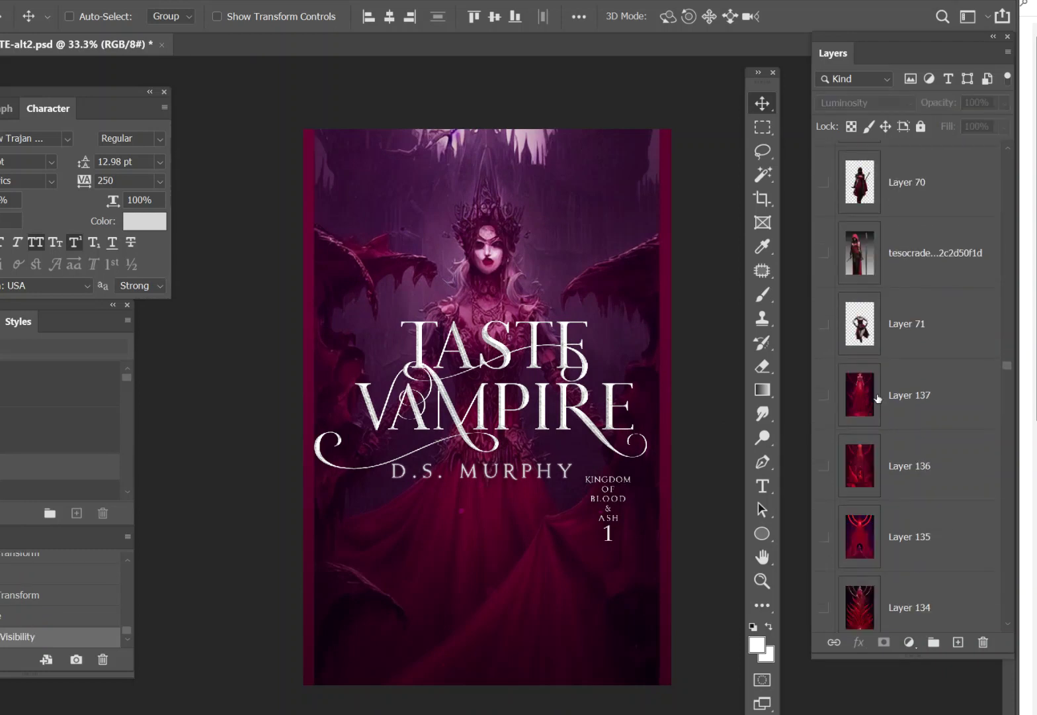
scroll(874, 405, down, 5)
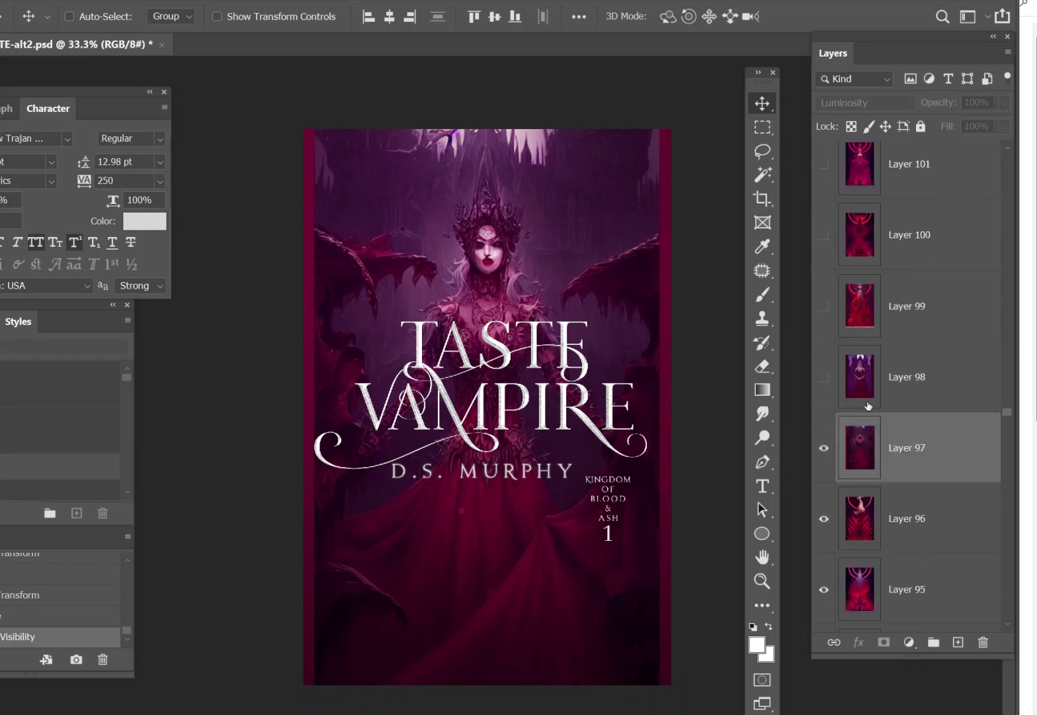
click(823, 239)
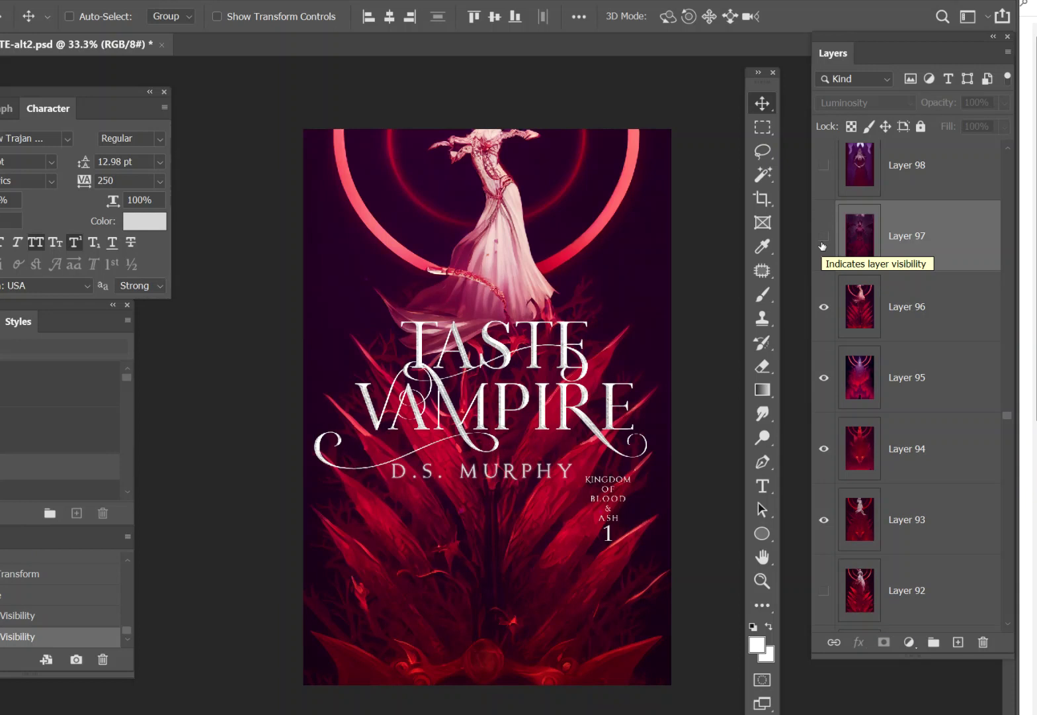
Hide the backgrounds on Layers 96 through 93 and show the white-gowned figure on Layer 92
click(825, 310)
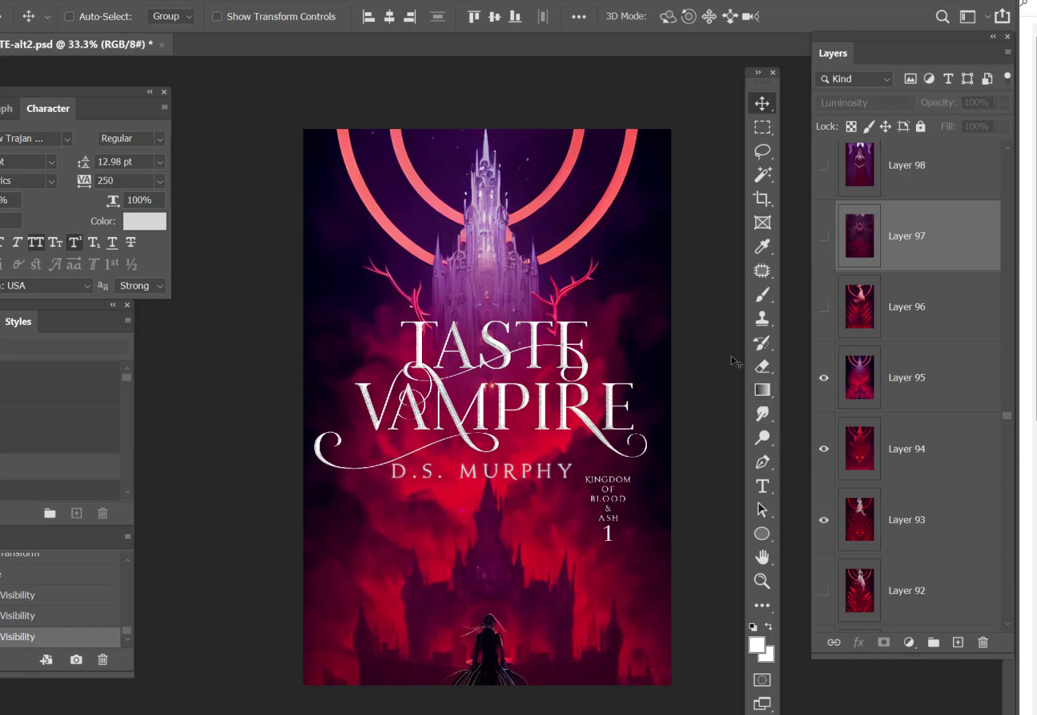
click(824, 378)
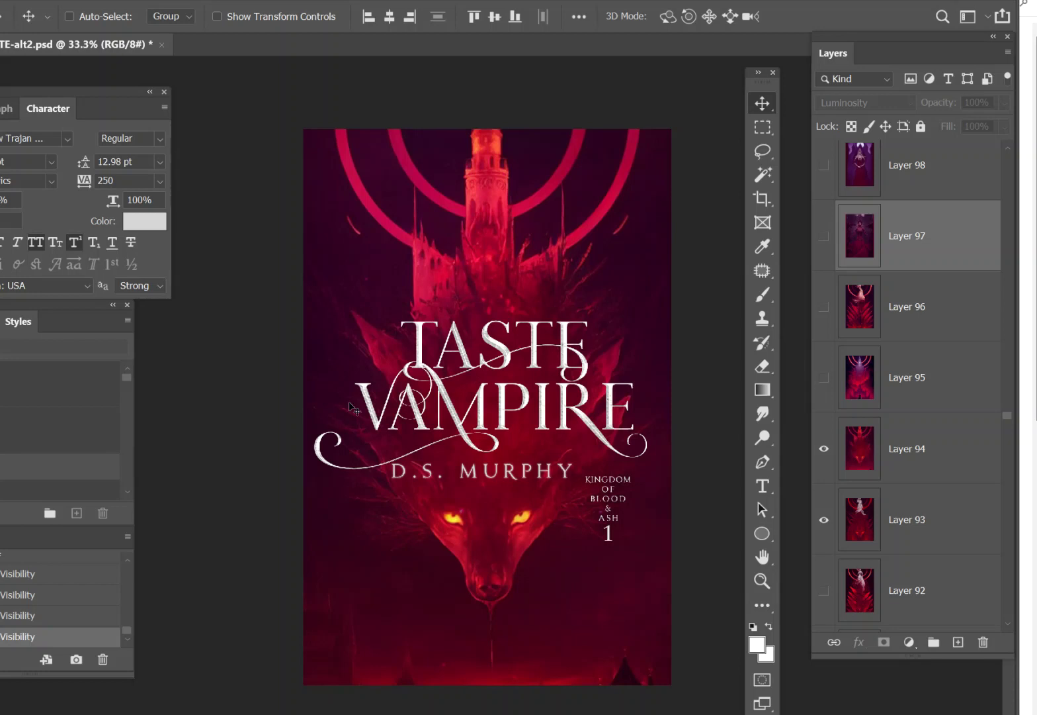
click(822, 451)
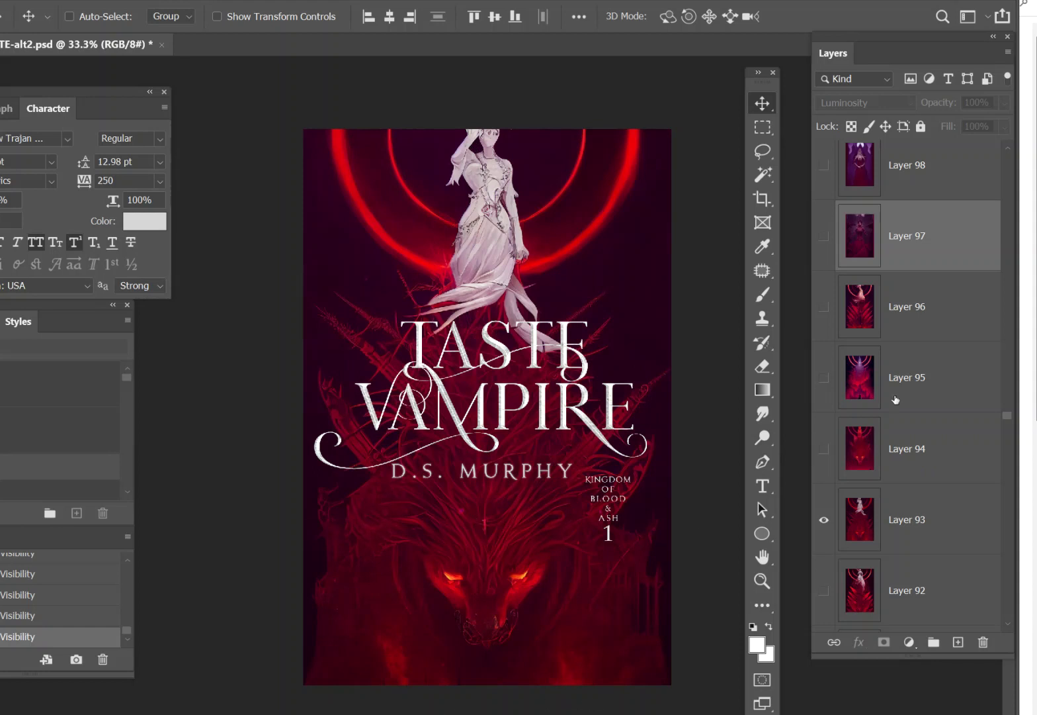
scroll(860, 531, down, 3)
click(823, 318)
click(824, 383)
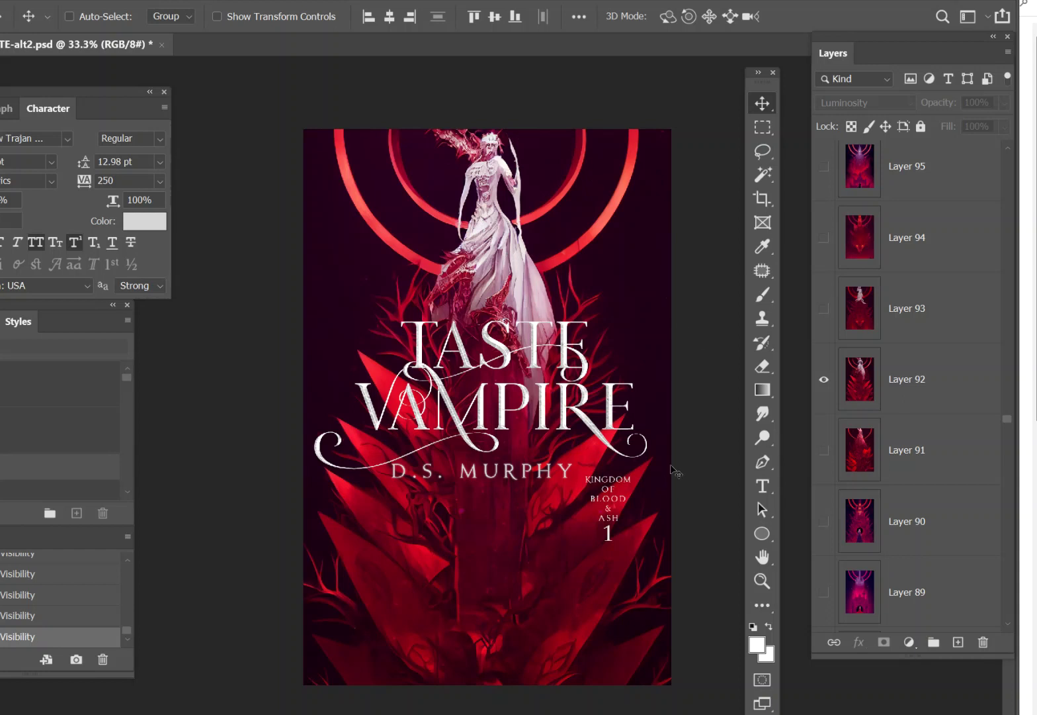
Compare the Layer 92 design with the grey forest cover beneath it, both at current zoom and at thumbnail size
click(829, 385)
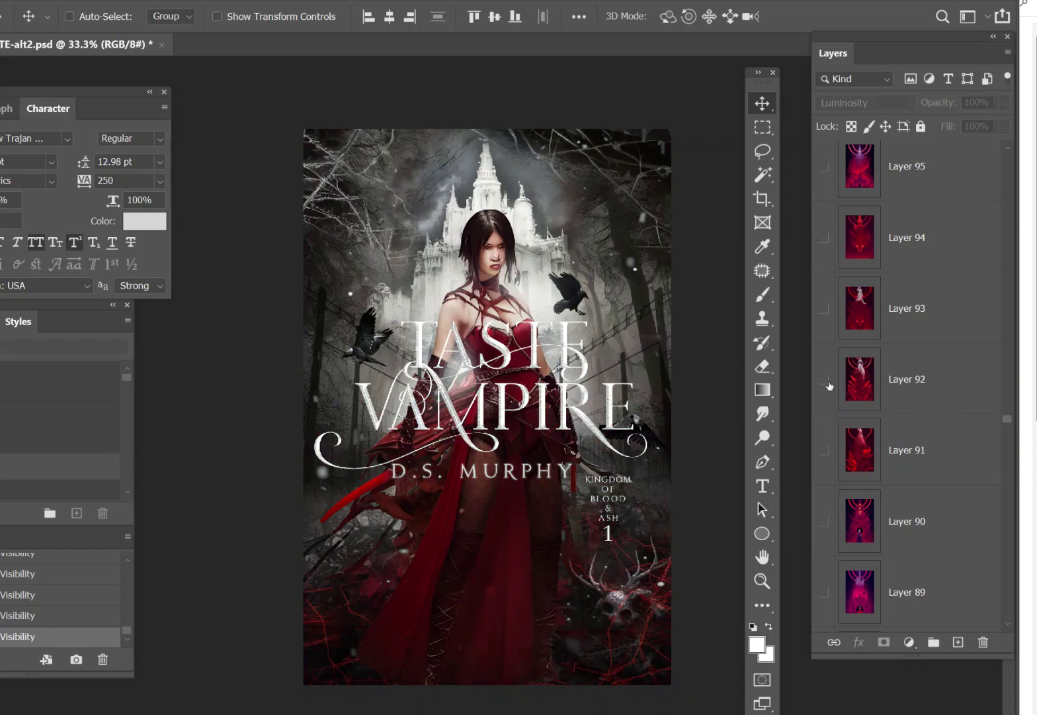
click(830, 385)
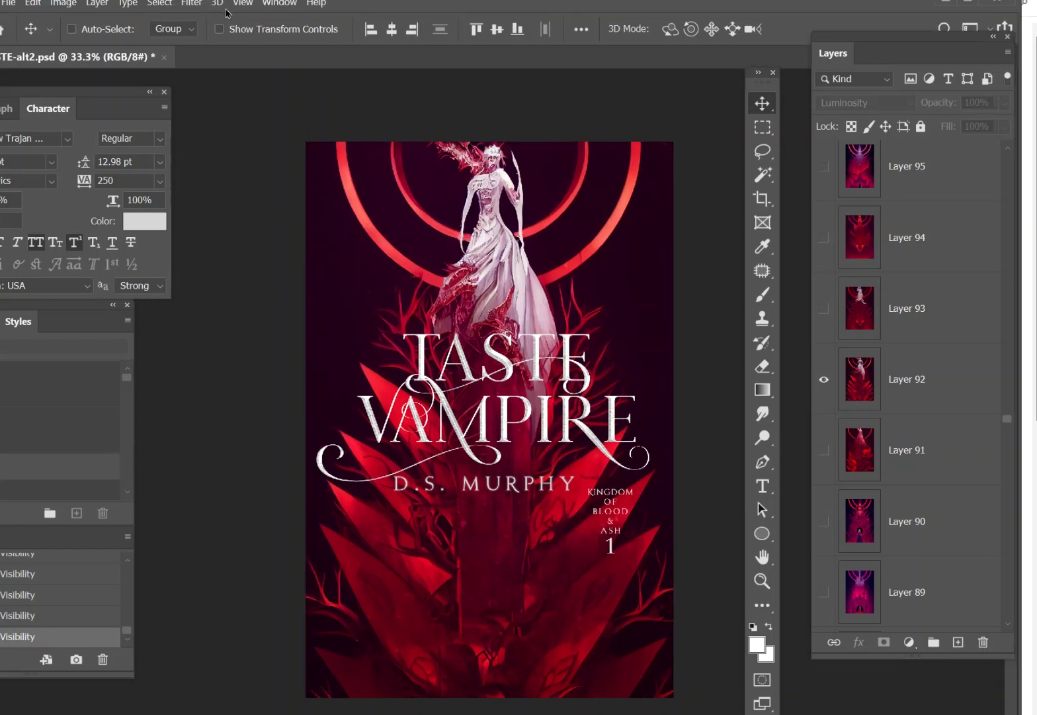
click(243, 4)
click(282, 127)
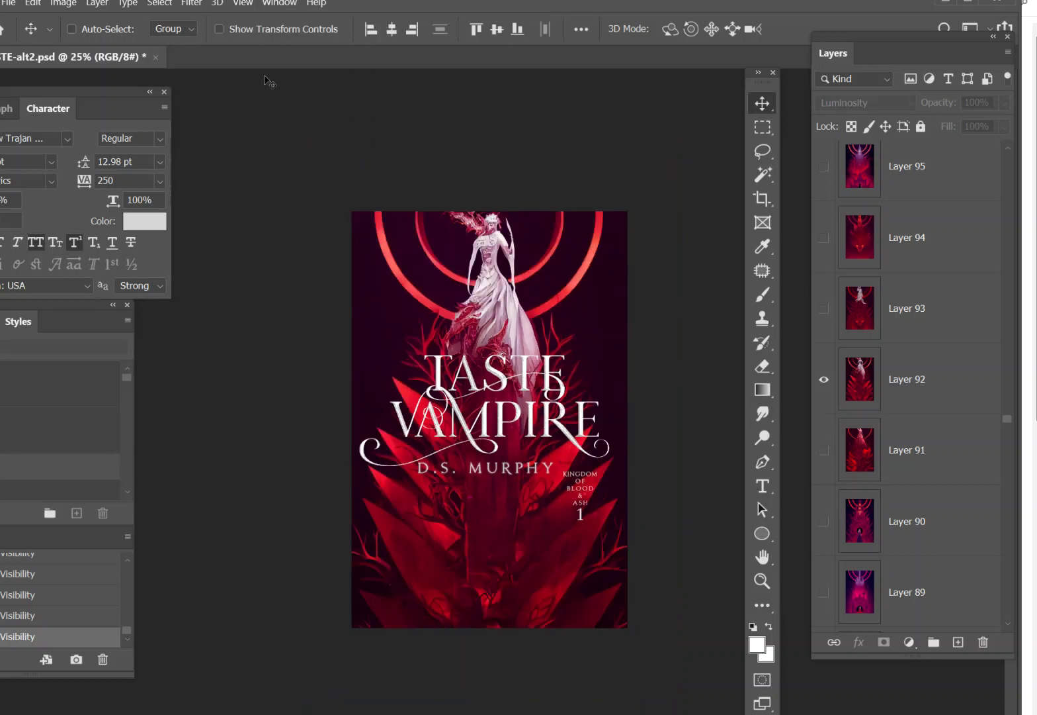
click(245, 5)
click(268, 127)
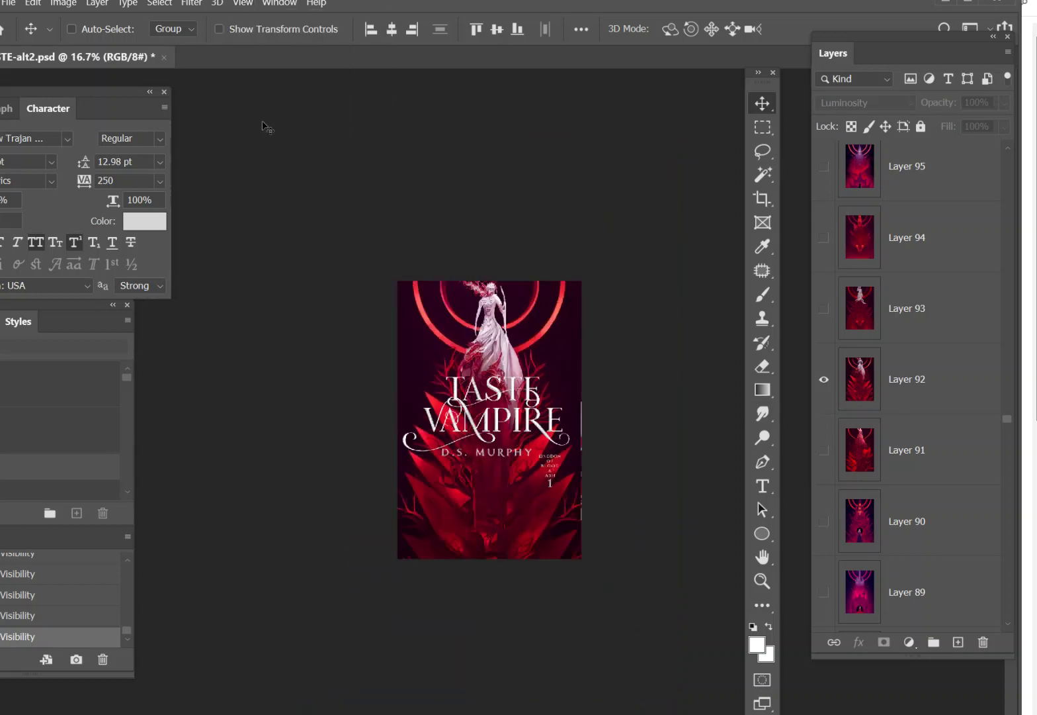
click(883, 392)
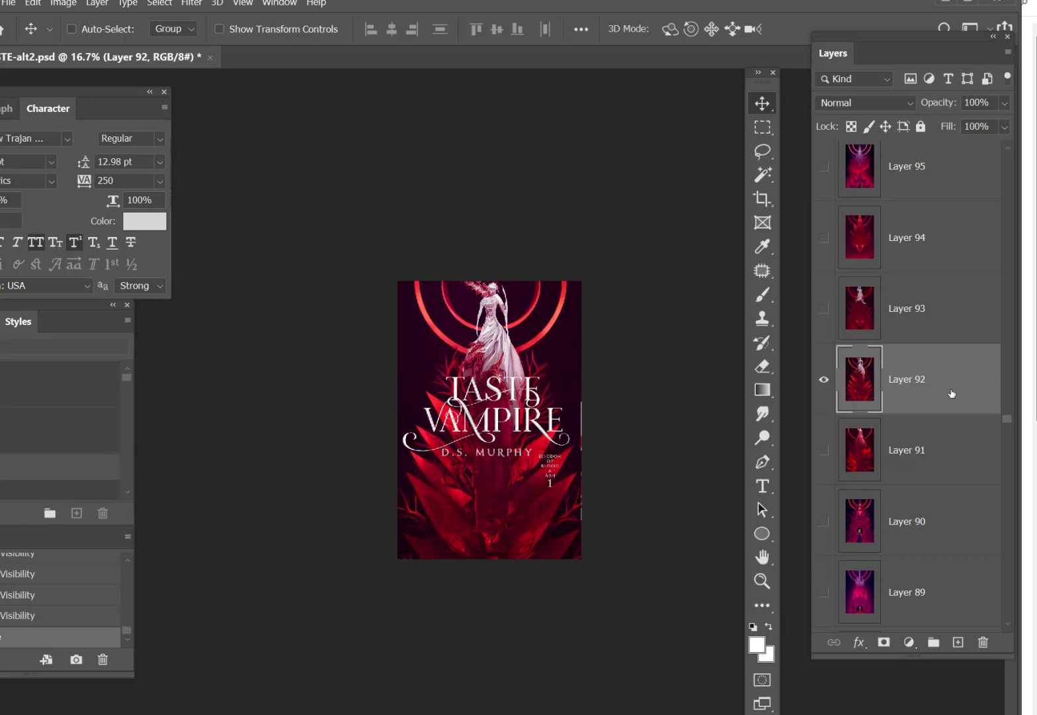
click(821, 388)
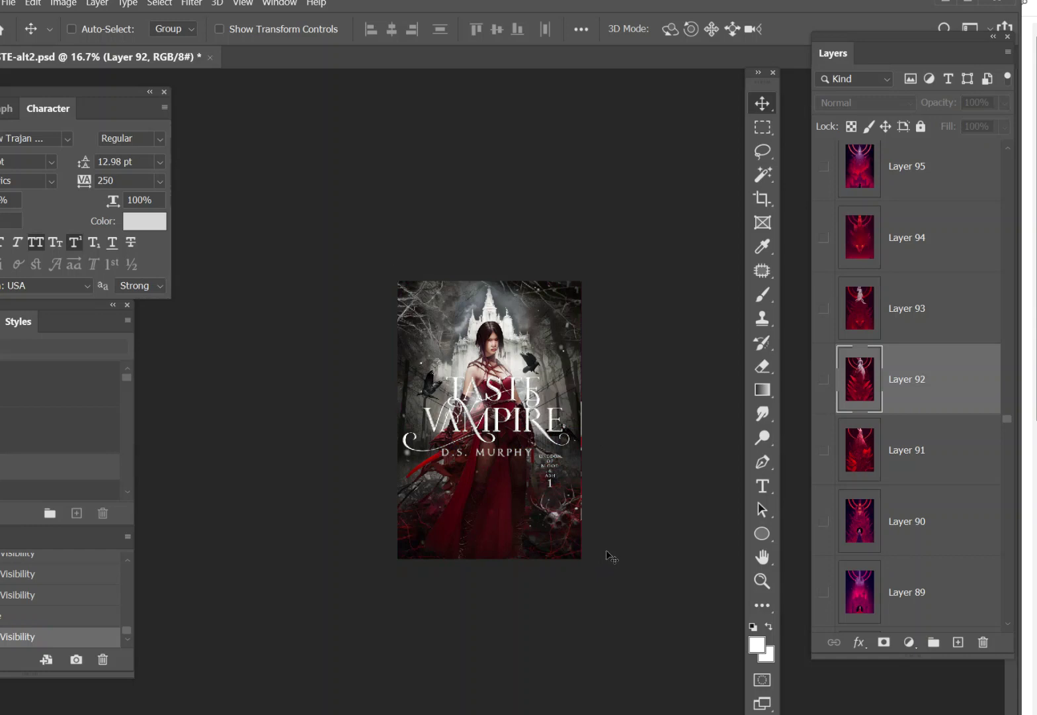
click(823, 388)
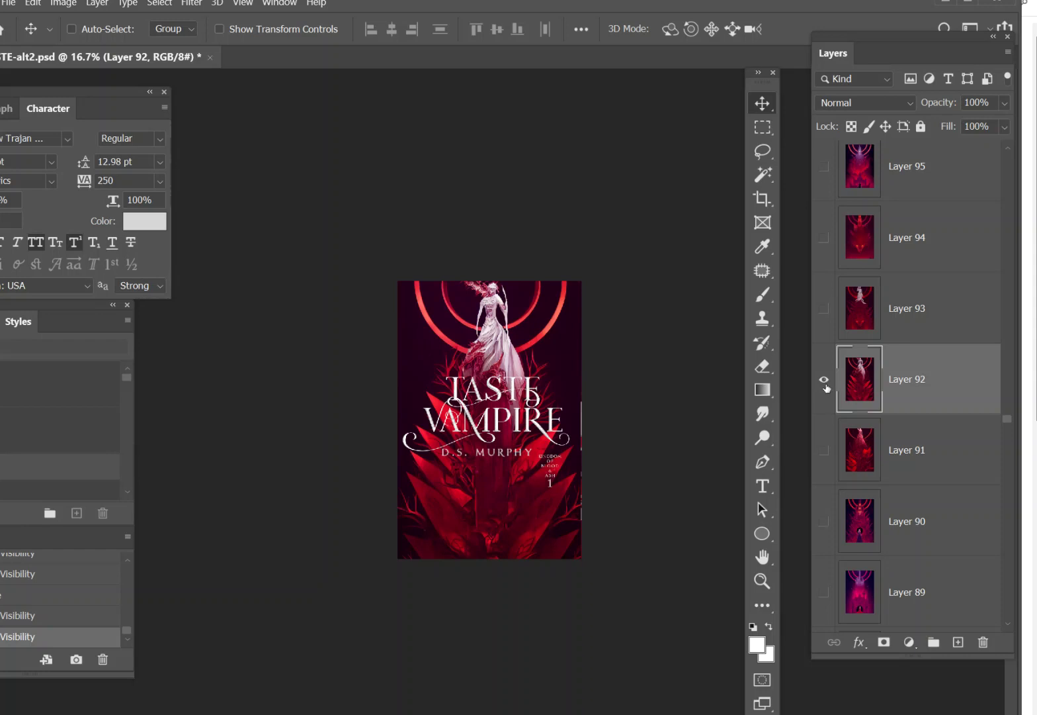
click(243, 5)
click(278, 111)
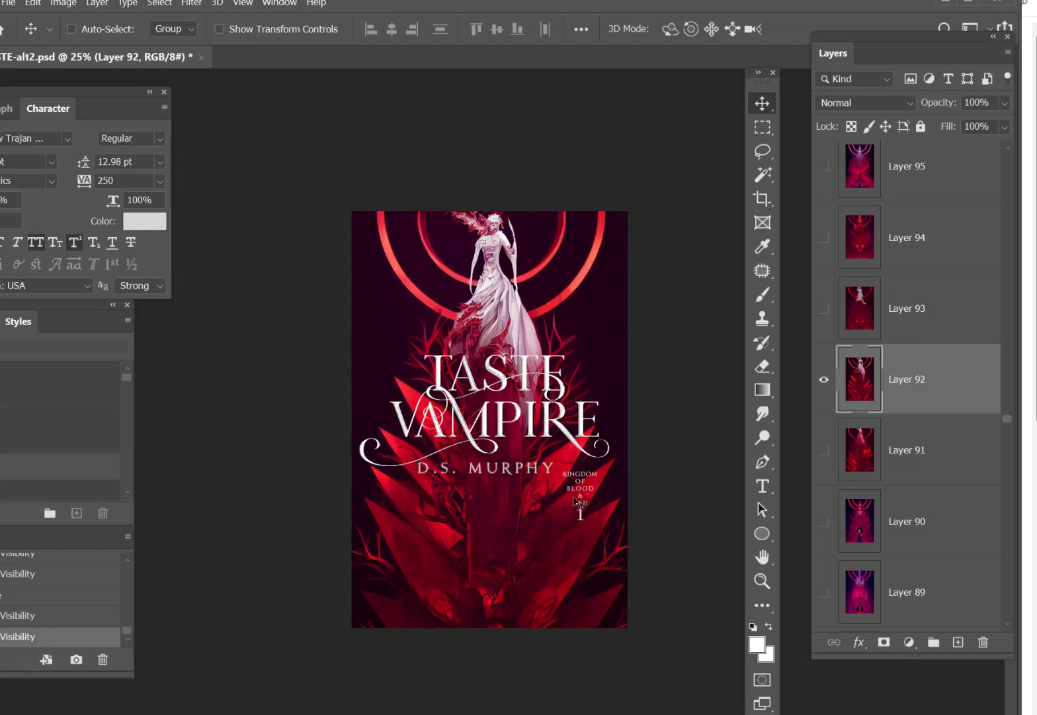
Hide Layer 92 and preview the backgrounds on Layers 91, 90 and 89 one after another, leaving each hidden
click(824, 381)
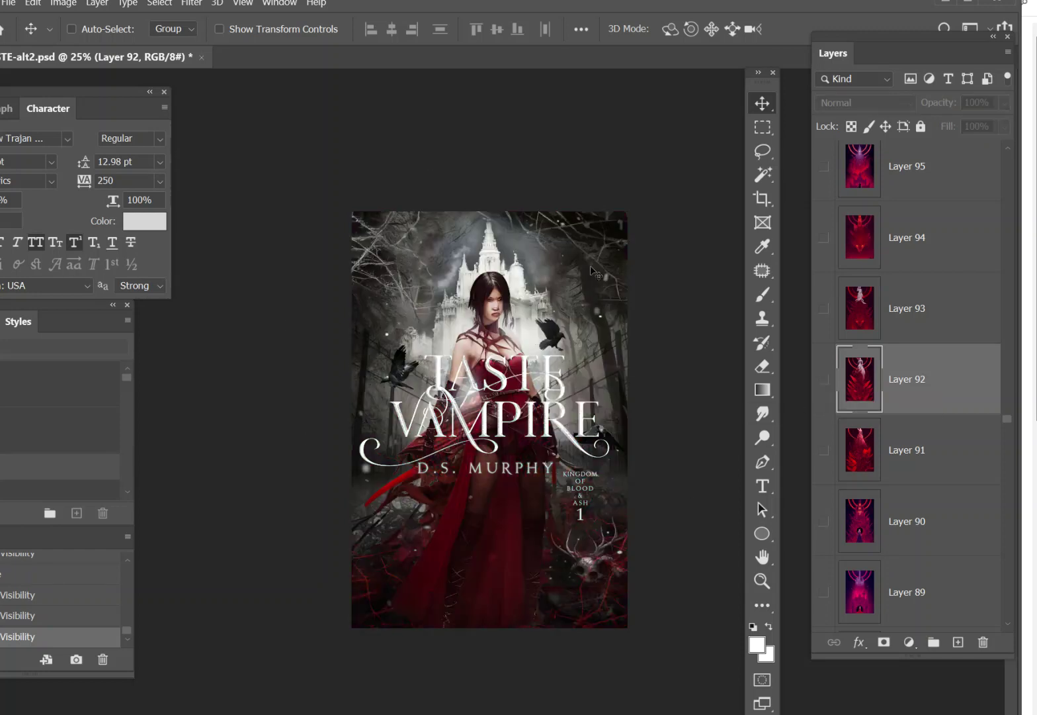
click(824, 451)
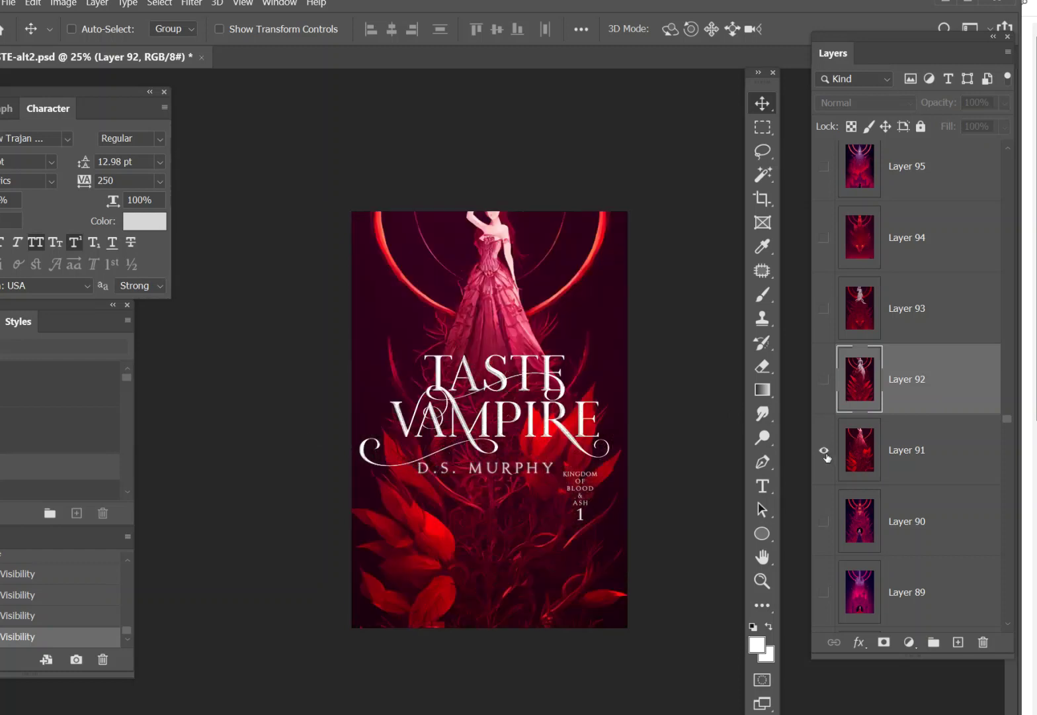
scroll(823, 454, down, 2)
drag(824, 415, 824, 486)
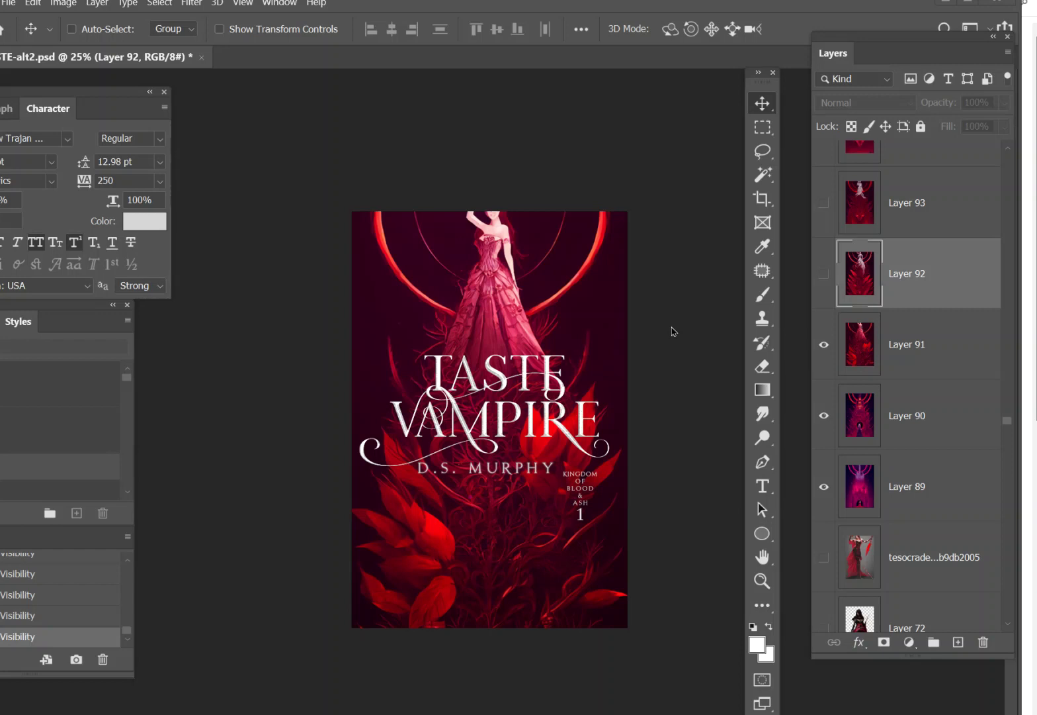
click(824, 345)
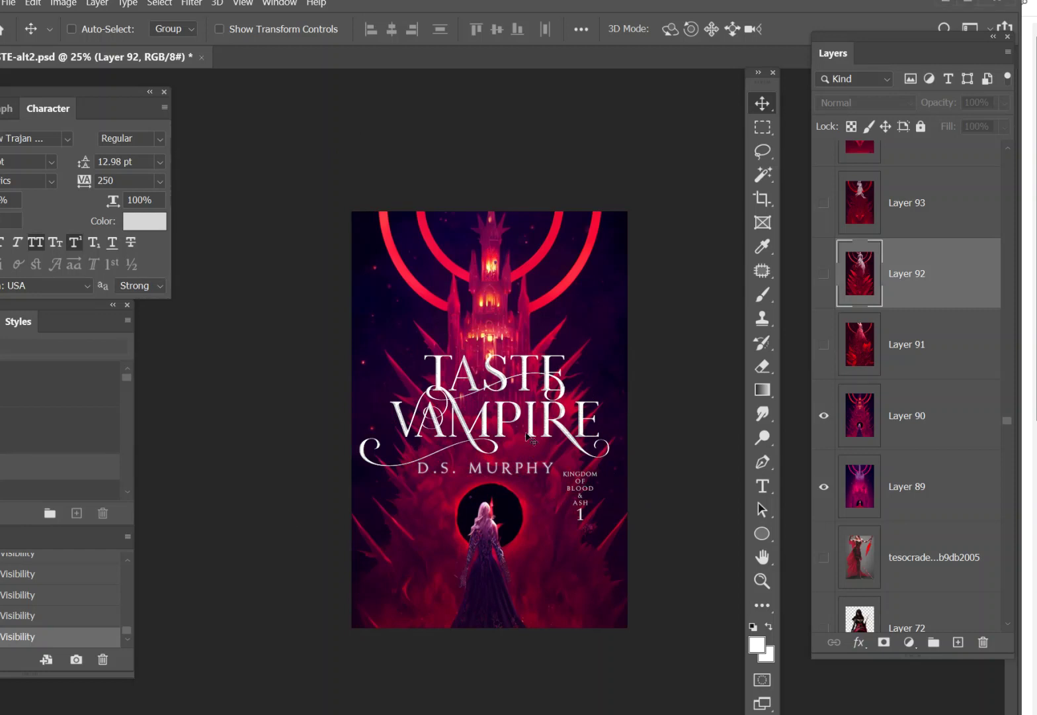
click(824, 416)
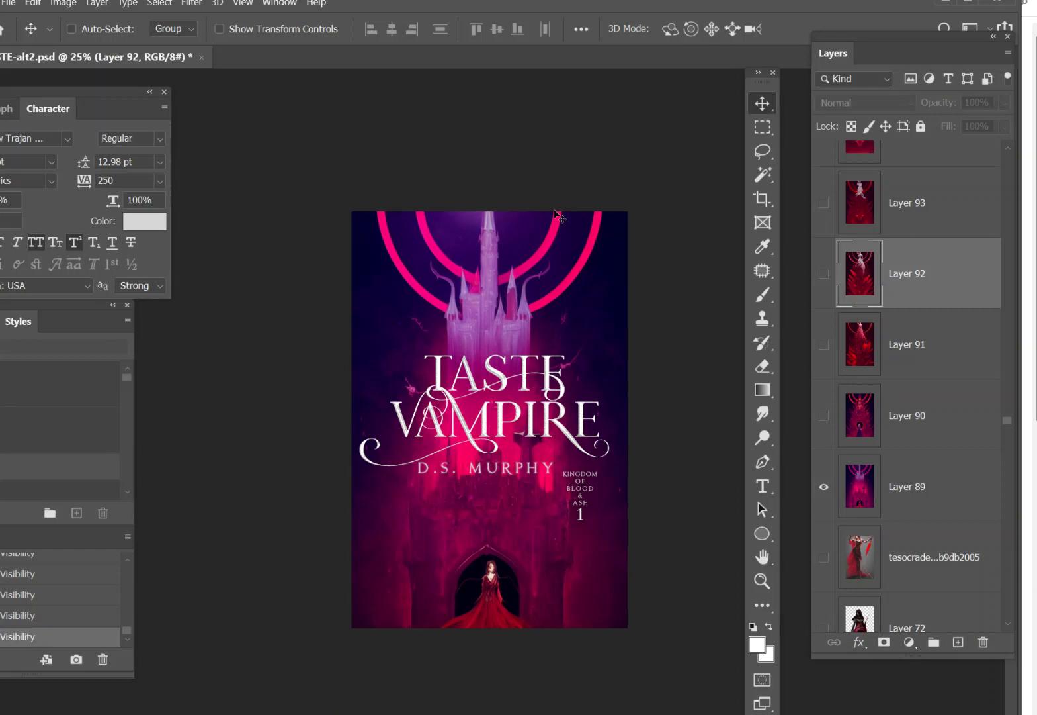
click(836, 489)
click(825, 489)
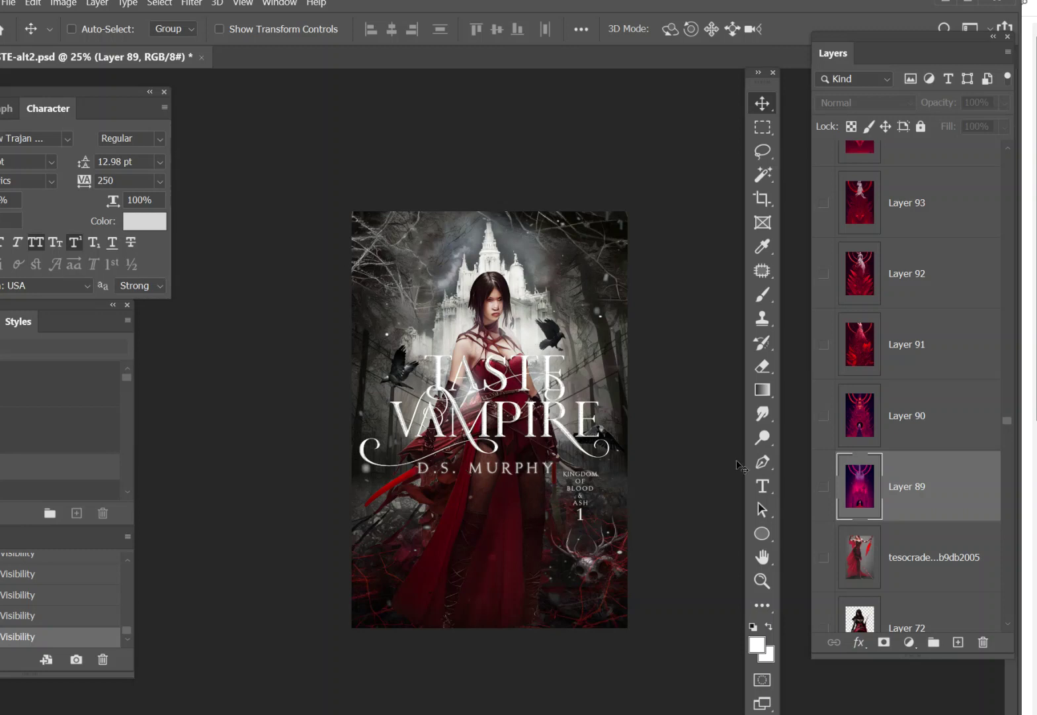
Preview the cut-out women on Layers 66, 65 and 64 over the grey forest cover
scroll(854, 450, up, 5)
scroll(862, 415, up, 10)
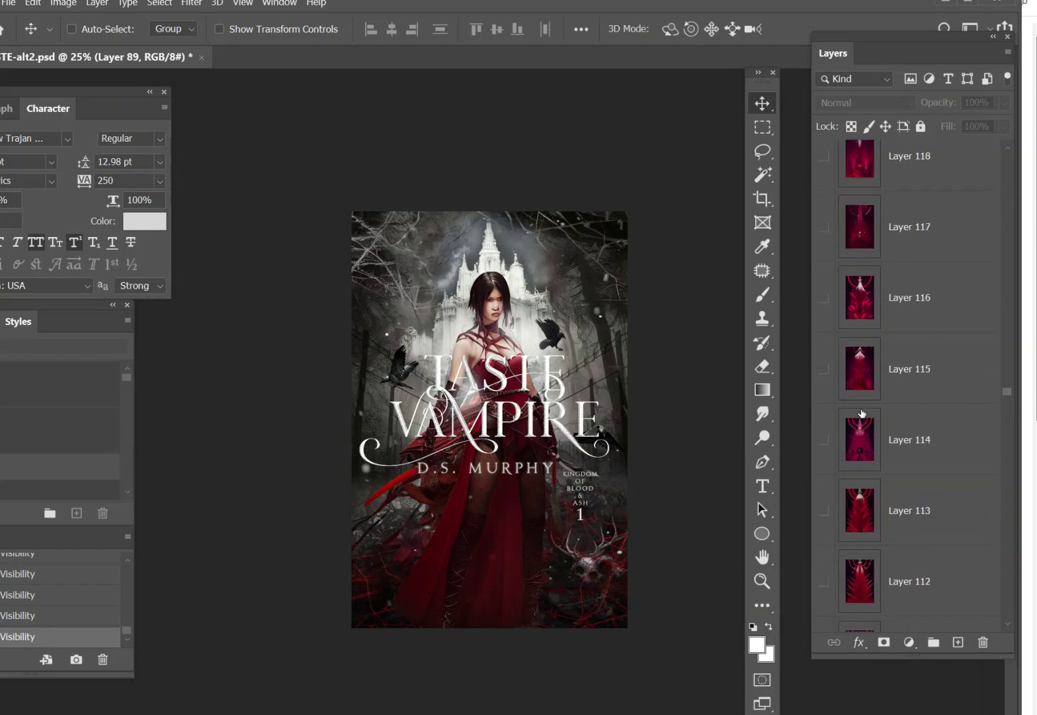
scroll(860, 411, up, 15)
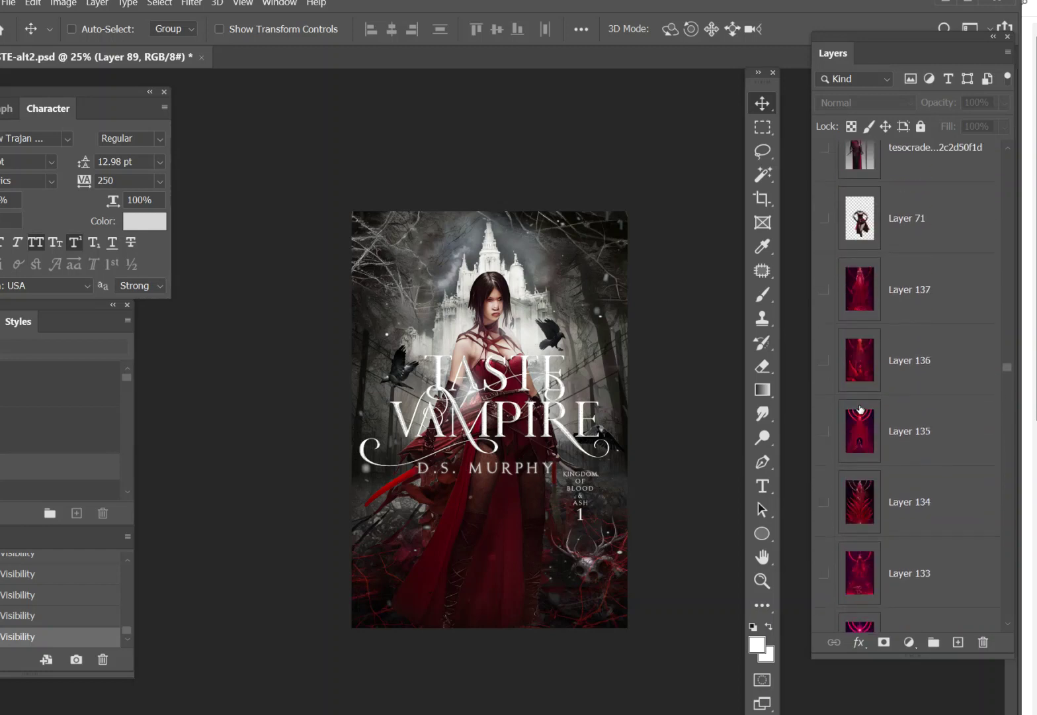
click(824, 322)
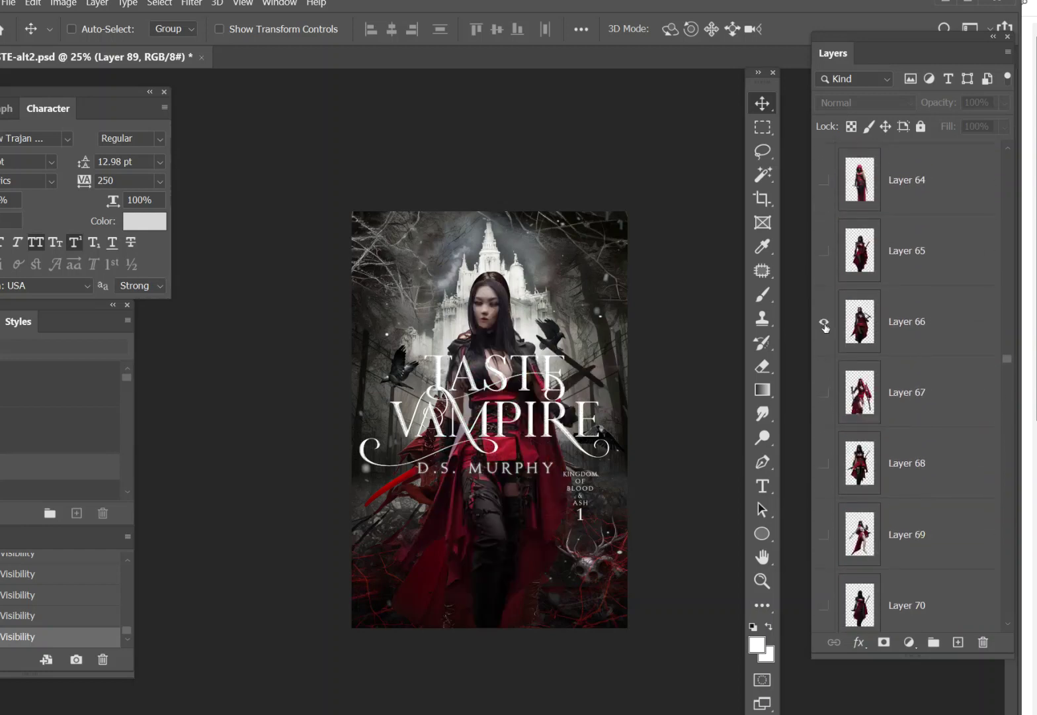
click(825, 322)
click(823, 251)
click(823, 251)
click(824, 179)
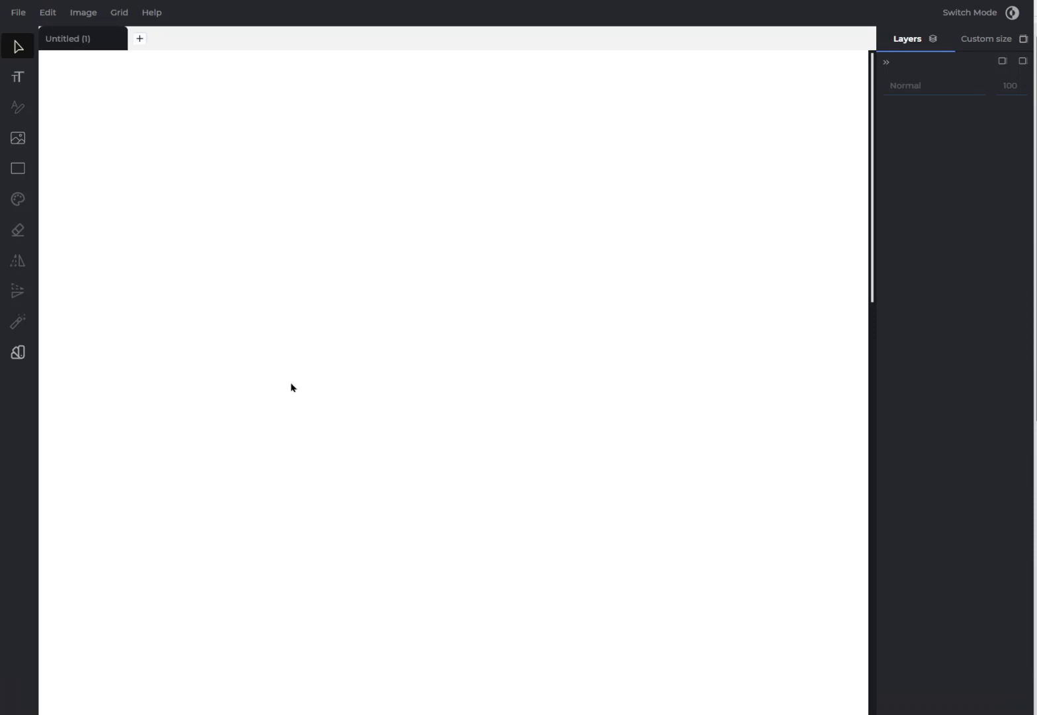
Try the Facebook Ad, Instagram, Twitter Header, Pinterest and Bookmark canvas presets, and settle on Postcard 5 × 7
click(972, 41)
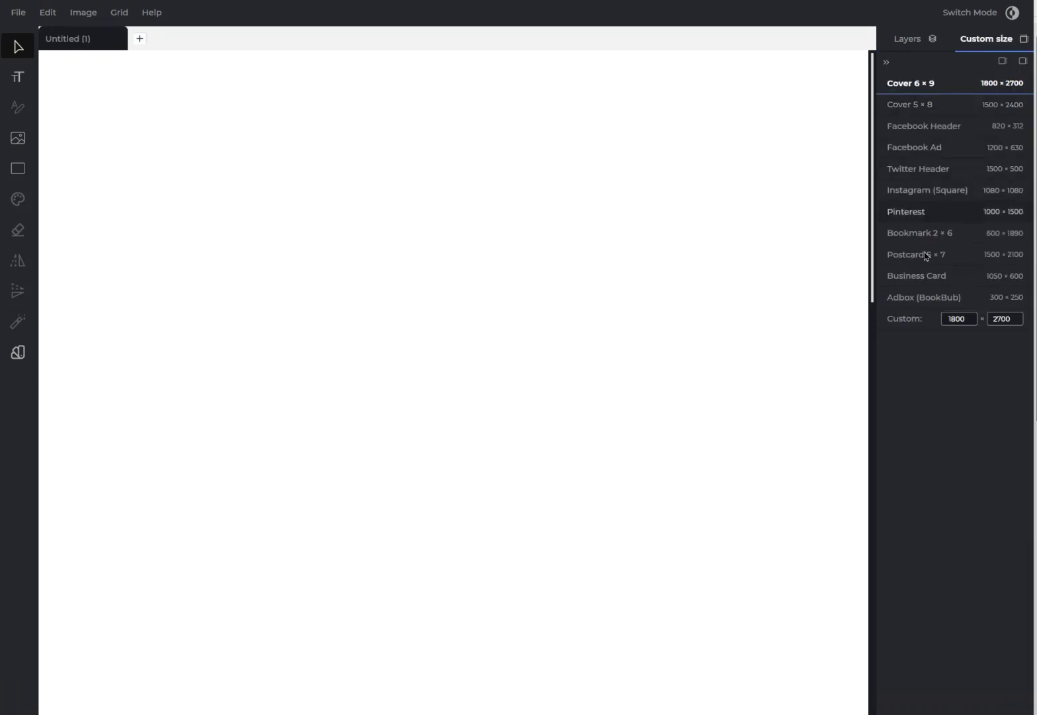
click(926, 148)
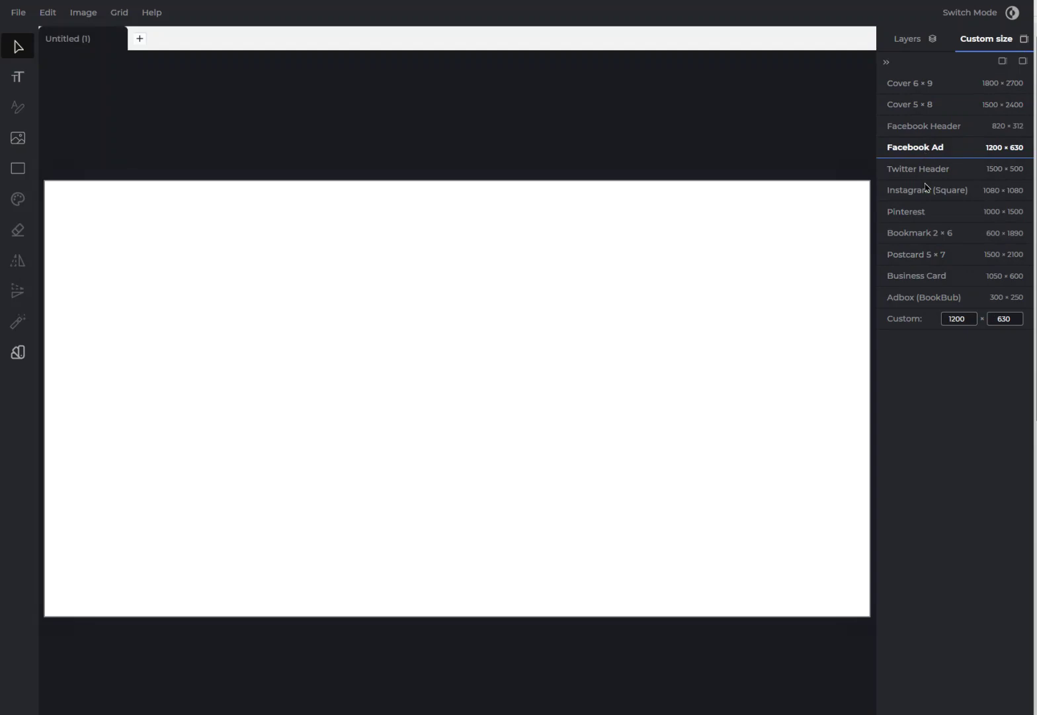
click(925, 188)
click(925, 169)
click(916, 211)
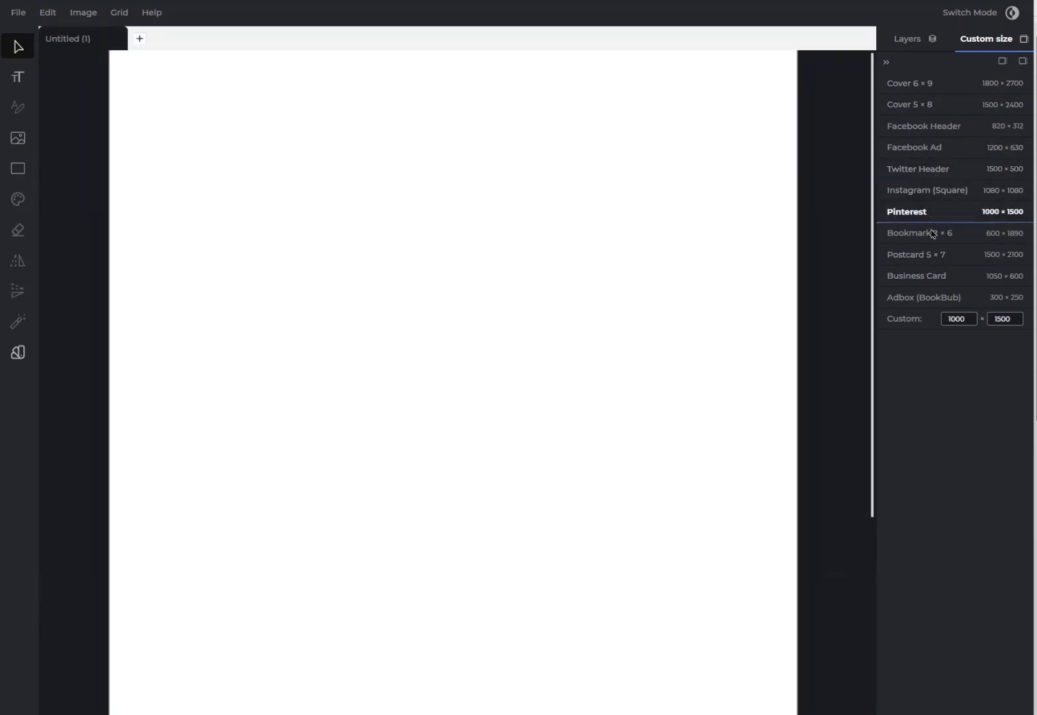
click(931, 232)
click(933, 262)
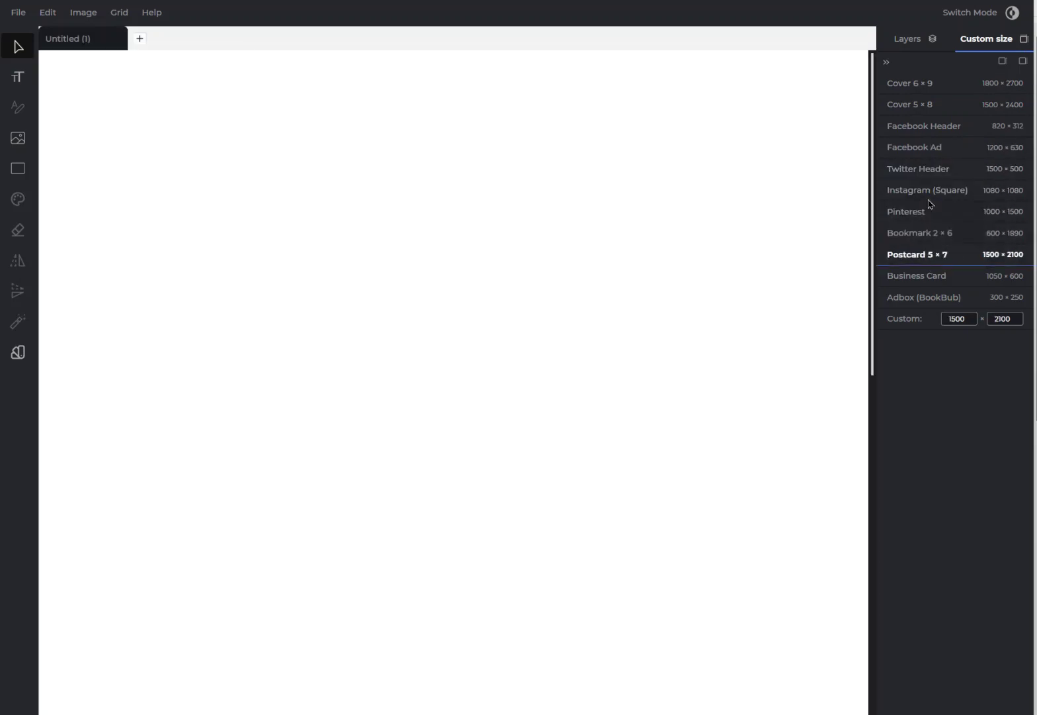
Return to the layer list and add a new text layer to the blank canvas
click(918, 40)
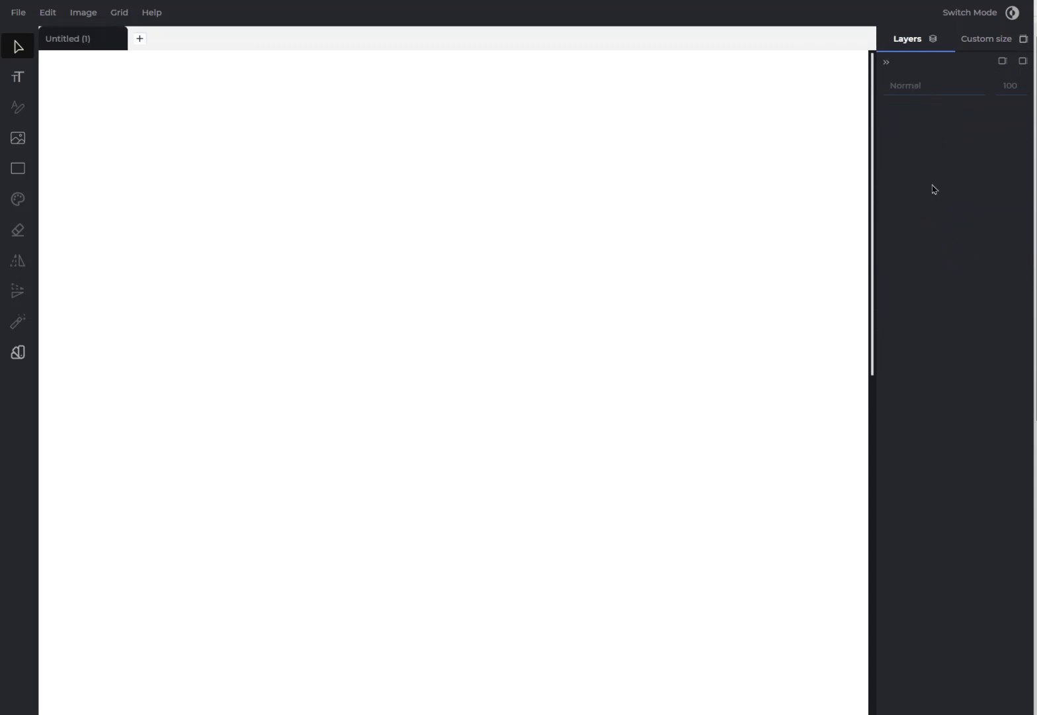
click(18, 77)
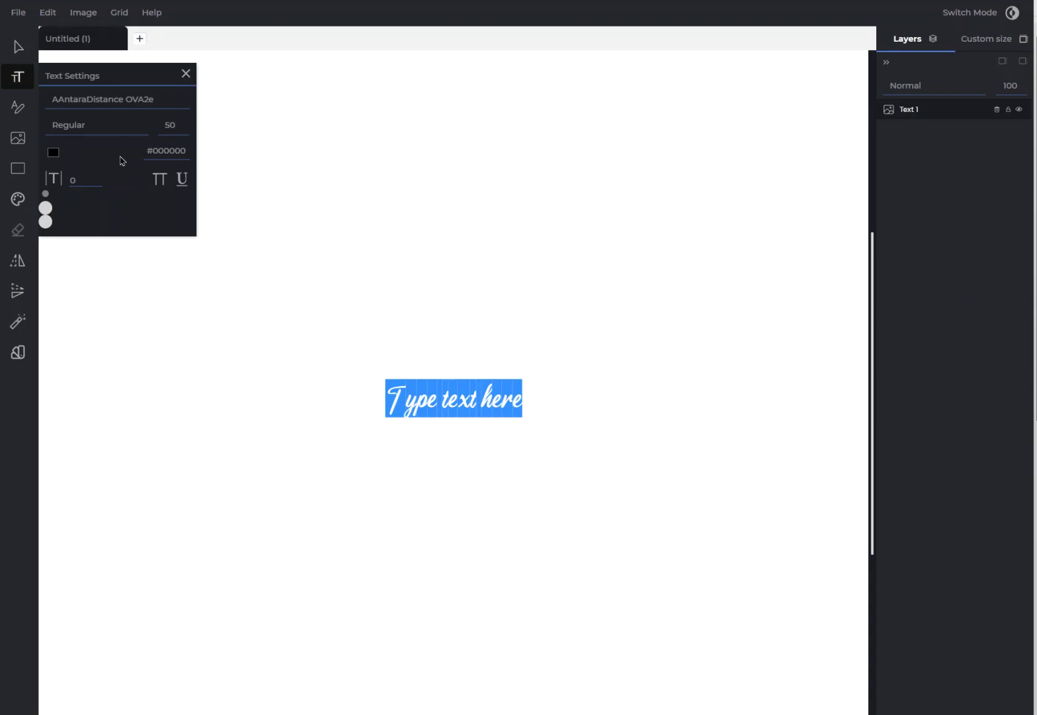